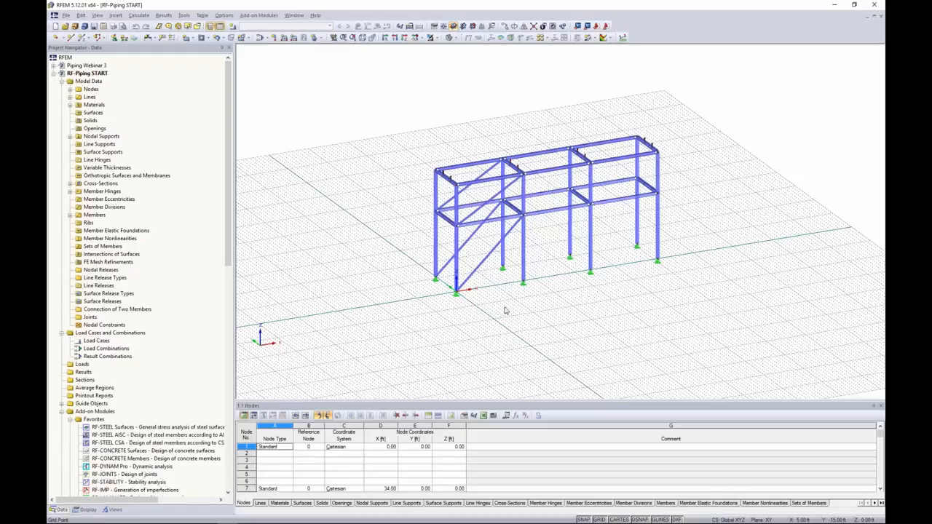
Inspect the short rigid member nearest the front corner column on the top end beam, including its member-end hinge conditions
ctrl+middle_drag(505, 303, 517, 291)
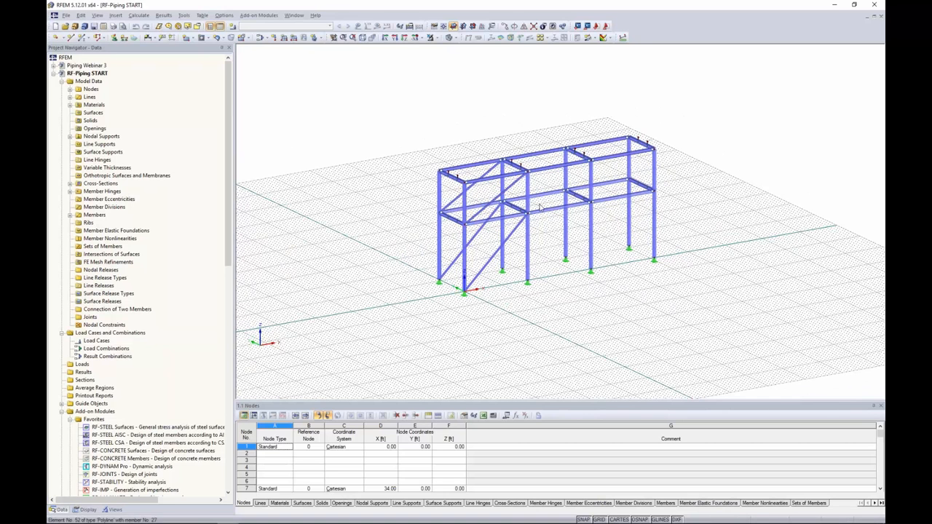
scroll(449, 156, up, 5)
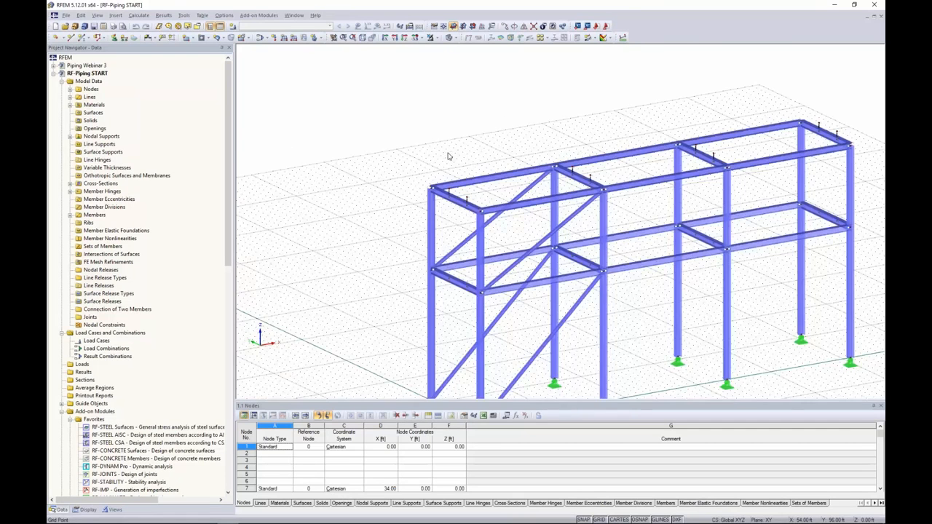
scroll(401, 149, up, 6)
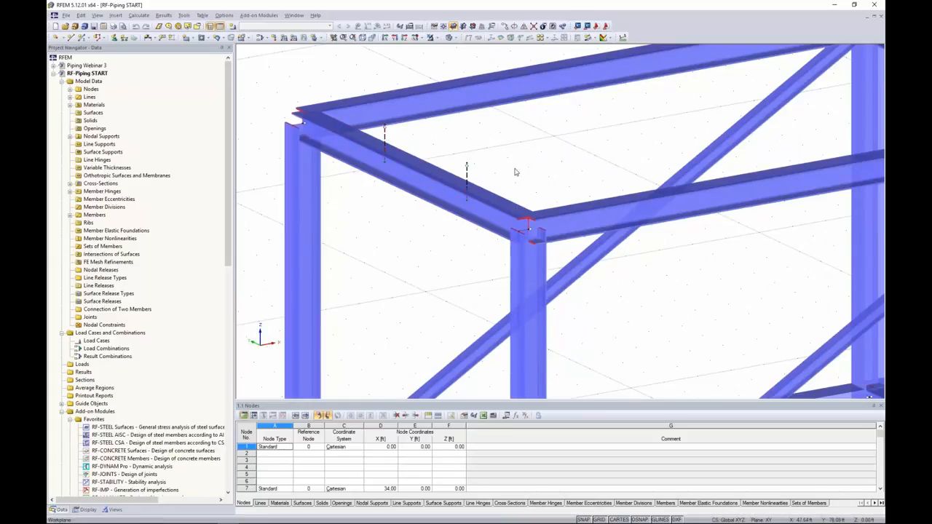
scroll(492, 176, up, 2)
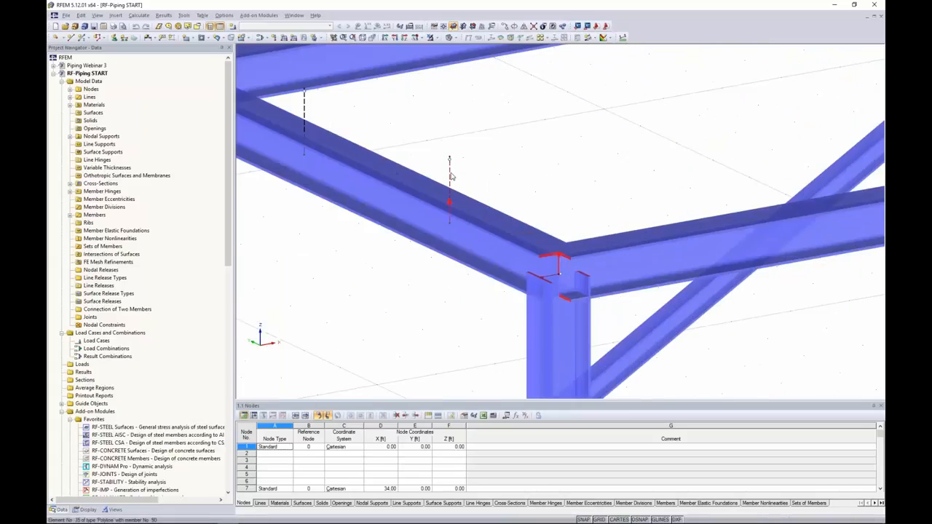
double_click(450, 176)
drag(455, 156, 643, 111)
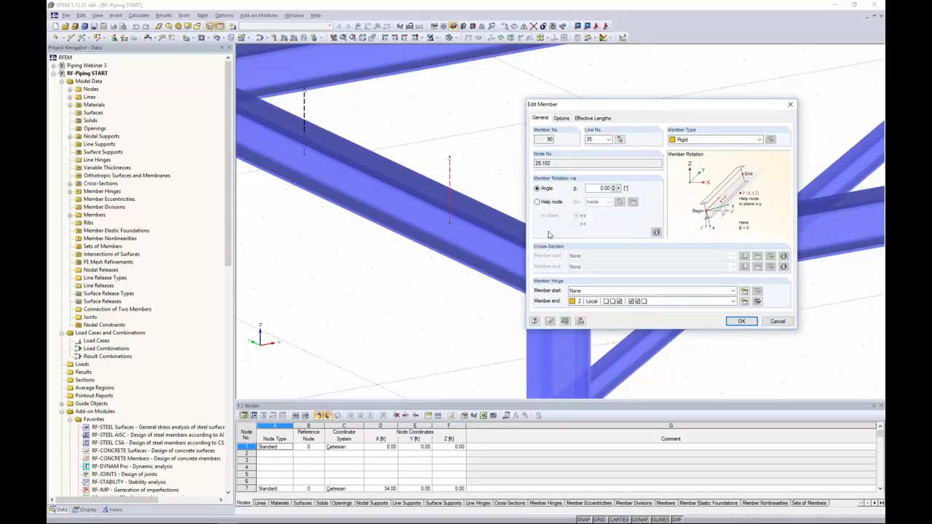
click(758, 302)
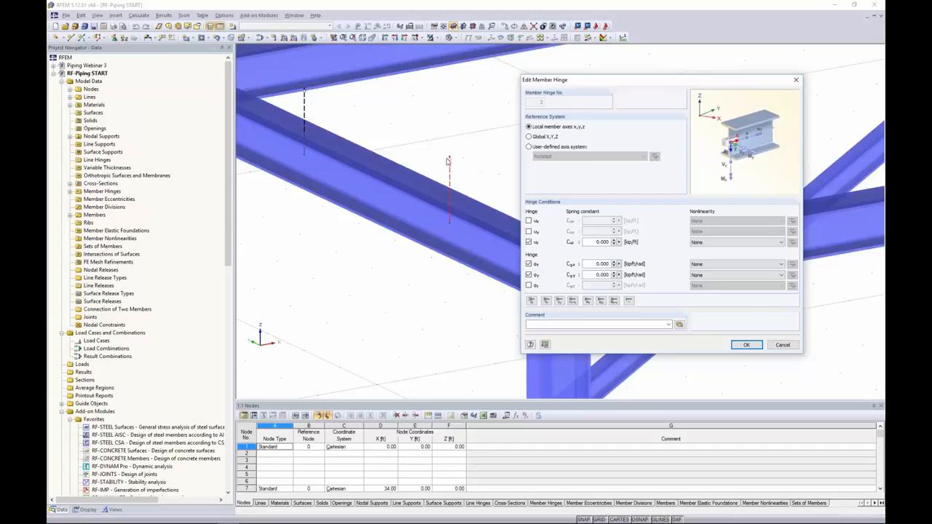
click(778, 346)
click(778, 321)
Examine which frame members use the W 8x35 and W 4x13 cross-sections by highlighting each section in the model
scroll(537, 162, down, 3)
scroll(538, 161, down, 12)
middle_drag(538, 162, 386, 140)
scroll(390, 150, down, 2)
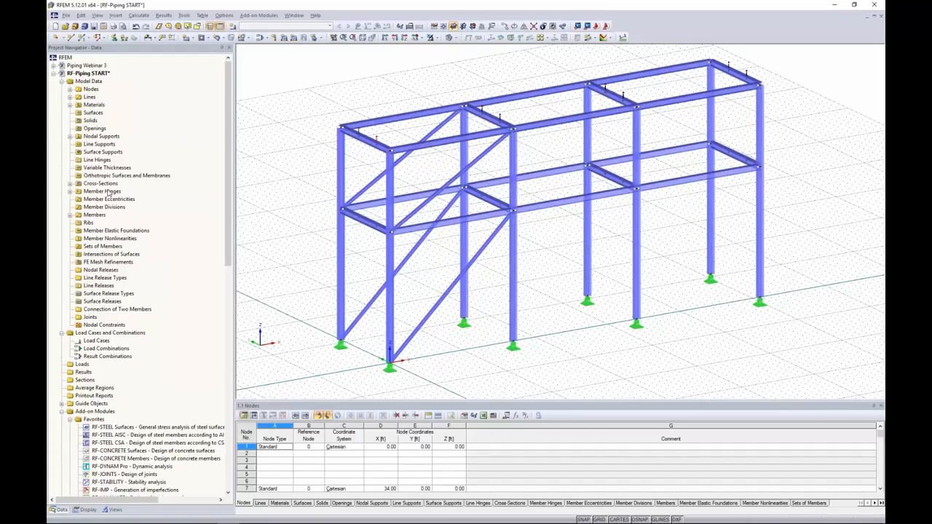
click(71, 185)
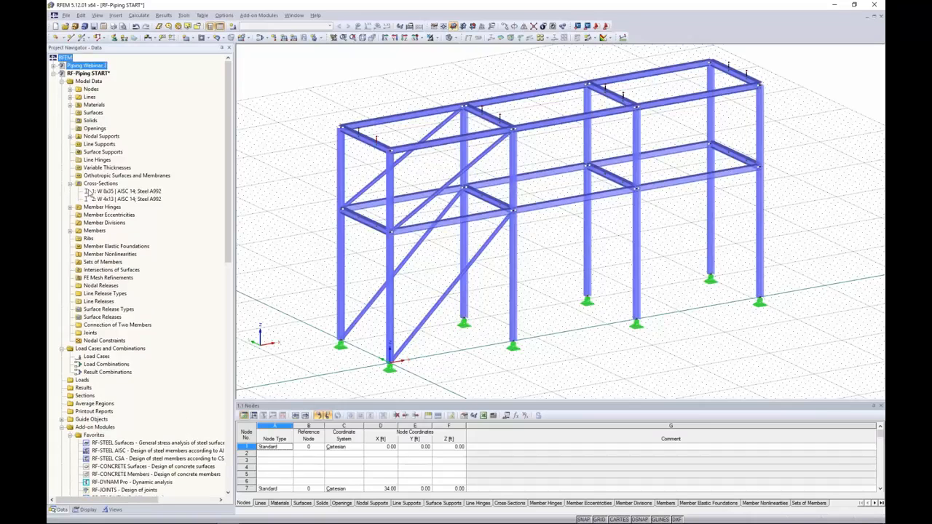
click(102, 192)
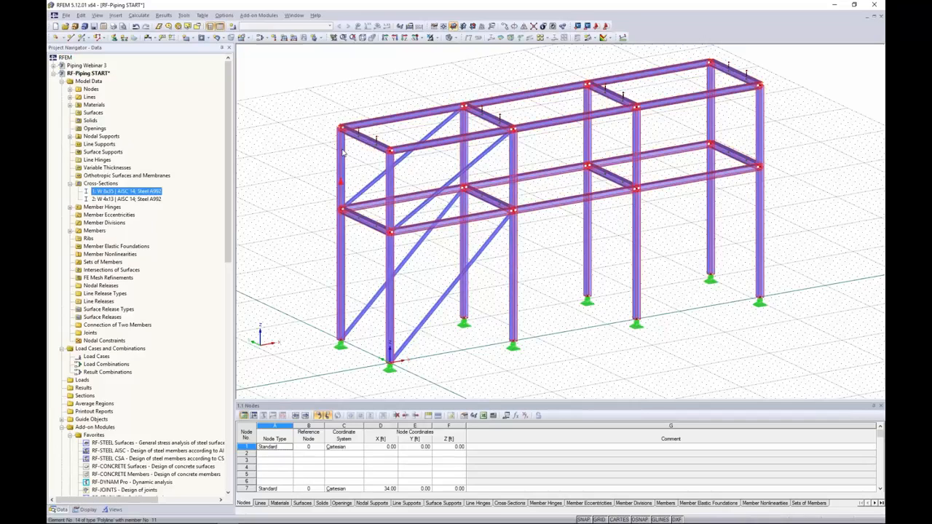
middle_drag(317, 140, 335, 135)
click(109, 198)
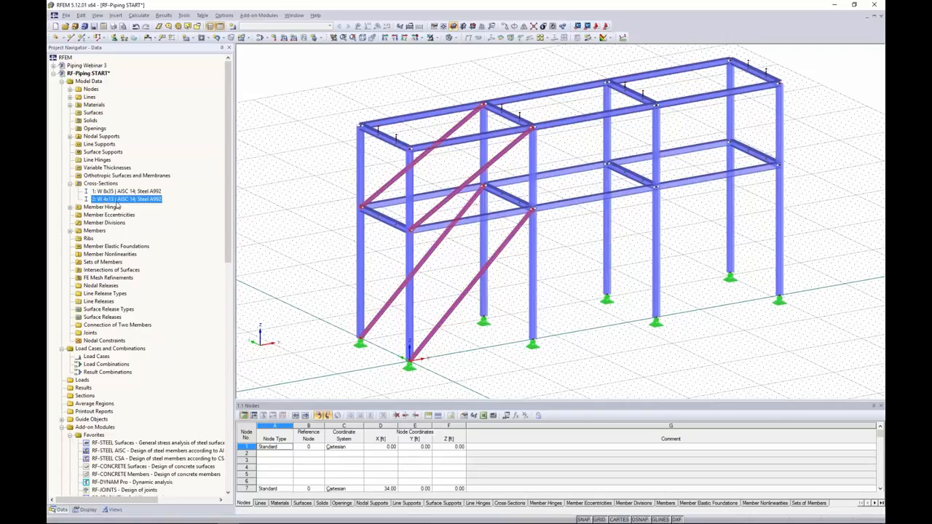
click(101, 183)
scroll(317, 194, down, 1)
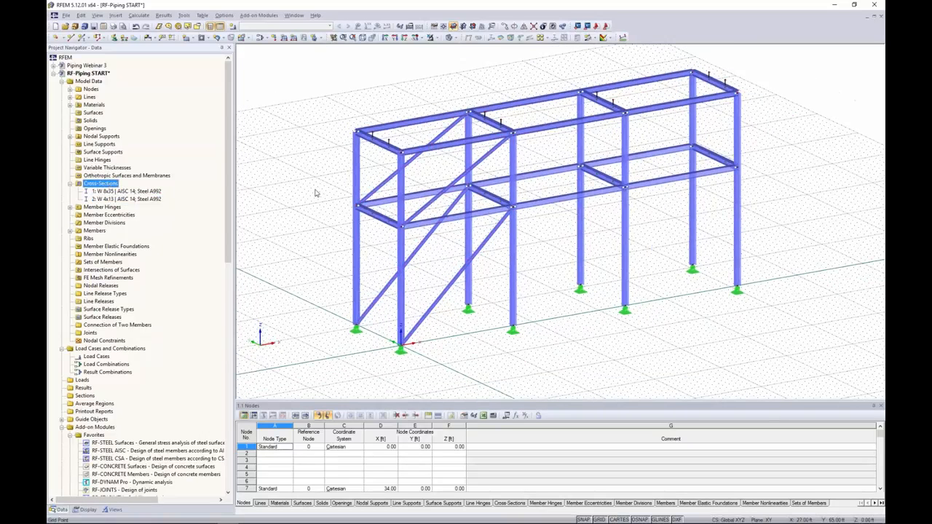
middle_drag(325, 205, 332, 204)
scroll(331, 205, down, 1)
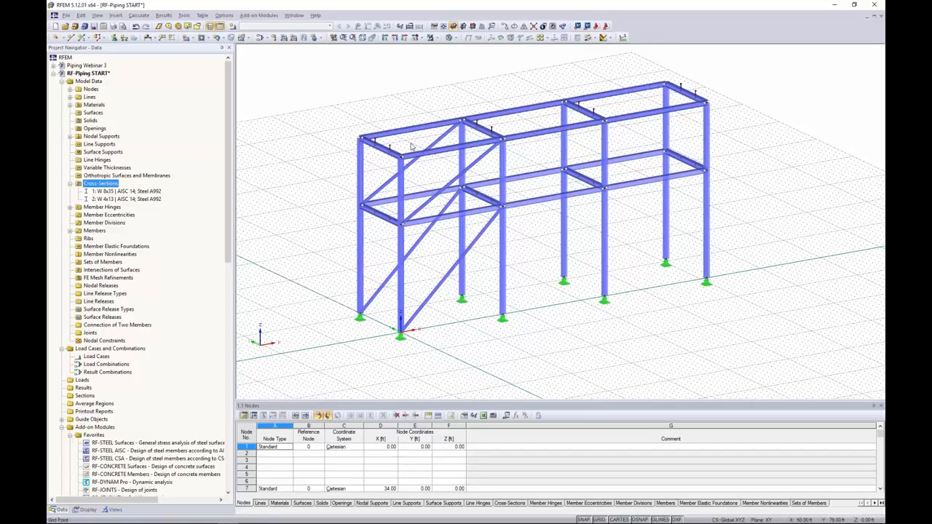
Activate piping analysis in the general data of the RF-Piping START model and open its detailed settings
right_click(89, 74)
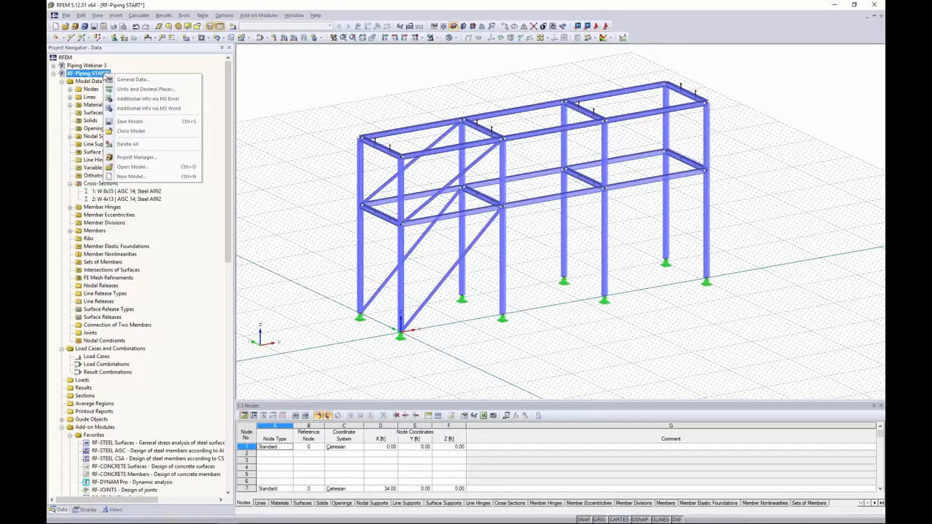
click(120, 79)
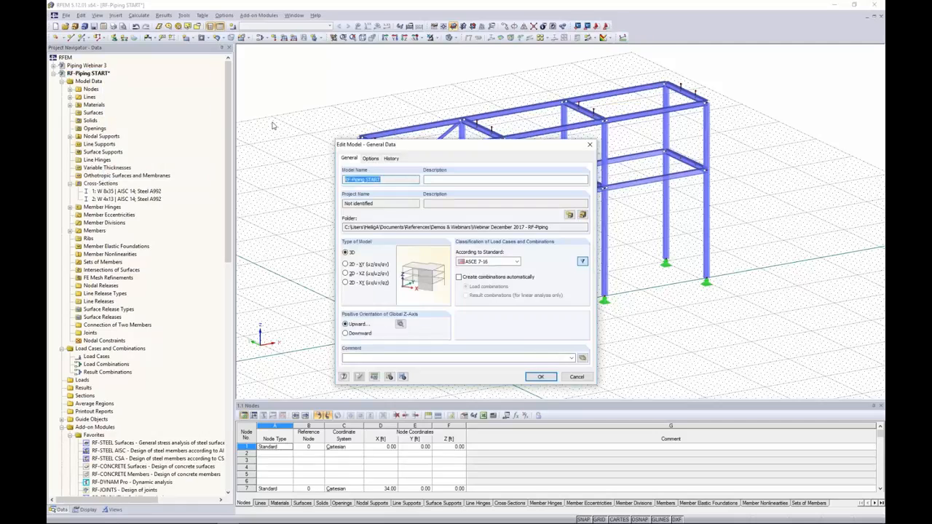
click(371, 158)
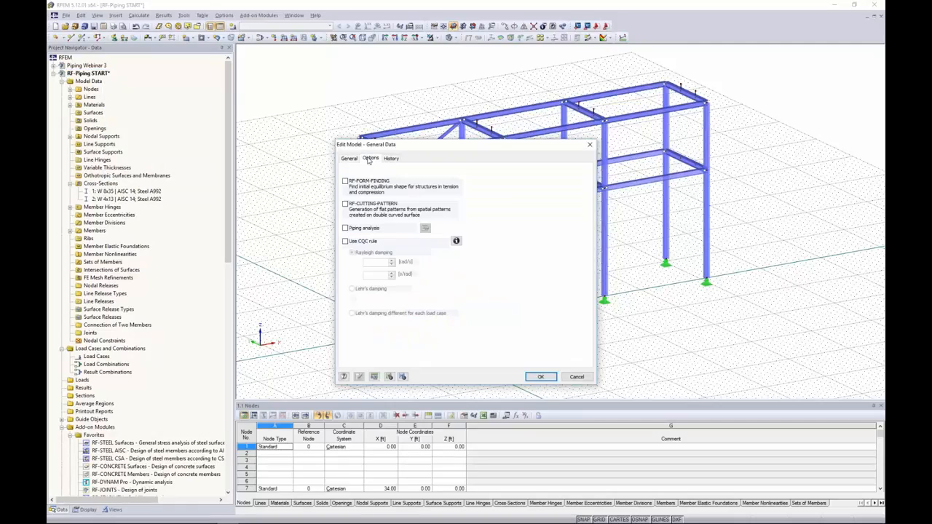
click(347, 229)
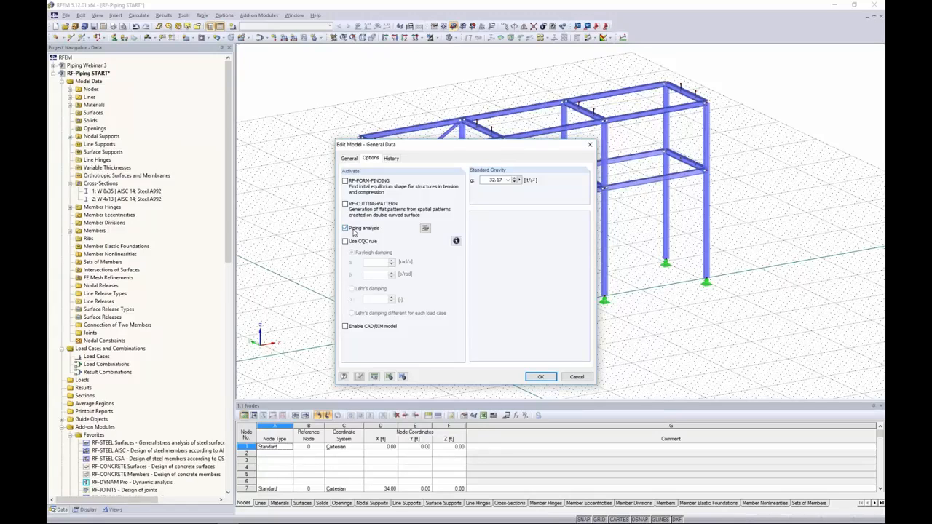
click(424, 230)
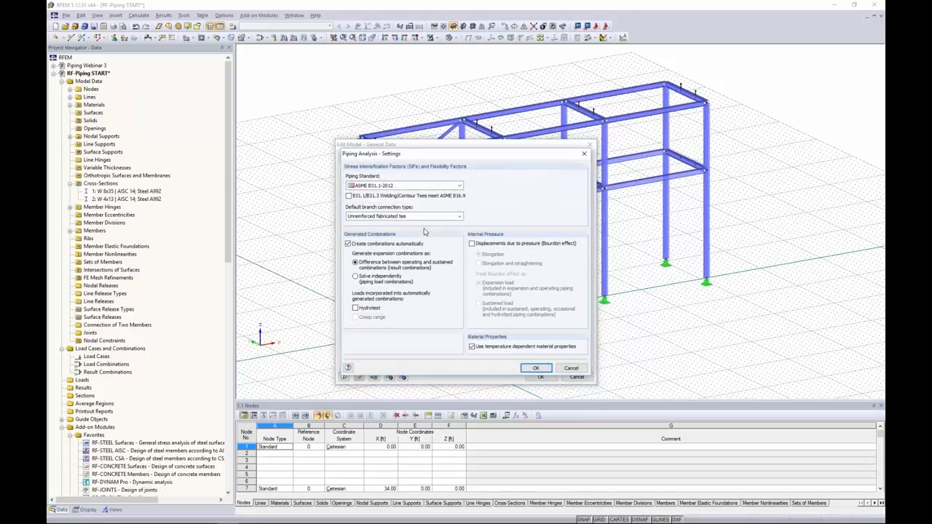
Choose ASME B31.1-2012 as the piping standard and Reinforced fabricated tee as the default branch connection type
click(410, 186)
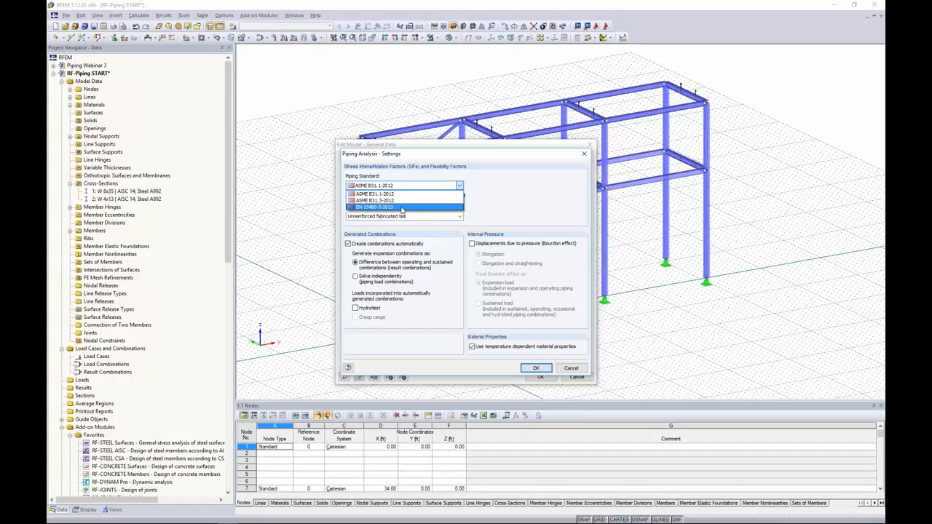
click(364, 194)
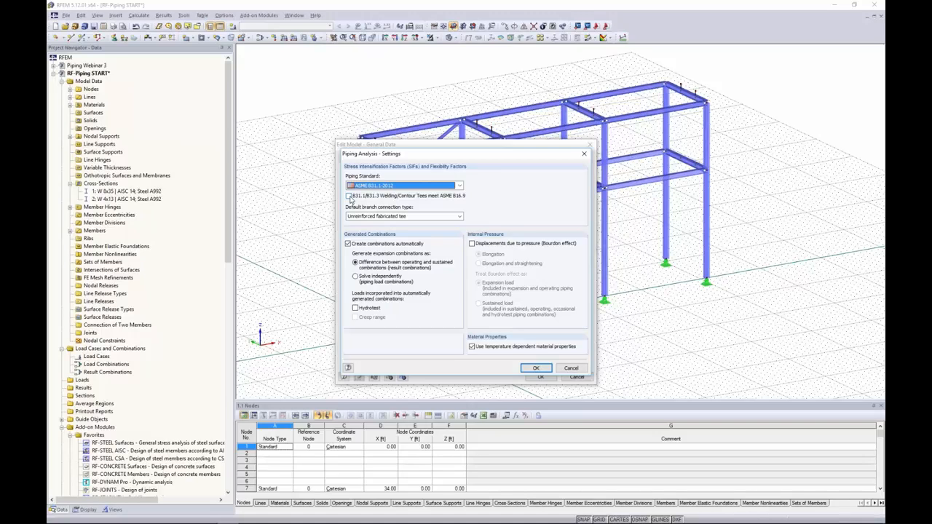
click(379, 217)
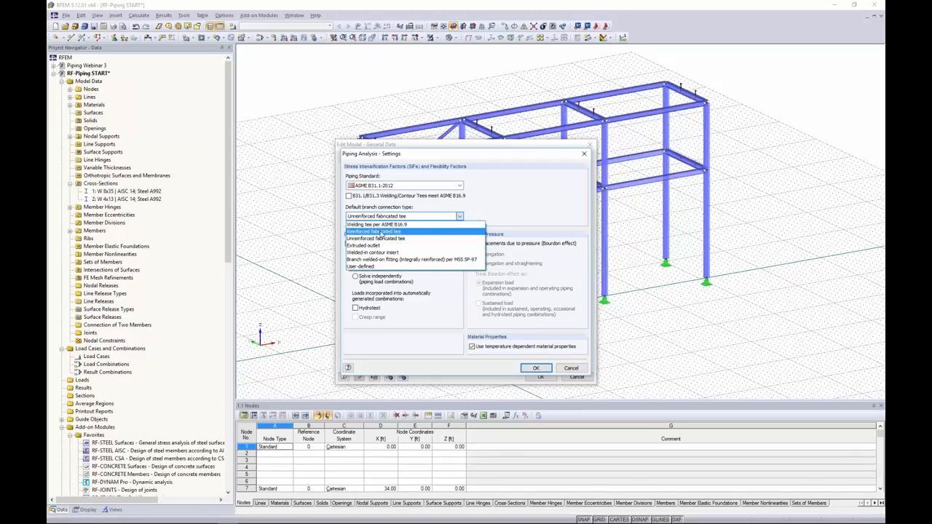
click(382, 232)
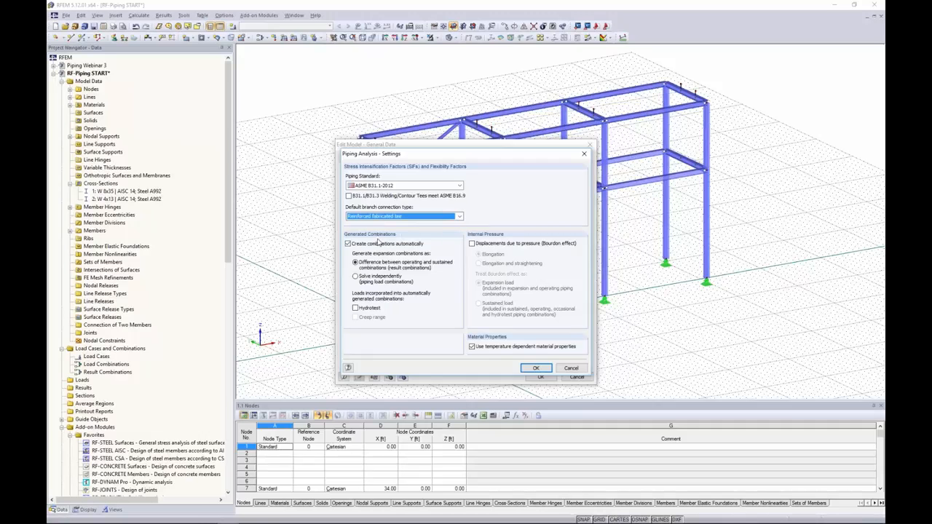
Set automatic expansion combinations to Solve independently, enable Bourdon-effect displacements with elongation and straightening, and apply the model settings
click(348, 244)
click(355, 278)
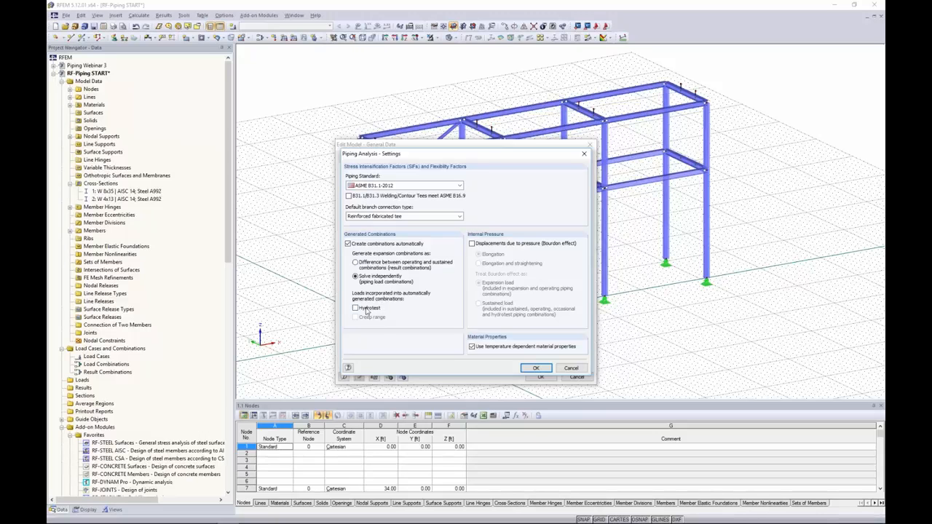
click(472, 244)
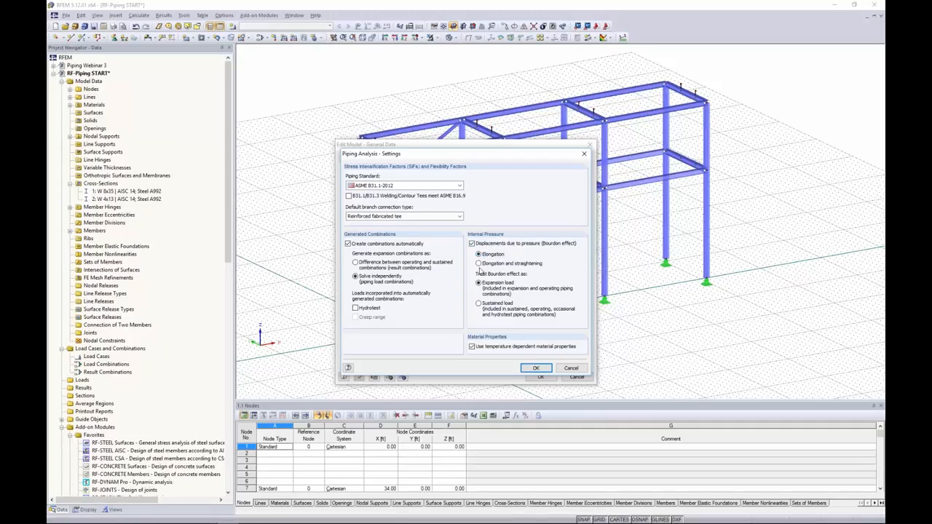
click(479, 264)
click(536, 368)
click(538, 375)
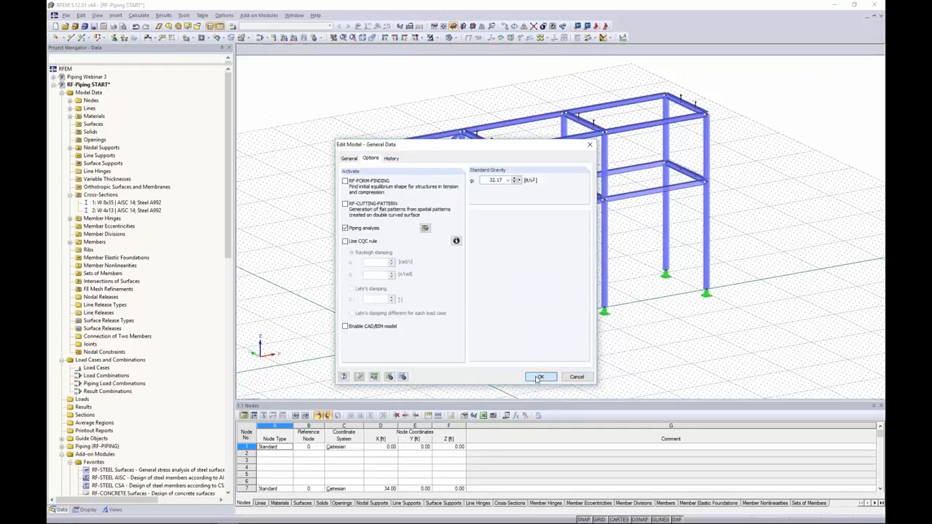
Start a new pipeline with the description "Main Pipe 1"
middle_drag(430, 276, 480, 255)
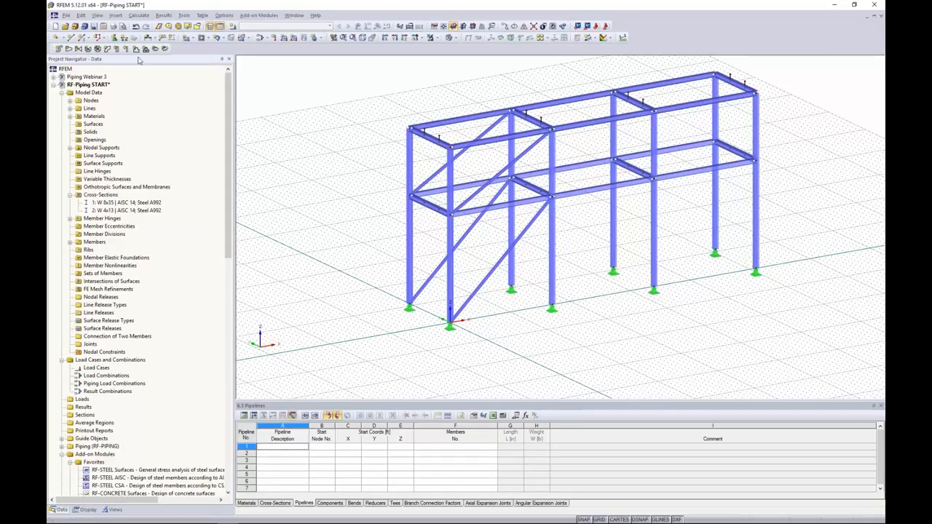
scroll(330, 188, down, 2)
ctrl+middle_drag(330, 188, 362, 223)
click(59, 49)
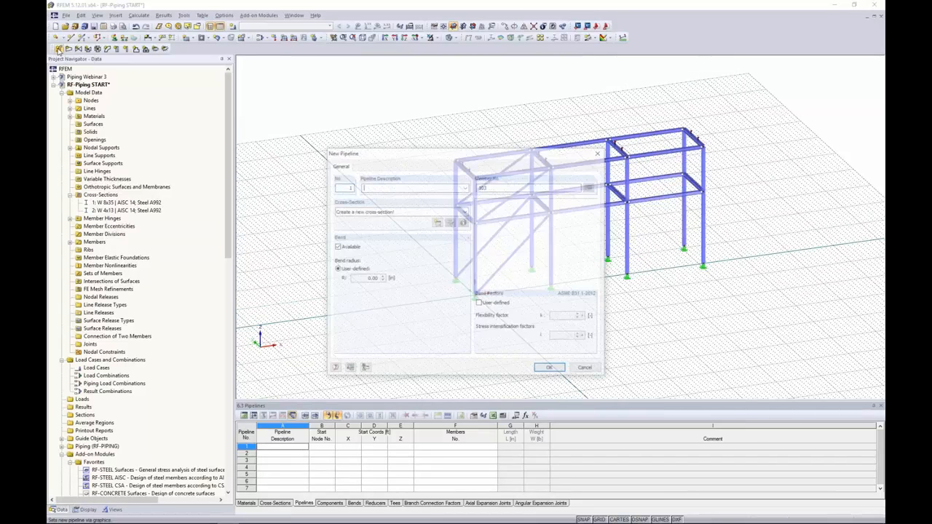
drag(408, 157, 378, 147)
text(Main Pipe 1)
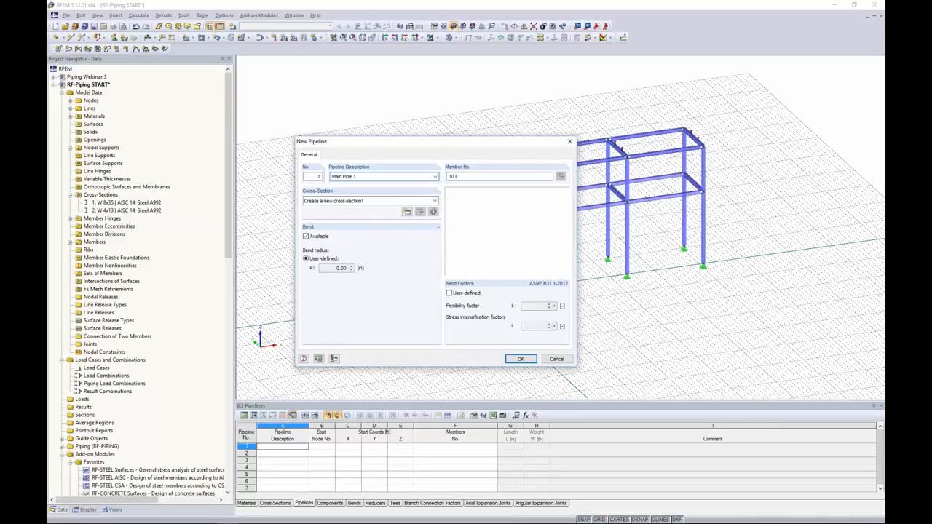
Select the NPS 8 (8.625x0.594) ASME B 36.10M straight pipe as the pipeline's new cross-section and review its section properties
click(407, 212)
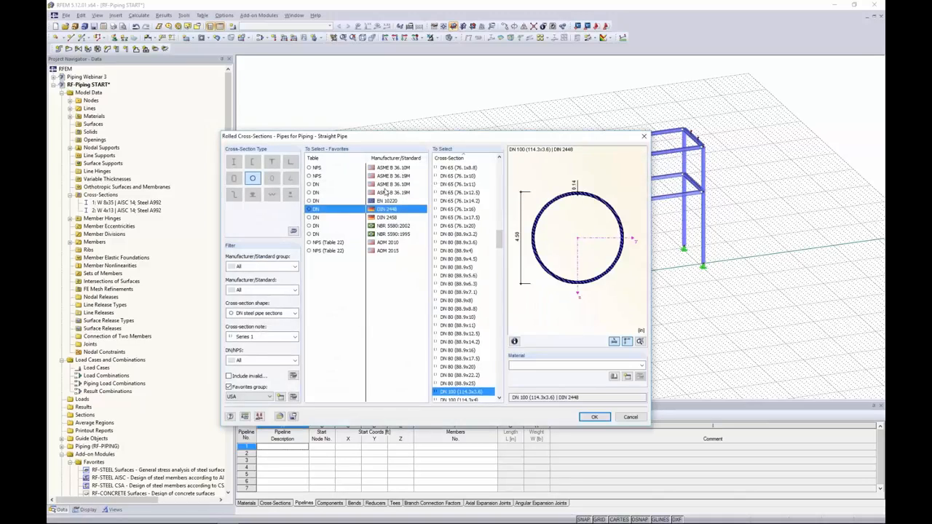
click(321, 169)
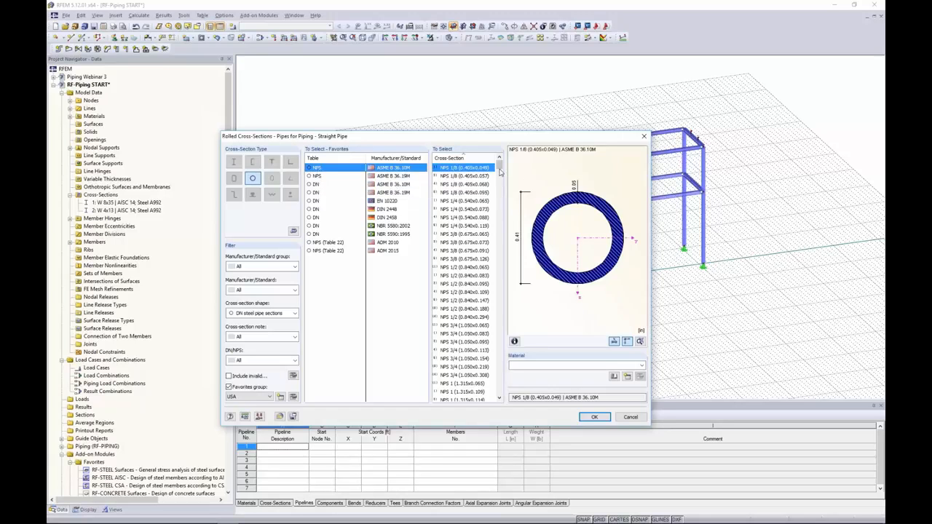
drag(499, 169, 499, 213)
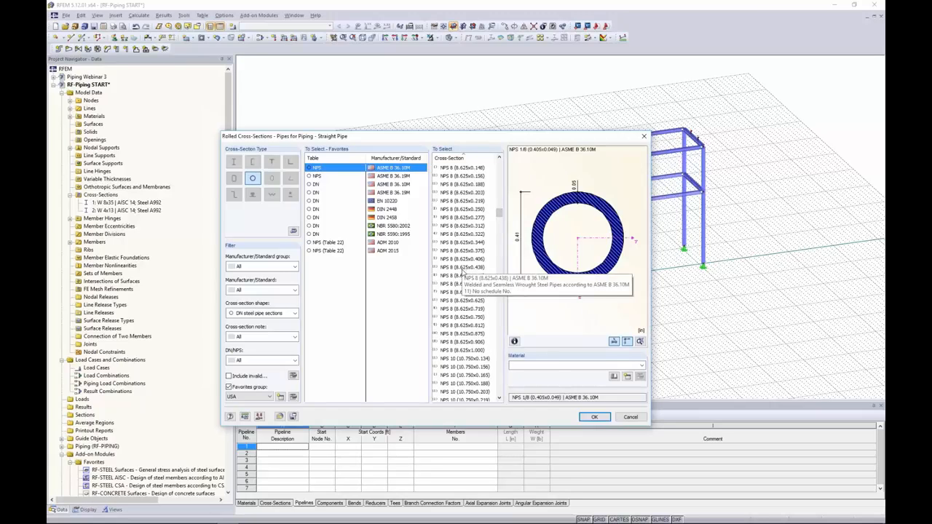
click(478, 293)
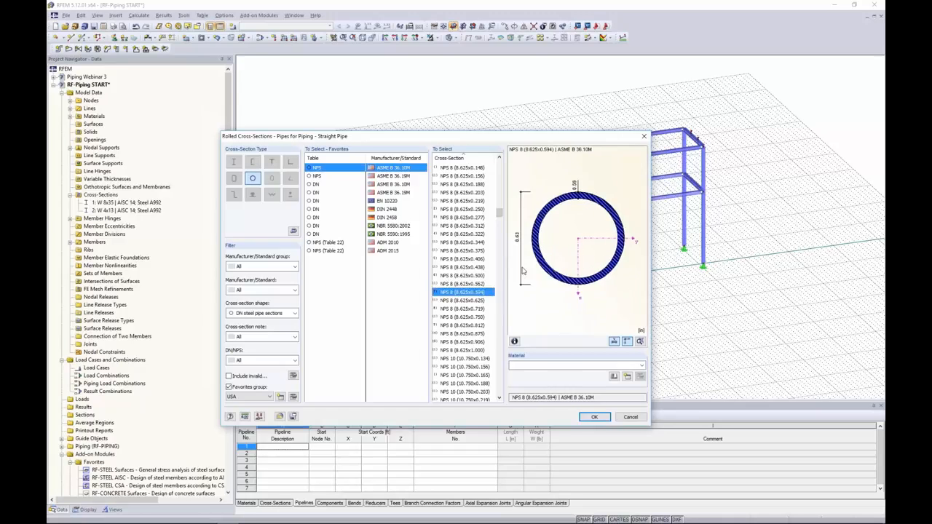
click(514, 342)
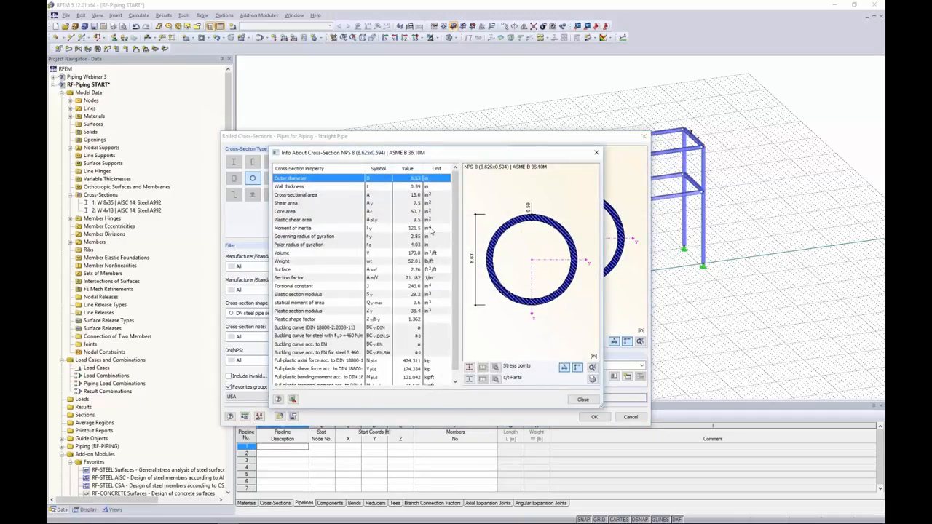
scroll(456, 254, down, 1)
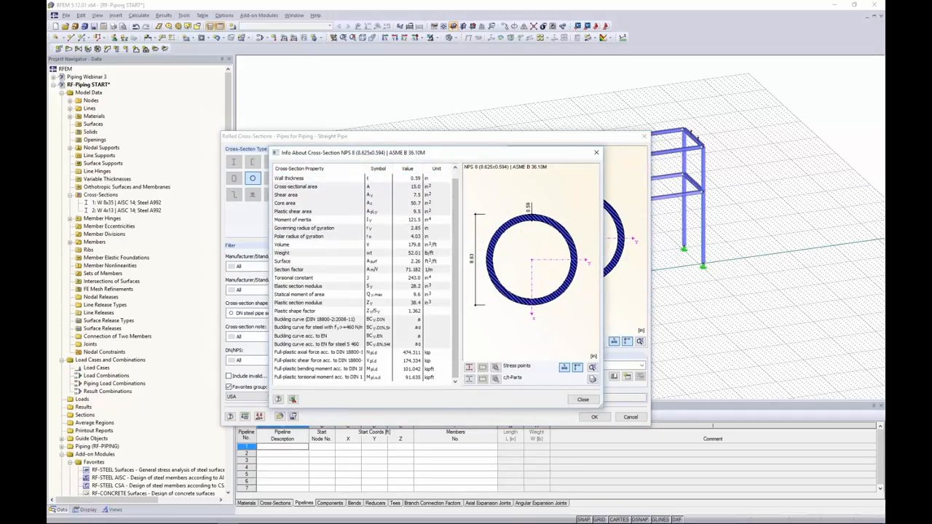
click(583, 399)
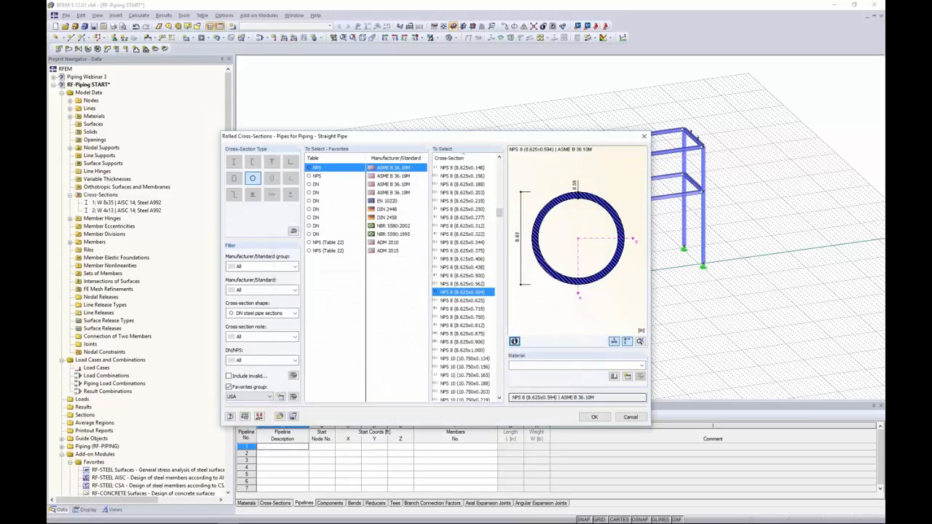
Open the material library for the pipe section and filter it to ASTM steels under the ASME B31.1-2010 standard
click(614, 378)
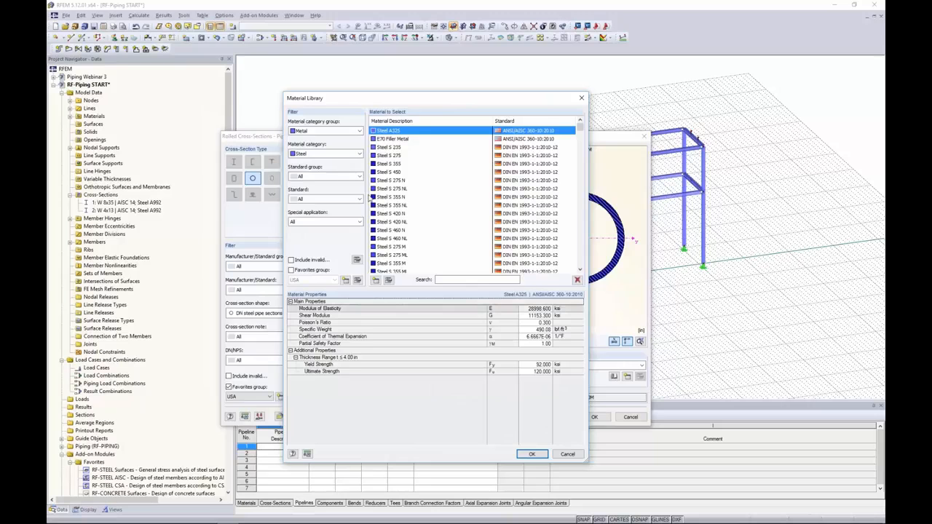
click(317, 176)
scroll(317, 189, up, 2)
click(319, 205)
click(321, 200)
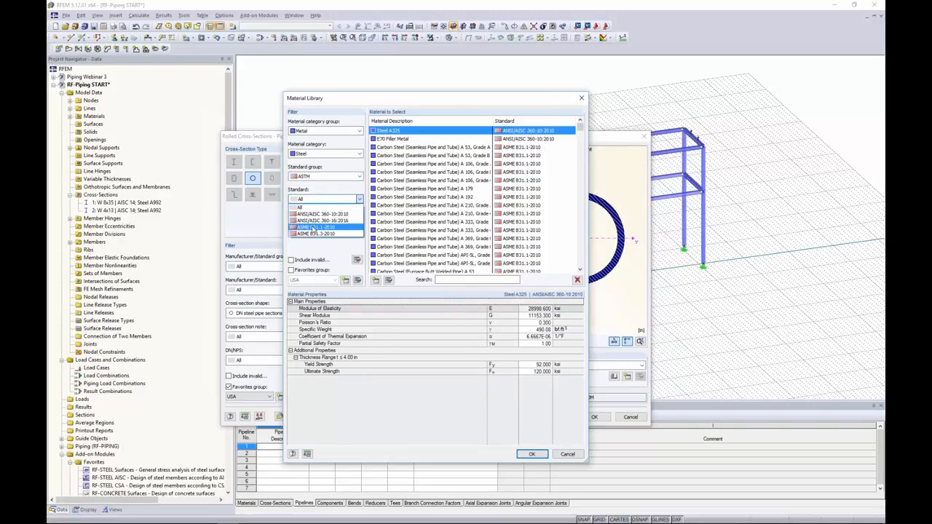
click(313, 228)
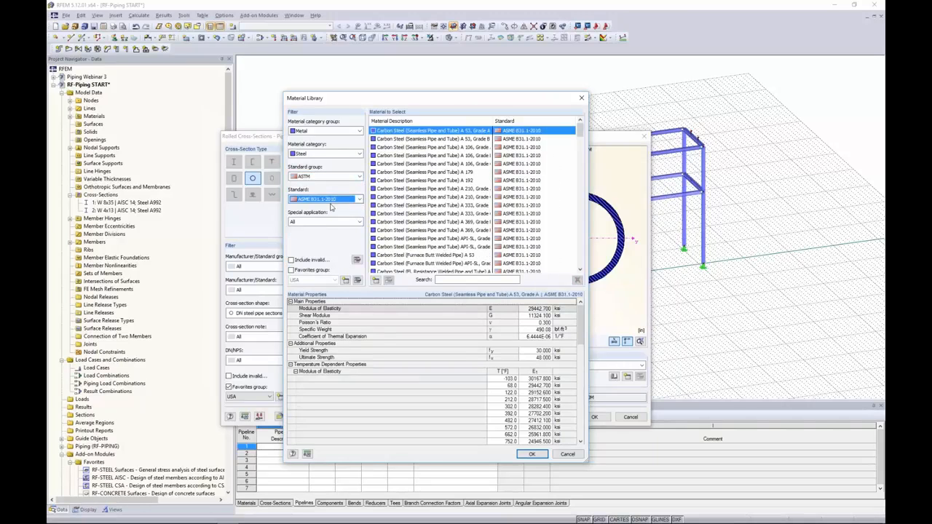
Review the temperature-dependent properties of Carbon Steel (Seamless Pipe and Tube) A 53, Grade A, and assign it to the NPS 8 section
mouse_move(580, 131)
mouse_down()
mouse_move(572, 246)
mouse_move(587, 175)
mouse_move(580, 127)
mouse_up()
drag(494, 121, 514, 120)
drag(581, 326, 580, 333)
scroll(580, 333, down, 3)
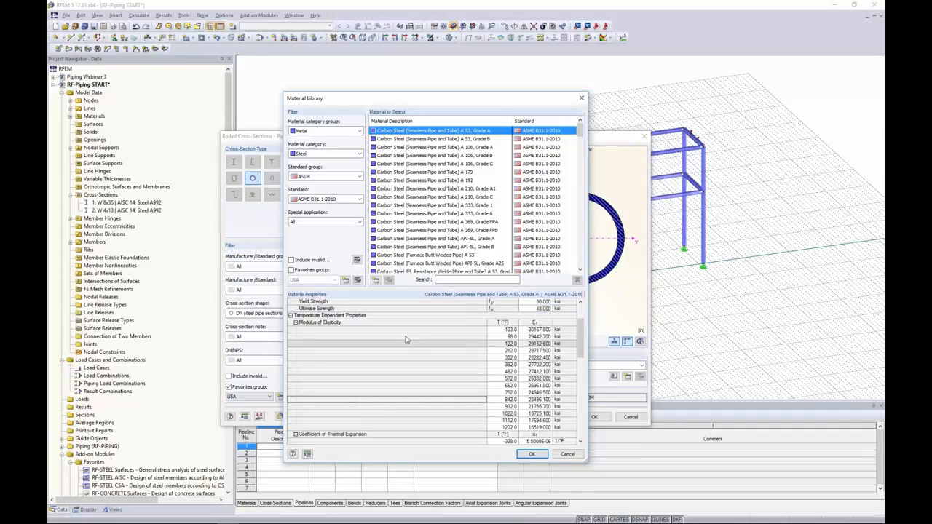
scroll(472, 343, down, 3)
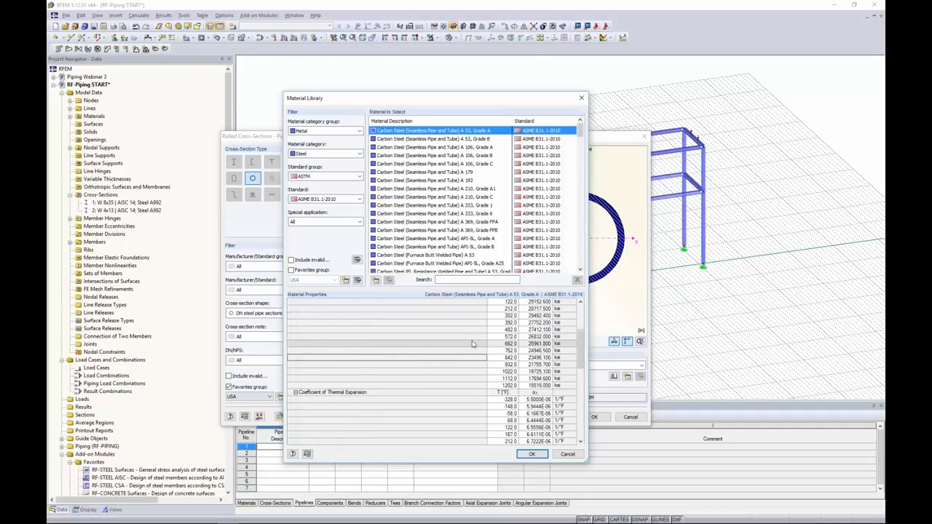
scroll(488, 364, down, 6)
scroll(490, 366, down, 6)
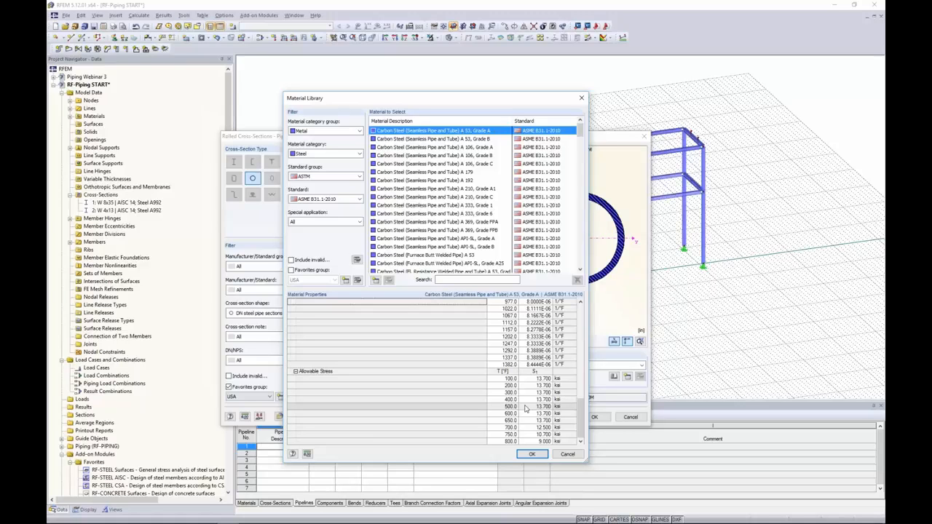
click(532, 454)
click(594, 417)
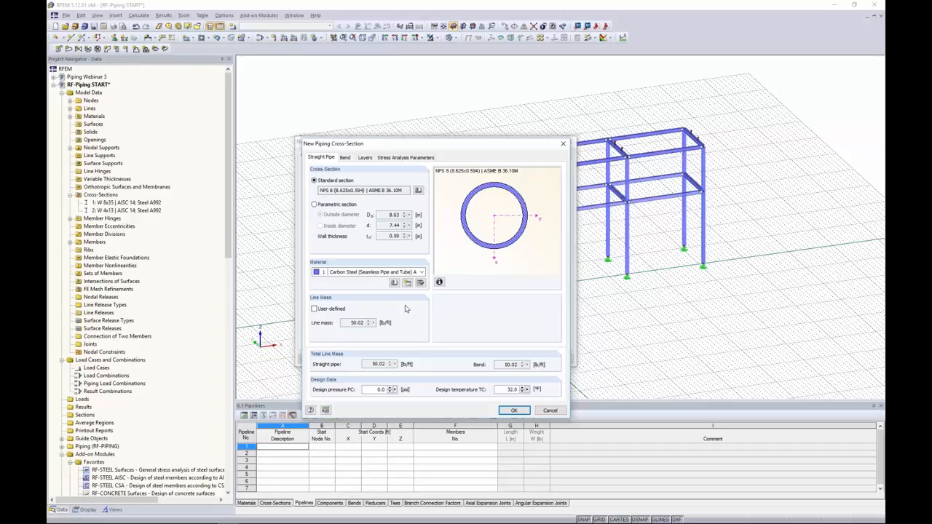
Set the piping cross-section's design pressure to 500 psi and its design temperature to 85 °F
drag(440, 149, 449, 110)
double_click(391, 351)
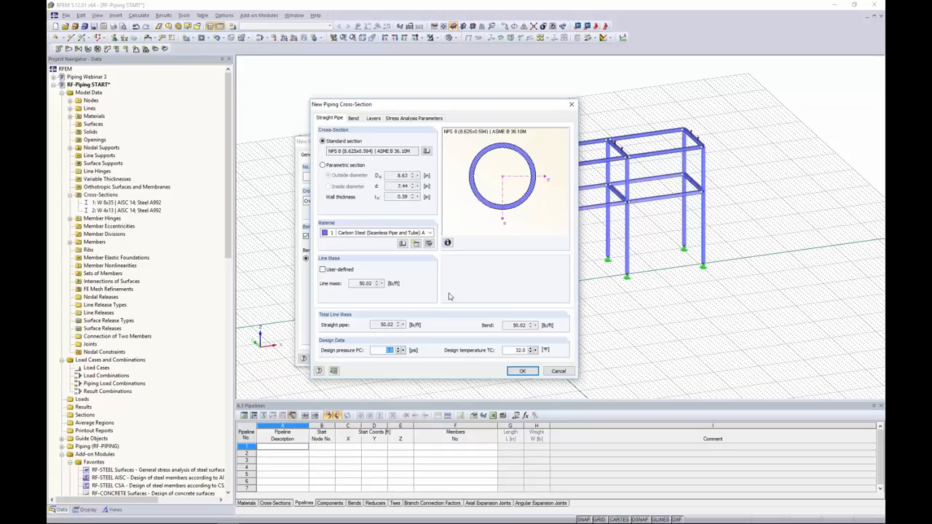
text(50)
click(515, 350)
text(85)
Check the bend section settings, and enable only the insulation and plating layers for the pipe cross-section
click(354, 118)
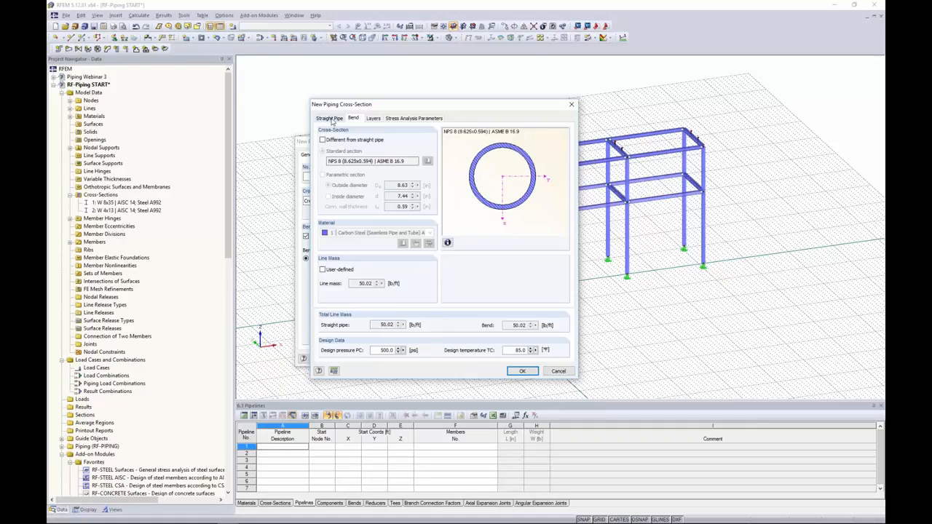
click(374, 120)
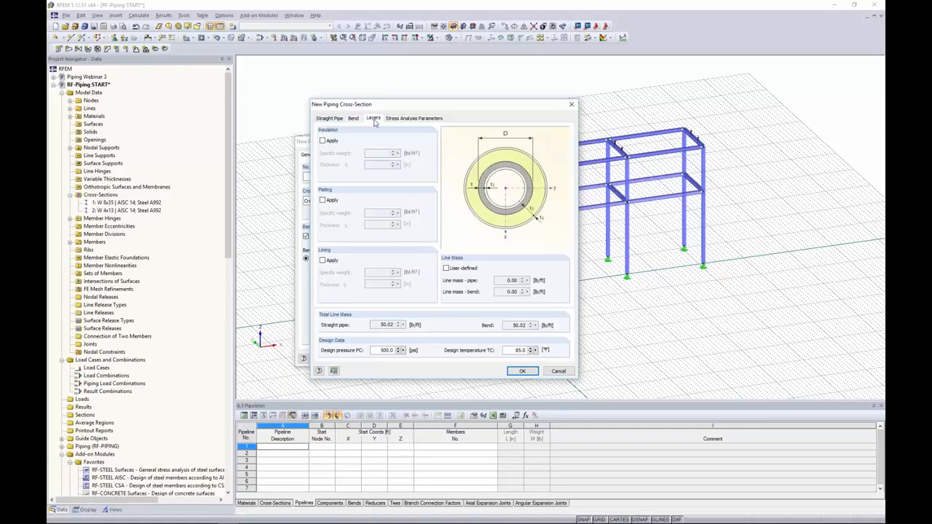
click(323, 141)
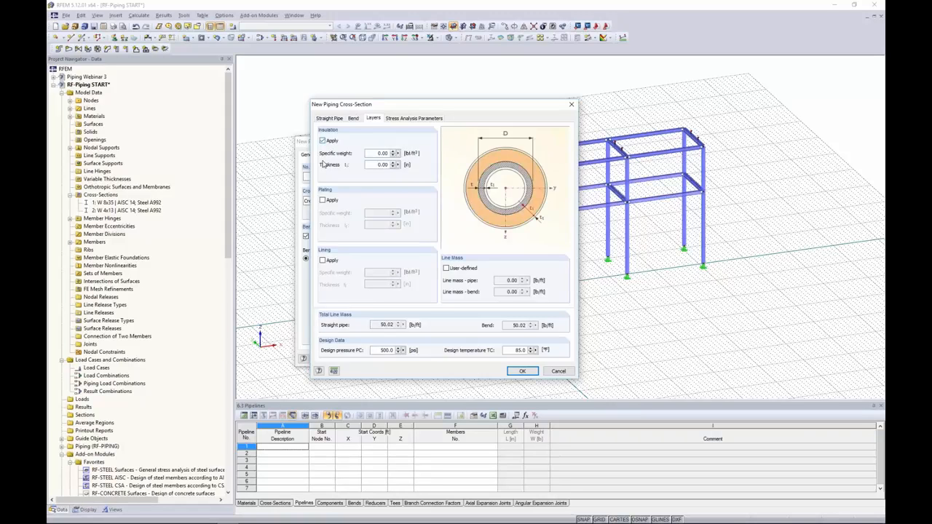
click(324, 200)
click(323, 261)
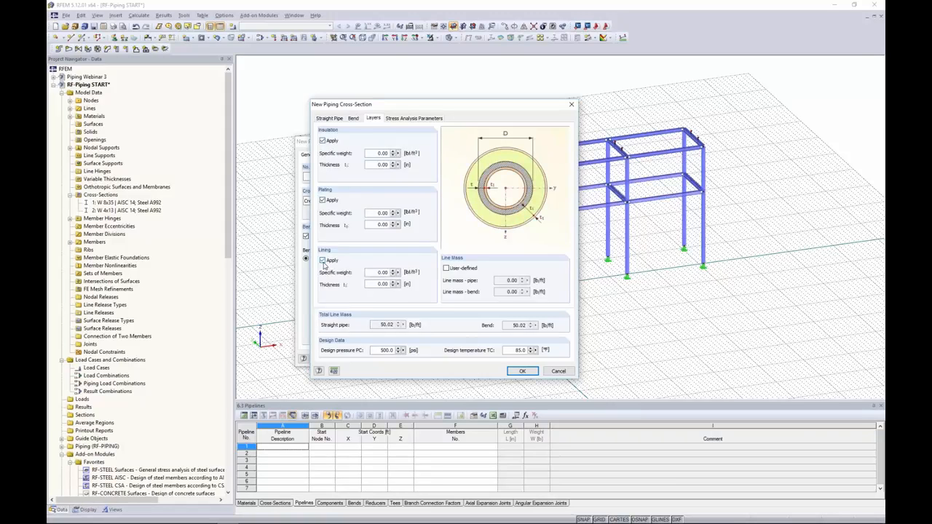
click(323, 261)
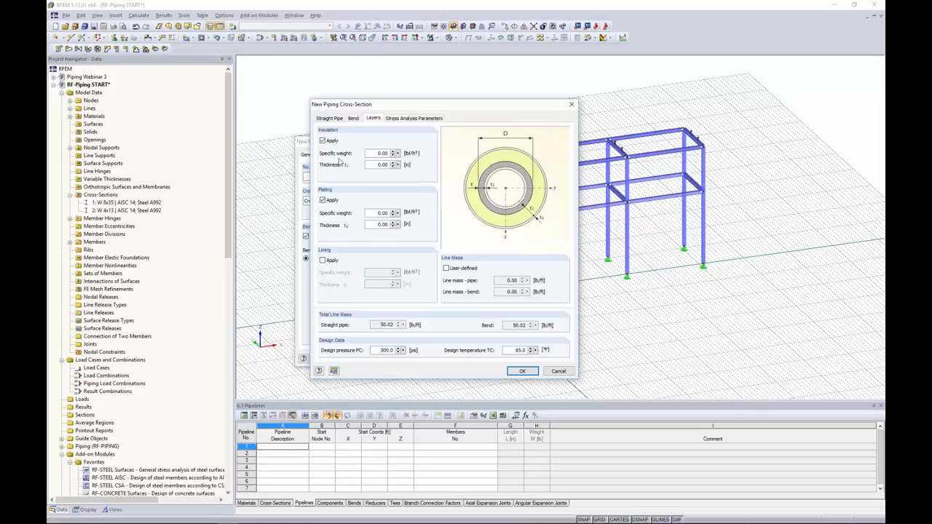
Set the insulation's specific weight to 6.37 lbf/ft³ and its thickness to 2 in
click(368, 154)
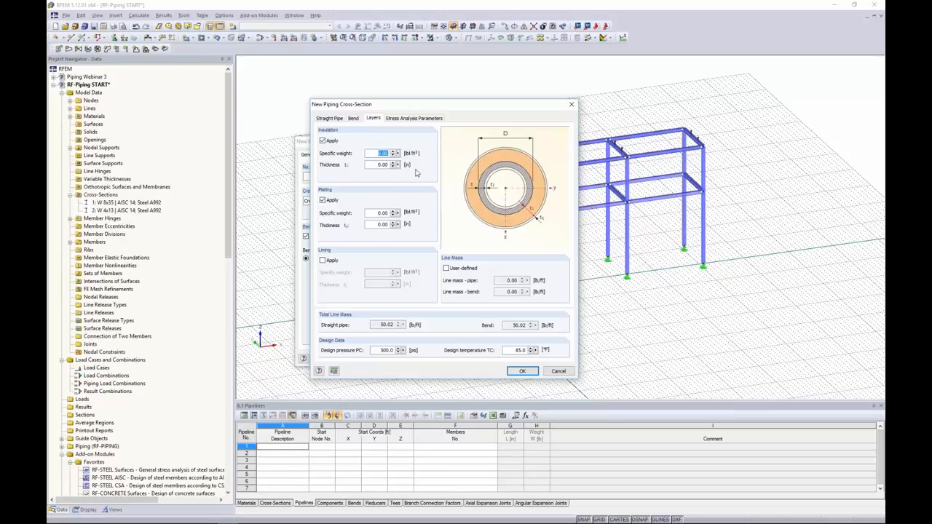
text(6.37)
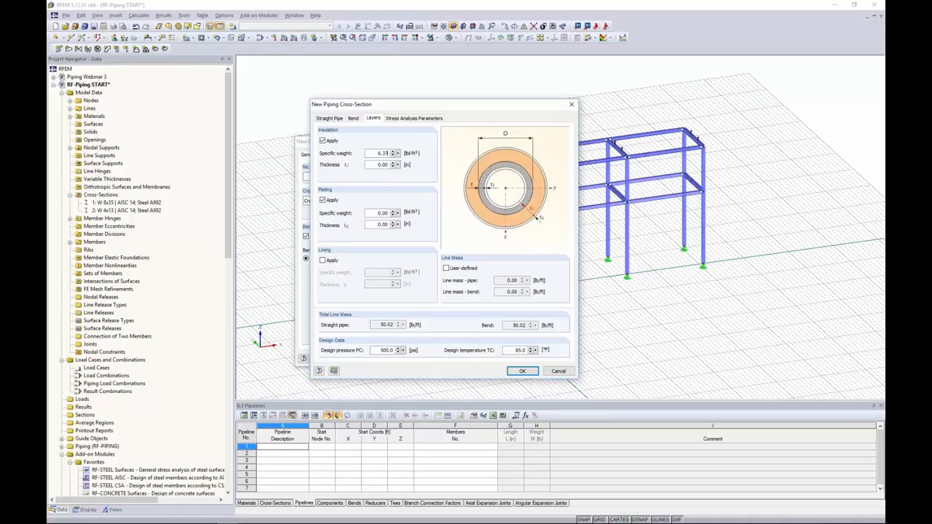
click(371, 165)
text(2)
Set the plating's specific weight to 497.2 lbf/ft³ and its thickness to 0.04 in
click(373, 213)
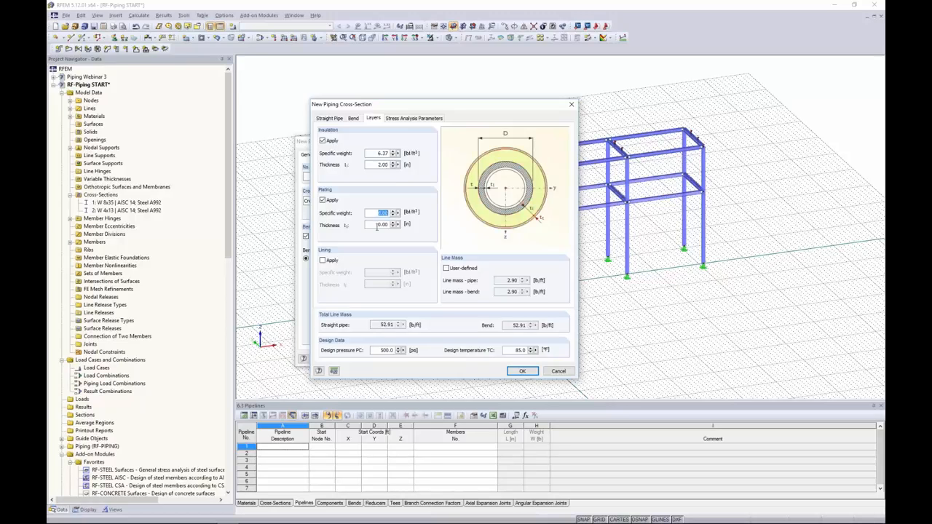
text(497.2)
click(379, 225)
text(0.04)
Review the straight pipe and bend stress analysis parameters and accept the new piping cross-section
click(413, 118)
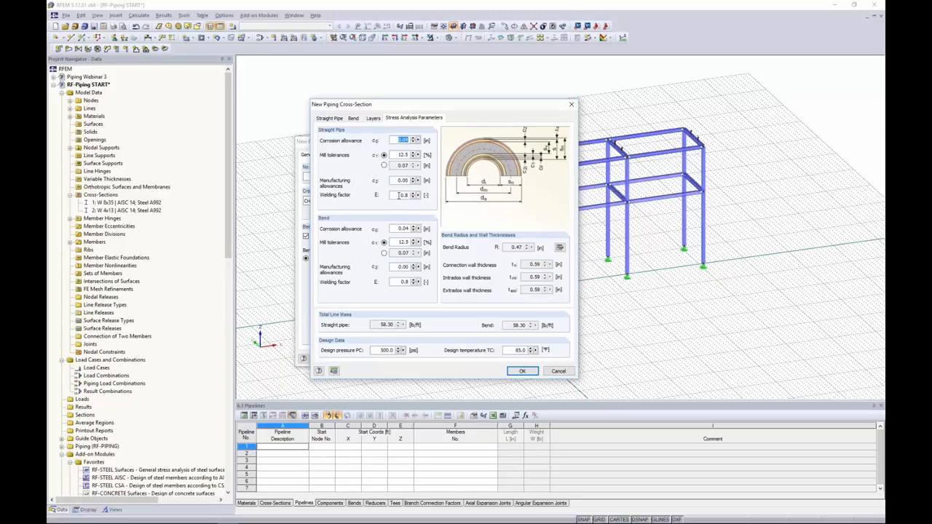
click(405, 139)
click(522, 372)
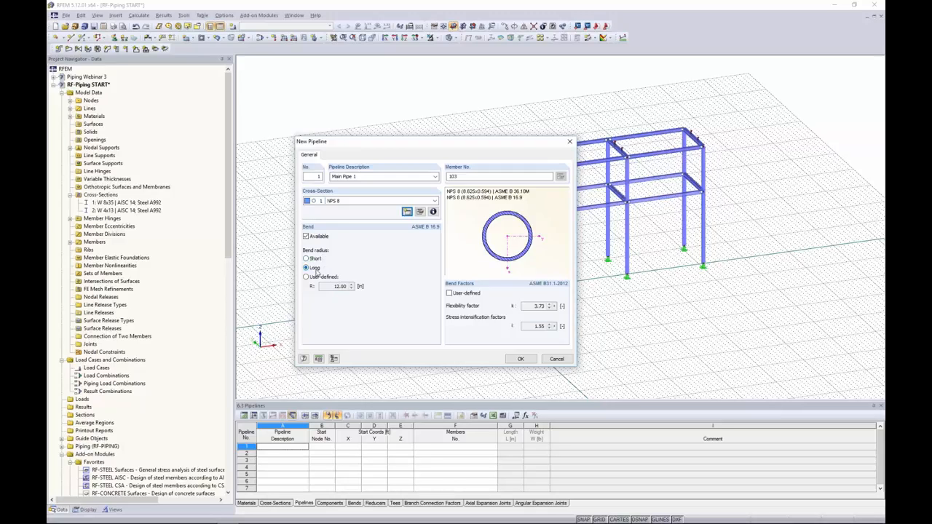
Compare the bend radius options, choose the Long radius, and proceed to placing the pipeline
click(307, 260)
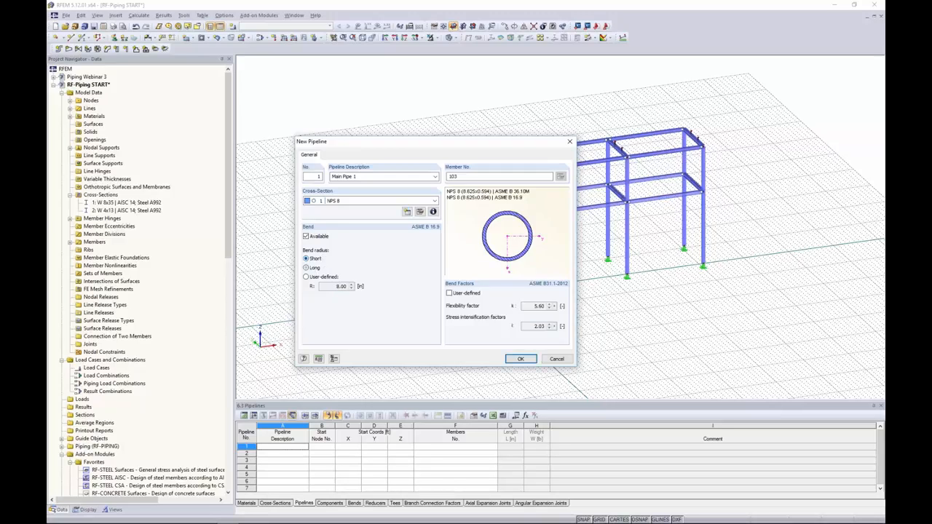
click(307, 277)
click(306, 268)
click(518, 359)
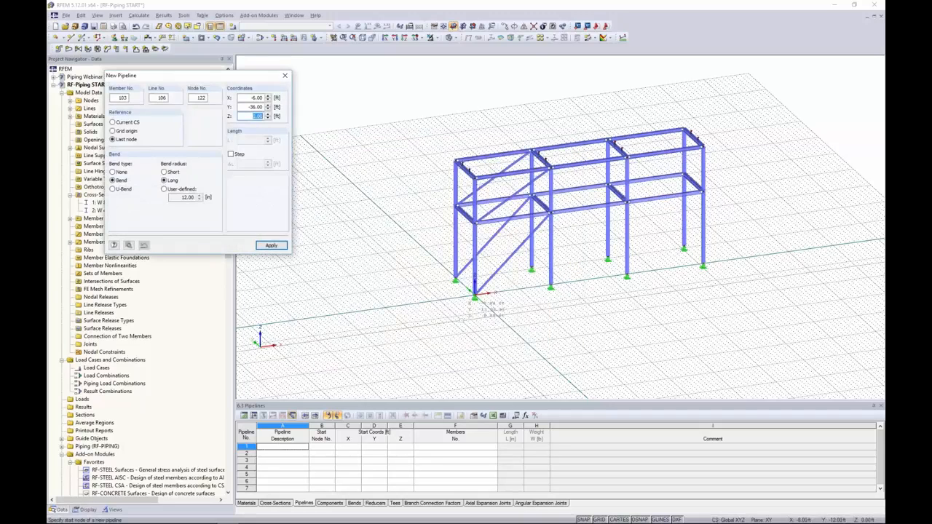
Switch to the XZ work plane and place its origin at node 44, the pipe support on the rack's top end beam
middle_drag(518, 359, 580, 353)
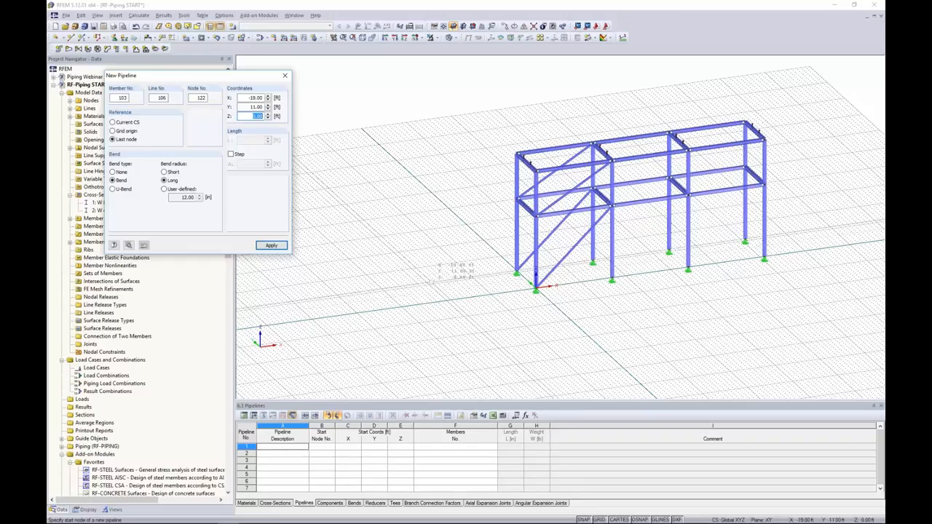
click(473, 27)
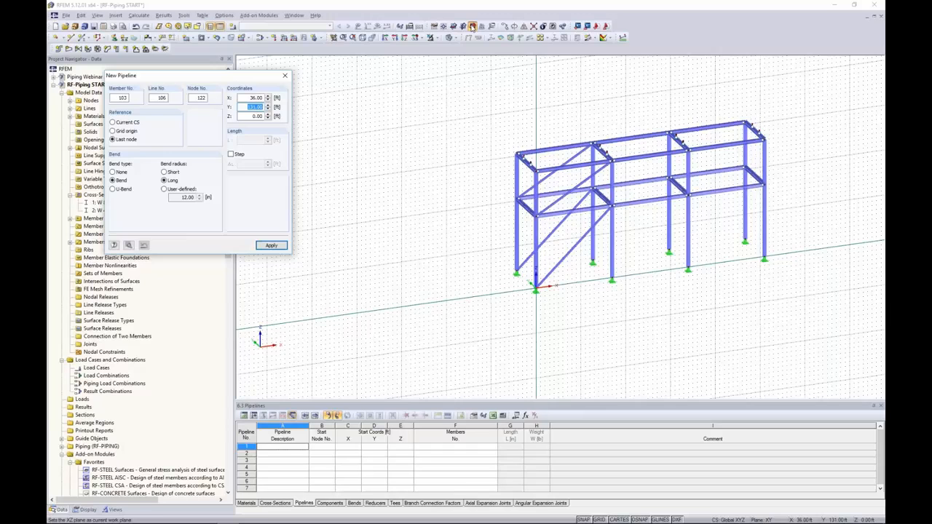
click(444, 27)
scroll(526, 157, up, 5)
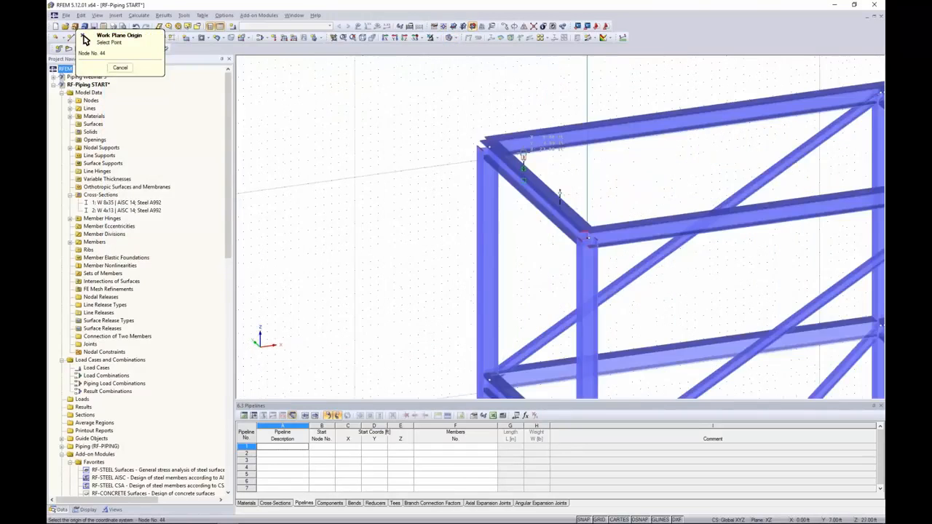
click(523, 158)
scroll(523, 159, down, 5)
scroll(523, 159, down, 2)
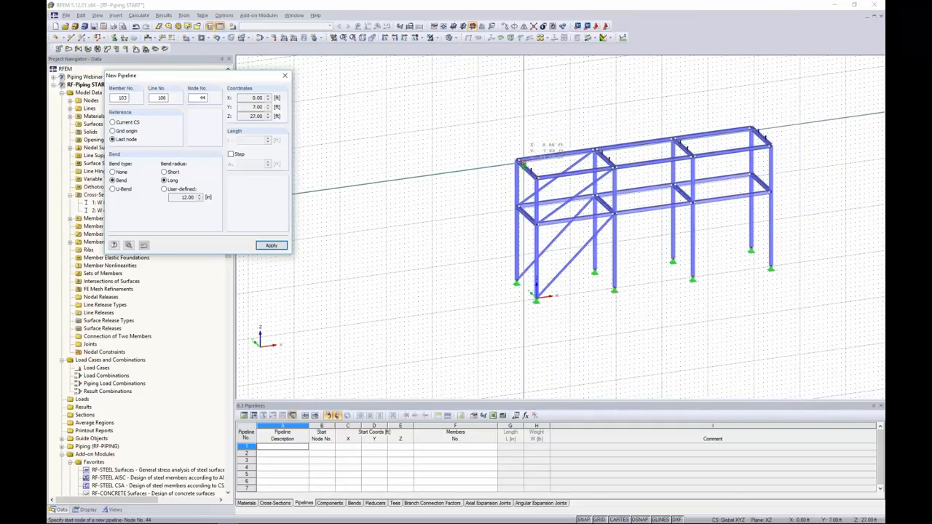
mouse_move(464, 230)
ctrl+middle_down()
mouse_move(475, 227)
mouse_move(459, 220)
ctrl+middle_up()
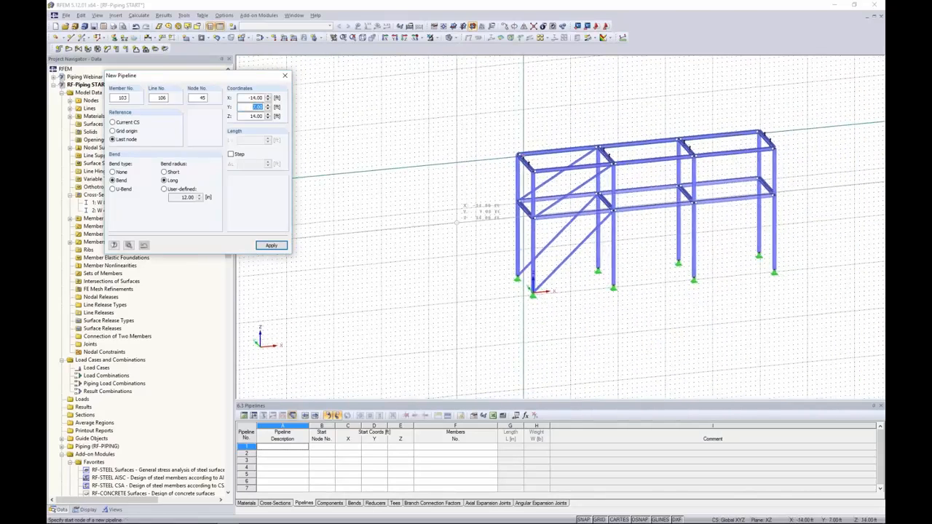
Reference coordinates to the current CS and draw the first horizontal pipe run from X -25 to X -1 ft at Y 7, Z 0 ft
click(113, 123)
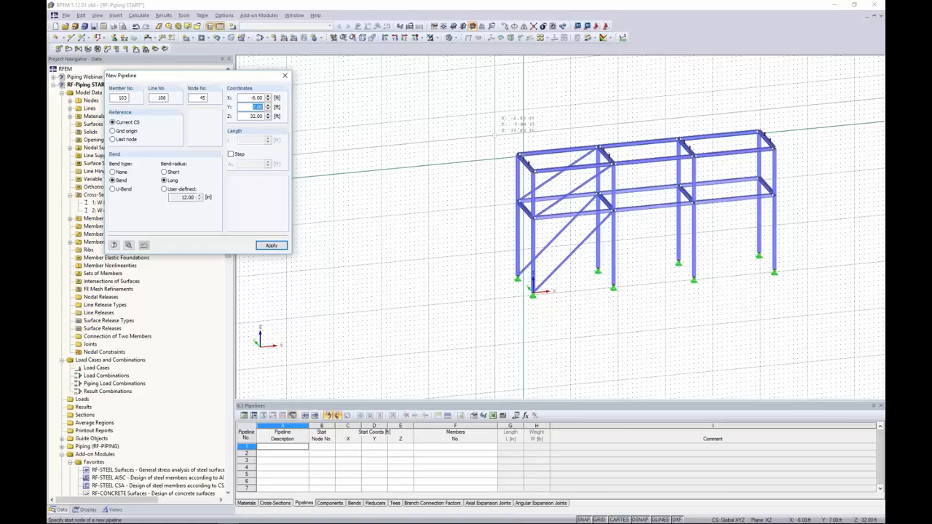
ctrl+middle_drag(499, 277, 461, 238)
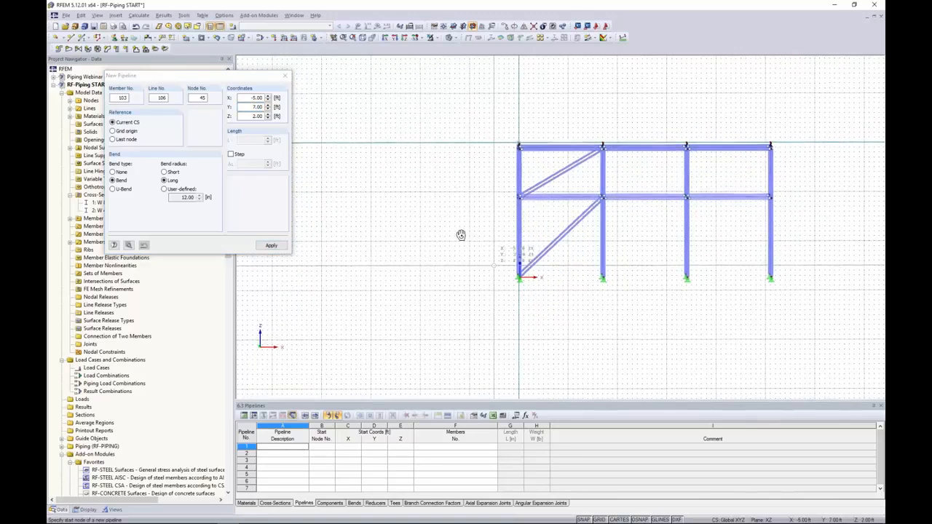
scroll(444, 275, up, 2)
scroll(444, 276, up, 1)
middle_drag(444, 276, 522, 272)
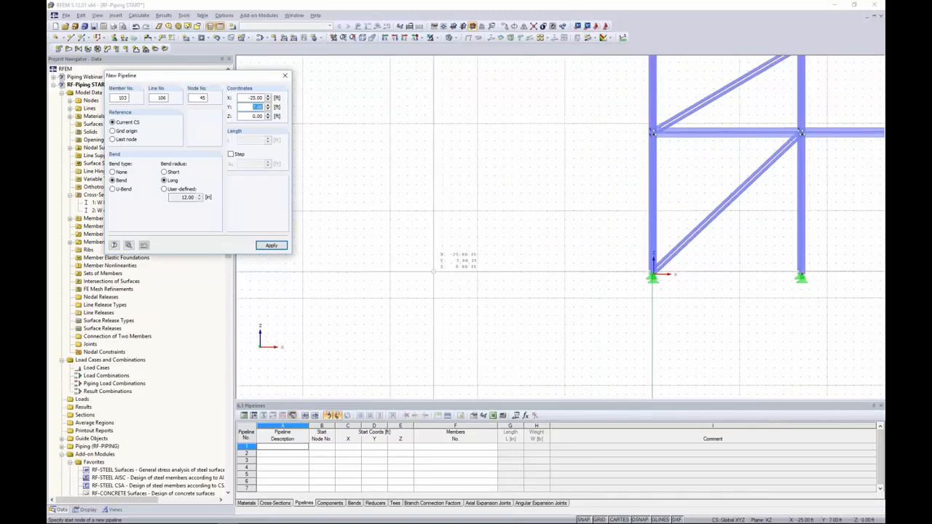
click(434, 271)
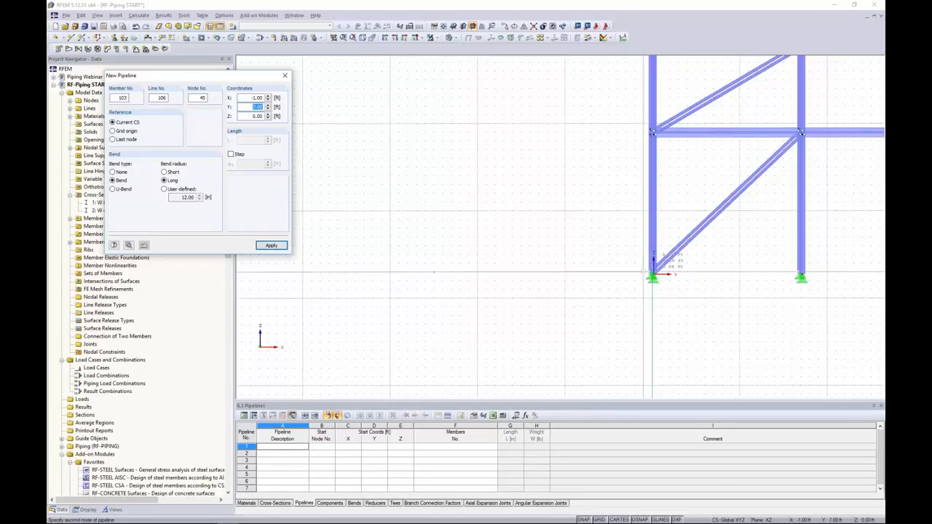
click(652, 274)
Continue the pipeline vertically beside the rack's end column to X -1, Y 7, Z 27 ft
scroll(643, 273, up, 3)
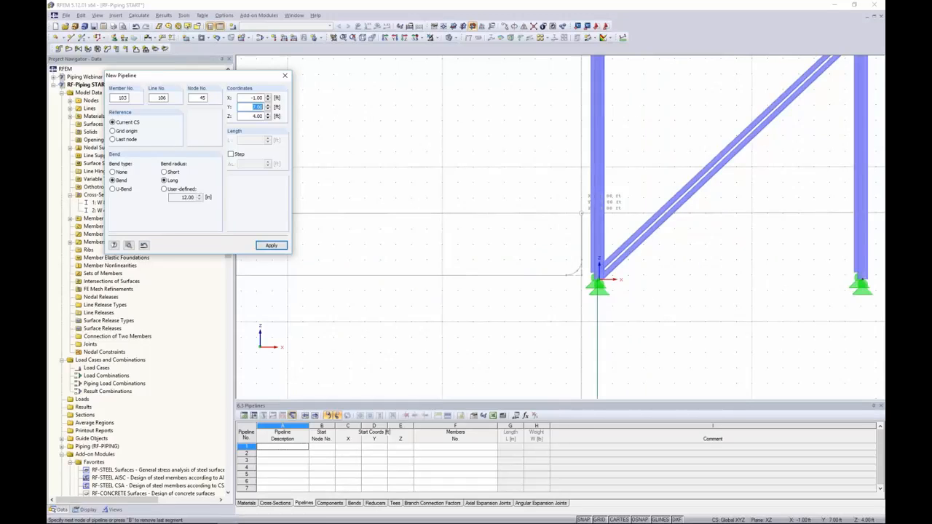
scroll(582, 214, down, 2)
middle_drag(582, 213, 573, 298)
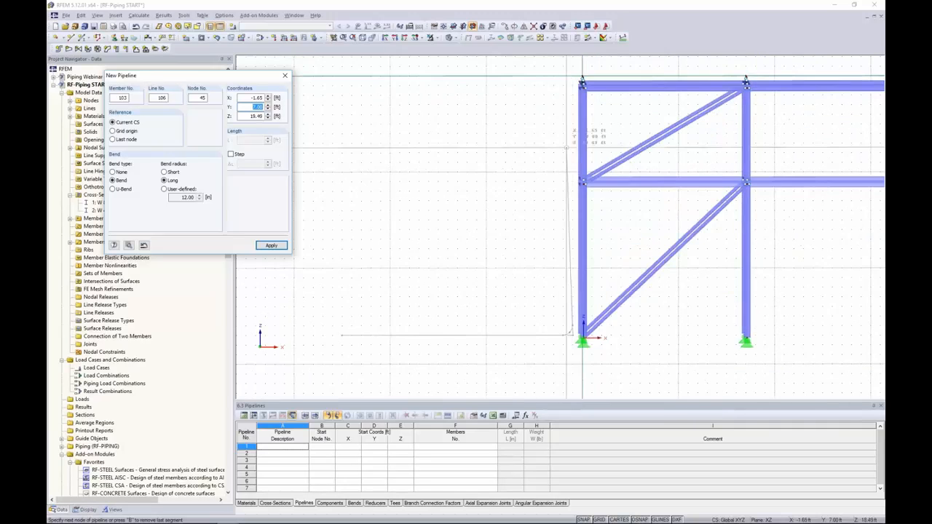
middle_drag(572, 146, 563, 188)
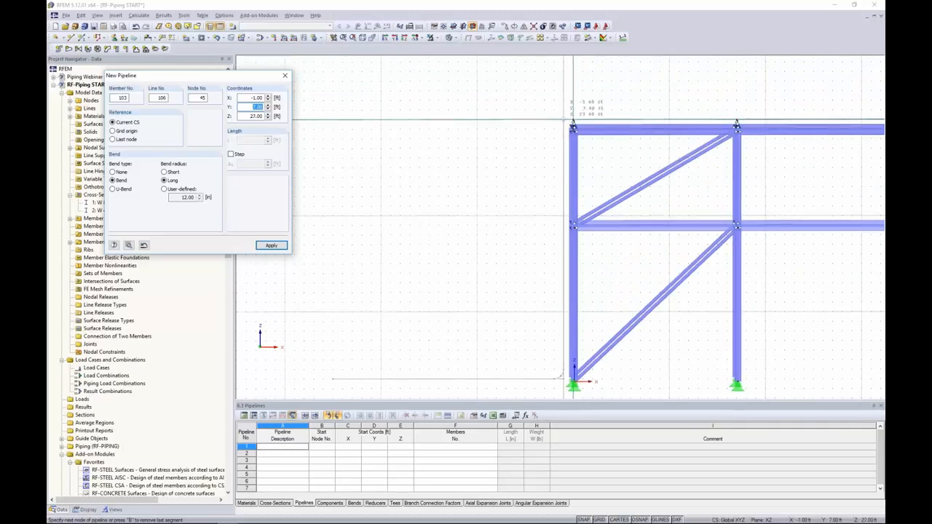
Run the pipeline along the rack top past the far columns, down to Z 0, and outward to X 60 ft
middle_drag(688, 114, 524, 114)
middle_drag(765, 116, 569, 113)
middle_drag(659, 120, 606, 111)
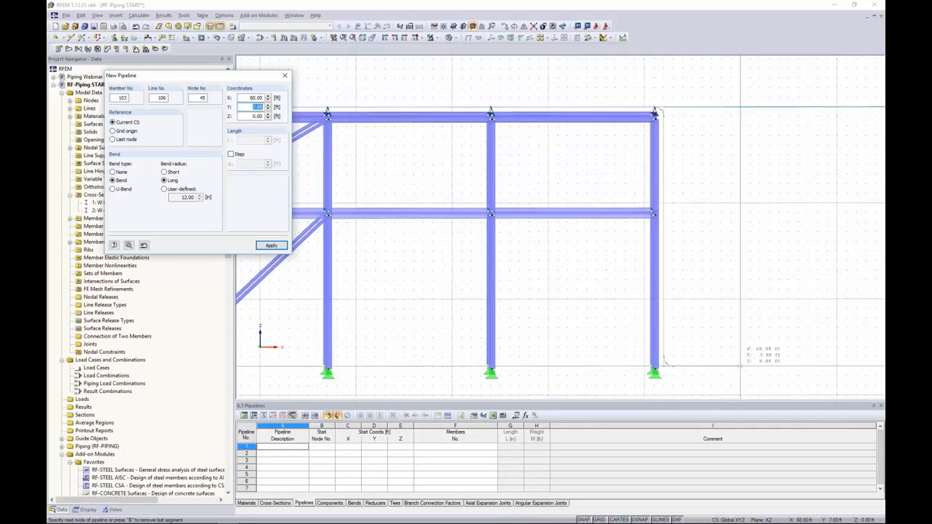
Switch to the XY work plane and place its origin at node 1, the base of the rack's front corner column
scroll(741, 367, down, 4)
ctrl+middle_drag(741, 366, 716, 297)
scroll(735, 361, down, 1)
scroll(714, 300, up, 4)
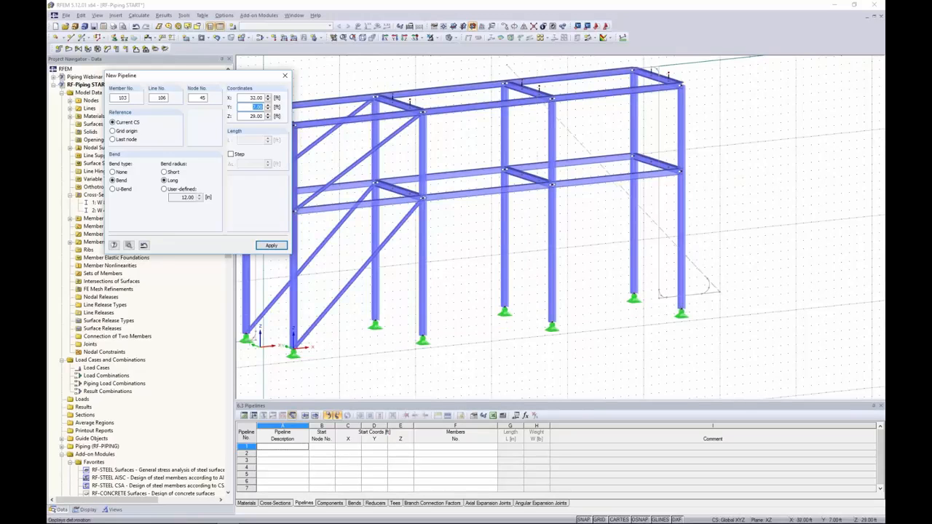
click(453, 28)
click(444, 30)
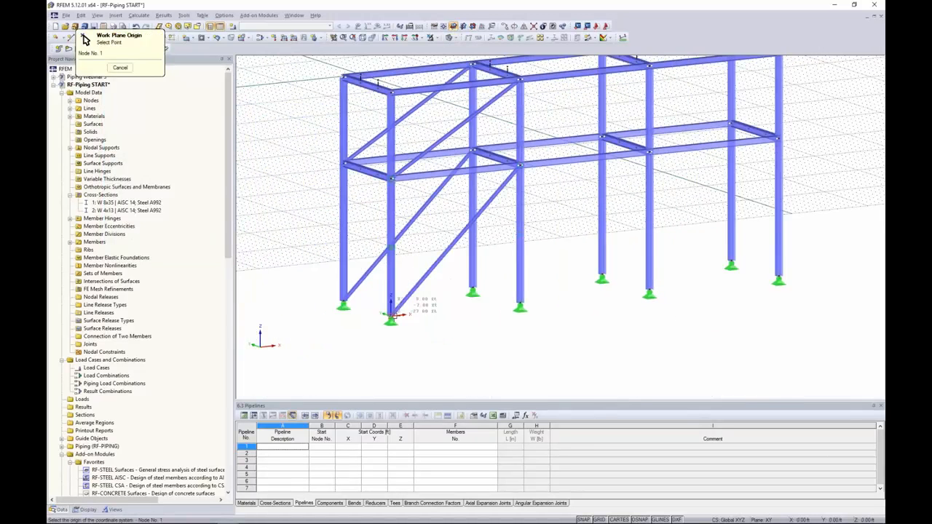
click(391, 315)
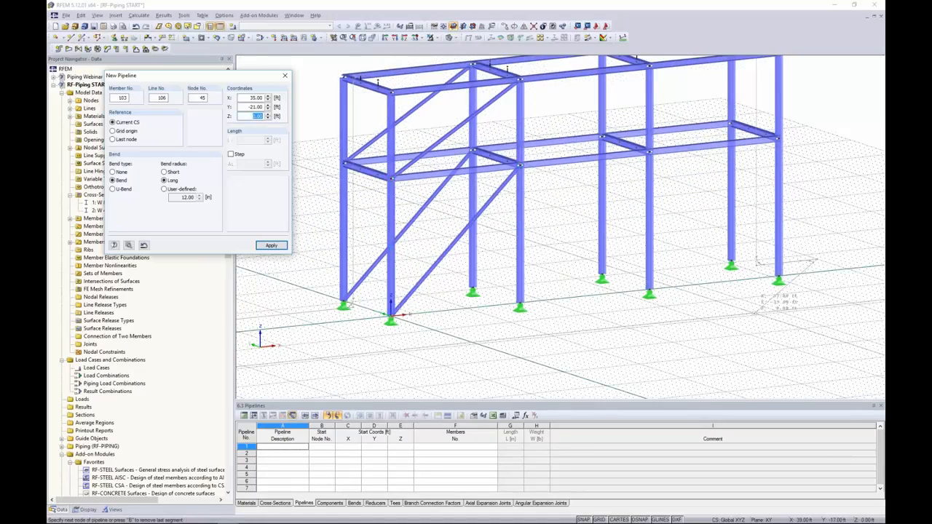
Extend Main Pipe 1 at ground level through a horizontal expansion loop and out to X 80 ft, finishing the pipeline
scroll(761, 262, up, 4)
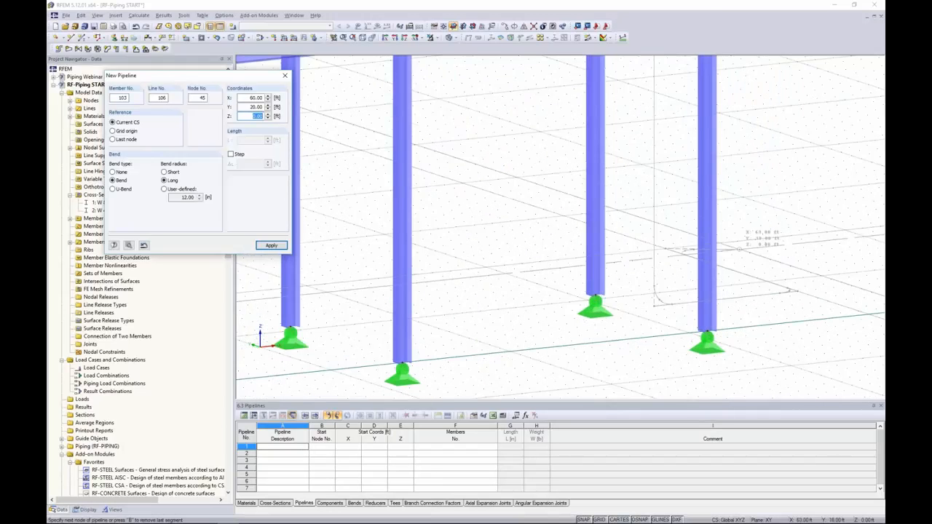
middle_drag(793, 244, 594, 224)
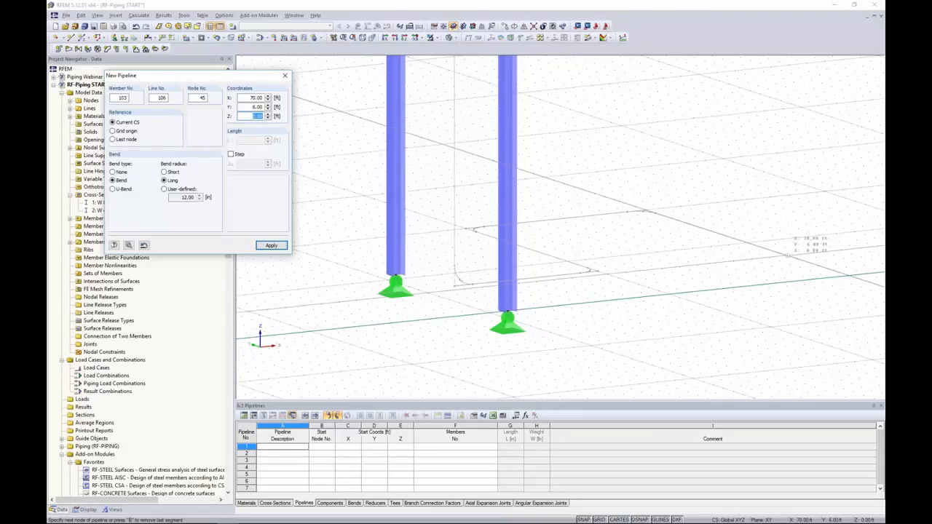
click(787, 255)
middle_drag(819, 246, 655, 240)
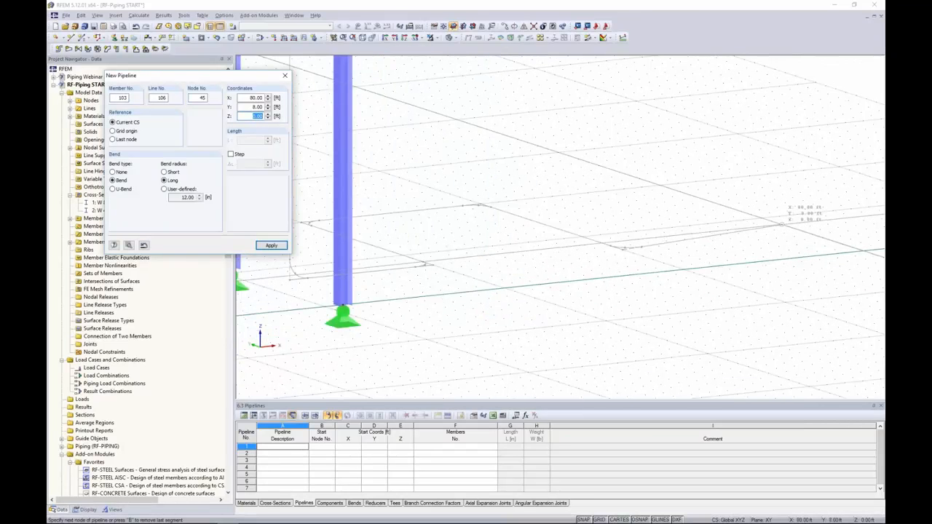
click(784, 233)
right_click(784, 233)
scroll(768, 273, down, 6)
scroll(758, 275, down, 1)
ctrl+middle_drag(502, 321, 522, 332)
right_click(501, 334)
Switch the model to wireframe display so the pipe's corner nodes can be picked
scroll(470, 271, up, 2)
scroll(470, 263, up, 1)
scroll(469, 264, up, 2)
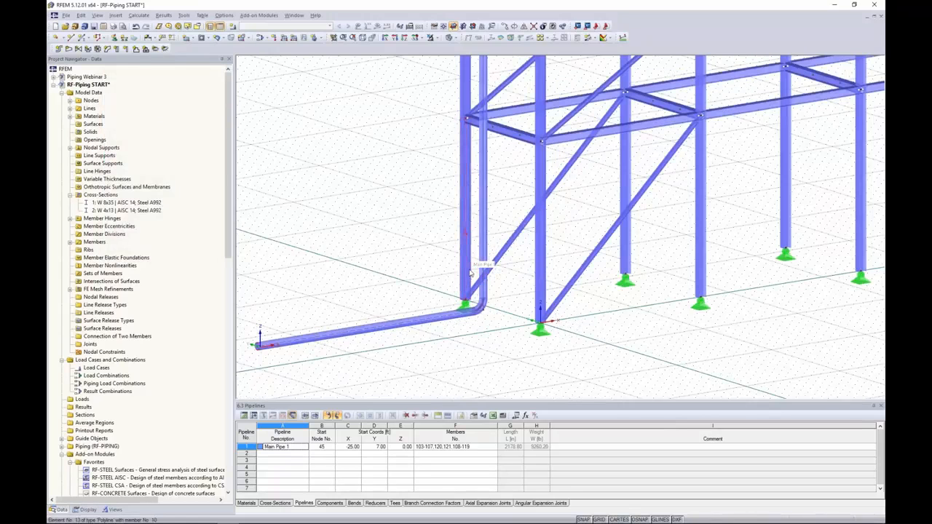
scroll(494, 294, down, 4)
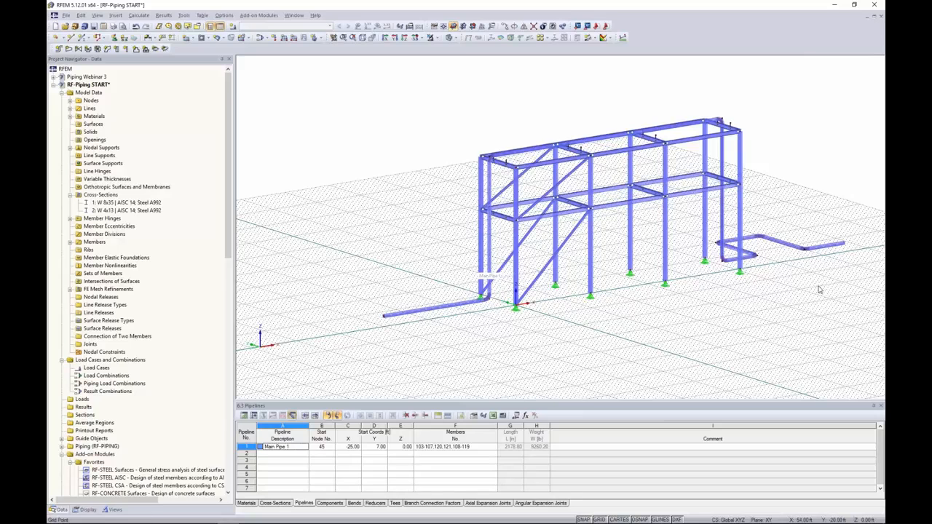
click(457, 38)
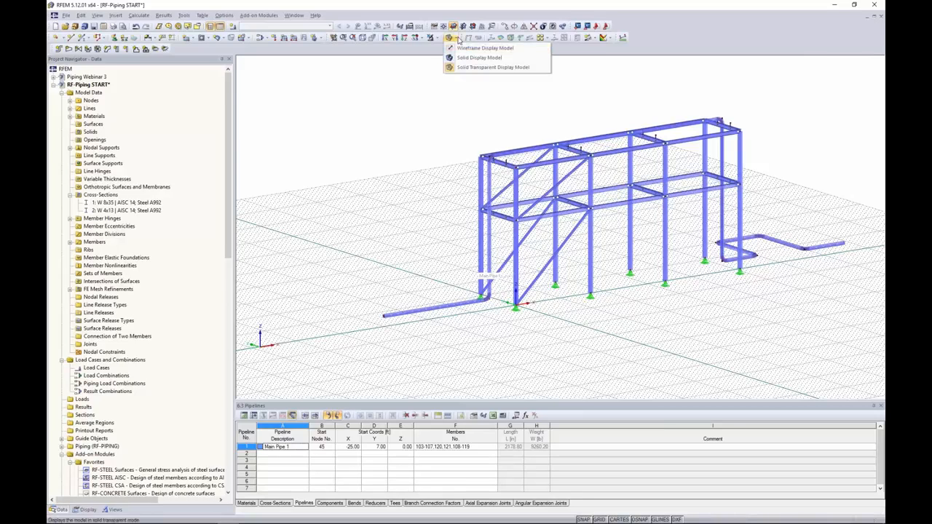
click(462, 51)
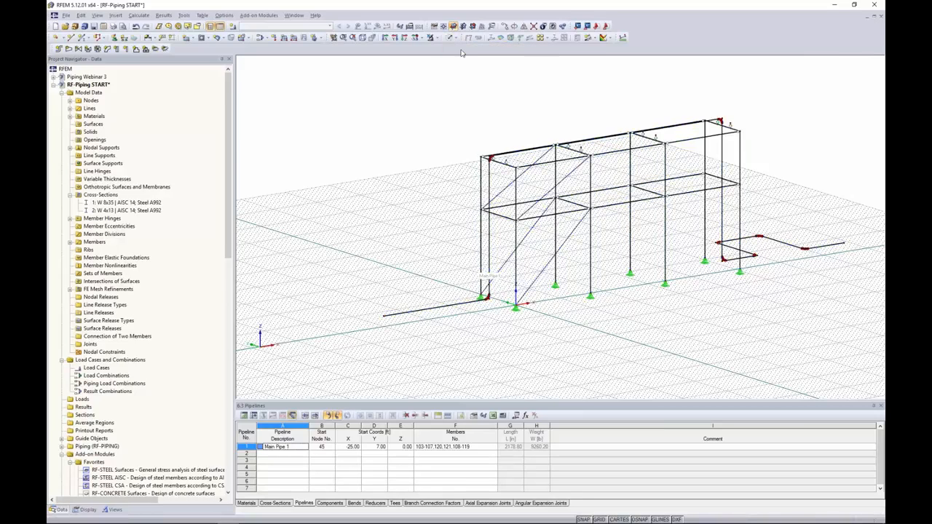
Select the start node of Main Pipe 1 and its ground-level corner node at the first bend
middle_drag(483, 233, 475, 175)
scroll(373, 253, up, 5)
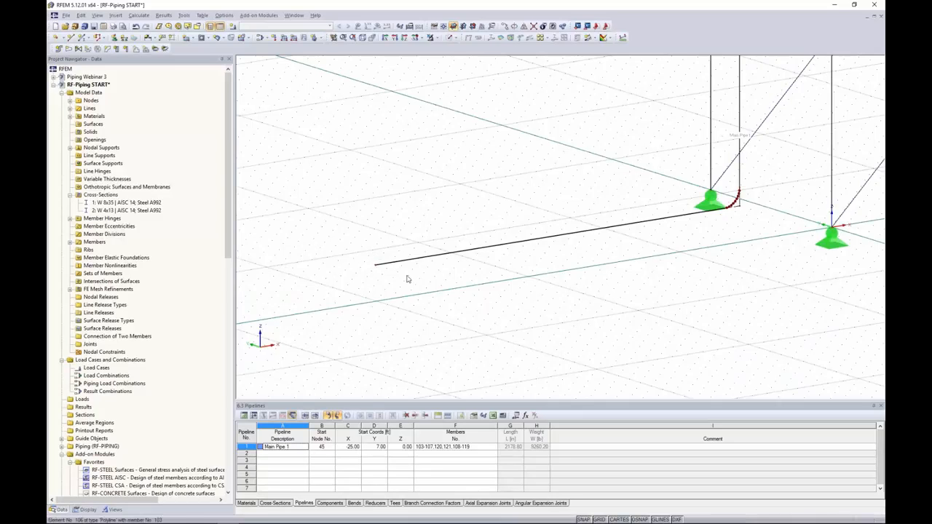
middle_drag(376, 270, 238, 322)
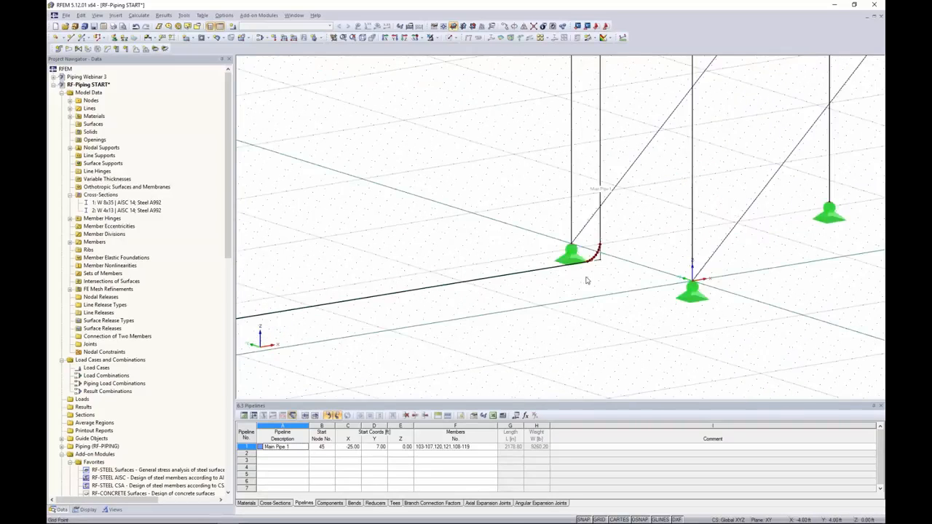
scroll(604, 262, up, 5)
scroll(649, 285, down, 10)
Add Main Pipe 1's rack-top corner nodes, the far riser's base corner and the X 60 ft corner to the selection
middle_drag(649, 286, 578, 347)
scroll(575, 147, up, 3)
scroll(575, 147, up, 4)
middle_drag(743, 145, 423, 204)
middle_drag(676, 179, 377, 222)
middle_drag(874, 127, 619, 121)
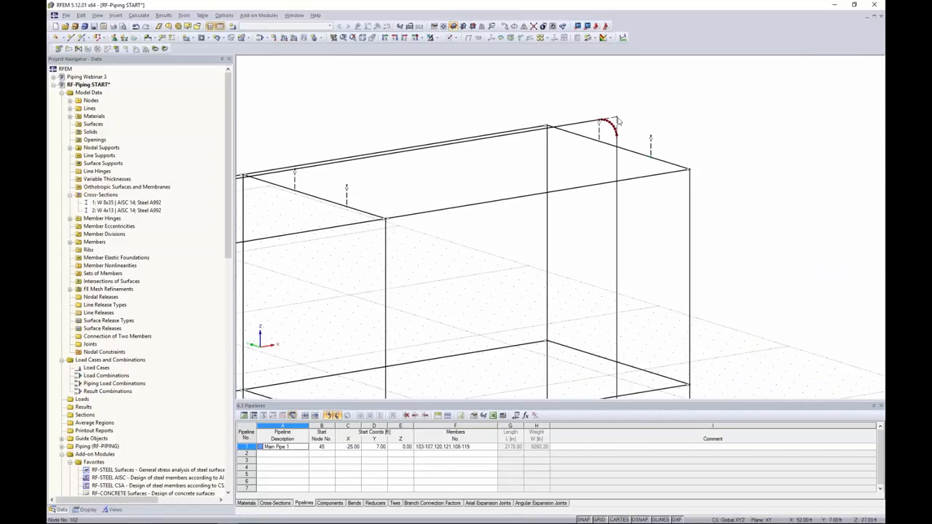
middle_drag(616, 348, 605, 60)
middle_drag(609, 379, 606, 236)
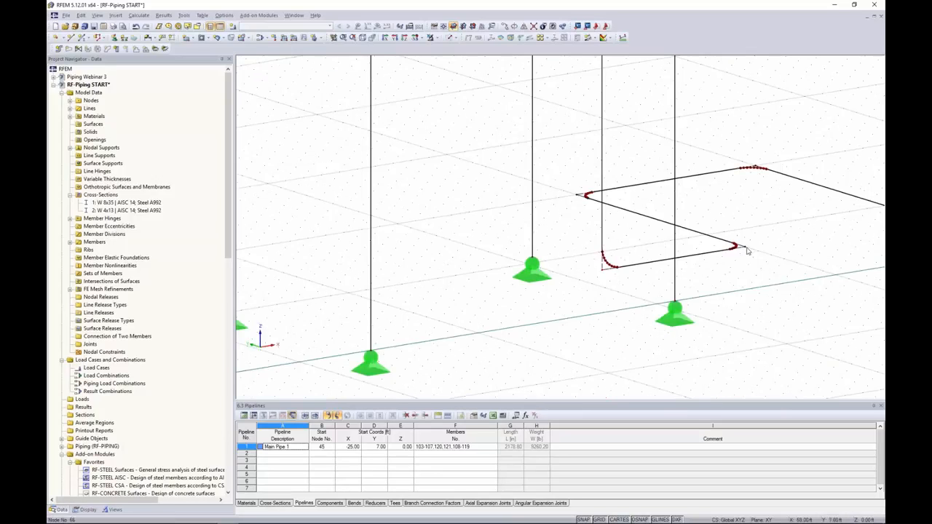
scroll(747, 248, down, 6)
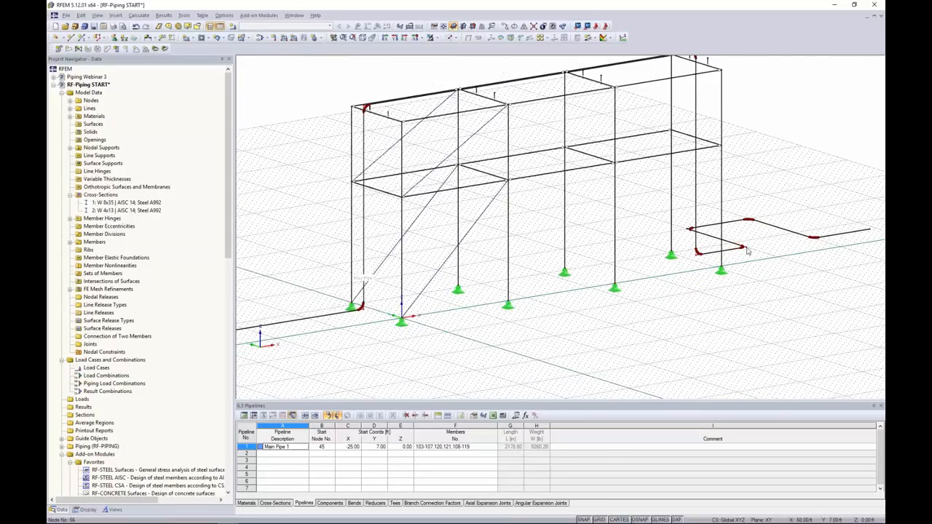
Make one copy of the selected nodes at Y 3 ft, parallel to Main Pipe 1
click(510, 36)
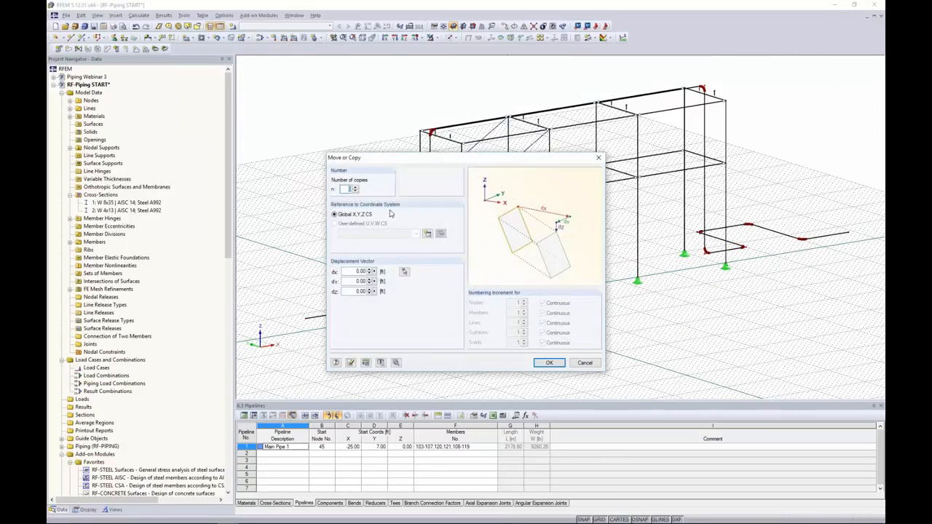
click(356, 187)
click(548, 363)
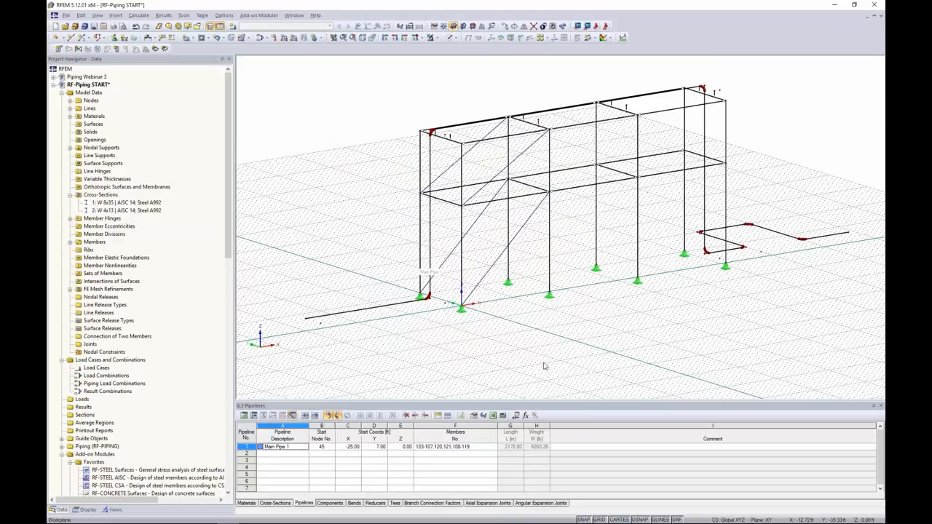
middle_drag(433, 346, 449, 356)
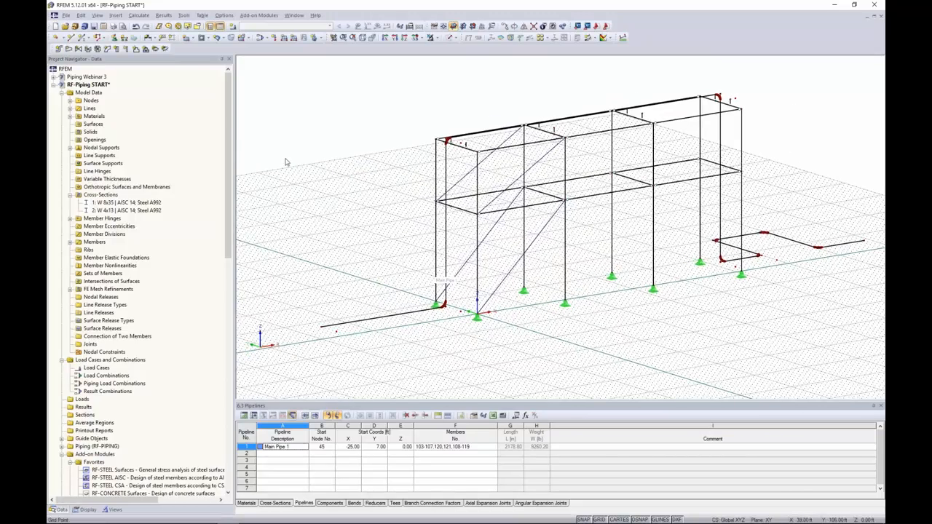
Create a new pipeline described as Main Pipe 2 with the NPS 8 cross-section and long-radius bends
click(58, 49)
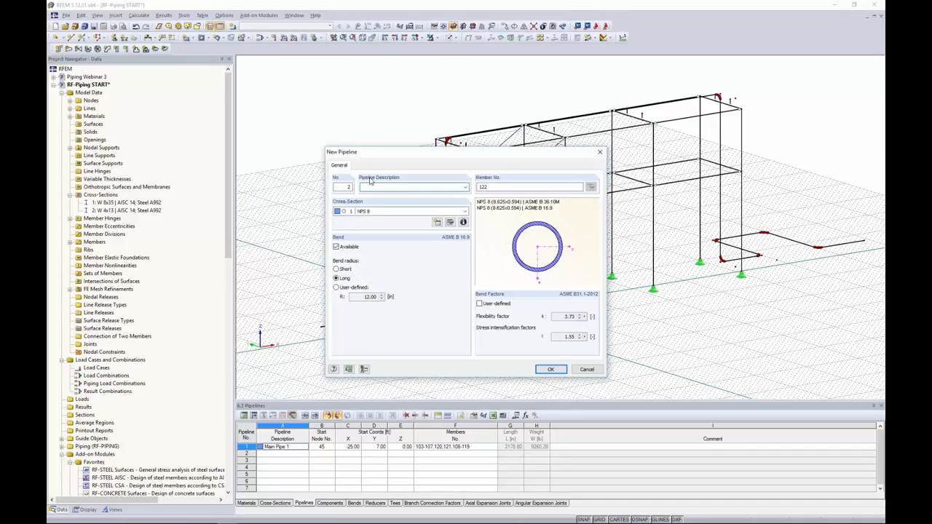
text(Main M)
click(551, 370)
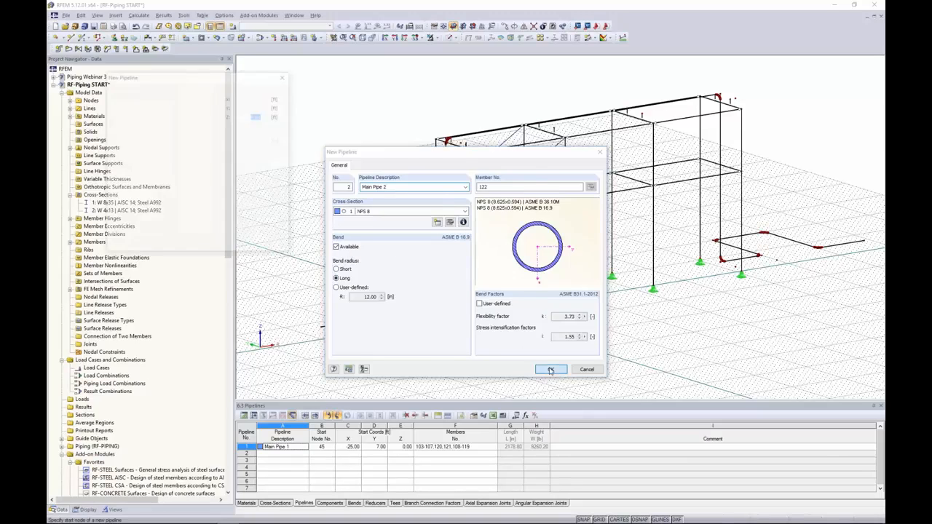
Reference the current CS and draw Main Pipe 2 through the copied nodes from X -25, Y 3 ft up to the rack top
click(113, 122)
middle_drag(335, 331, 320, 296)
click(320, 296)
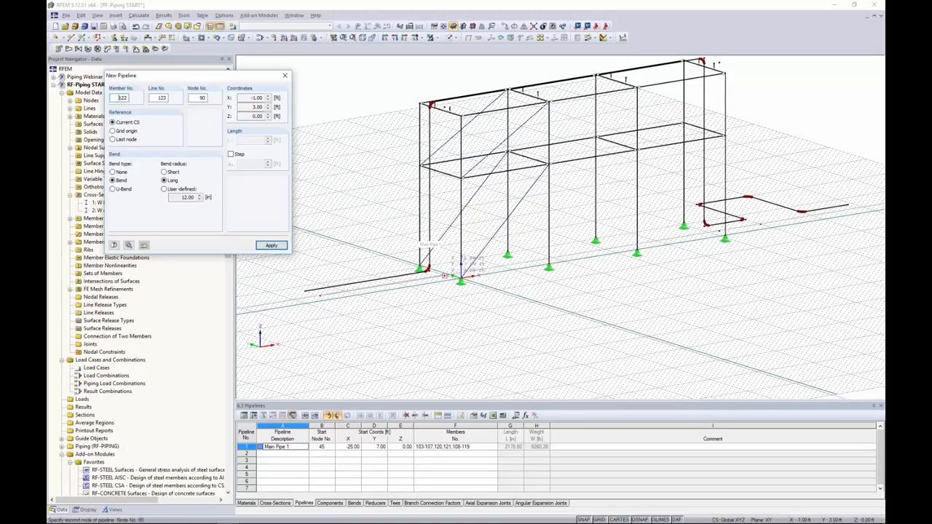
scroll(440, 153, up, 3)
scroll(440, 153, up, 1)
click(450, 138)
Run Main Pipe 2 along the rack top to X 52 ft, down to Z 0, and outward to X 60, Y 3 ft
middle_drag(694, 127, 608, 129)
middle_drag(832, 108, 601, 126)
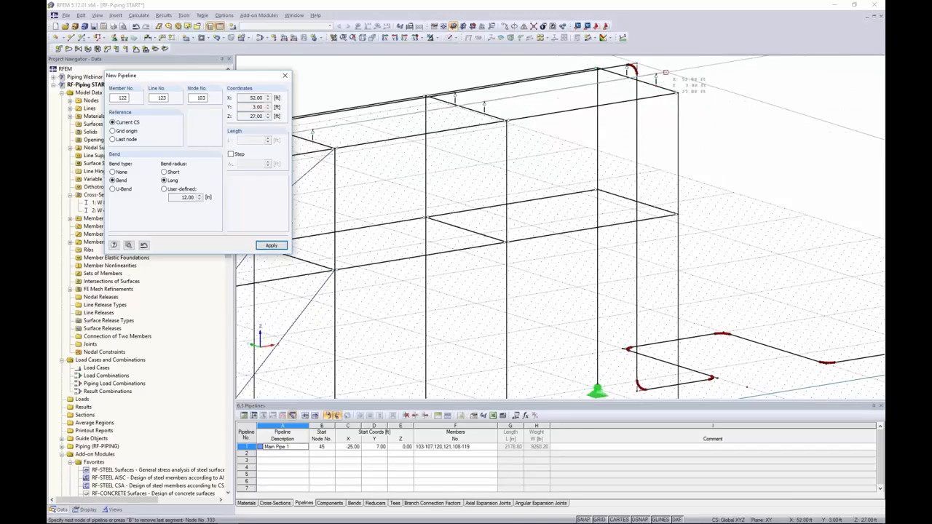
middle_drag(671, 369, 645, 271)
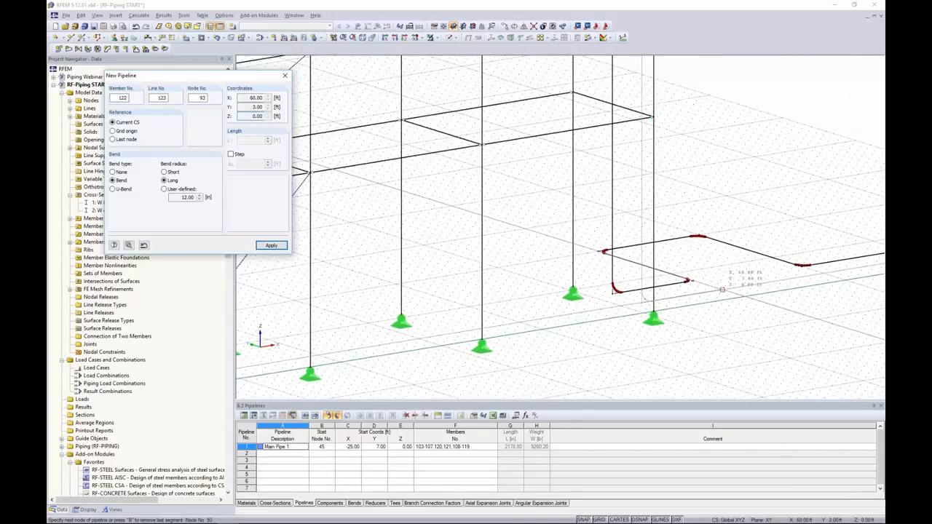
click(723, 290)
right_click(743, 286)
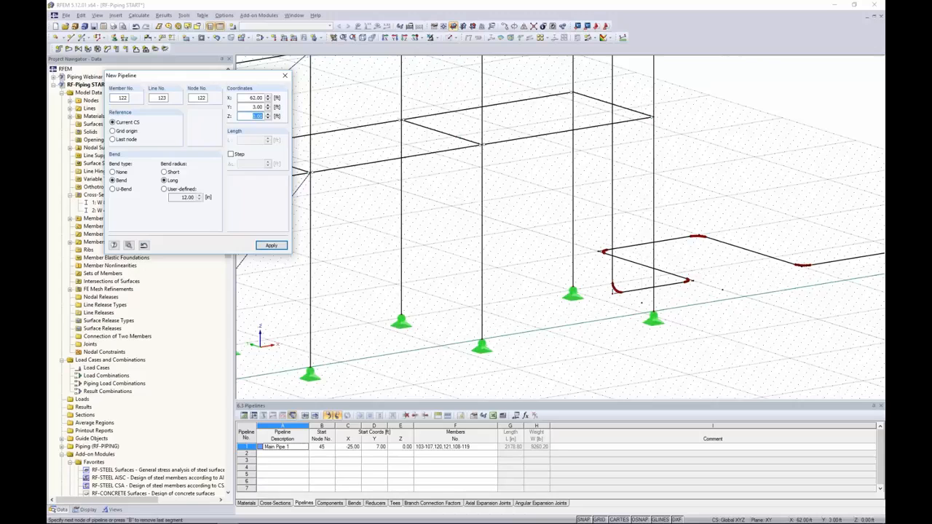
Switch the model back to solid transparent display
click(457, 42)
click(481, 70)
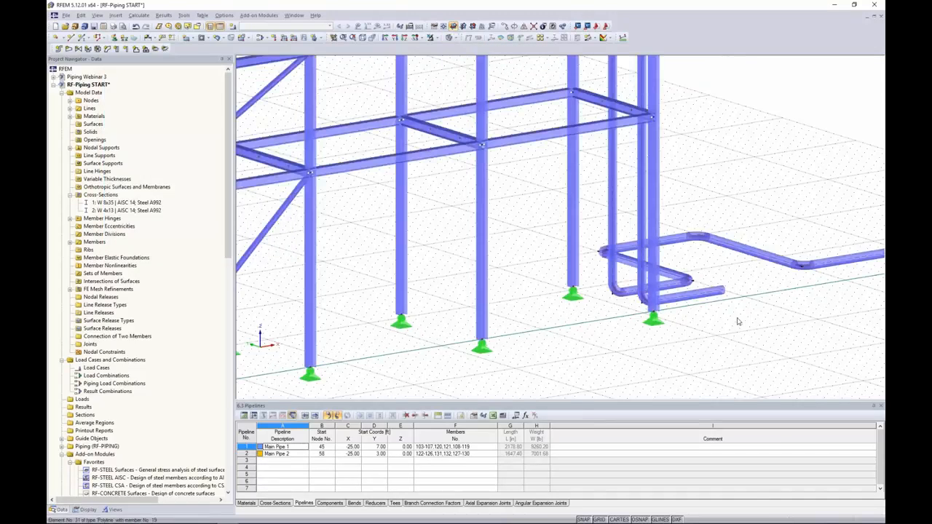
ctrl+middle_drag(747, 297, 619, 333)
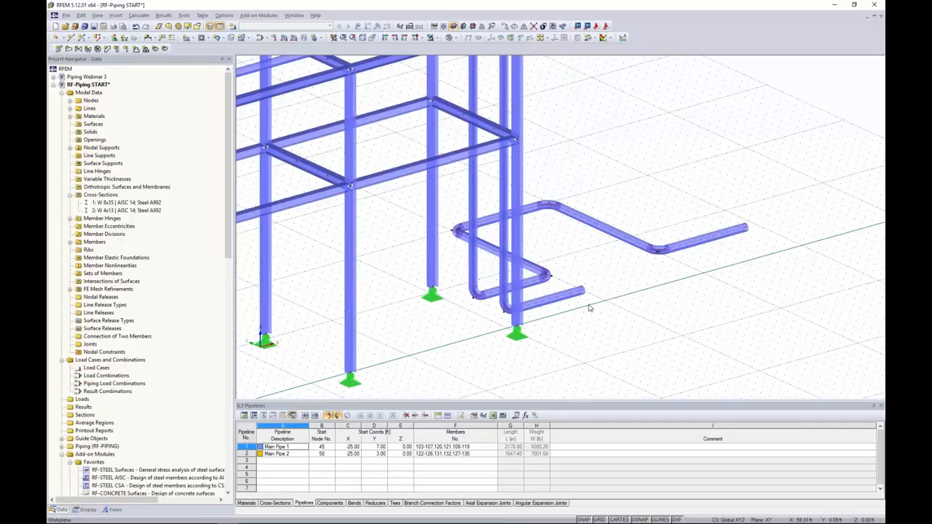
Move the end node of Main Pipe 2 outward in X to line up with the end of Main Pipe 1
middle_drag(620, 308, 550, 310)
scroll(550, 309, up, 3)
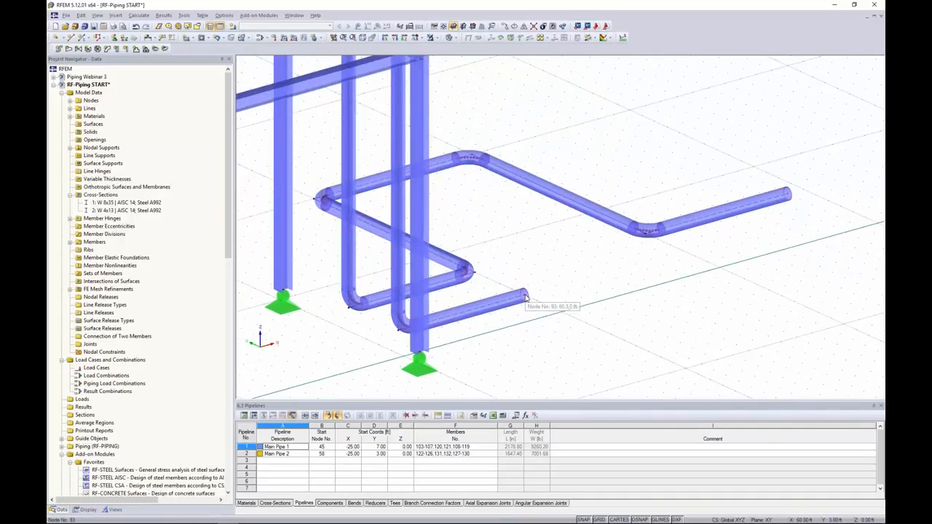
click(526, 297)
click(808, 219)
scroll(775, 264, down, 5)
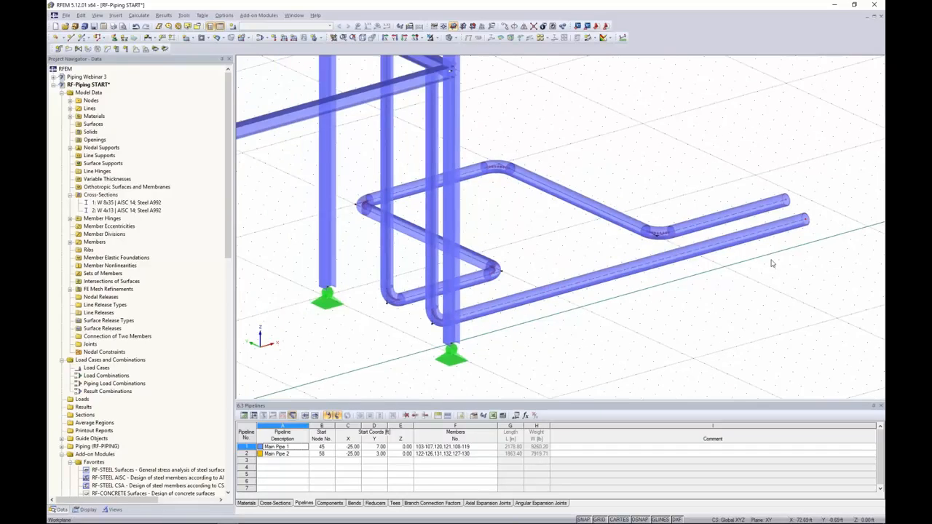
Color the model graphics according to pipelines and shift the color legend slightly down over the view
middle_drag(593, 367, 663, 320)
scroll(410, 351, up, 1)
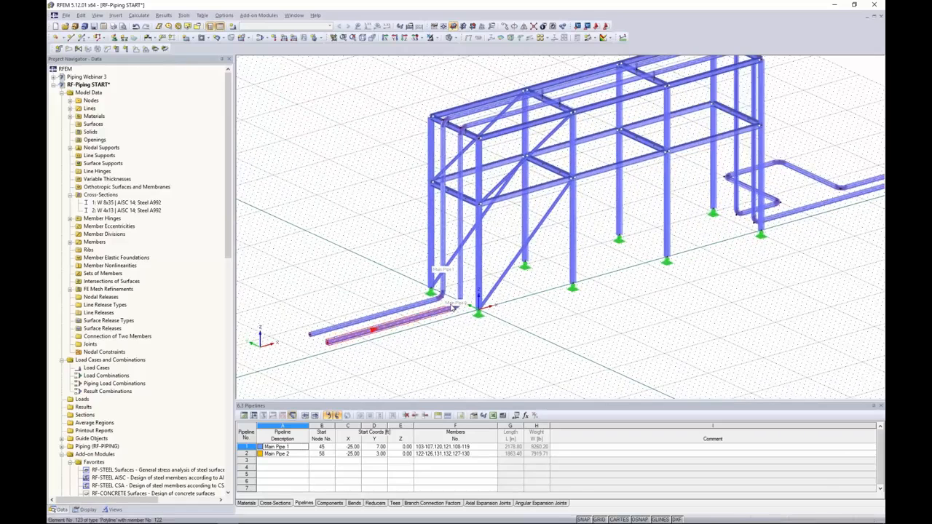
scroll(462, 325, down, 1)
middle_drag(464, 329, 461, 320)
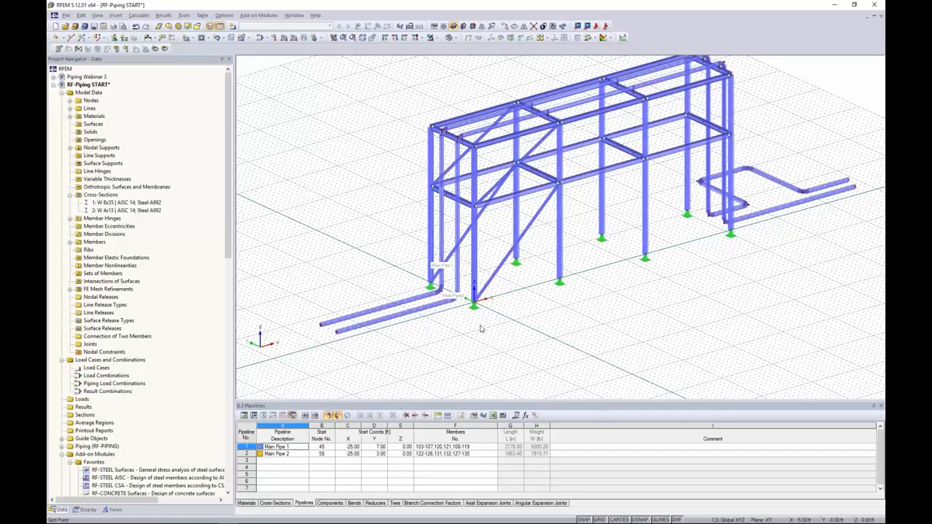
click(85, 511)
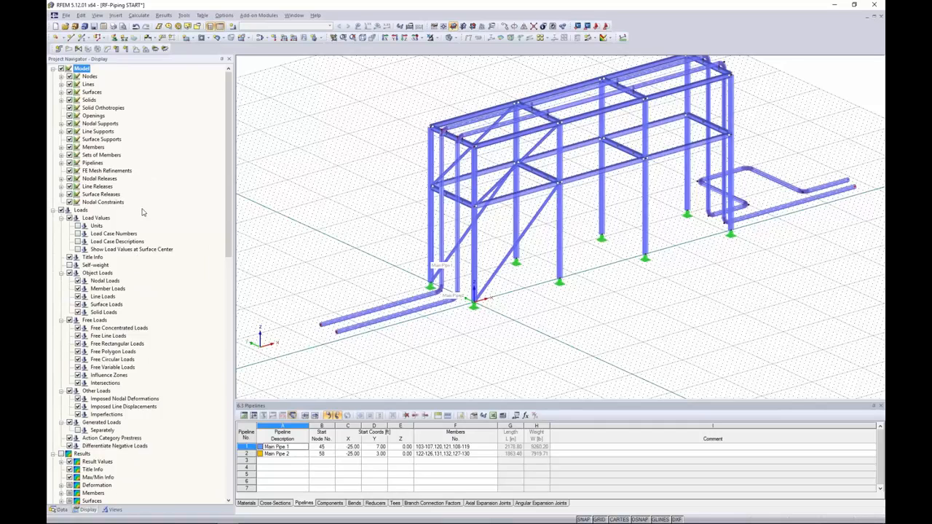
scroll(130, 228, down, 9)
scroll(116, 315, down, 15)
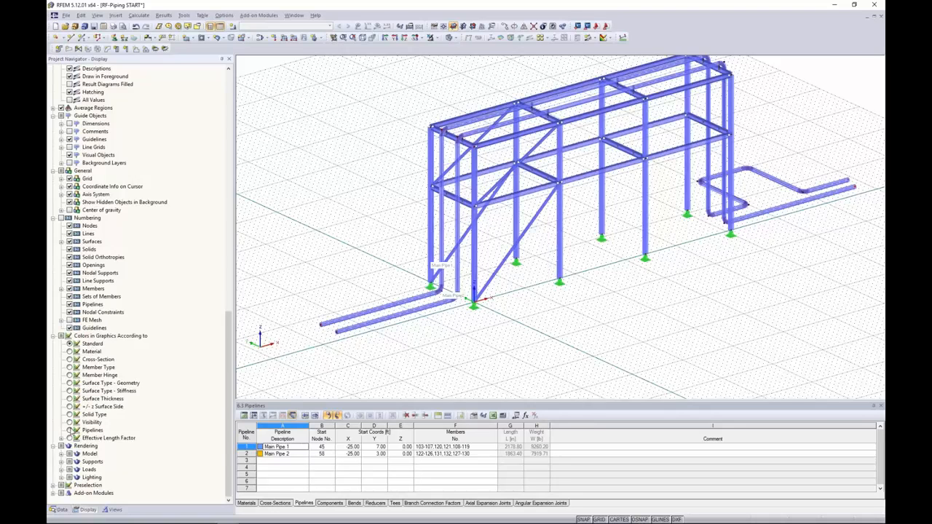
click(70, 431)
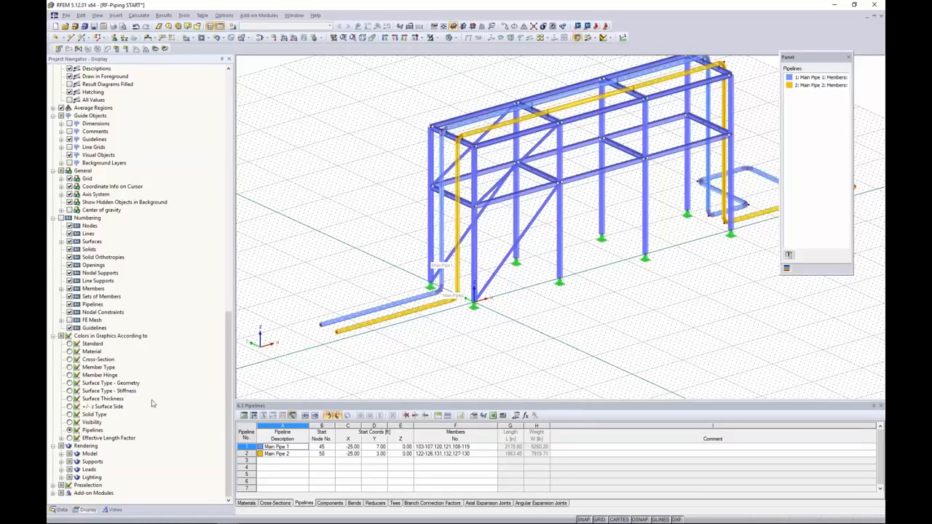
drag(828, 61, 828, 96)
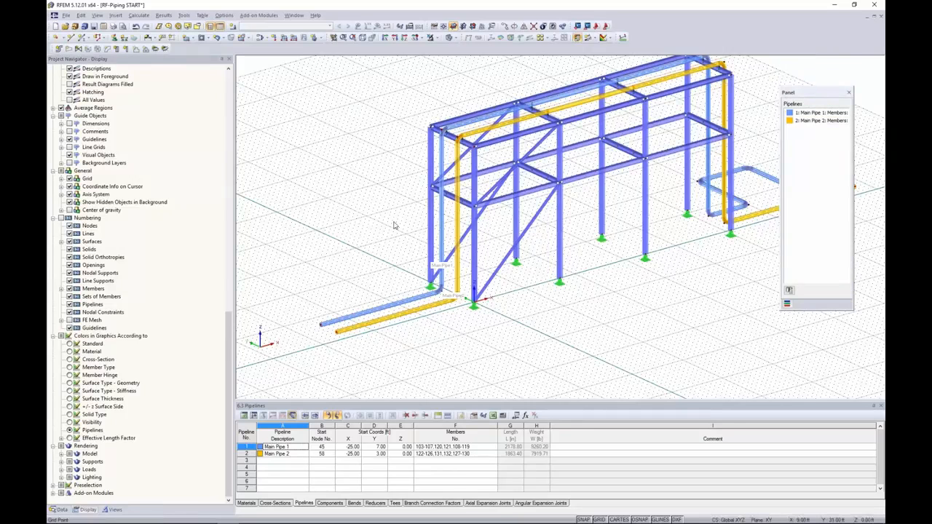
ctrl+middle_drag(395, 226, 467, 221)
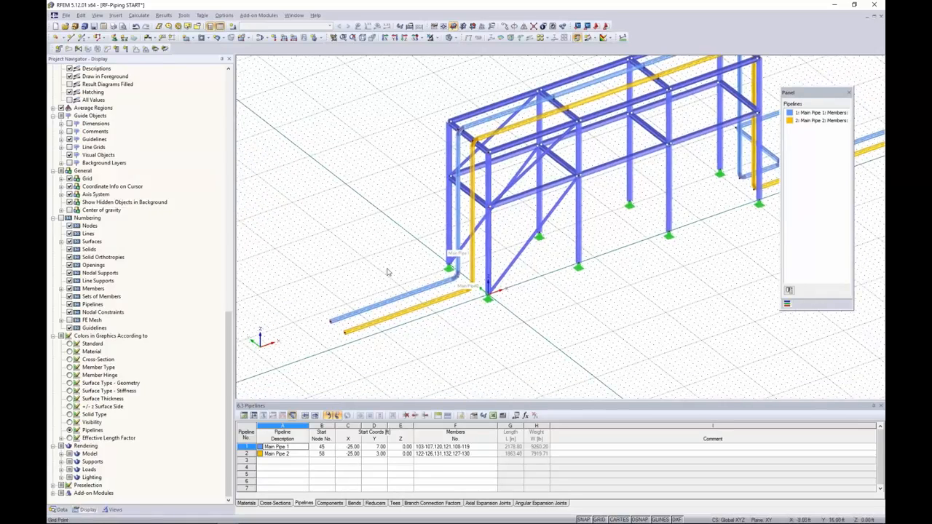
Start new pipeline Pipe 1 and choose NPS 6 (6.625x0.312) | ASME B 36.10M as its new cross-section
scroll(387, 273, up, 2)
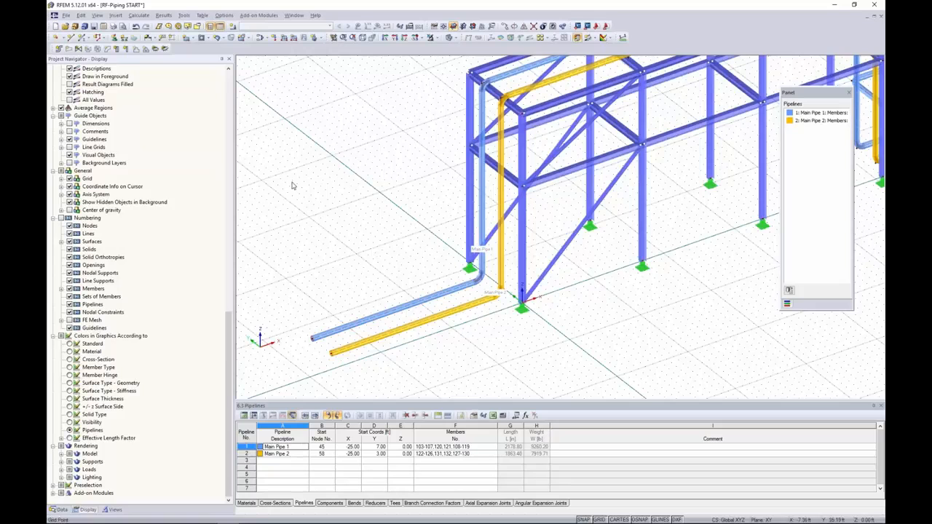
click(59, 50)
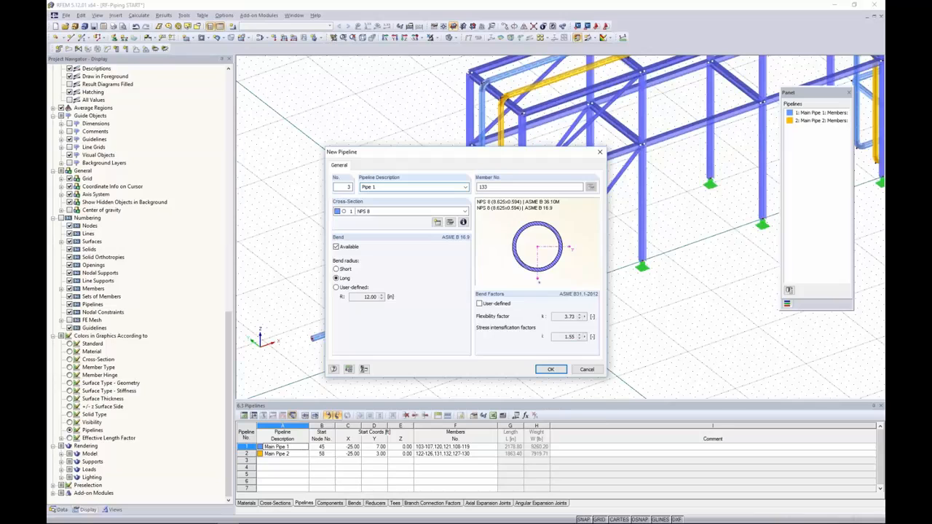
click(437, 222)
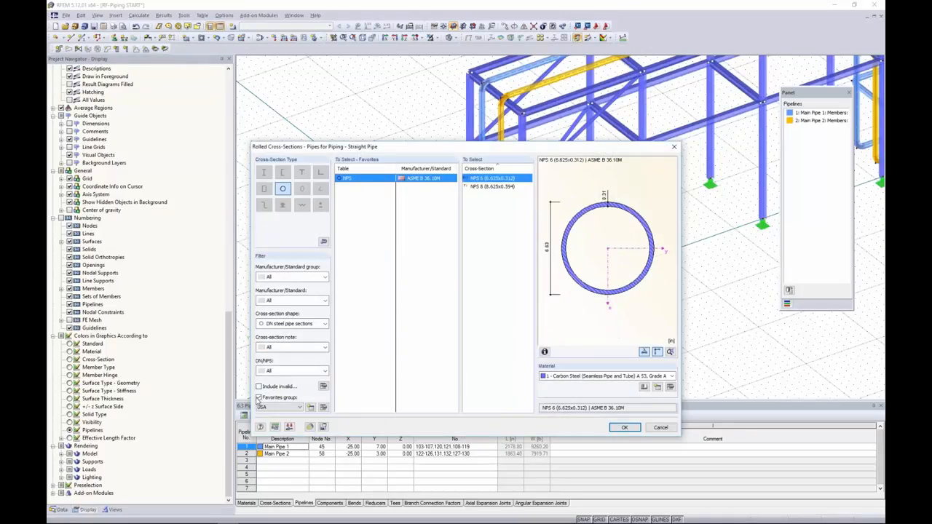
click(258, 398)
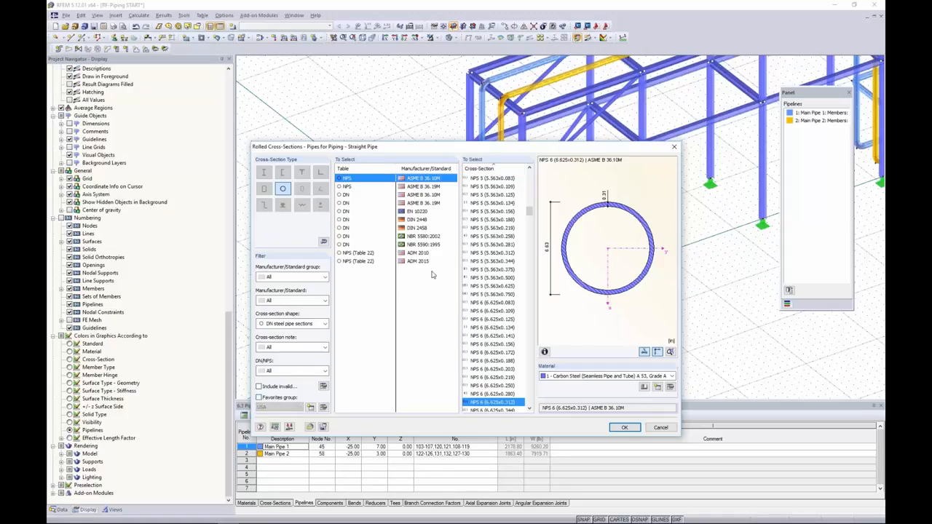
drag(530, 211, 530, 266)
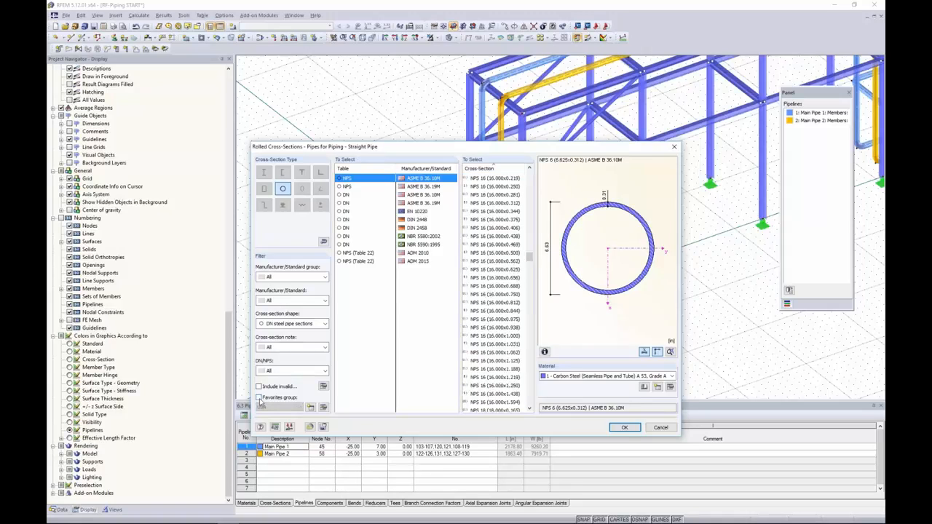
click(258, 398)
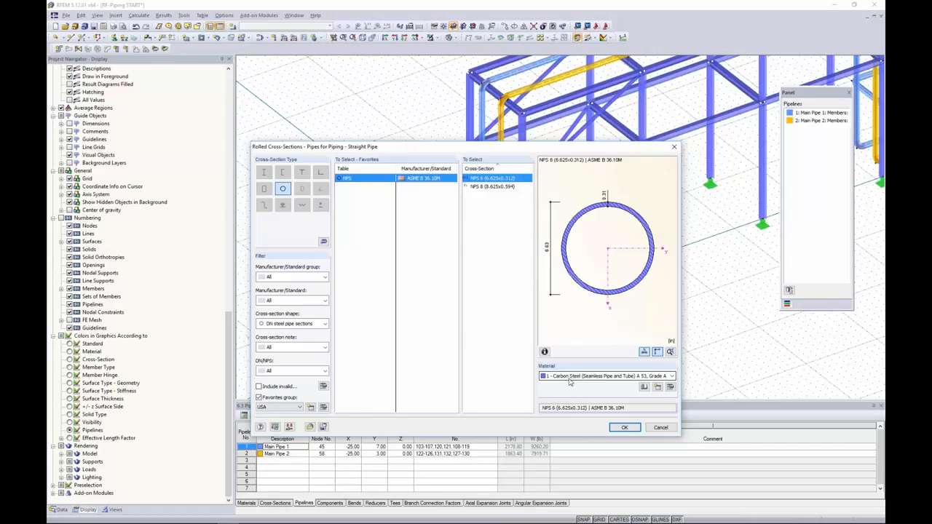
click(623, 429)
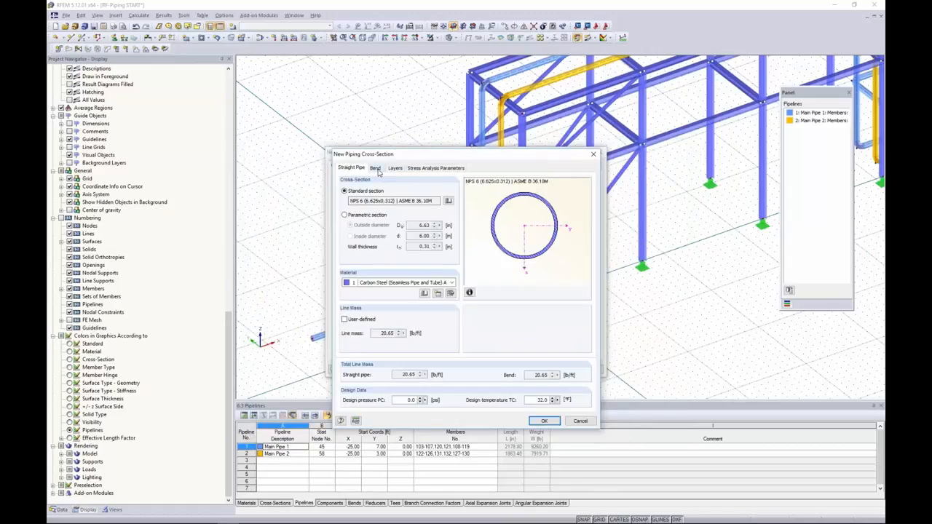
Set the NPS 6 cross-section's design pressure to 85 psi and accept the Pipe 1 definition
click(377, 169)
click(396, 169)
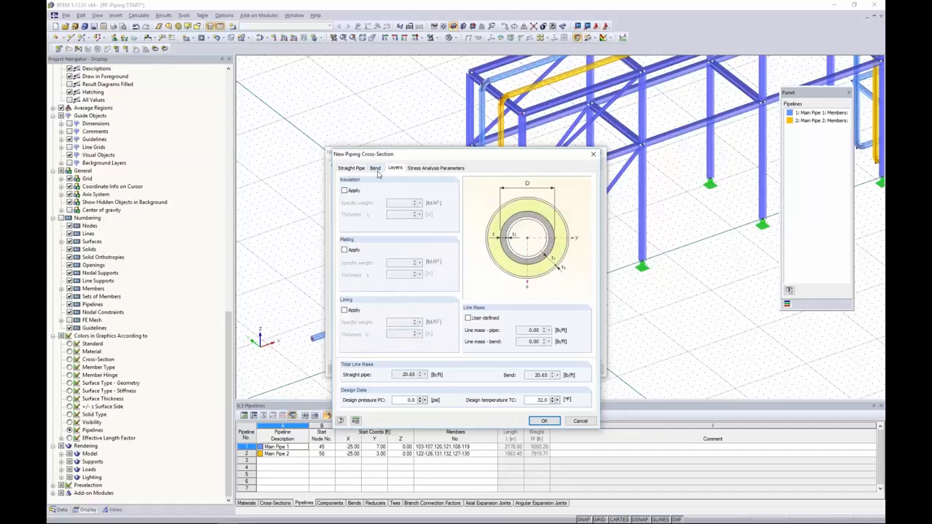
click(351, 169)
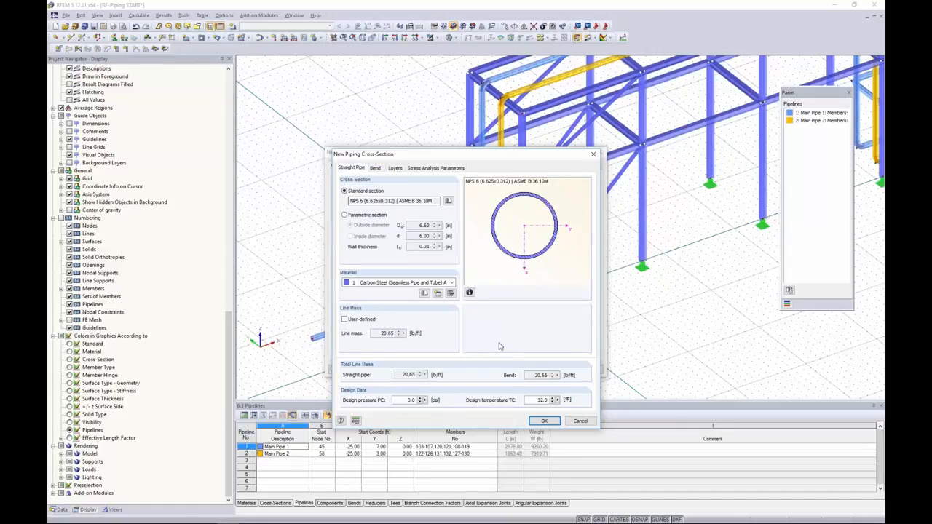
drag(408, 400, 422, 402)
text(85)
click(544, 422)
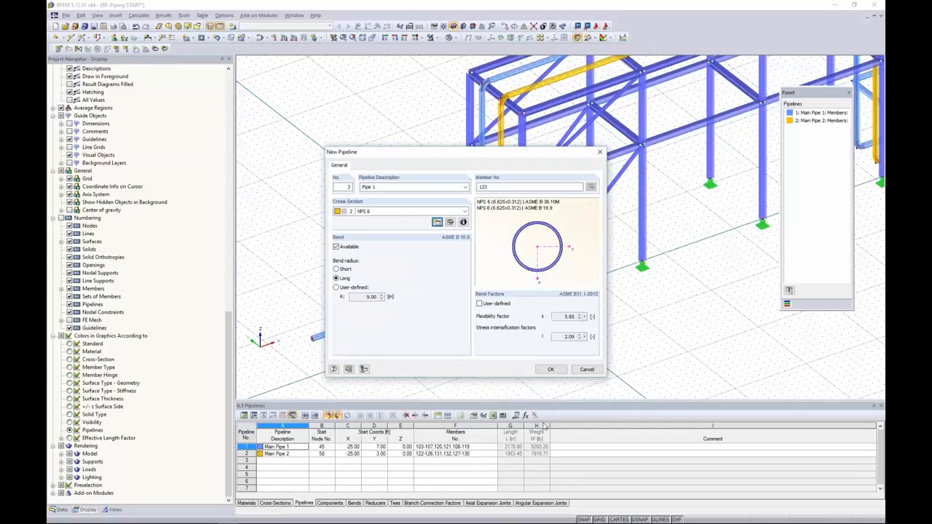
click(550, 370)
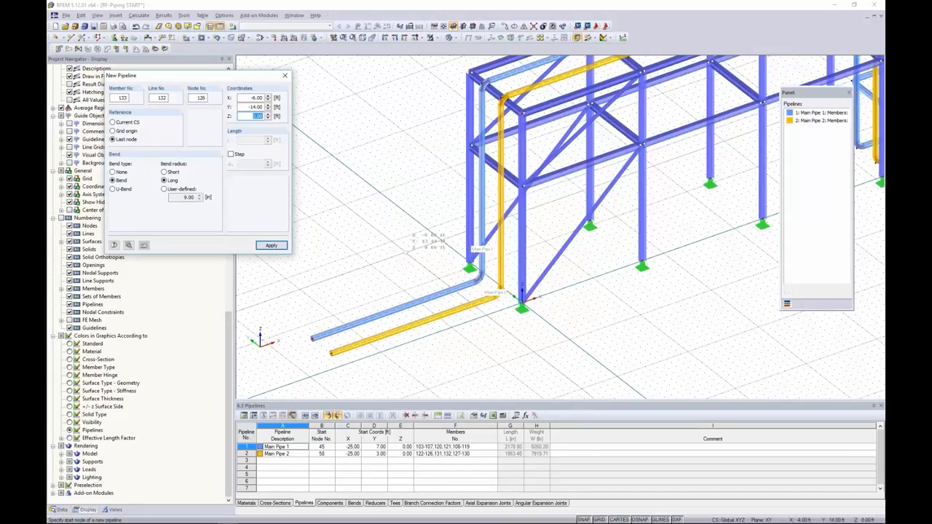
Reference the Pipe 1 coordinates to the current coordinate system and show the model as wireframe
click(113, 122)
click(452, 37)
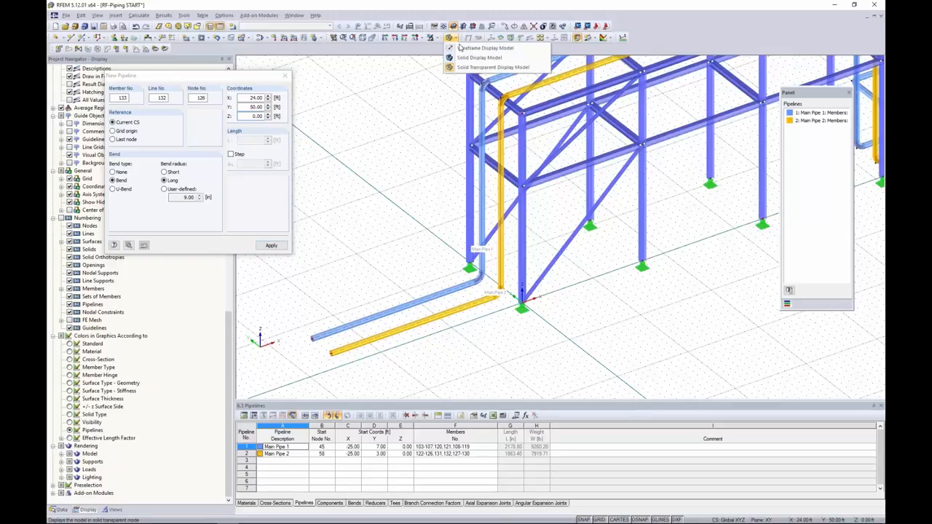
click(460, 48)
scroll(473, 269, up, 2)
scroll(436, 278, up, 3)
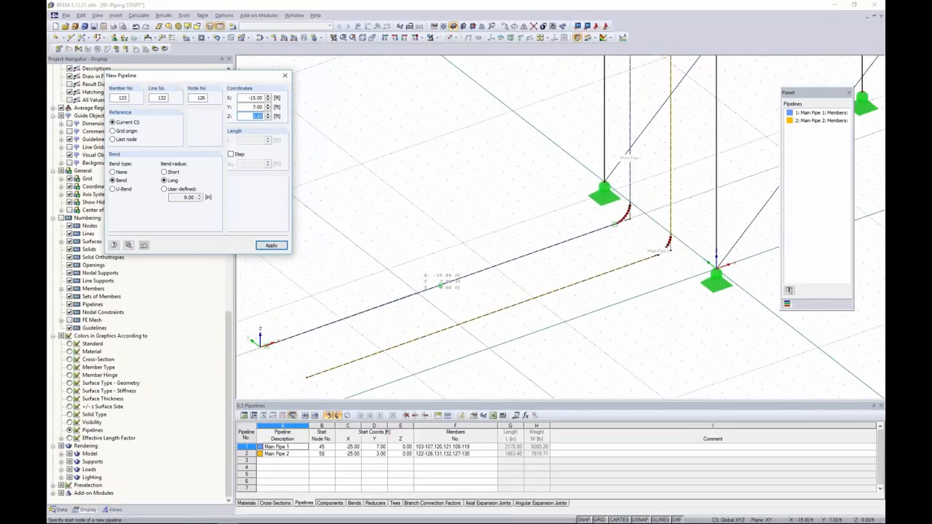
Draw Pipe 1 from Main Pipe 1 at X -15, Y 7 ft to X -15, Y 20, Z 0 ft
click(440, 286)
middle_drag(440, 286, 501, 284)
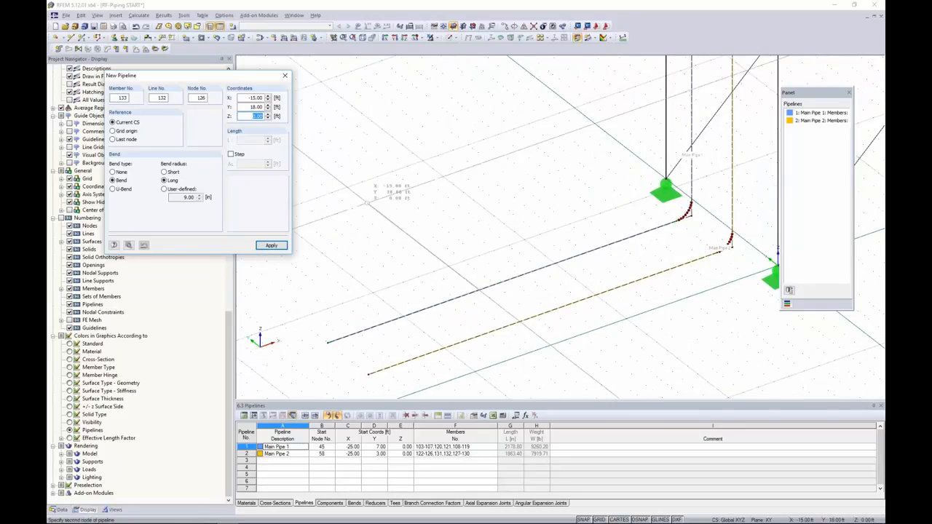
click(347, 186)
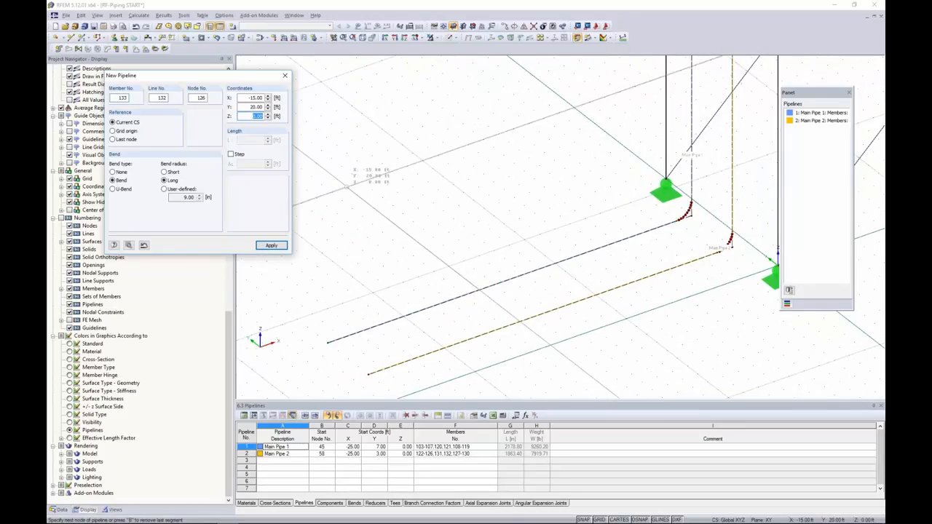
right_click(357, 161)
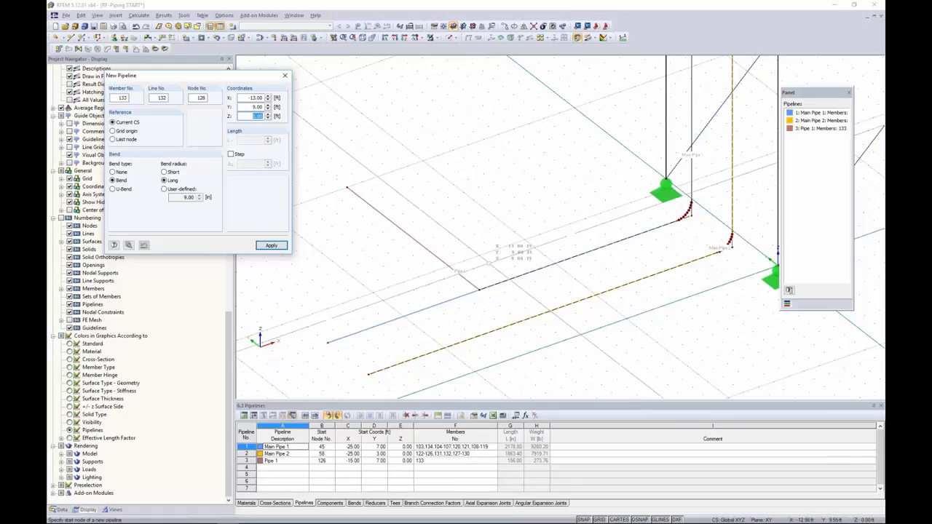
right_click(450, 195)
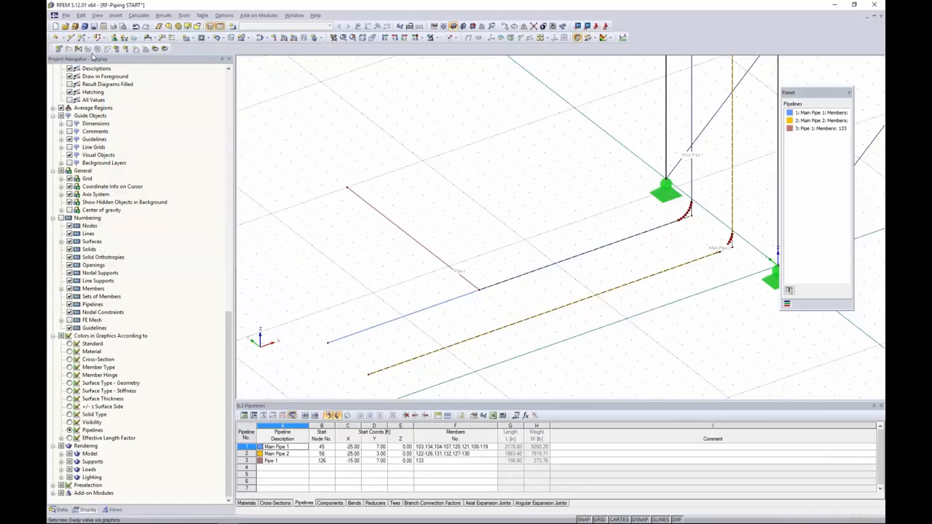
Define a new pipeline named Pipe 2 with the NPS 6 cross-section
click(59, 49)
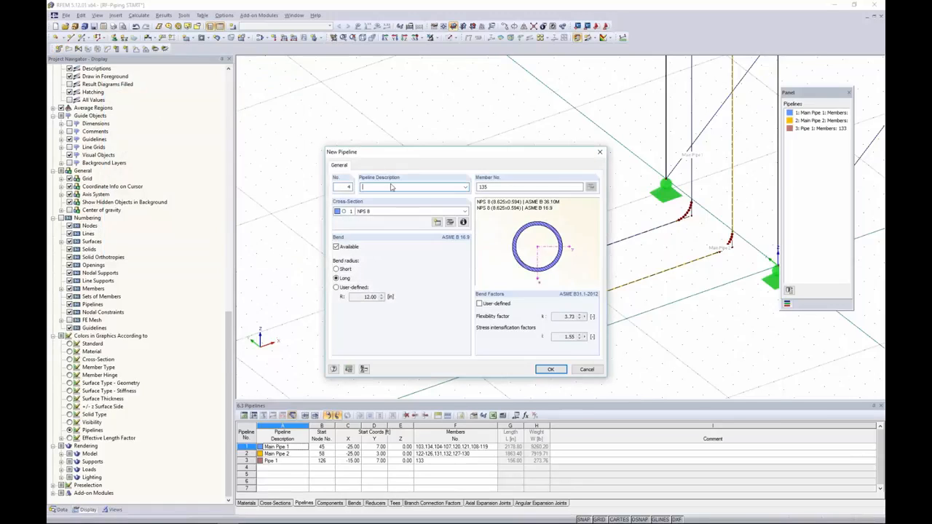
click(391, 187)
text(Pipe 2)
click(397, 212)
click(377, 229)
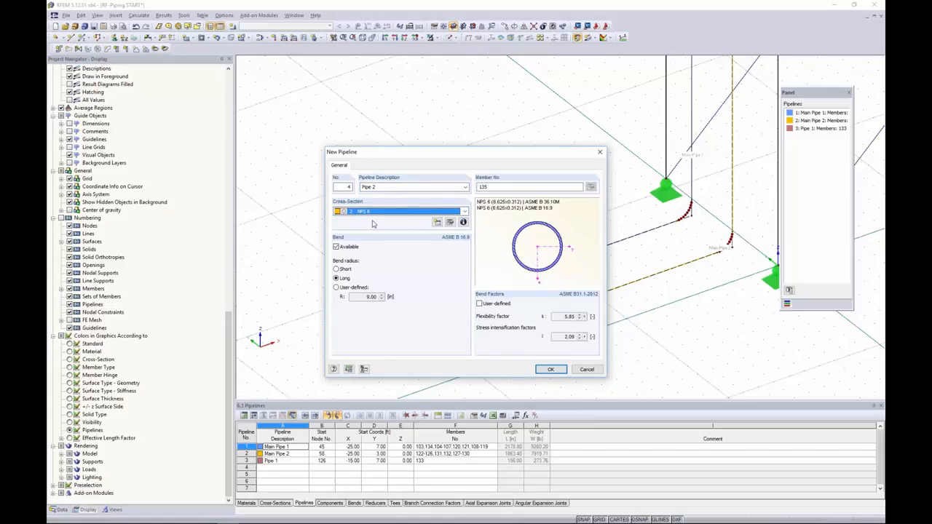
click(551, 369)
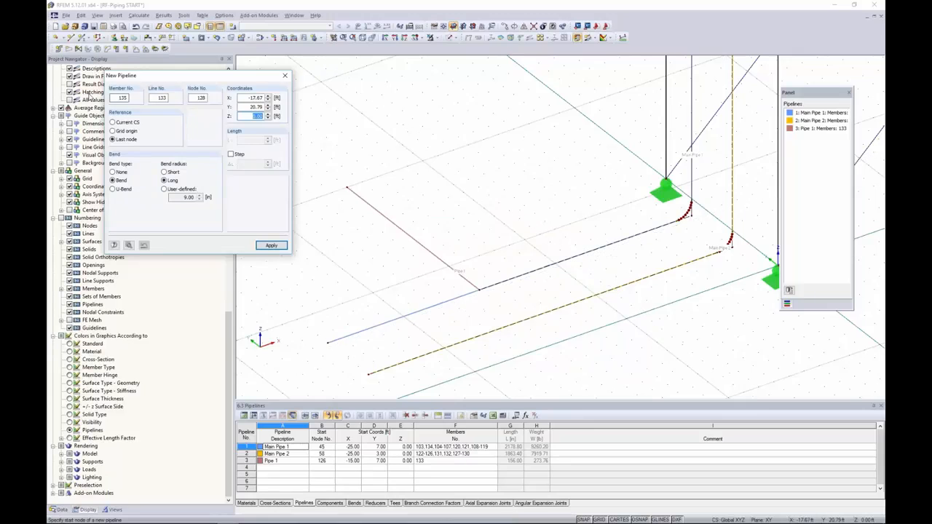
Draw Pipe 2 parallel to Pipe 1, 156 in long, starting on Main Pipe 1 at X -8, Y 7 ft
click(113, 122)
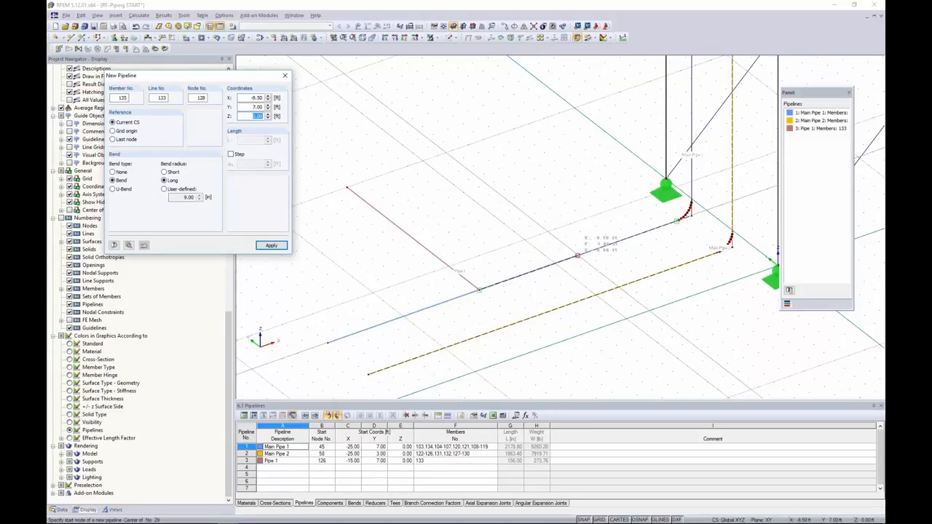
click(577, 256)
click(453, 149)
key(Escape)
Switch the model to solid display showing the rack with both branch pipes
scroll(491, 135, down, 3)
click(456, 37)
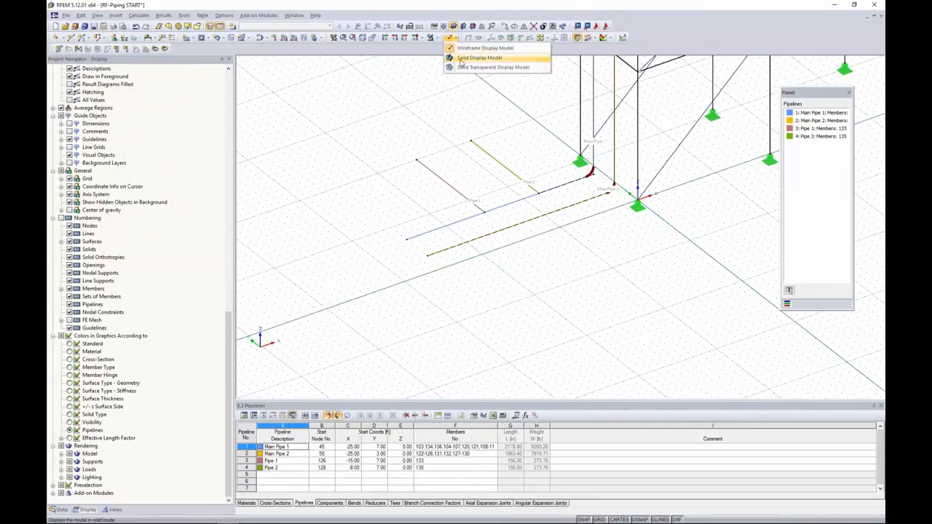
click(473, 57)
scroll(483, 139, down, 5)
scroll(433, 219, up, 5)
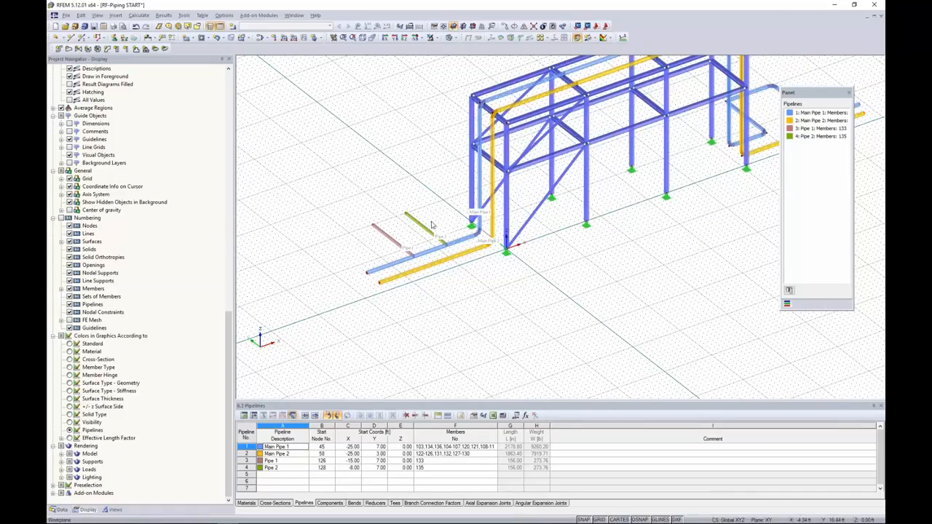
middle_drag(681, 242, 607, 307)
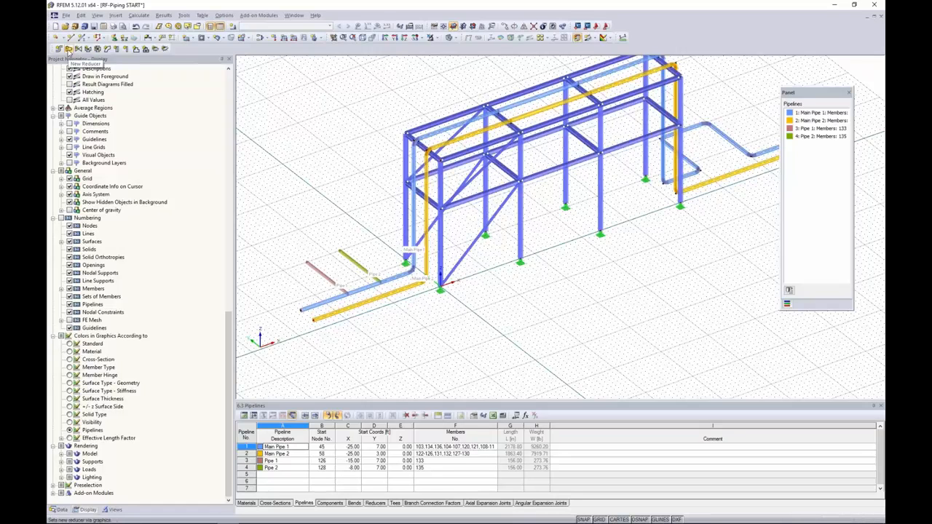
Start a reducer on Main Pipe 1's free-end segment, with the dimension change toward node 45 and NPS 6 (6.625x0.312) as its start section
click(68, 49)
middle_drag(346, 203, 391, 183)
scroll(399, 267, up, 3)
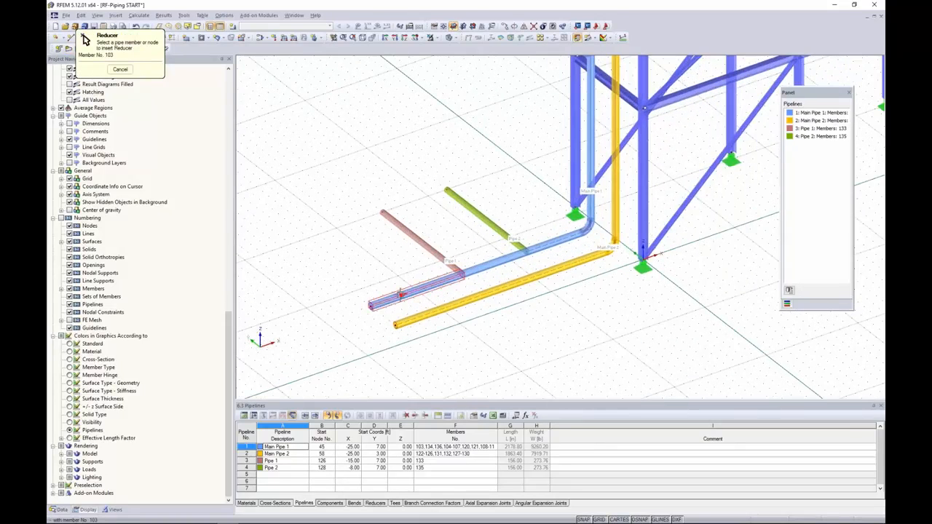
click(399, 293)
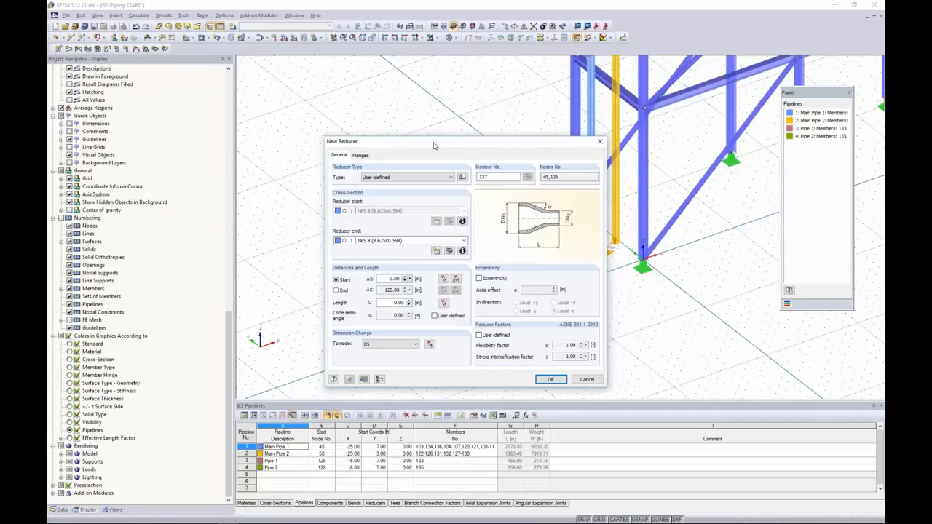
drag(434, 146, 594, 91)
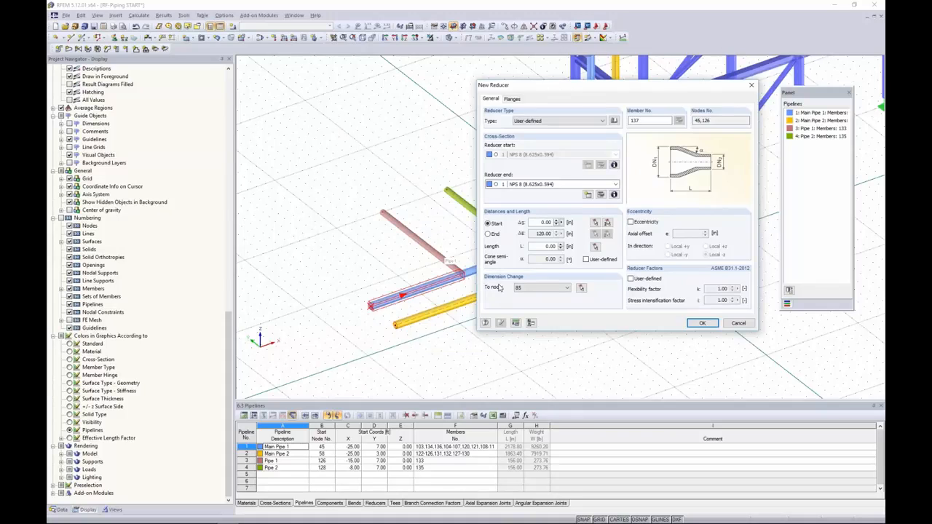
click(581, 289)
click(369, 305)
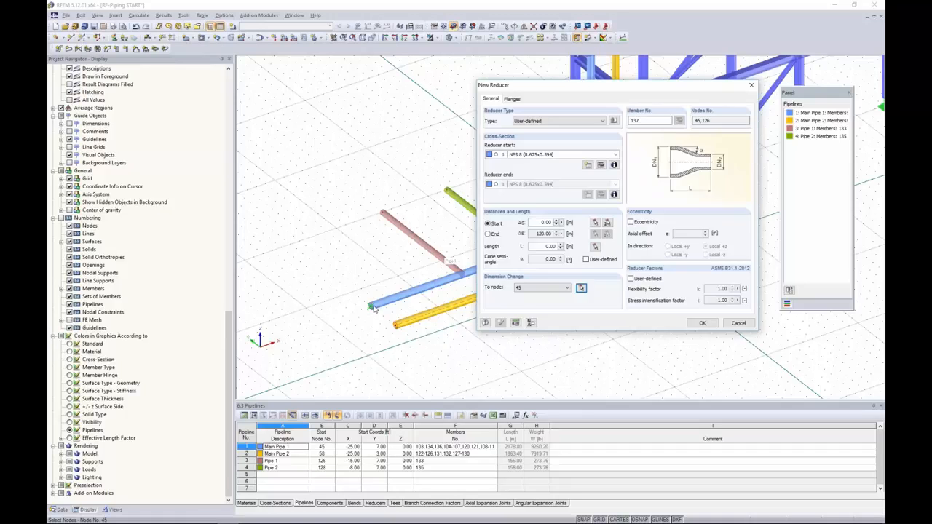
click(513, 157)
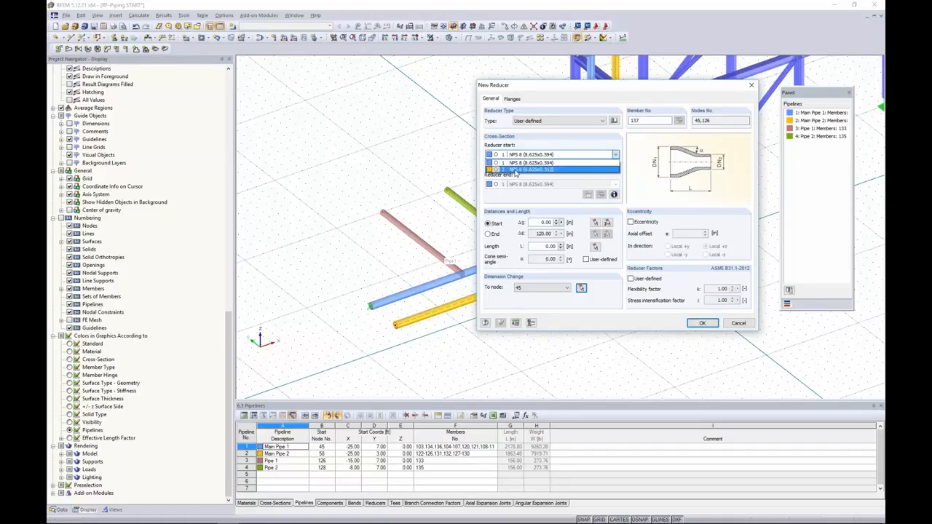
click(515, 170)
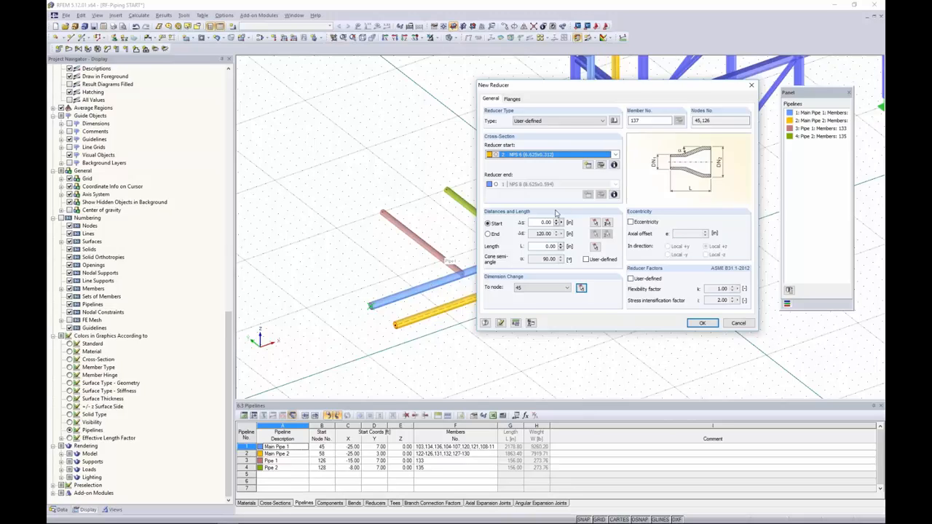
Set the reducer's start distance to 48 in and its length to 12 in, keeping it concentric
drag(537, 223, 561, 224)
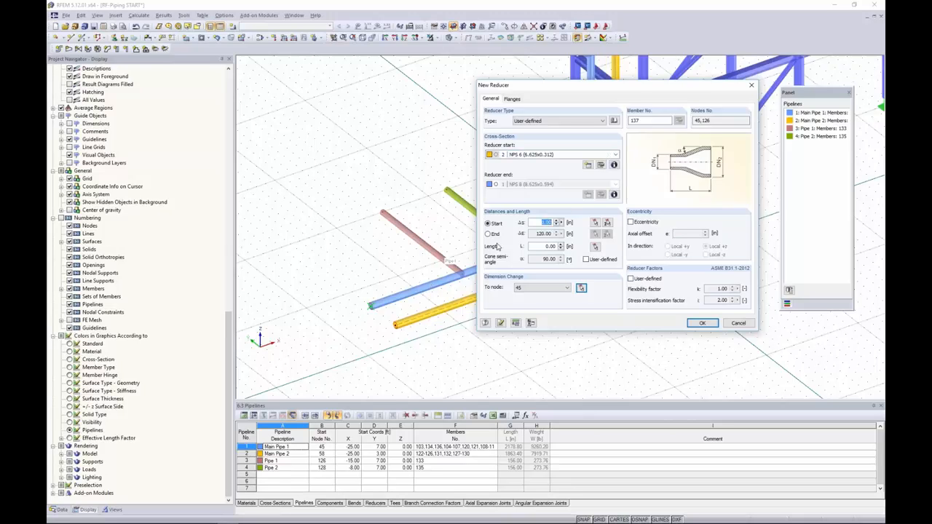
text(48)
click(542, 246)
text(12)
click(631, 223)
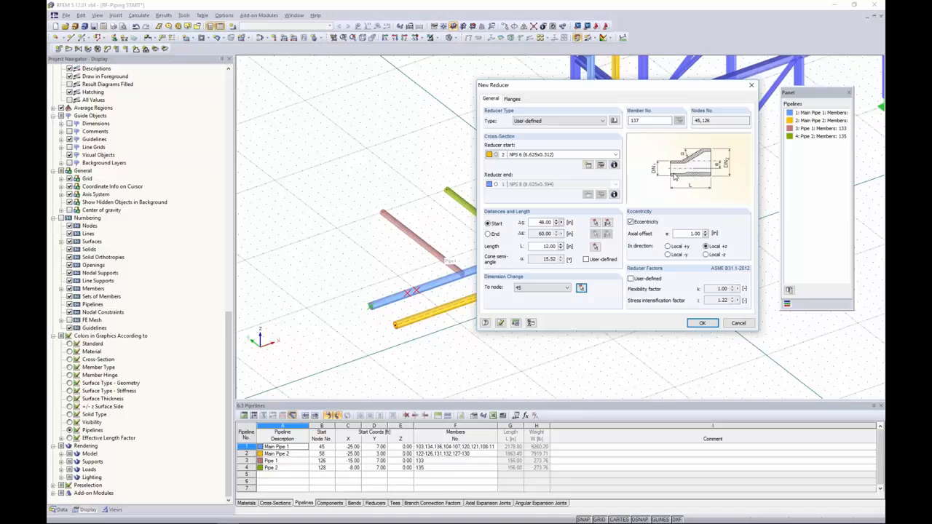
click(634, 222)
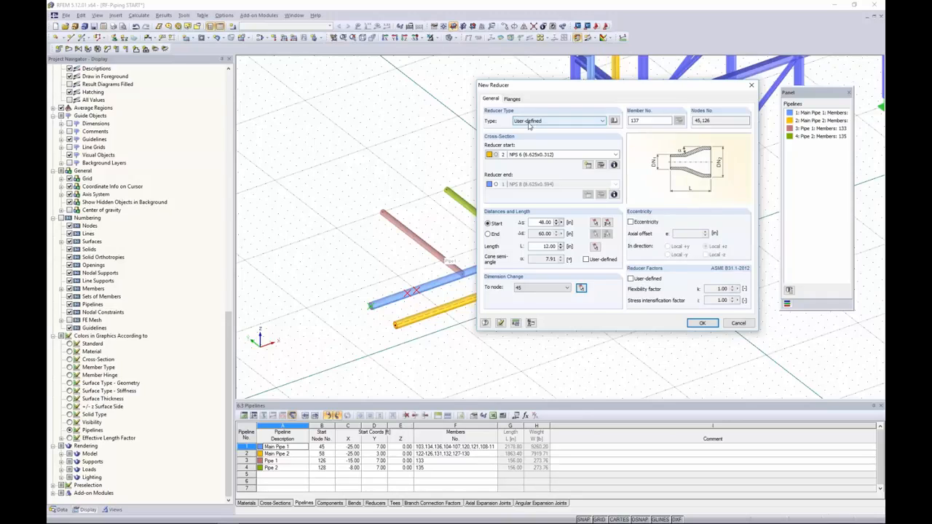
Review the reducer library and the reducer's flange options without choosing any
drag(542, 92, 505, 113)
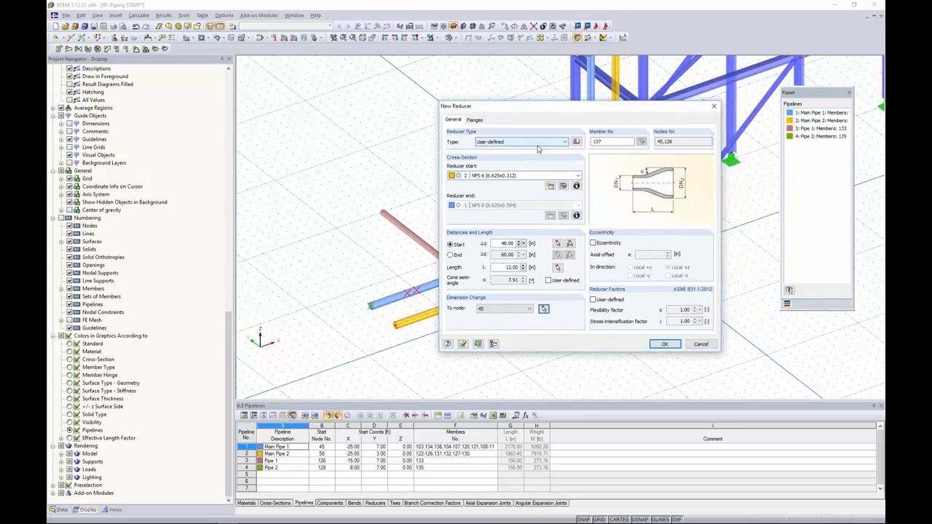
click(577, 142)
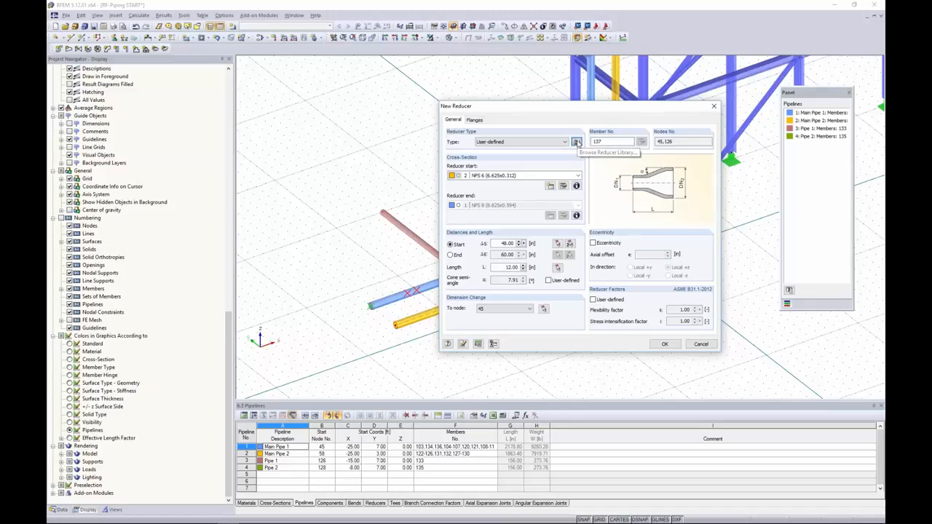
drag(565, 145, 600, 173)
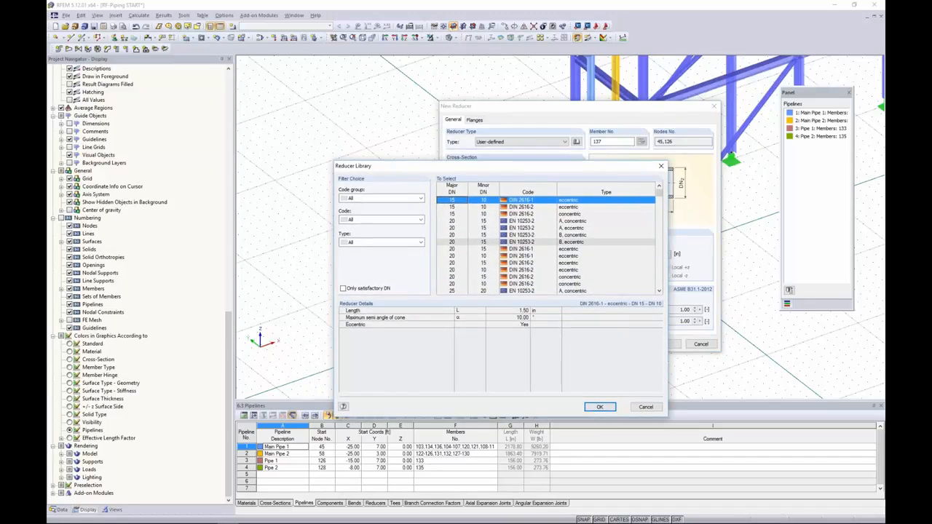
click(646, 407)
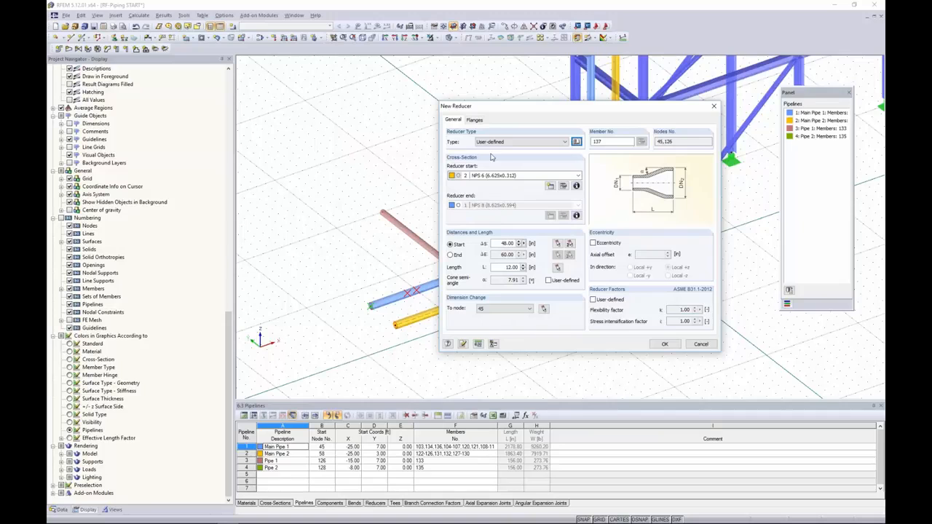
click(474, 120)
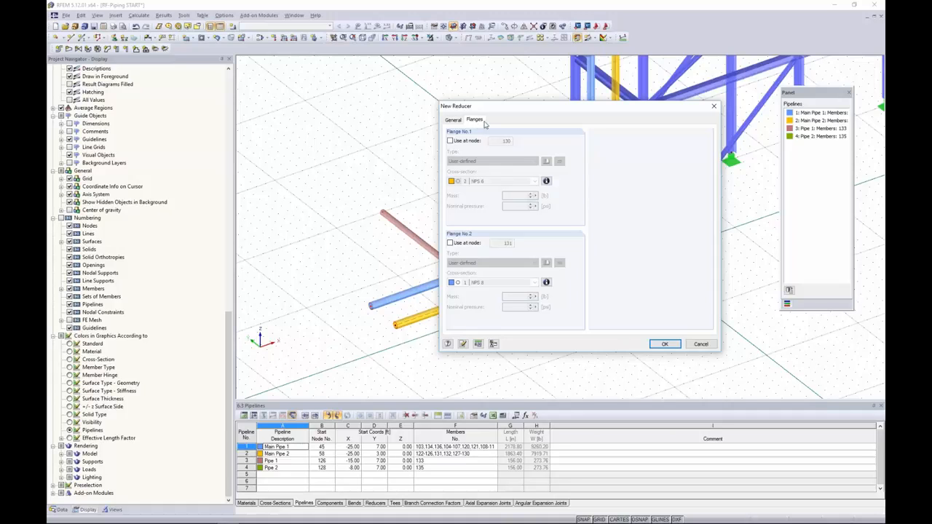
click(457, 121)
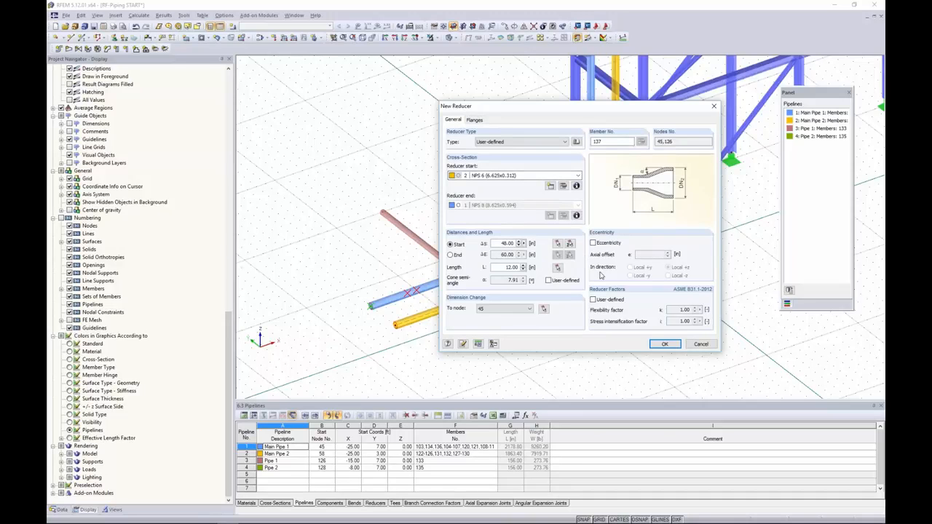
Insert the reducer into Main Pipe 1 with its current settings and inspect the tapered transition in the model
click(664, 344)
scroll(430, 306, up, 6)
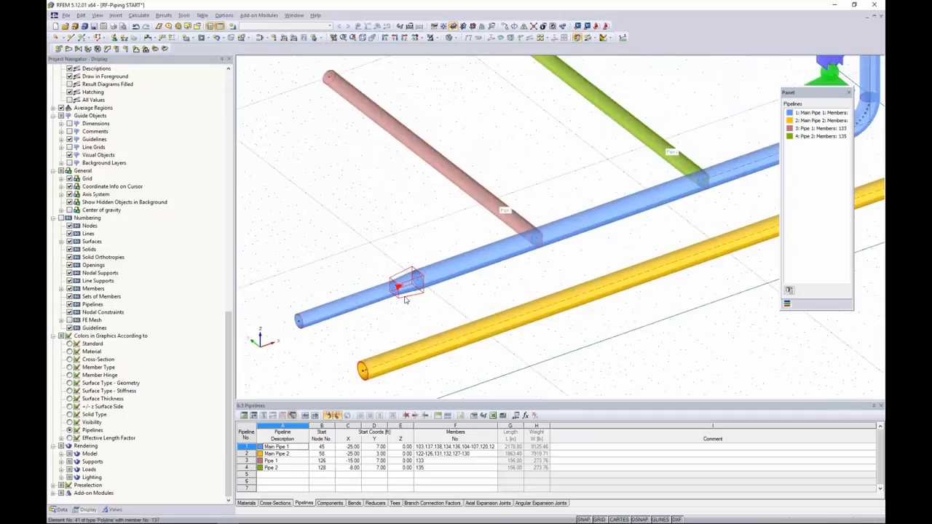
middle_drag(424, 312, 465, 299)
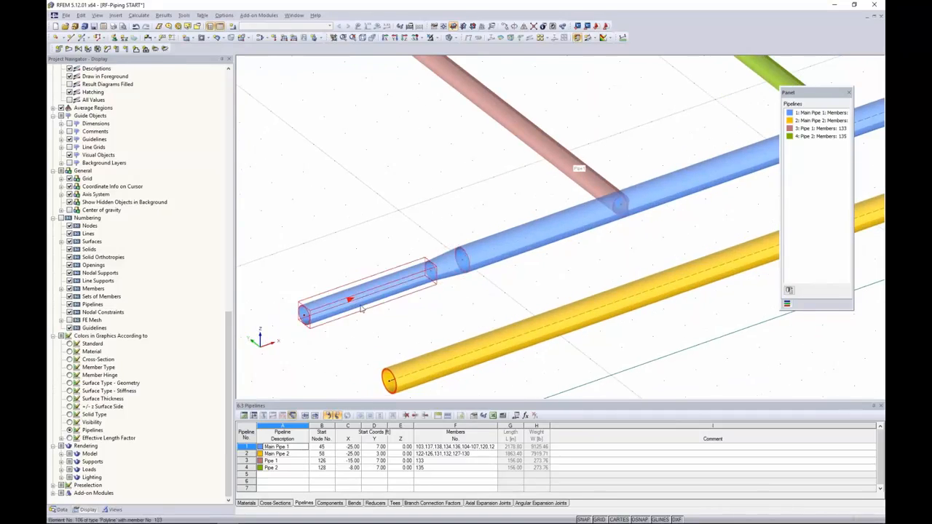
scroll(421, 305, down, 5)
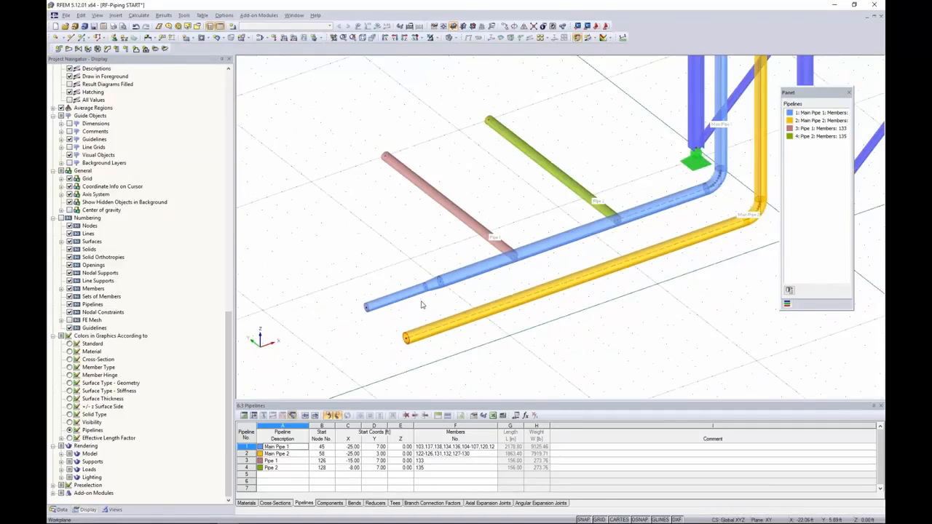
scroll(492, 296, down, 1)
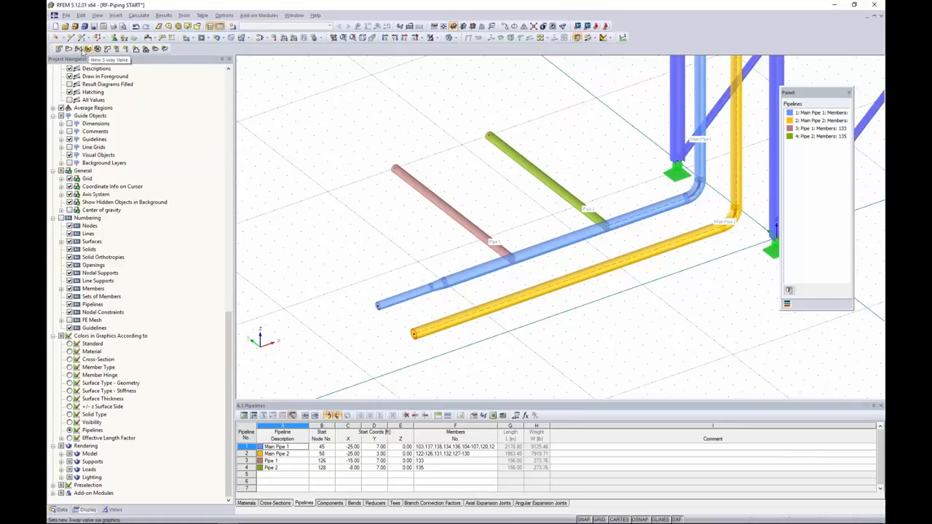
Start a valve on Main Pipe 2's lower run beyond the rack's far end, with start distance 12 in and length 12 in
click(79, 49)
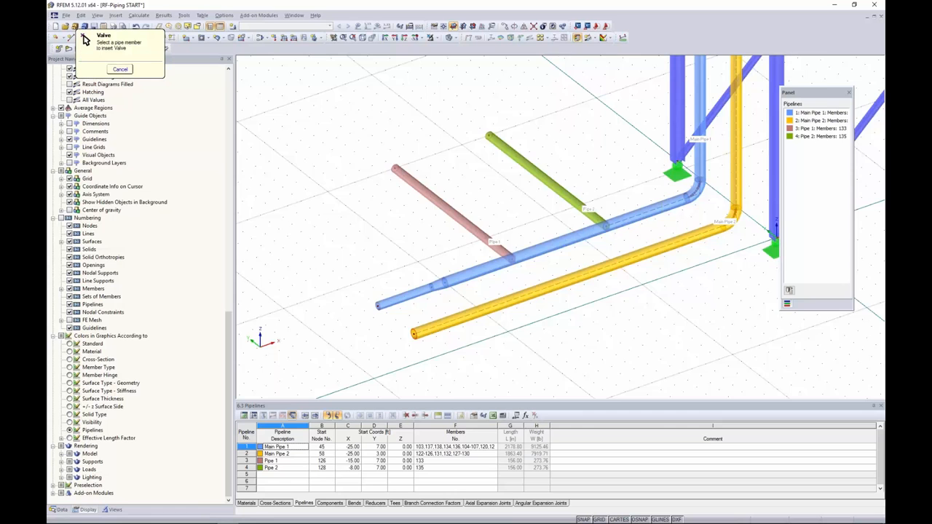
scroll(436, 238, down, 2)
scroll(439, 241, down, 4)
middle_drag(570, 291, 413, 330)
middle_drag(654, 222, 611, 264)
scroll(641, 258, up, 3)
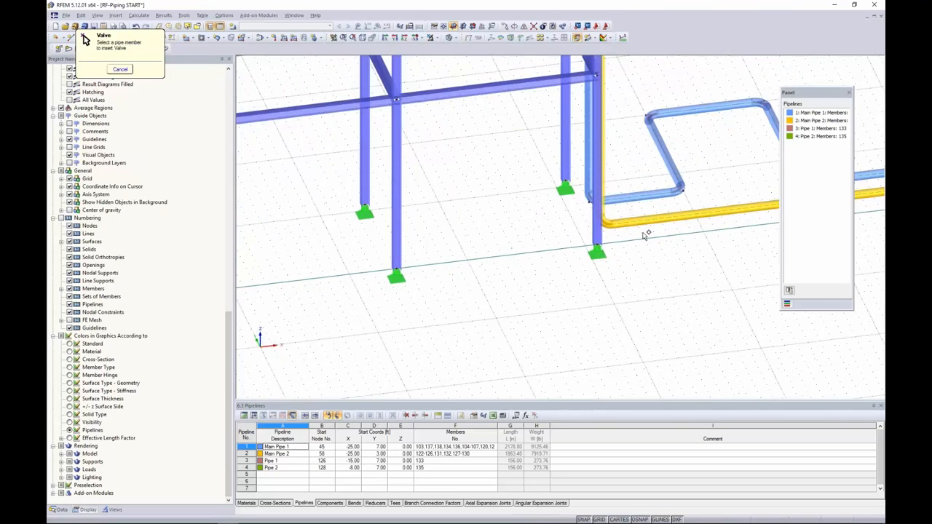
click(644, 222)
drag(541, 156, 446, 124)
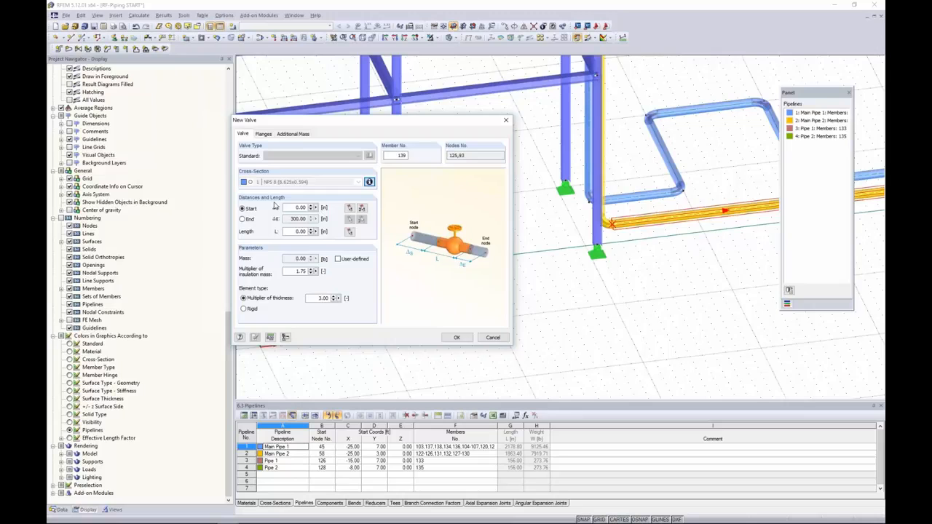
double_click(291, 208)
text(12)
double_click(299, 231)
text(12)
Add flanges at both ends of the valve, each with a mass of 16 lb and a nominal pressure of 232 psi
click(263, 134)
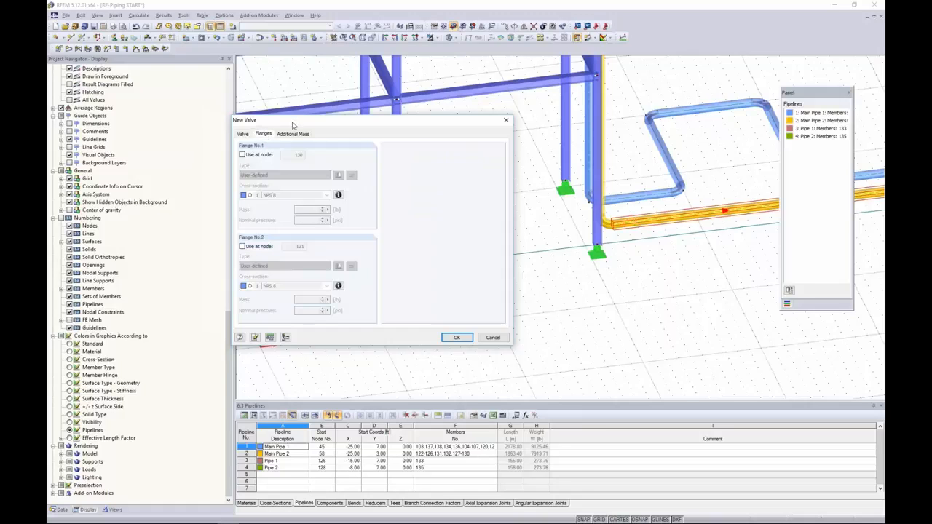
drag(293, 124, 307, 133)
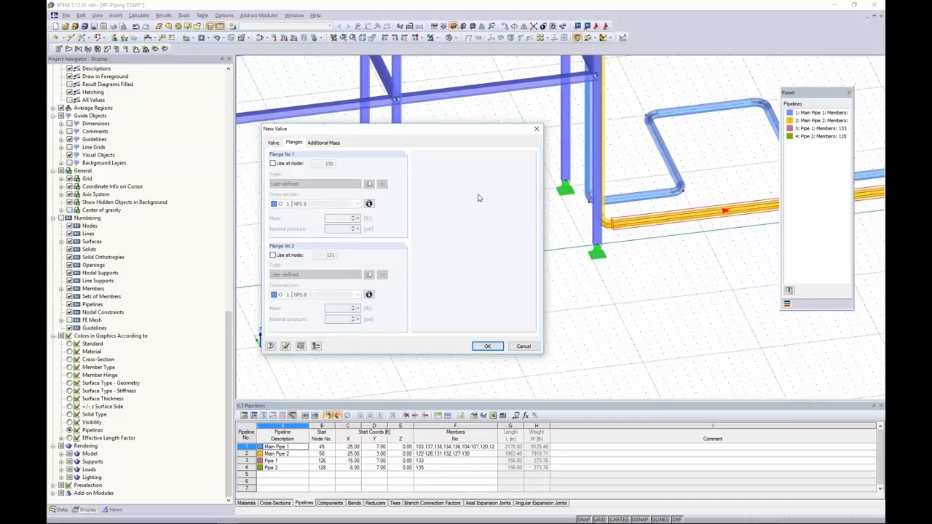
click(274, 164)
click(273, 255)
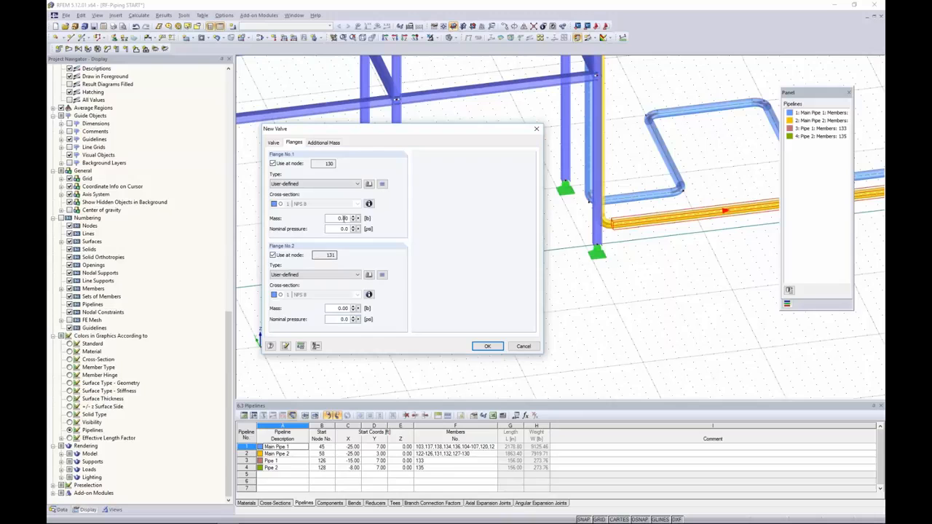
double_click(339, 218)
text(16)
key(Tab)
click(382, 184)
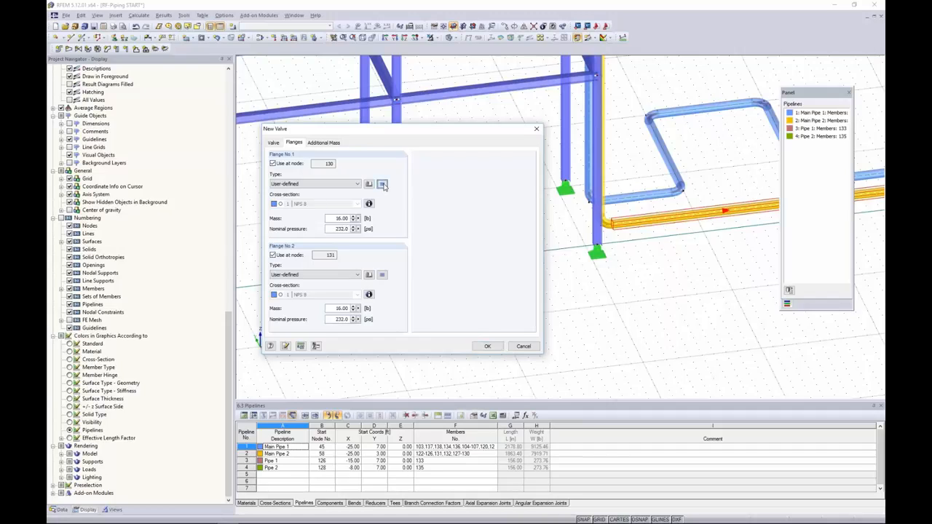
Leave the valve's additional mass at zero, insert the valve into Main Pipe 2 and inspect it in the model
click(329, 145)
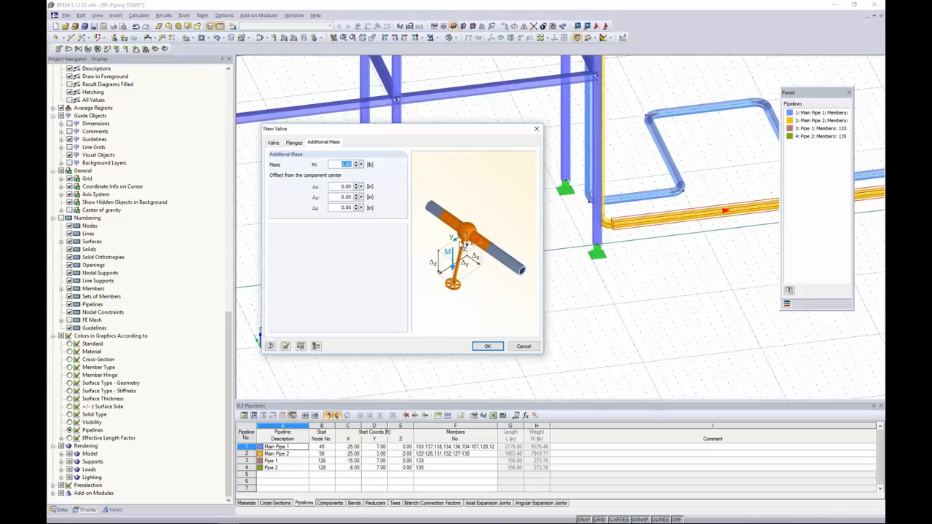
click(275, 144)
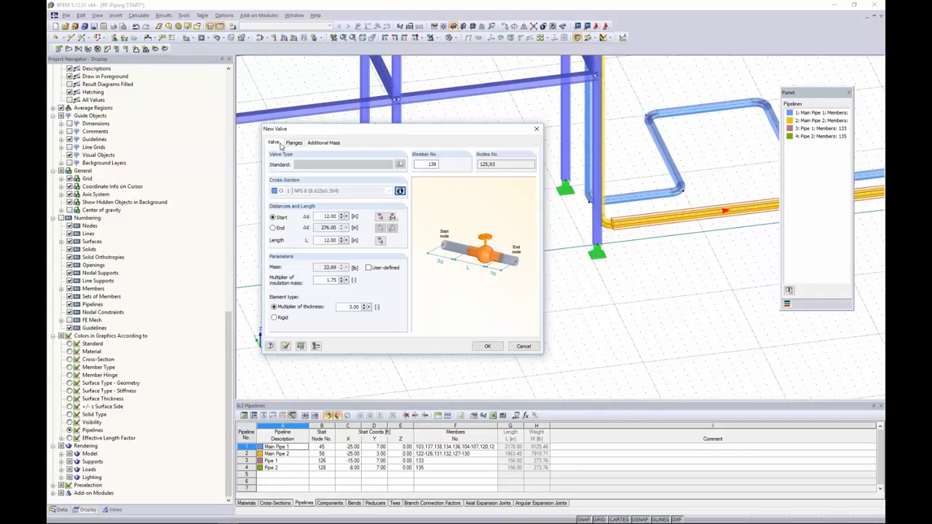
click(488, 346)
scroll(603, 263, up, 5)
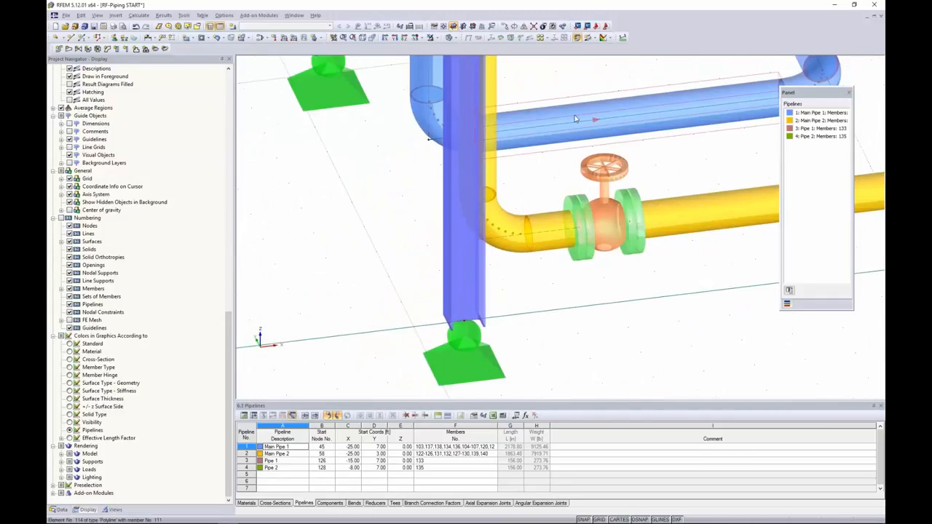
scroll(604, 269, down, 3)
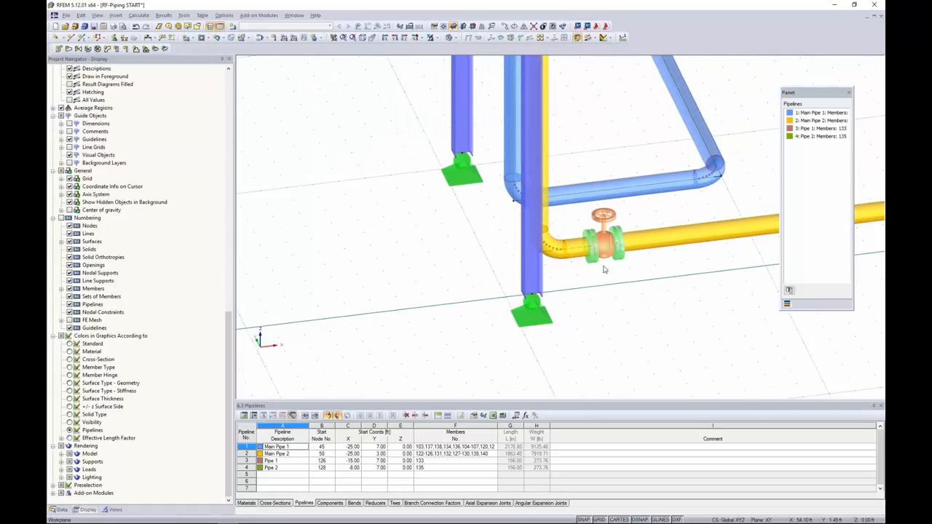
scroll(603, 270, down, 4)
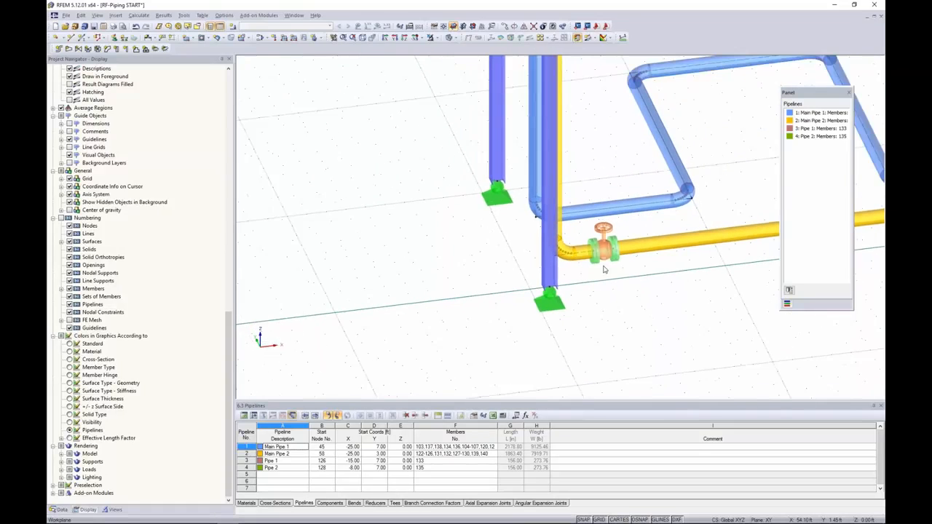
scroll(603, 269, down, 5)
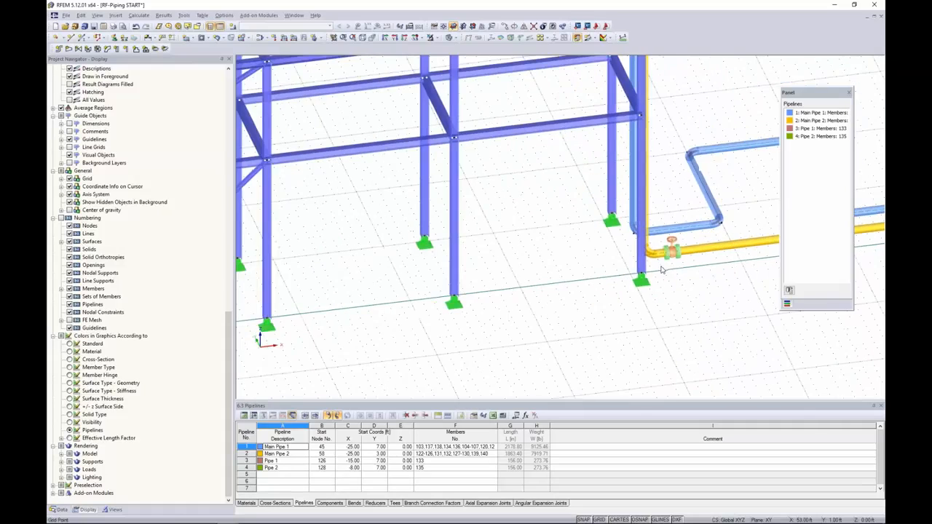
Start a 3-way valve at node 126, where Pipe 1 joins Main Pipe 1, and set all three segment lengths to 12 in
middle_drag(433, 267, 619, 279)
middle_drag(371, 302, 589, 263)
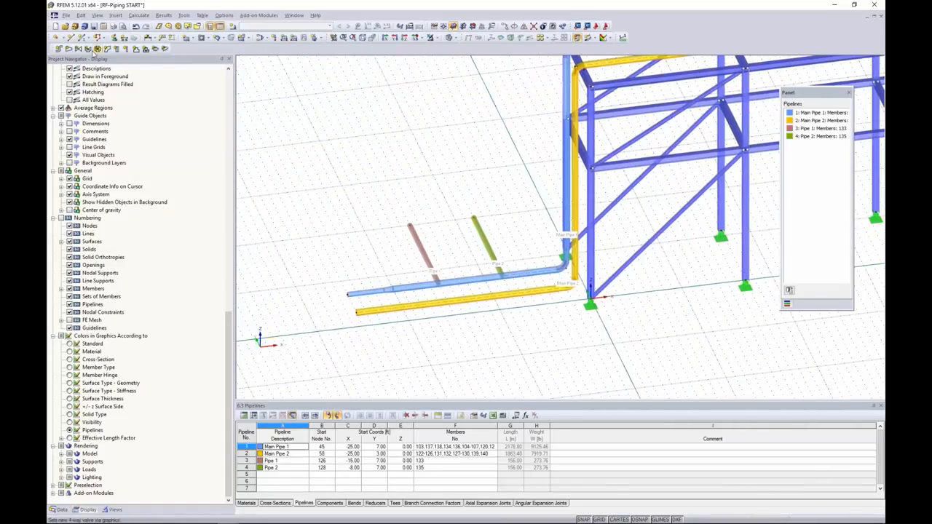
click(92, 51)
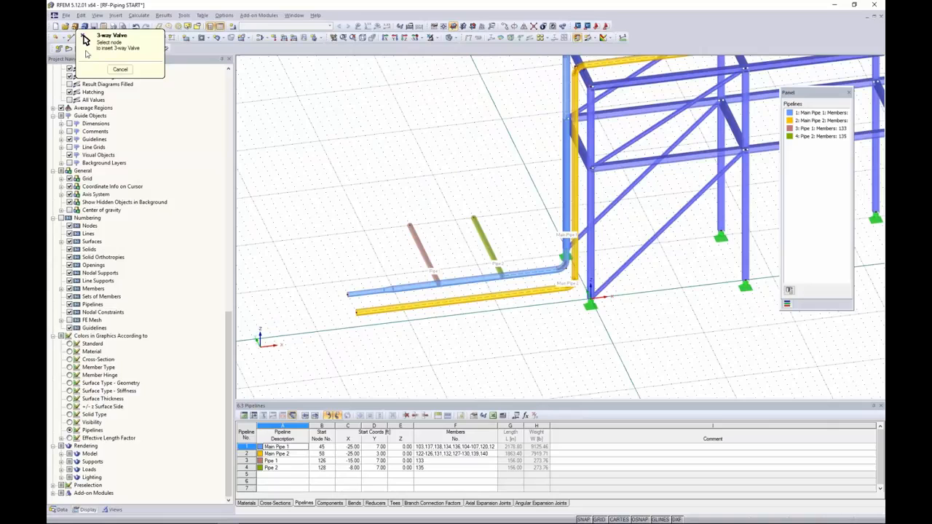
scroll(401, 284, up, 3)
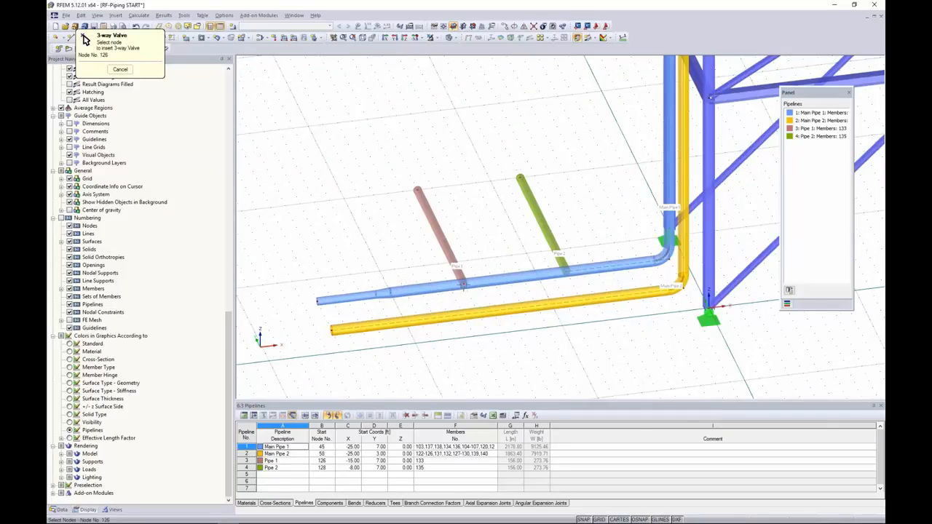
click(464, 285)
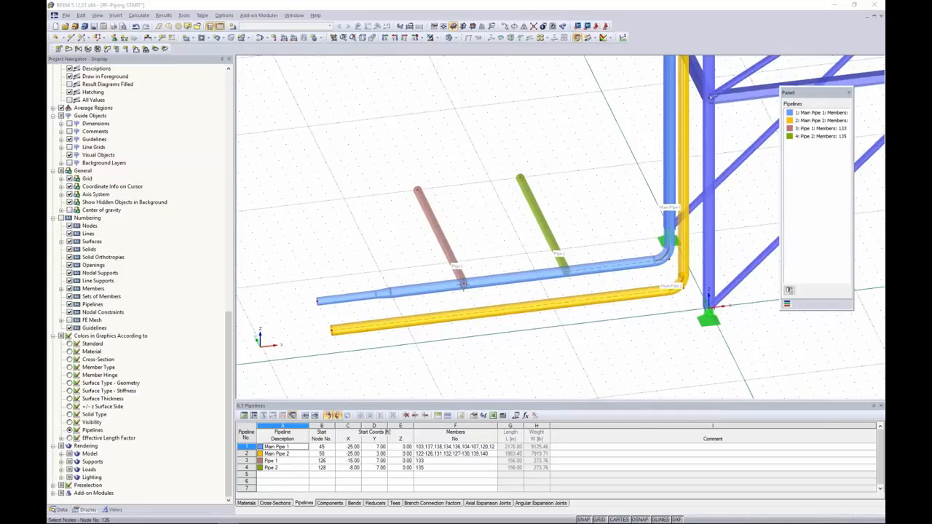
drag(472, 156, 641, 91)
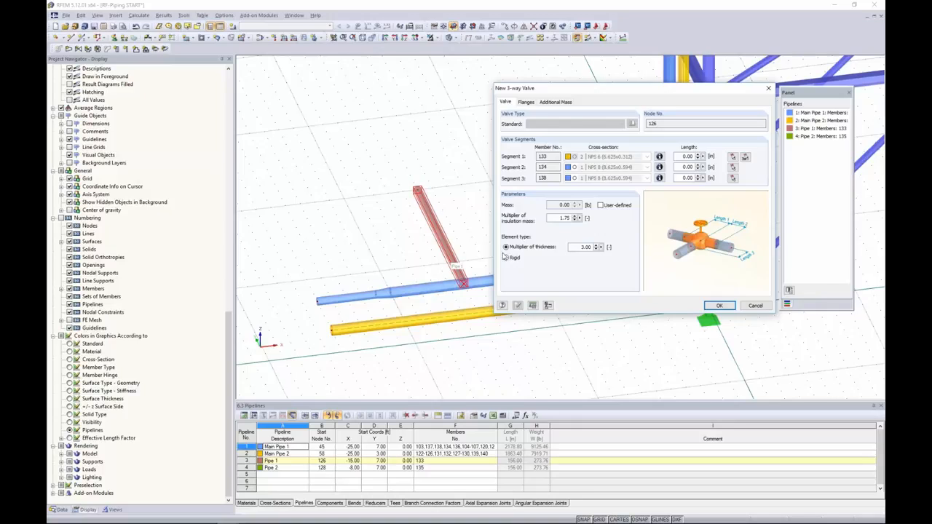
drag(684, 156, 703, 178)
text(1212)
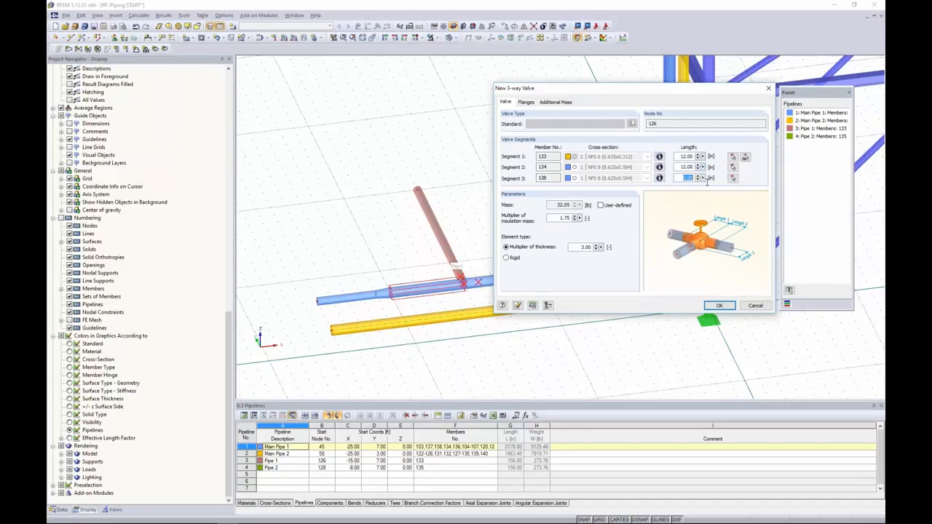
text(12)
Enable all three flanges of the 3-way valve and give flange 1 a mass of 16 lb and a nominal pressure of 232 psi
click(526, 102)
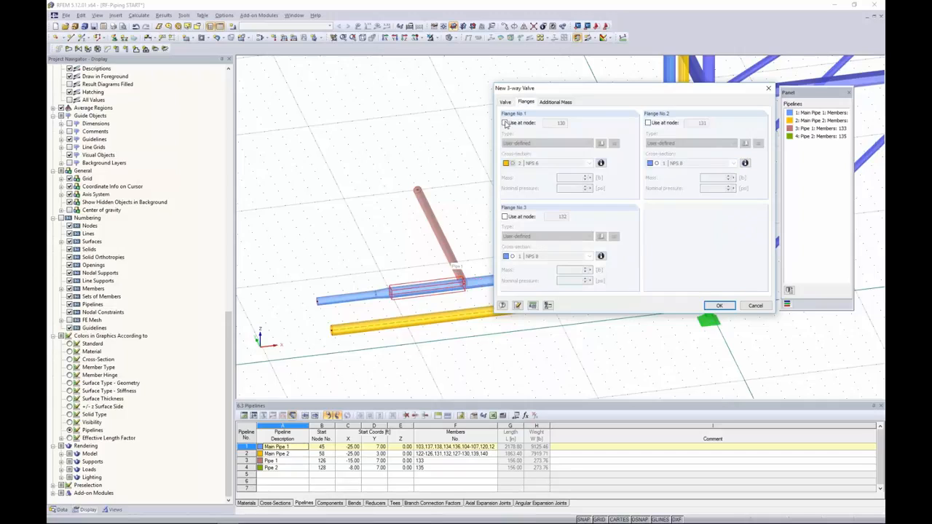
click(504, 216)
click(574, 178)
text(16)
key(Tab)
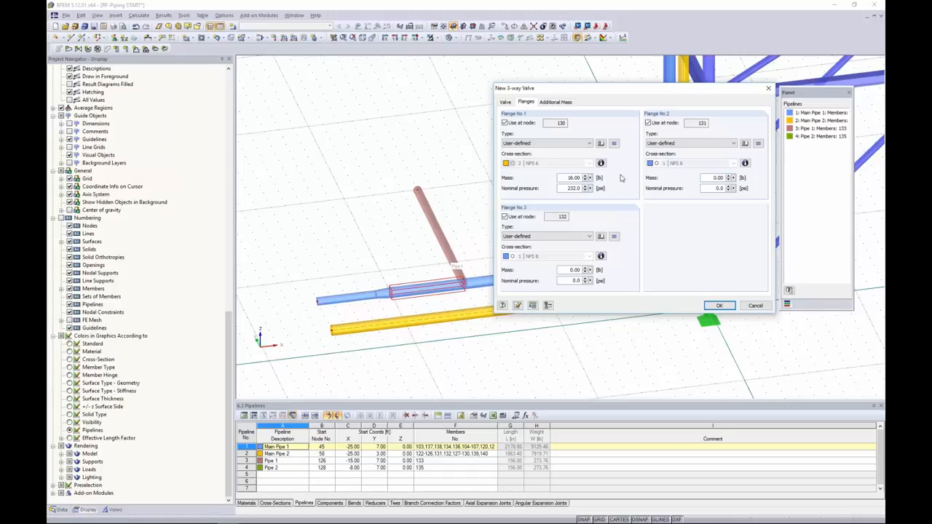
click(614, 144)
Set flange 2's mass to 16 lb and nominal pressure to 232 psi, and apply the same values to flange 3
click(718, 179)
drag(623, 92, 571, 117)
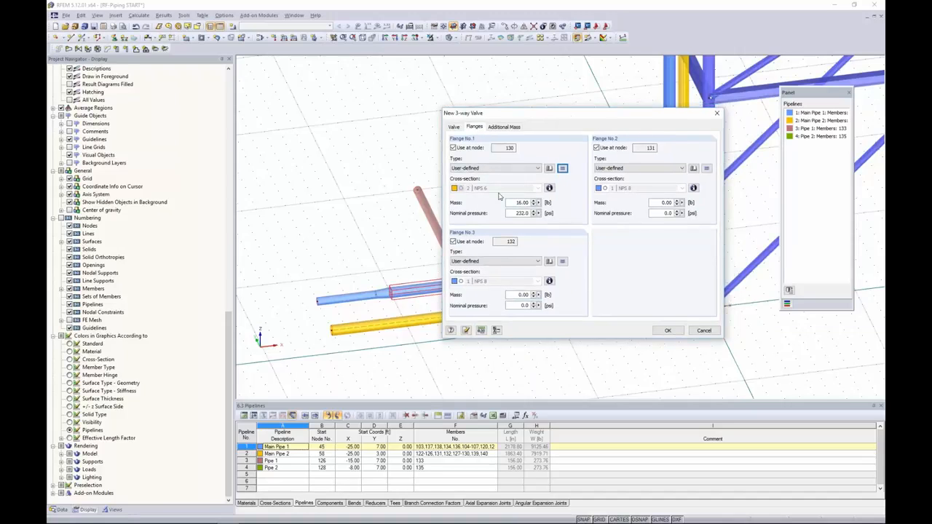
click(667, 203)
text(16)
click(661, 213)
text(232)
click(706, 171)
Leave the 3-way valve's additional mass at zero, insert the valve at node 126 and inspect its flanges in the model
click(508, 128)
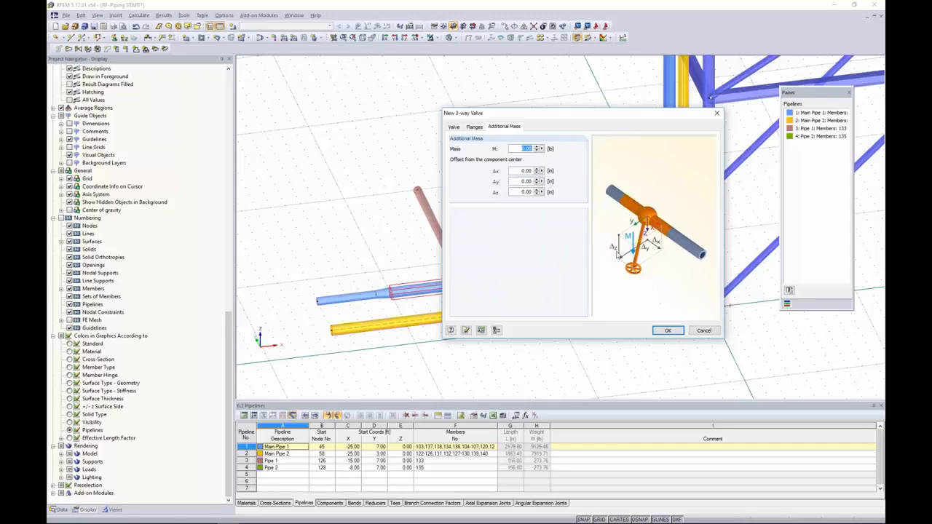
click(453, 126)
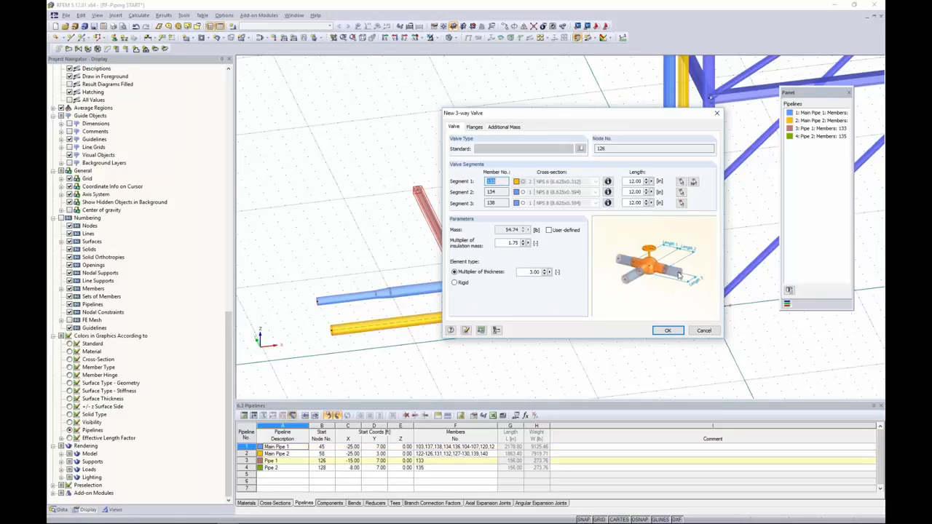
drag(594, 112, 619, 107)
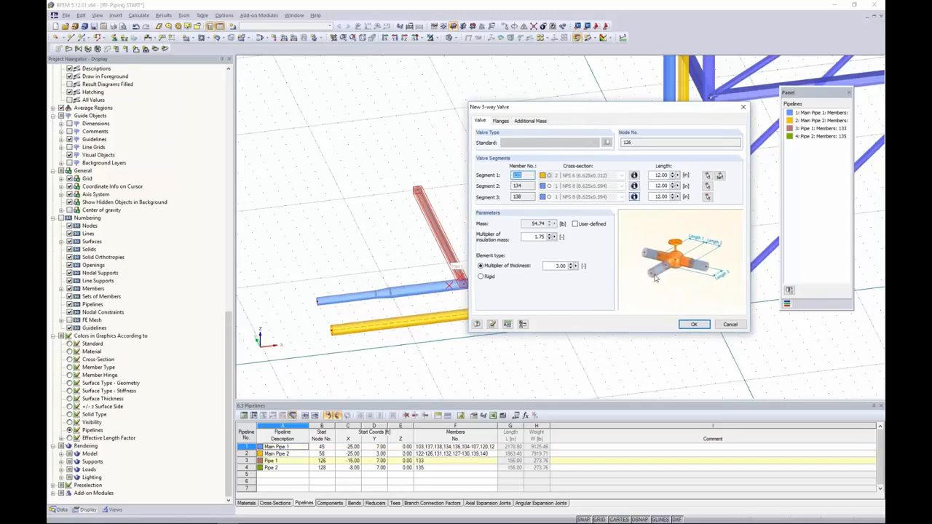
click(477, 325)
scroll(537, 236, up, 5)
scroll(507, 228, down, 5)
ctrl+middle_drag(508, 228, 490, 210)
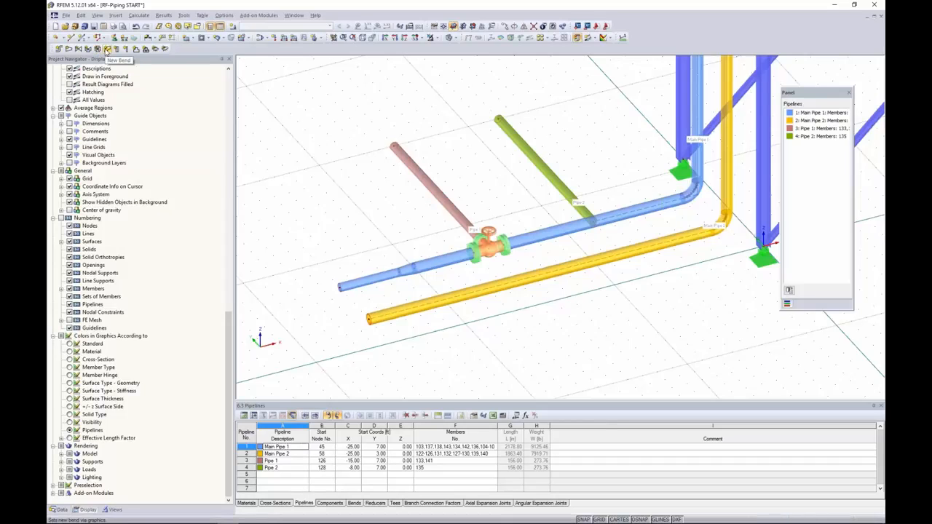
middle_drag(602, 165, 552, 181)
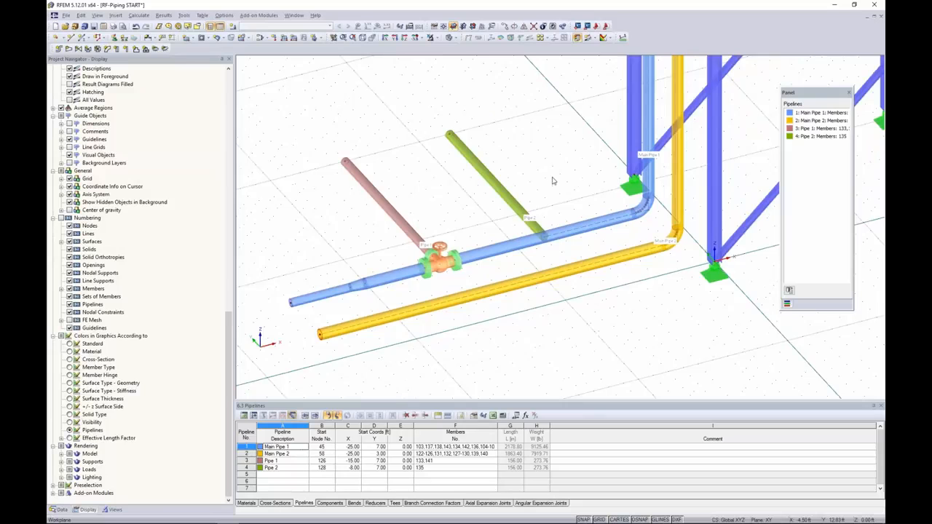
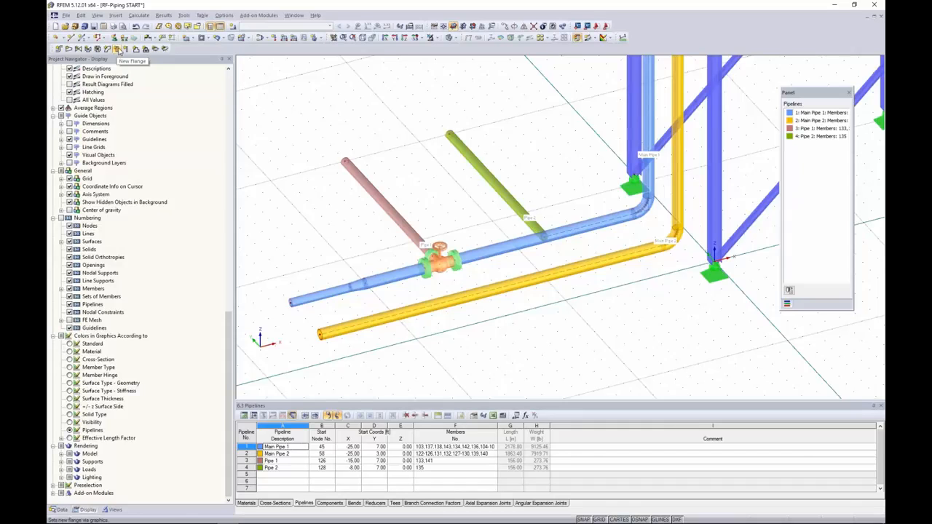
click(118, 50)
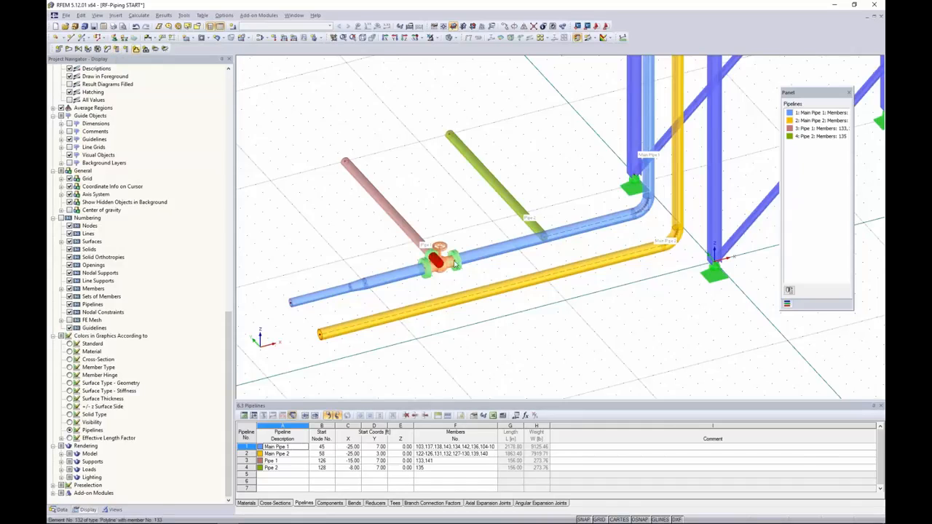
scroll(459, 268, up, 3)
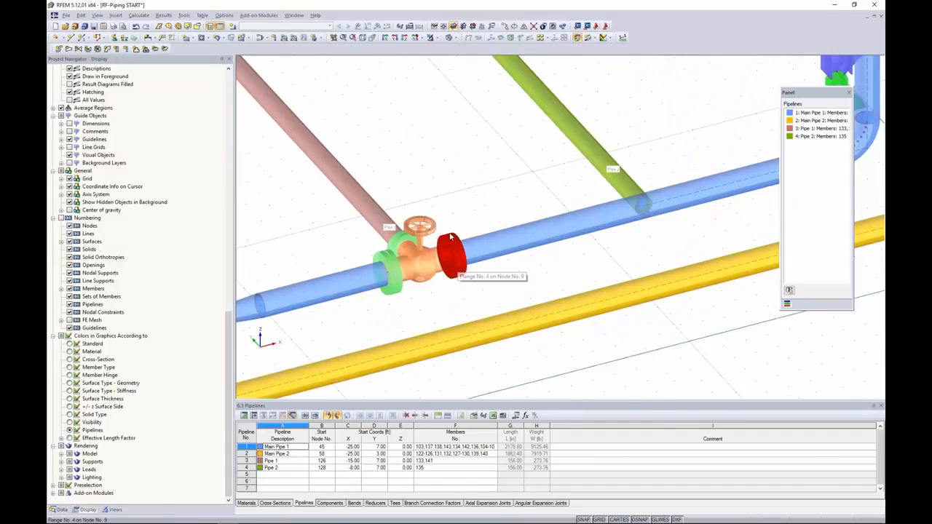
click(463, 266)
scroll(553, 231, down, 3)
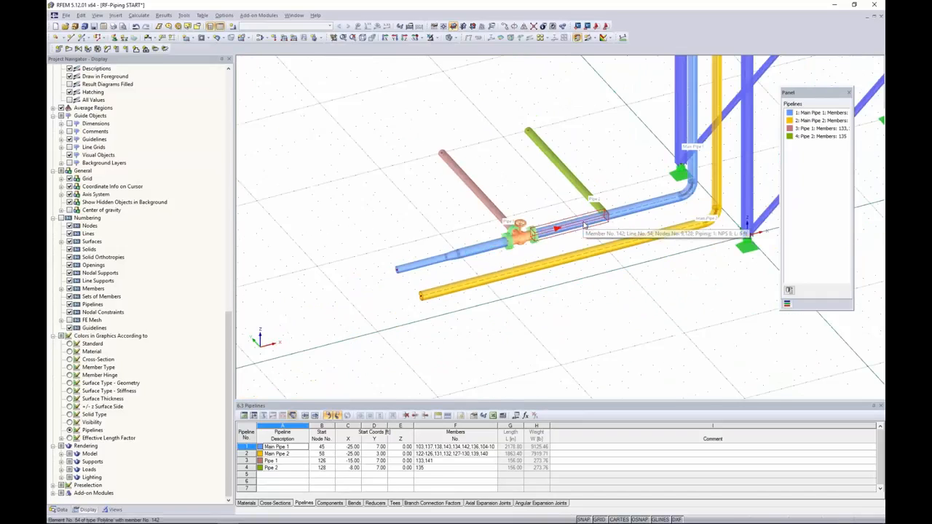
scroll(688, 252, down, 3)
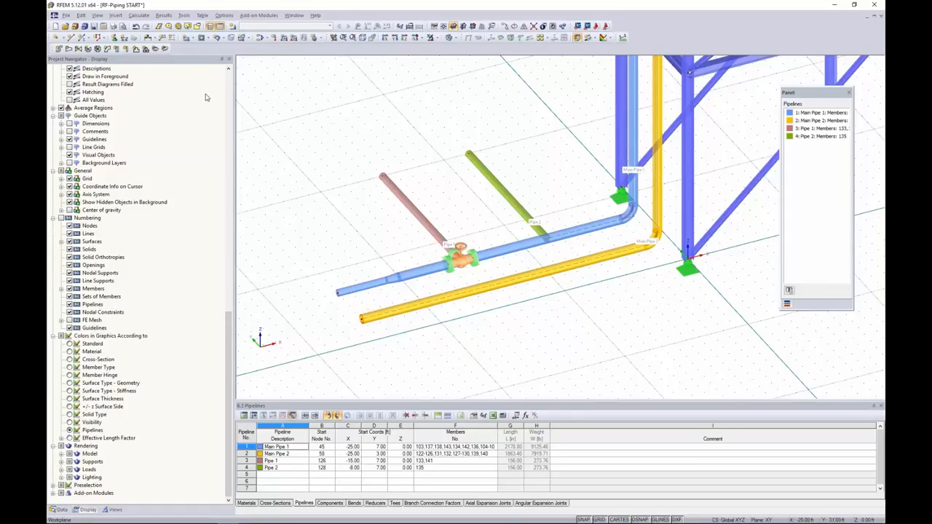
click(136, 49)
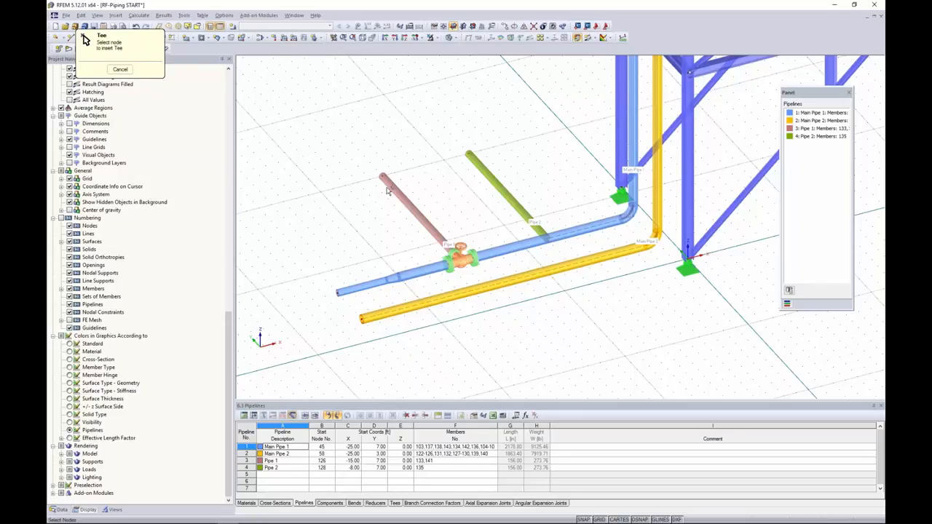
click(547, 240)
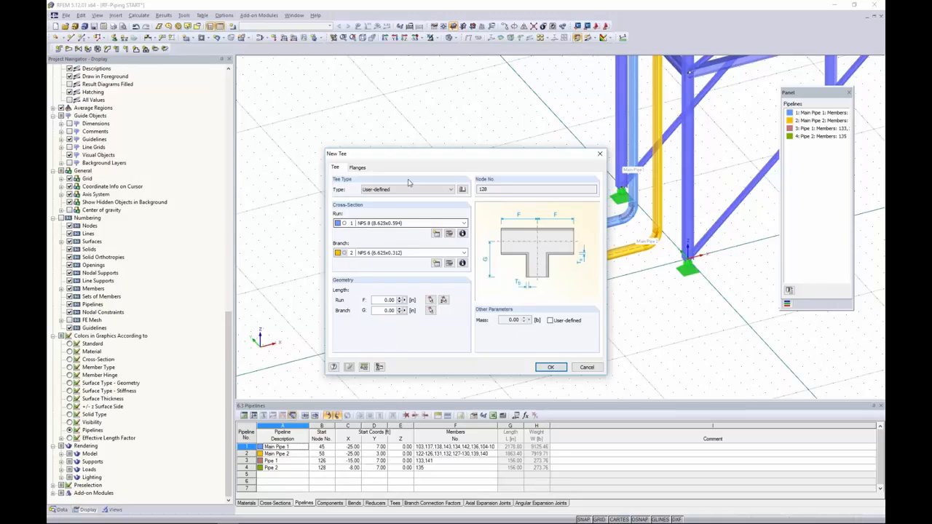
drag(429, 154, 291, 131)
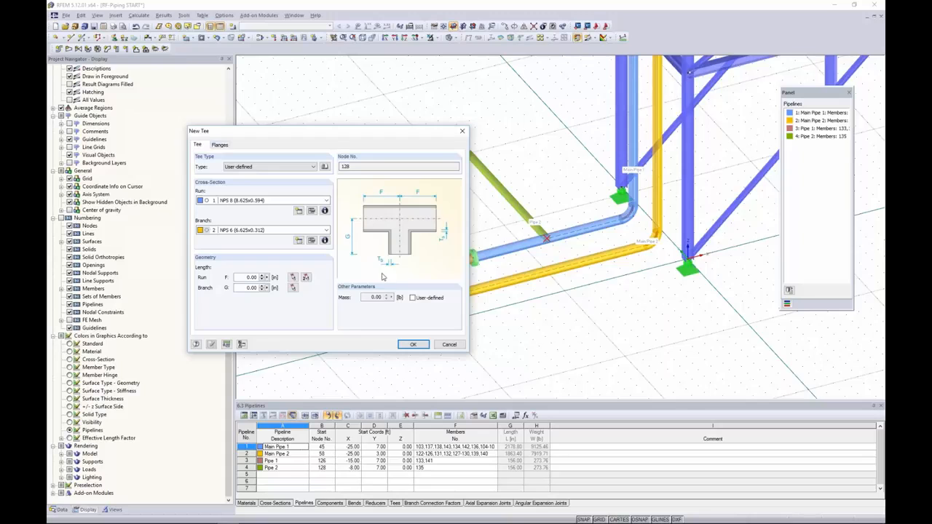
click(448, 346)
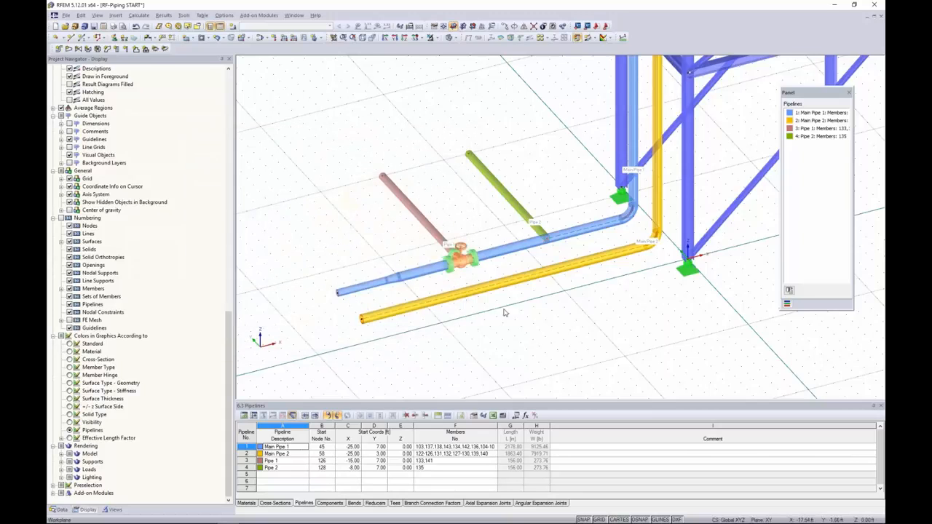
Add branch connection factors at node 128, where Pipe 2 joins Main Pipe 1, as a reinforced fabricated tee with 0.25 in reinforcing pad thickness
click(146, 49)
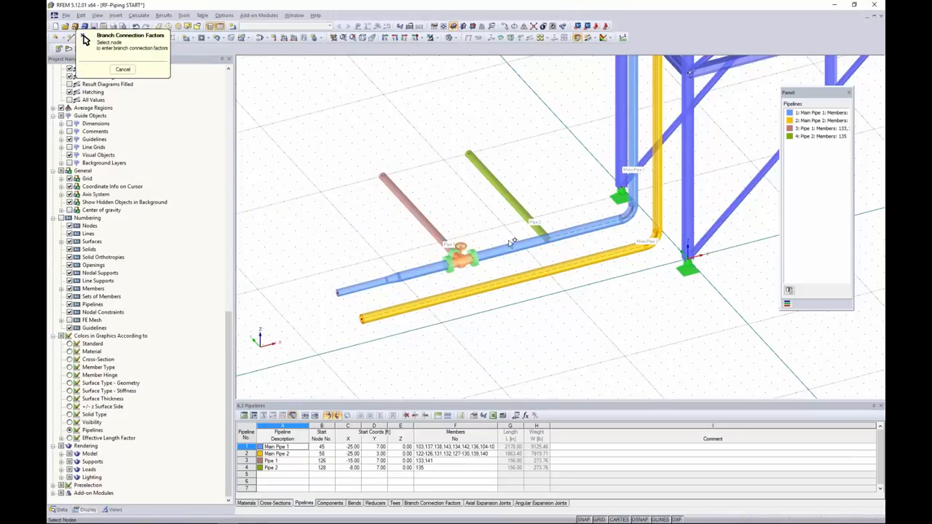
click(548, 240)
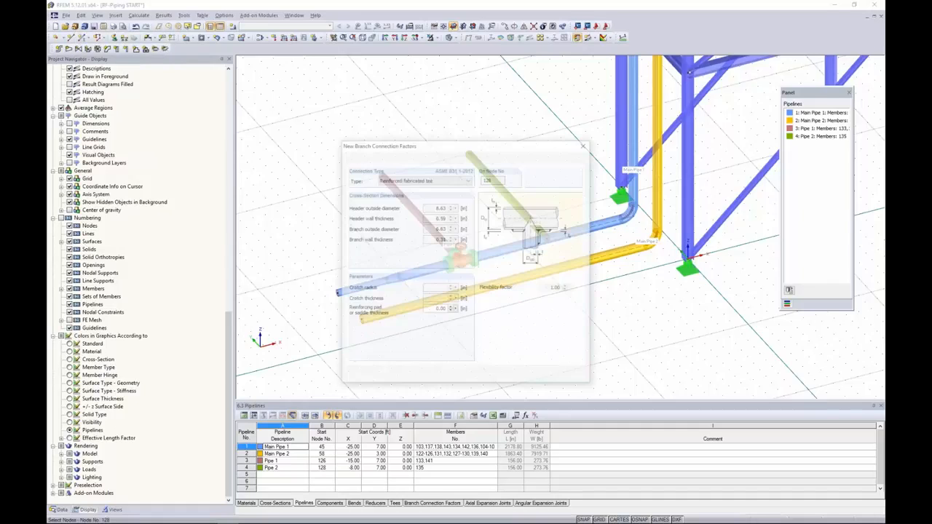
drag(510, 146, 397, 128)
click(311, 162)
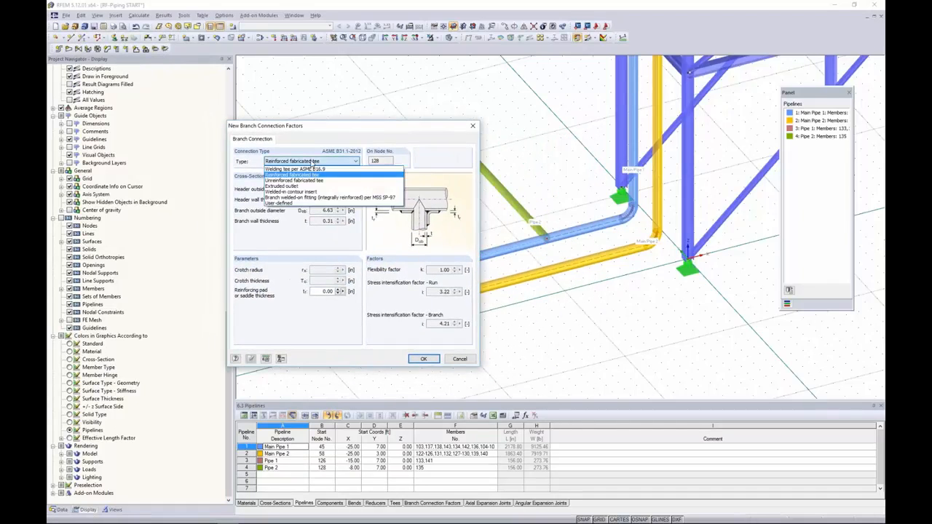
click(327, 178)
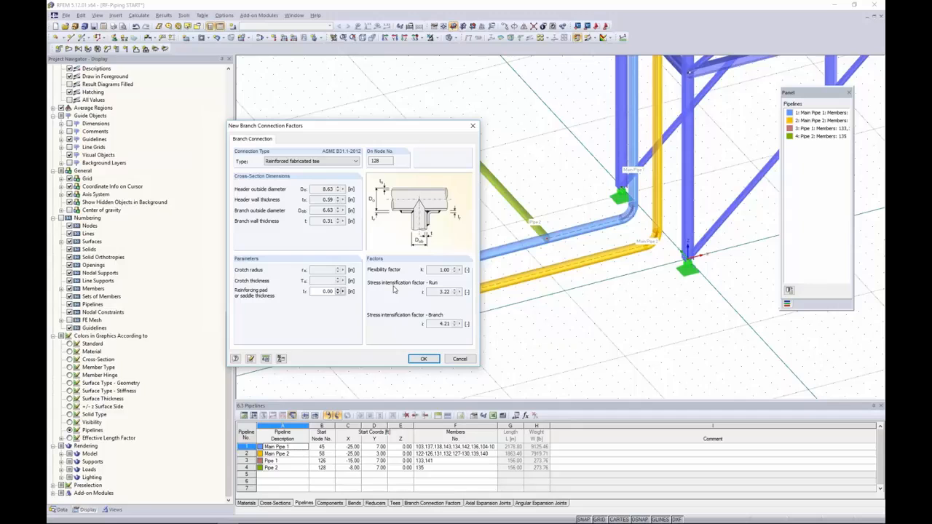
double_click(320, 292)
text(0.25)
click(424, 360)
scroll(477, 255, up, 8)
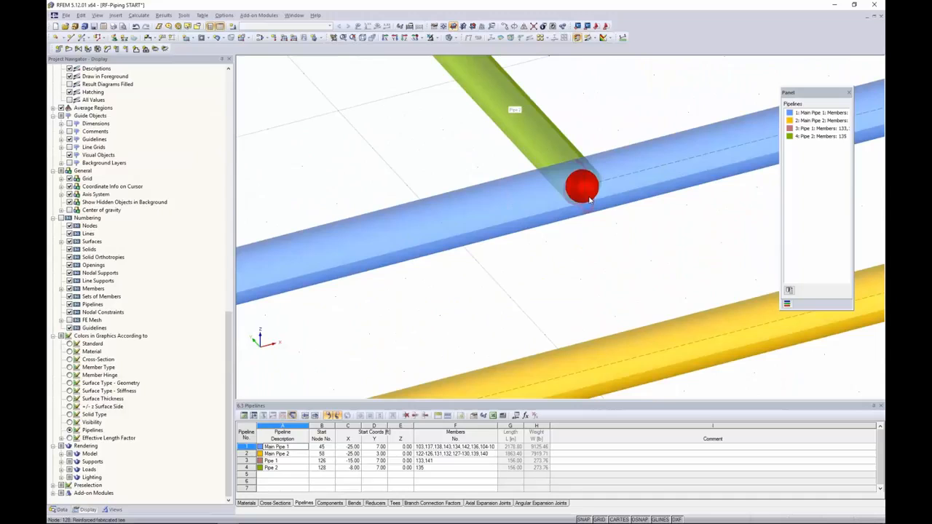
scroll(598, 236, down, 8)
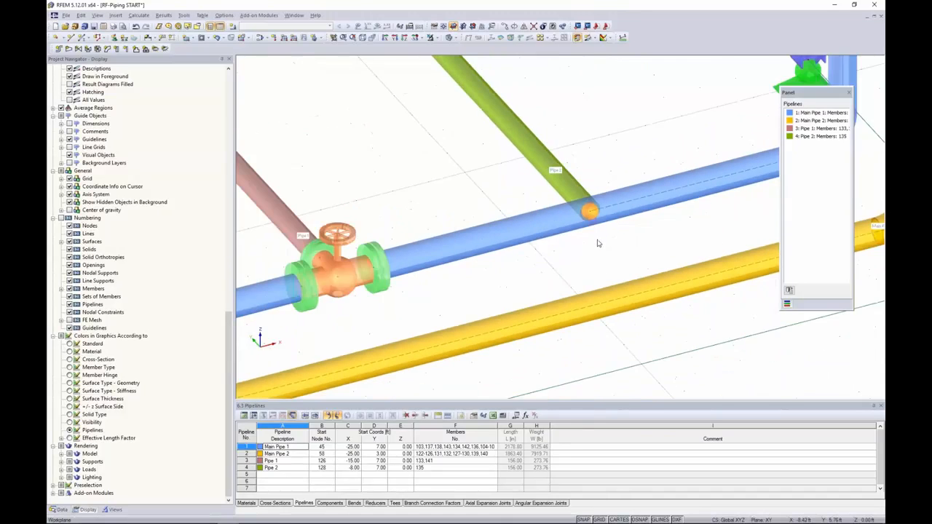
Look over the steel rack and the supports at its column bases, and start a new nodal support
scroll(594, 243, down, 2)
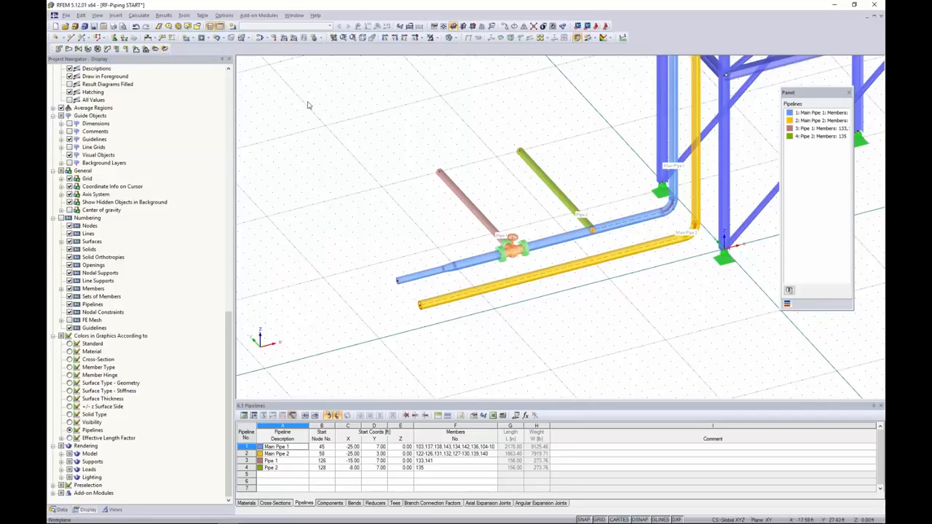
scroll(393, 178, down, 3)
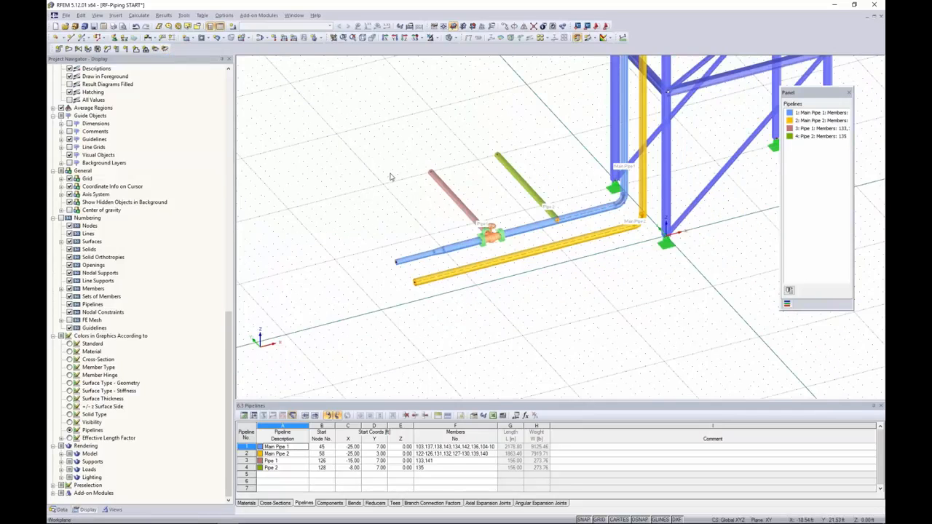
scroll(505, 308, down, 4)
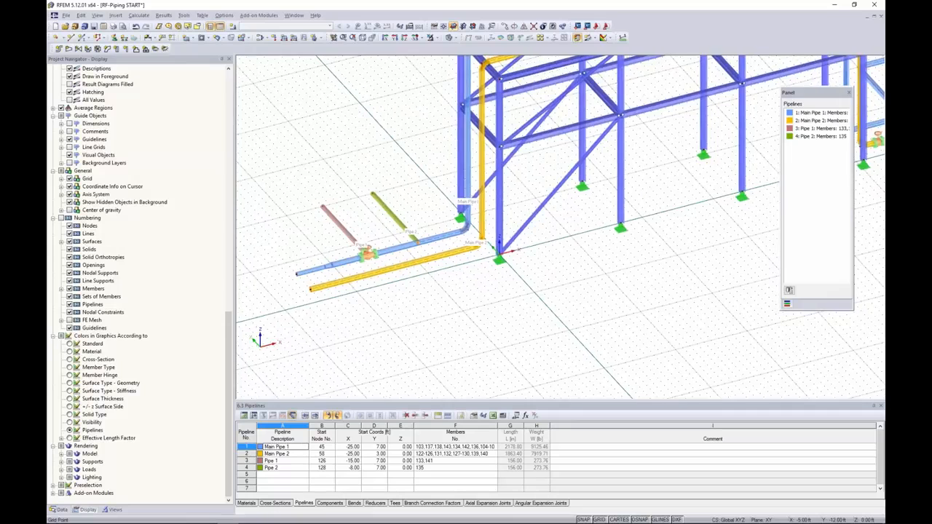
scroll(551, 317, down, 3)
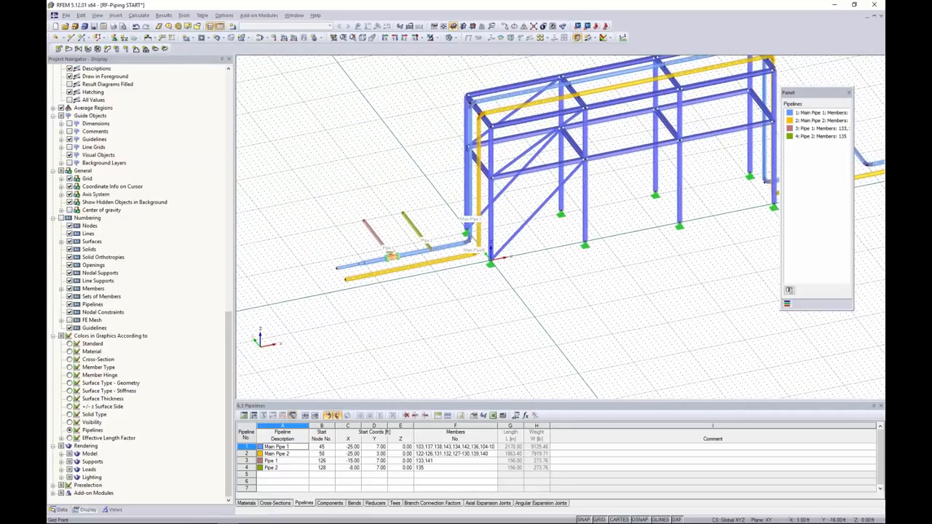
middle_drag(573, 304, 512, 300)
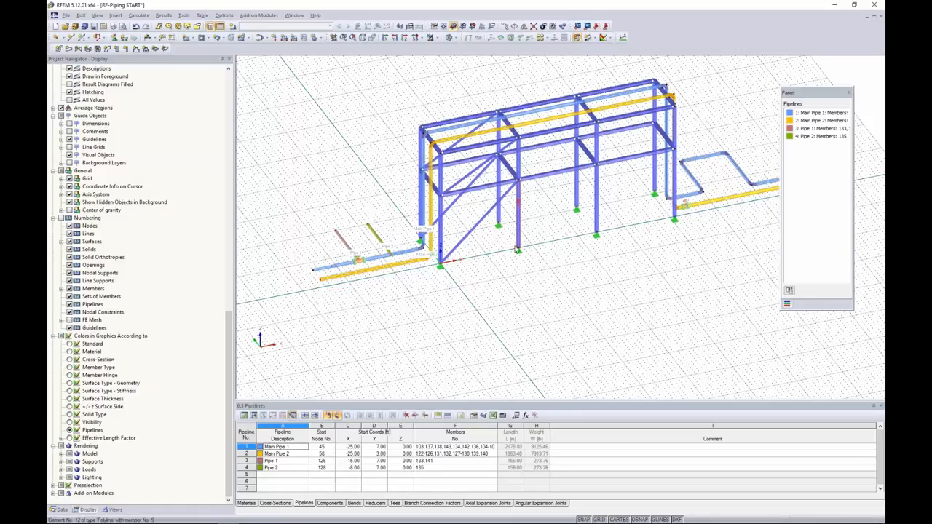
scroll(519, 268, up, 1)
scroll(520, 264, up, 1)
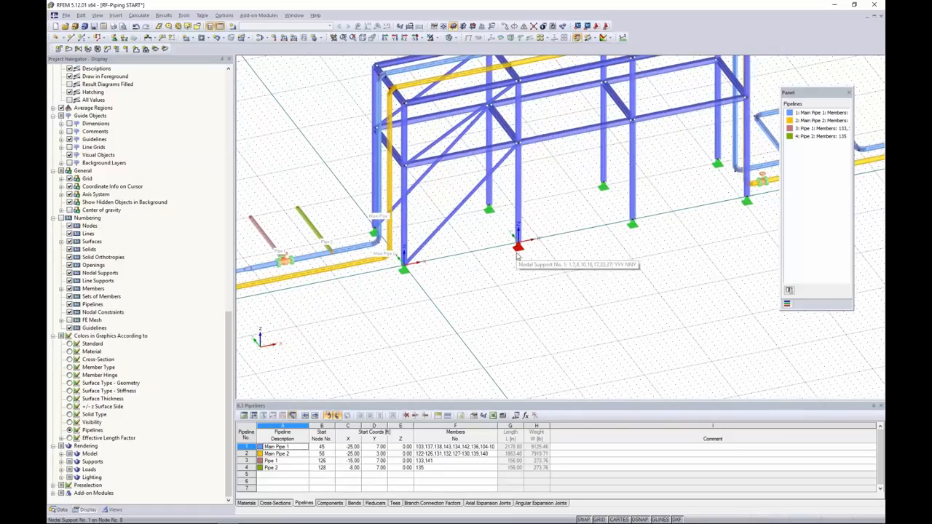
middle_drag(472, 287, 497, 282)
scroll(497, 283, down, 1)
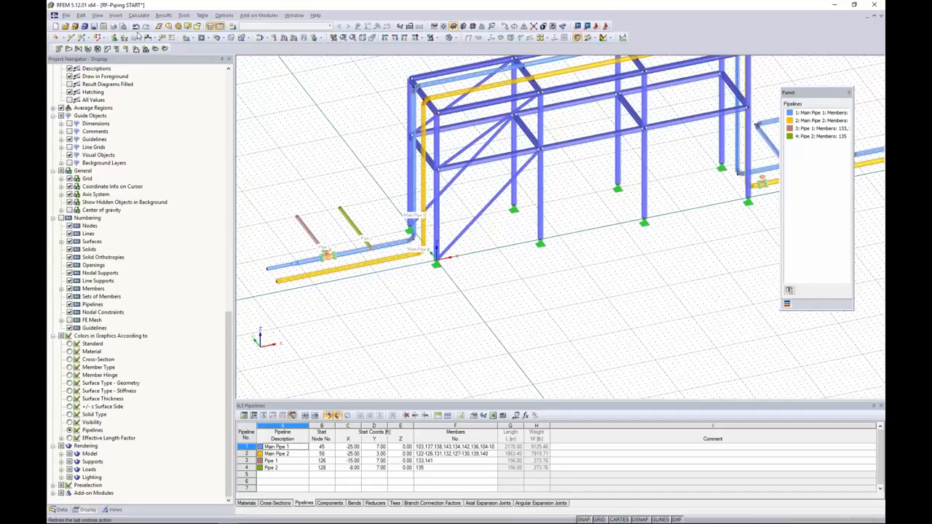
click(114, 37)
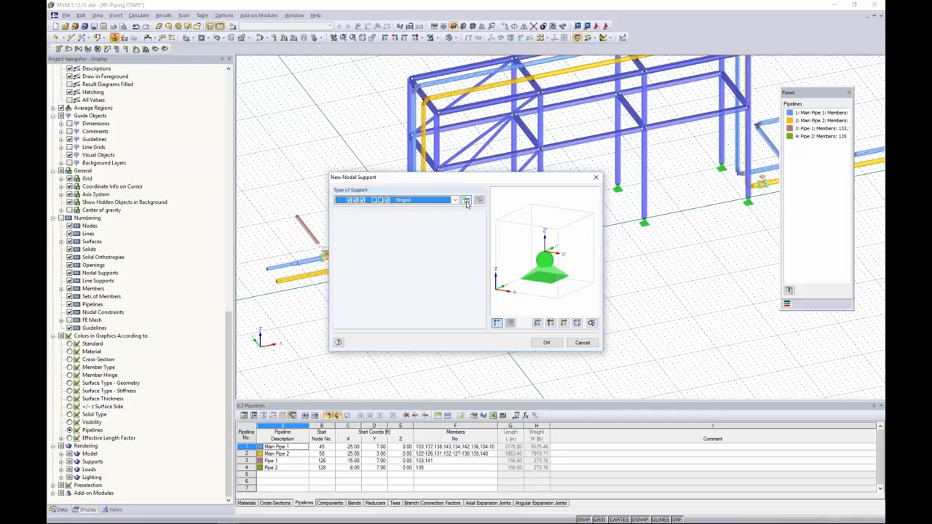
Examine the definition of a new support type, including the nonlinearity options for displacement in X, without creating it
click(466, 201)
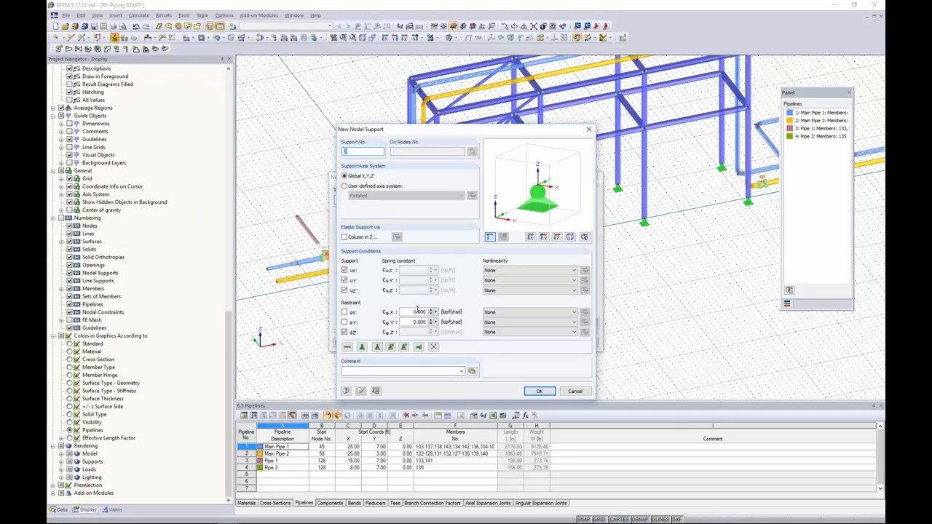
click(503, 271)
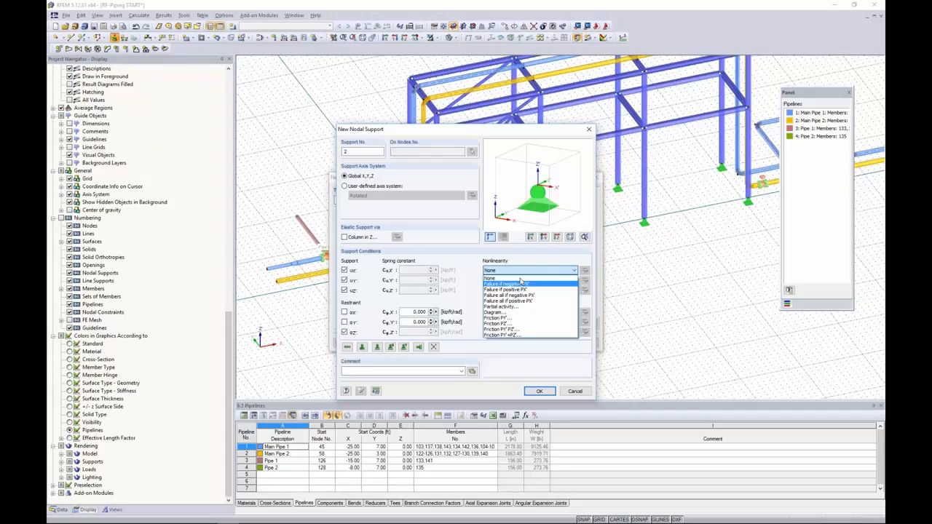
click(521, 278)
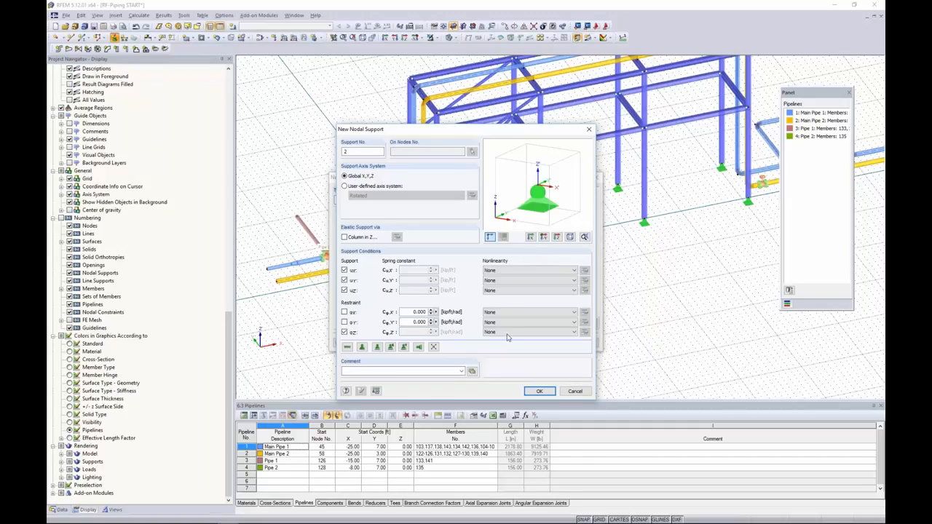
click(575, 392)
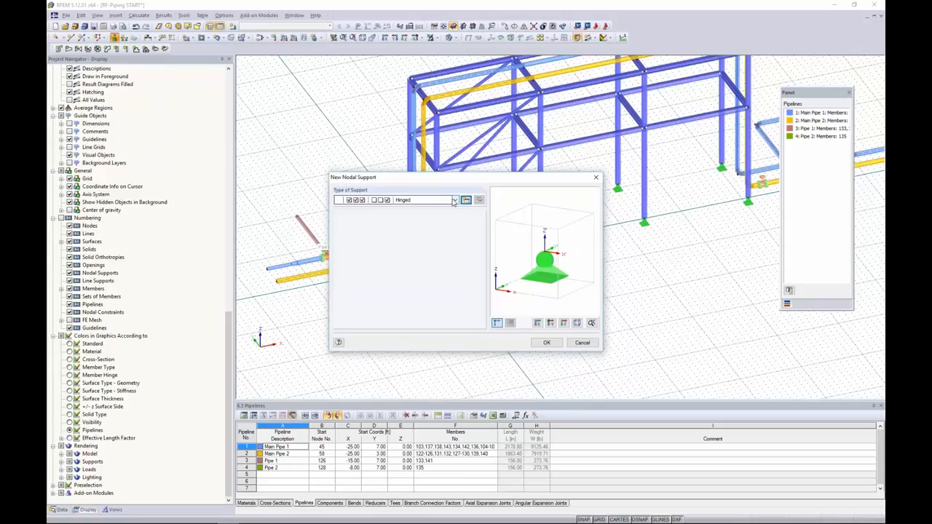
Place hinged nodal supports at the free ends of the main pipes and of branches Pipe 1 and Pipe 2
click(403, 203)
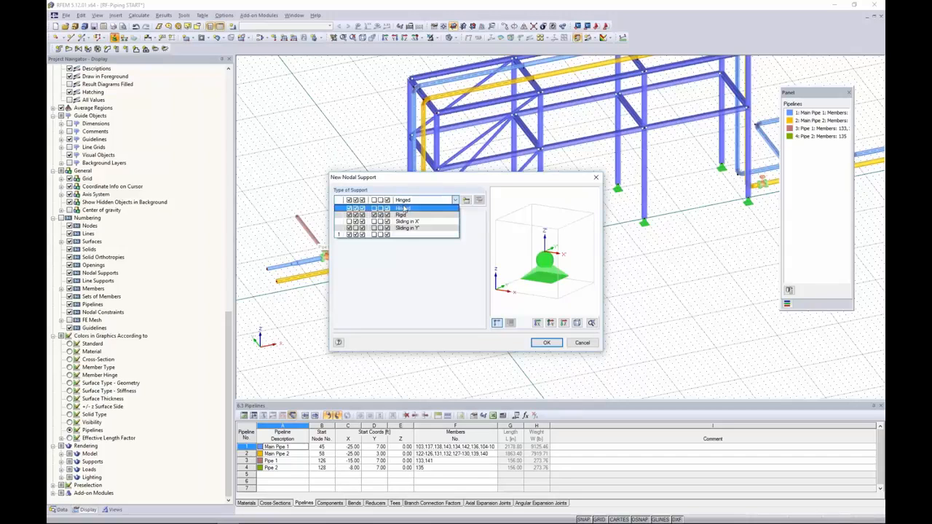
click(405, 209)
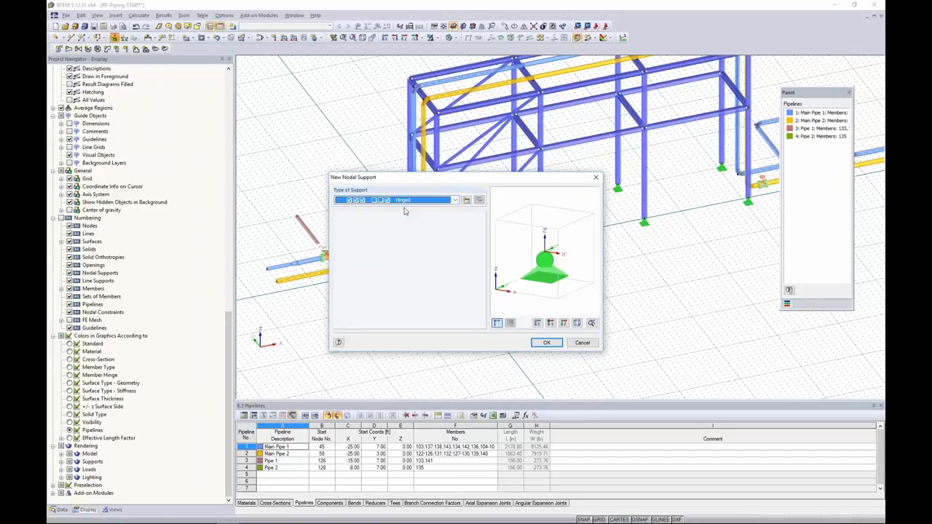
click(545, 343)
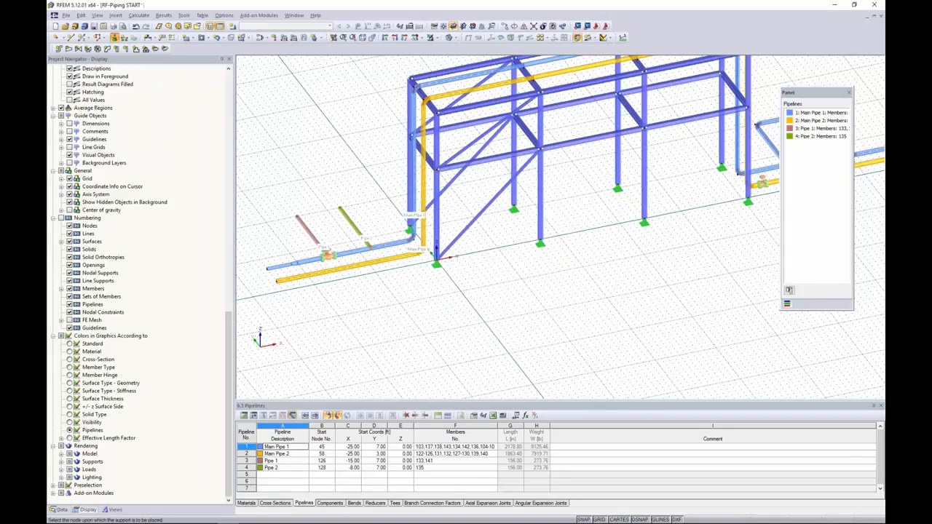
click(275, 278)
click(296, 216)
click(341, 209)
ctrl+middle_drag(543, 279, 677, 209)
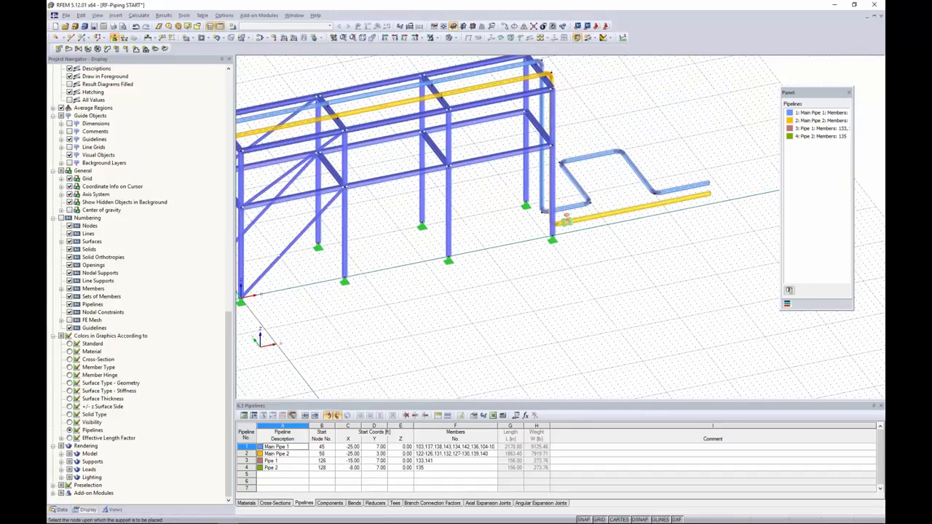
click(709, 196)
middle_drag(507, 284, 605, 265)
Define a new nodal support type in global axes with the displacement in X released, and choose it for placement
click(114, 37)
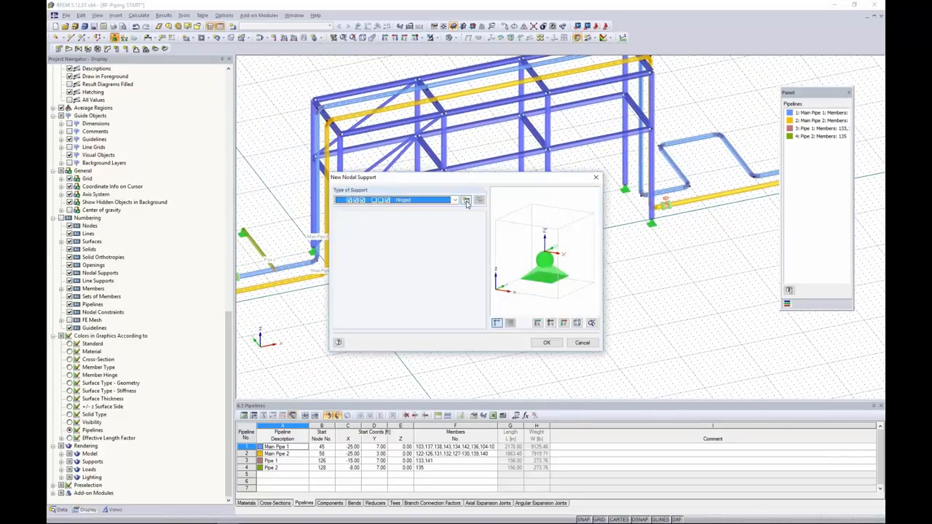
click(466, 201)
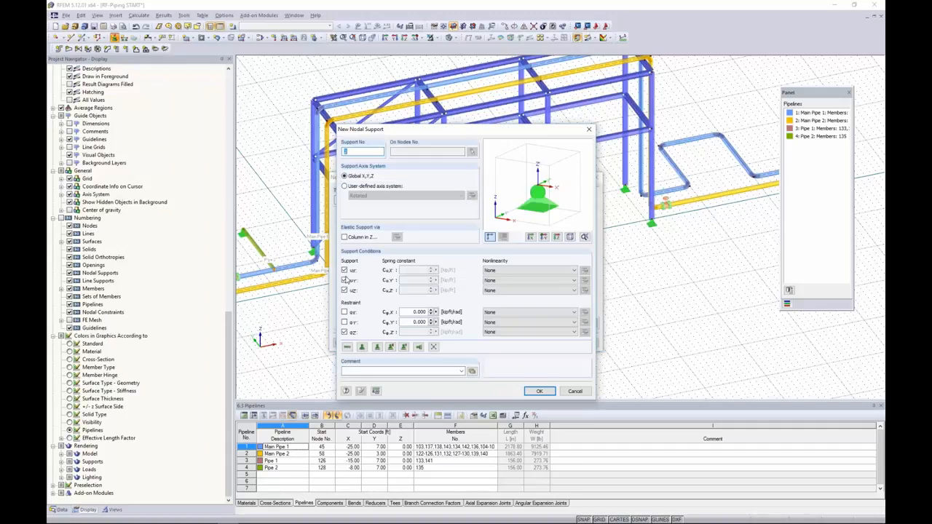
click(345, 271)
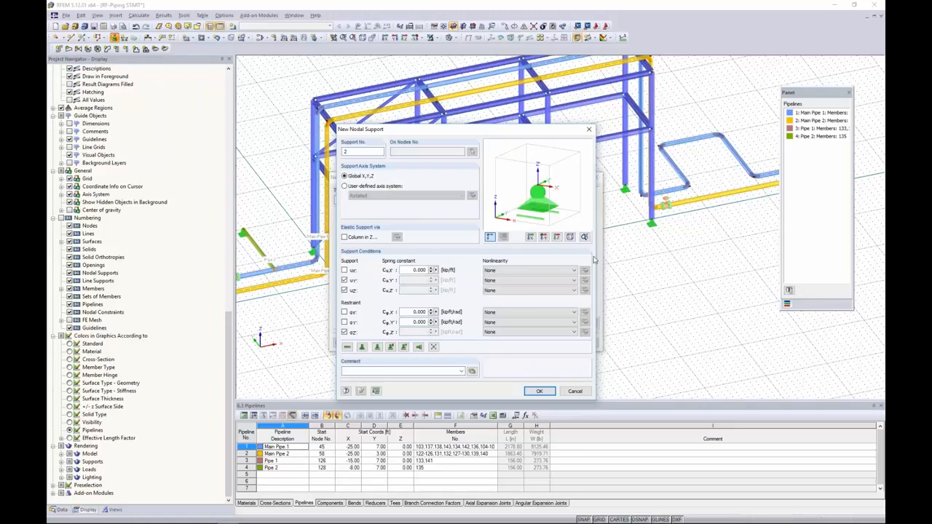
click(539, 393)
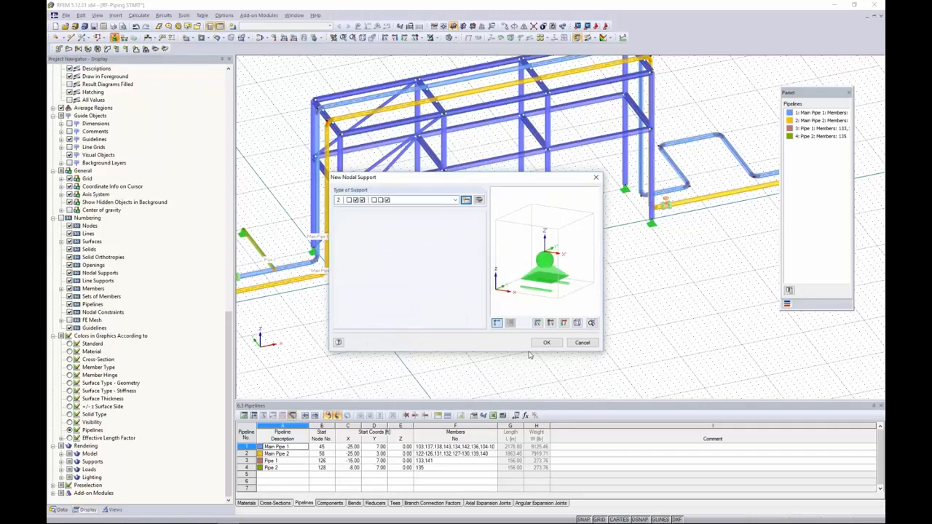
click(545, 346)
Switch to the wireframe display and place X-sliding supports at the two near bends of Main Pipe 1's expansion loop
middle_drag(685, 230, 558, 246)
click(453, 35)
click(457, 47)
scroll(639, 205, up, 10)
scroll(577, 215, up, 2)
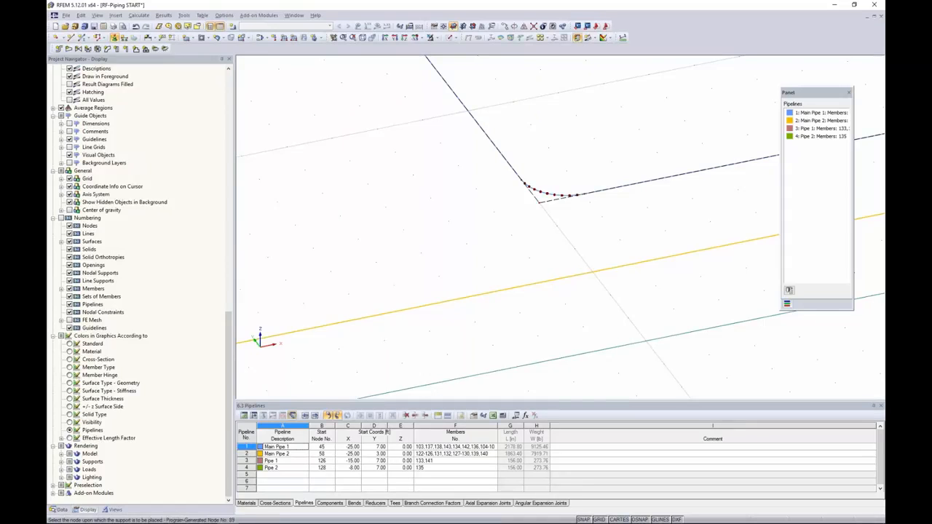
click(584, 195)
scroll(588, 200, down, 4)
middle_drag(381, 233, 486, 229)
scroll(487, 229, up, 5)
scroll(486, 228, up, 1)
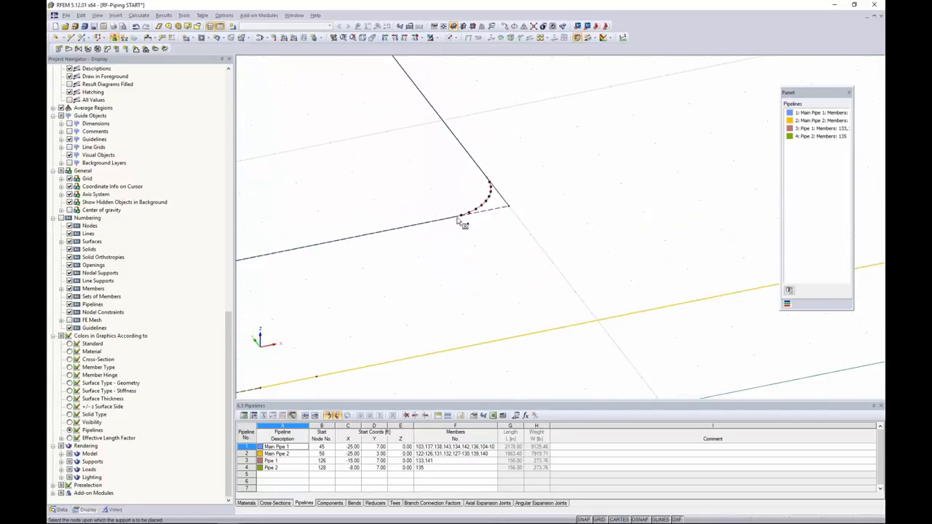
click(453, 218)
Place X-sliding supports beside the lower riser bends of Main Pipe 1 and Main Pipe 2 at the rack's expansion-loop end
scroll(455, 222, down, 4)
scroll(474, 259, up, 3)
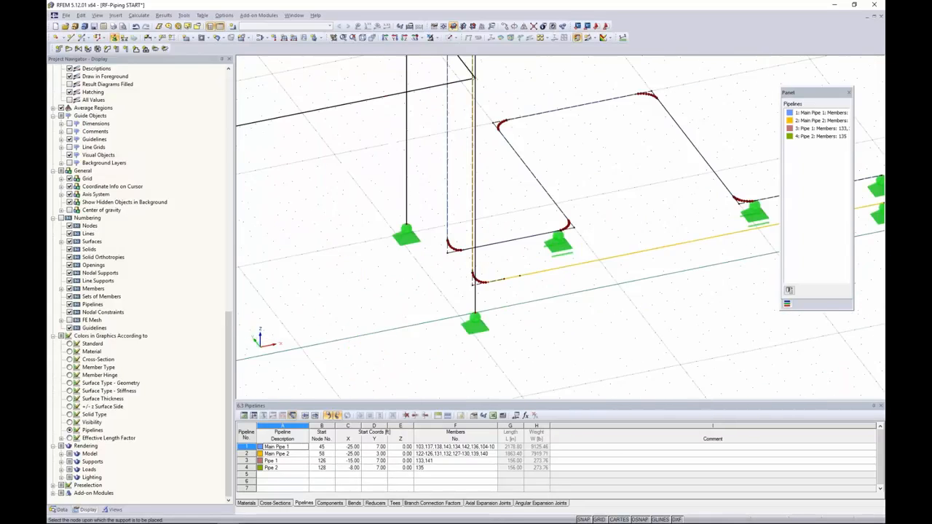
click(472, 257)
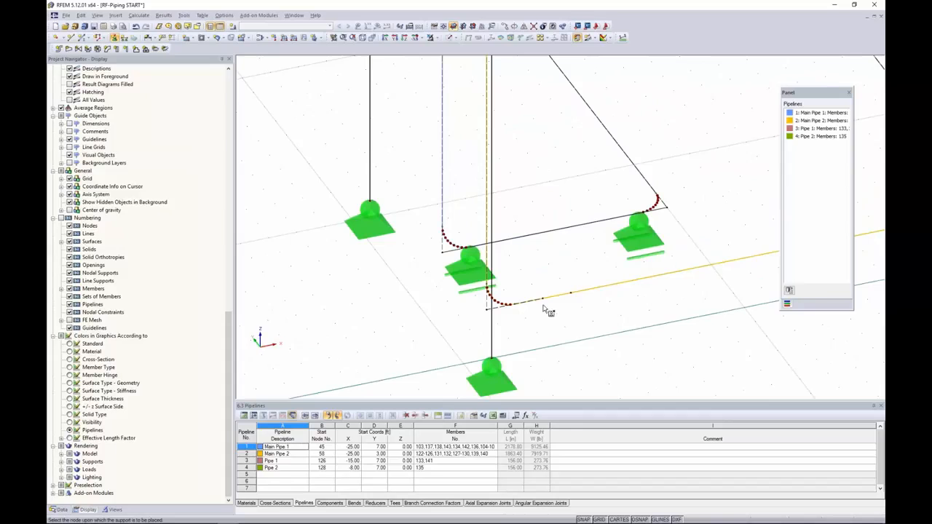
click(512, 301)
Place X-sliding supports beside the lower riser bends of both main pipes at the rack's branch end
scroll(551, 290, down, 2)
scroll(549, 286, down, 2)
middle_drag(466, 296, 833, 228)
middle_drag(290, 332, 481, 280)
scroll(481, 280, up, 5)
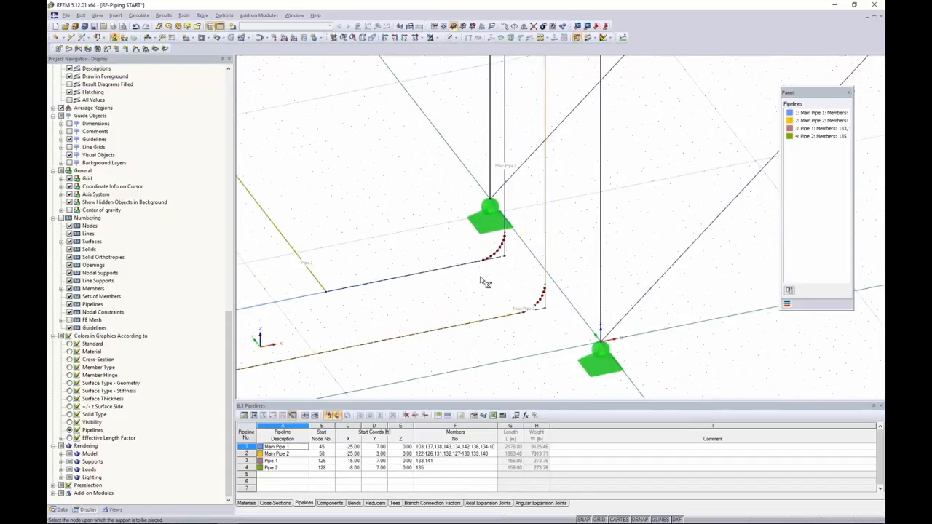
click(485, 250)
click(552, 332)
Define another nodal support type in global axes with the displacement in Y released, and choose it for placement
scroll(552, 332, down, 2)
scroll(541, 312, down, 5)
middle_drag(540, 311, 422, 284)
click(114, 38)
click(446, 203)
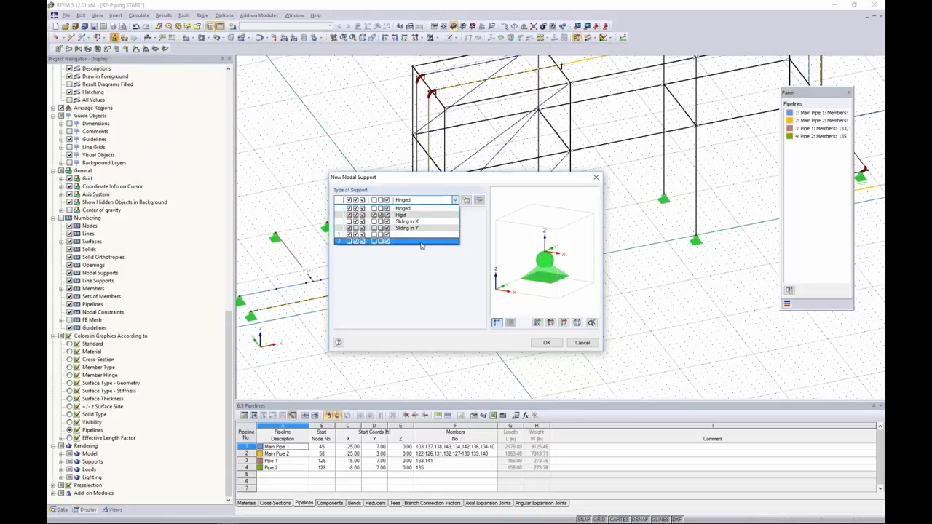
click(434, 284)
click(467, 201)
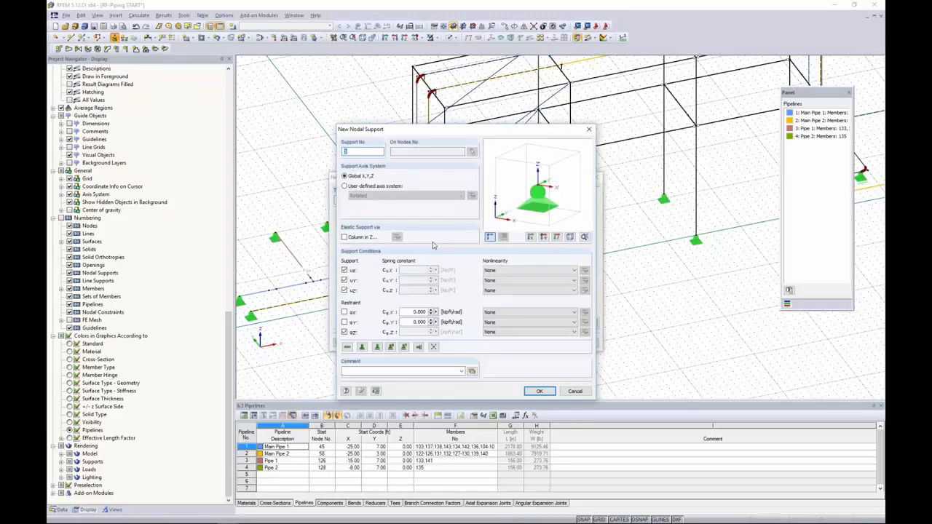
click(345, 281)
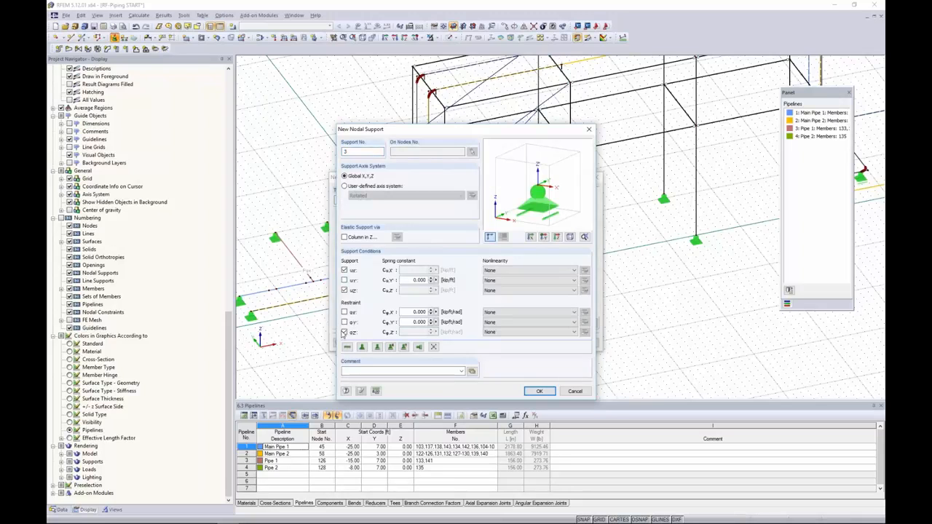
click(553, 393)
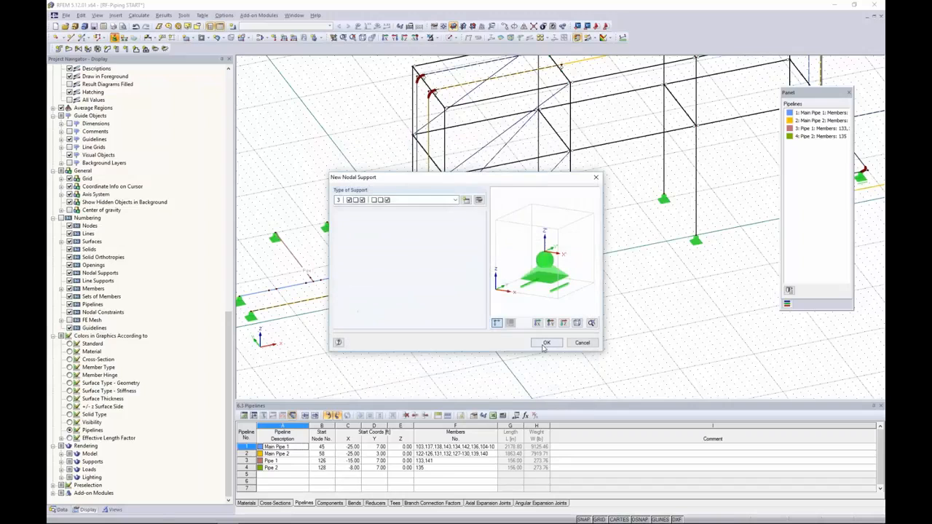
Place Y-sliding supports at the two far bends of Main Pipe 1's expansion loop
middle_drag(655, 300, 397, 329)
scroll(644, 187, up, 5)
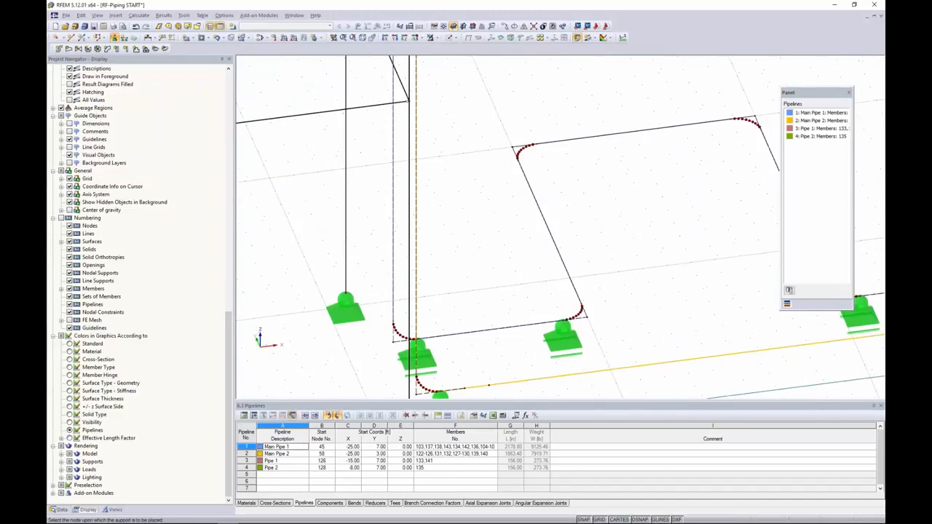
scroll(539, 167, up, 2)
click(511, 155)
middle_drag(515, 160, 313, 169)
click(653, 123)
Finish placing supports and return the whole model to the solid display
scroll(608, 171, down, 6)
ctrl+middle_drag(522, 245, 493, 277)
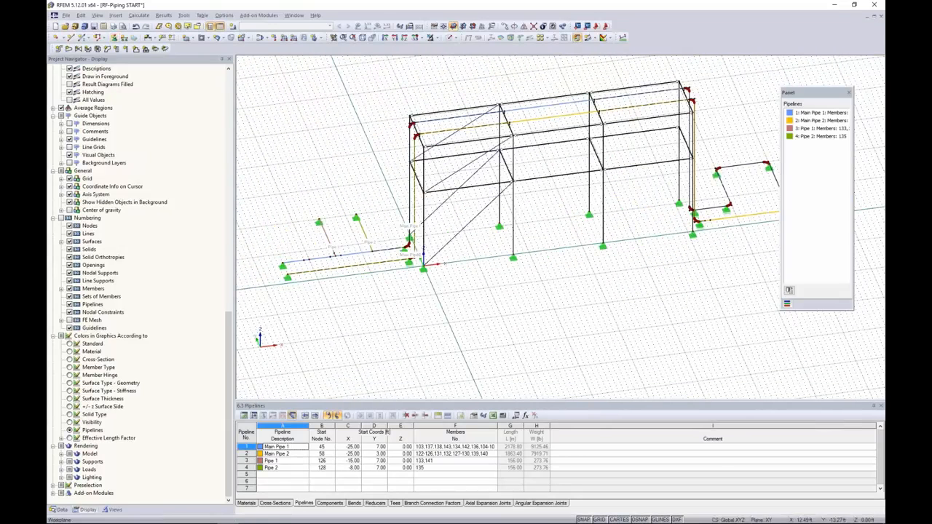
click(454, 37)
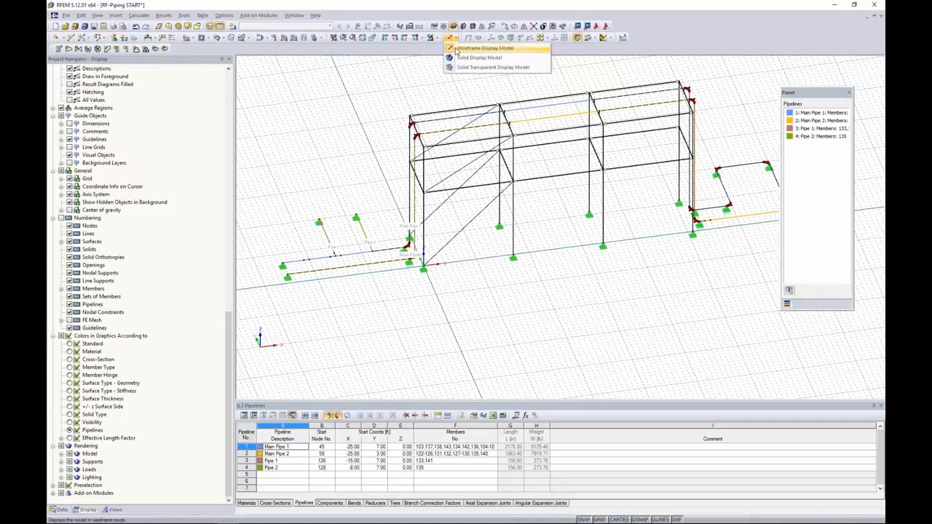
click(474, 57)
scroll(523, 250, down, 1)
ctrl+middle_drag(522, 253, 539, 244)
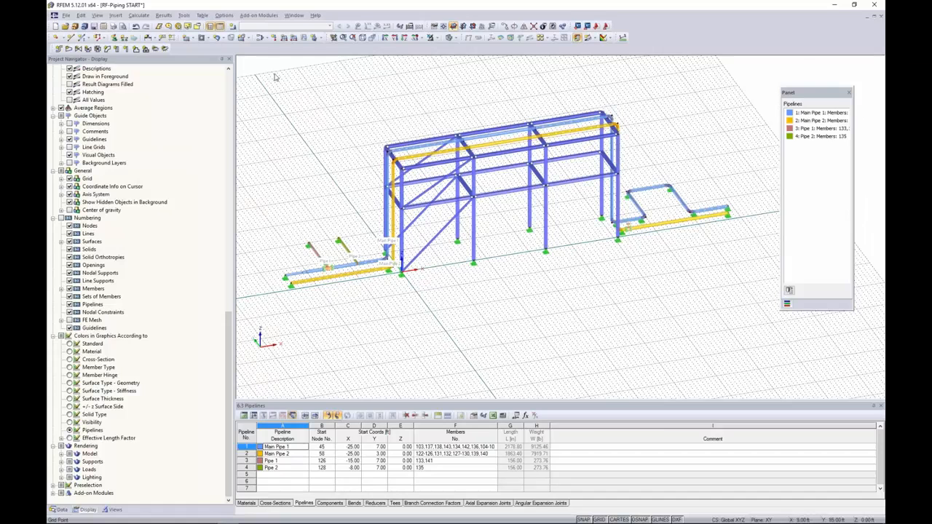
Open the load cases and combinations and look through the action categories available for load case 1
click(233, 27)
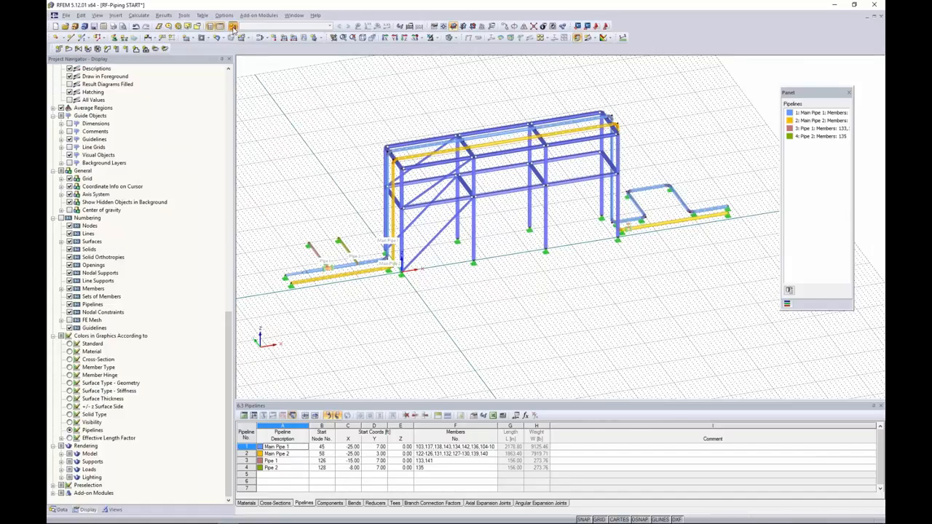
drag(314, 115, 316, 101)
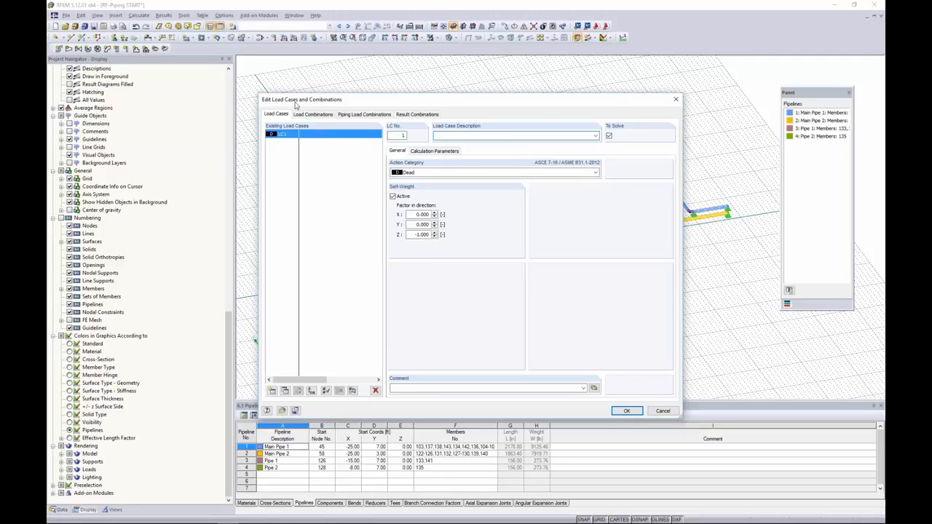
click(437, 173)
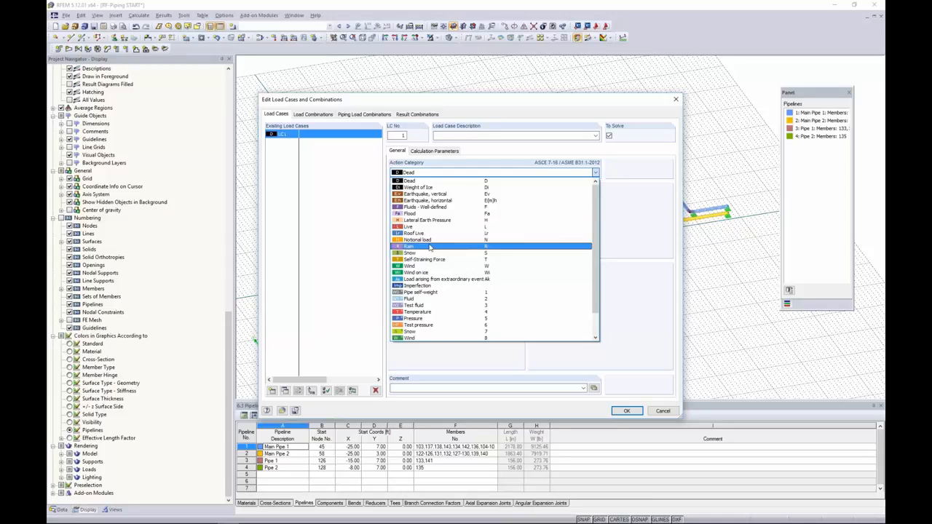
scroll(429, 247, down, 2)
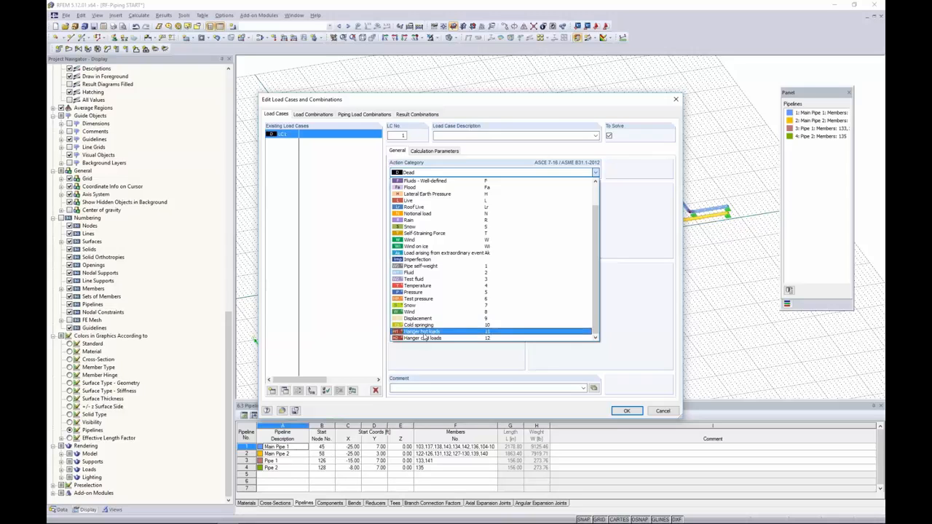
Define load case 1 as Pipe self-weight, described "Pipe Self-Weight", and add a Fluid load case described "Pipe Fluid"
click(435, 268)
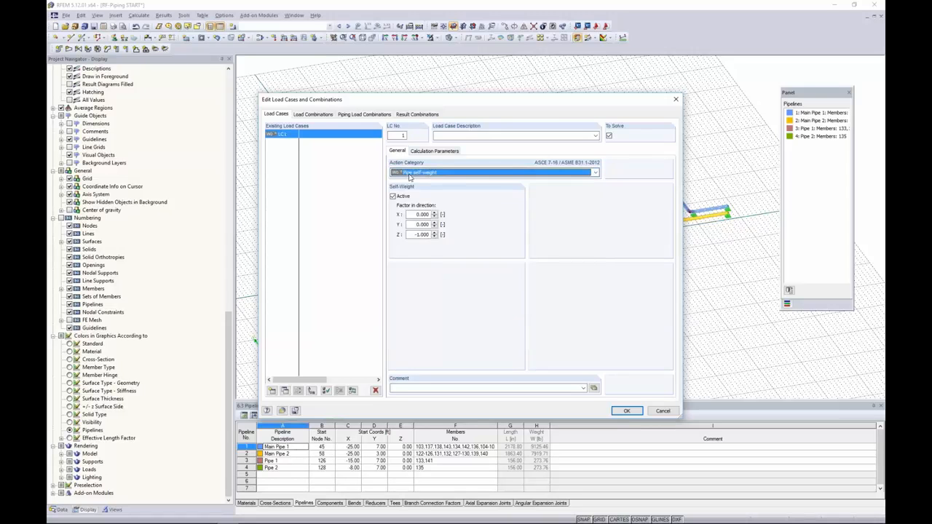
click(442, 135)
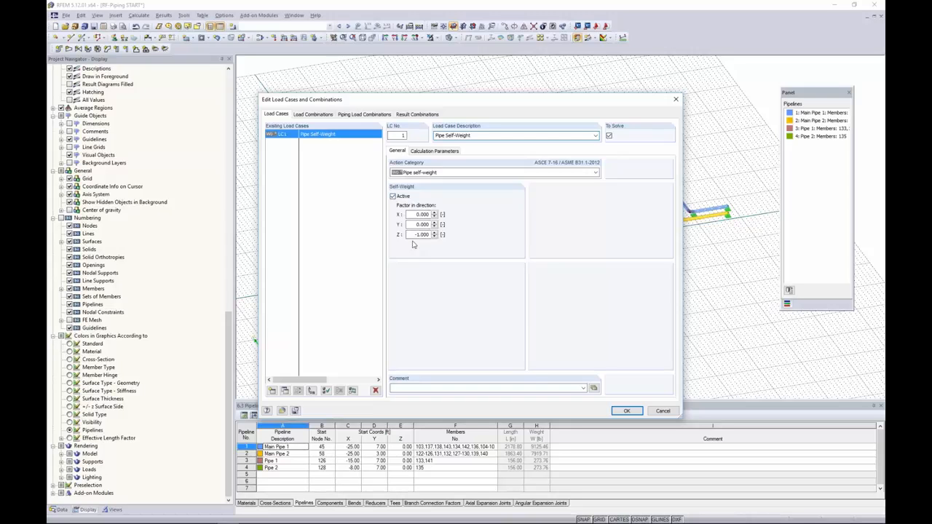
click(272, 390)
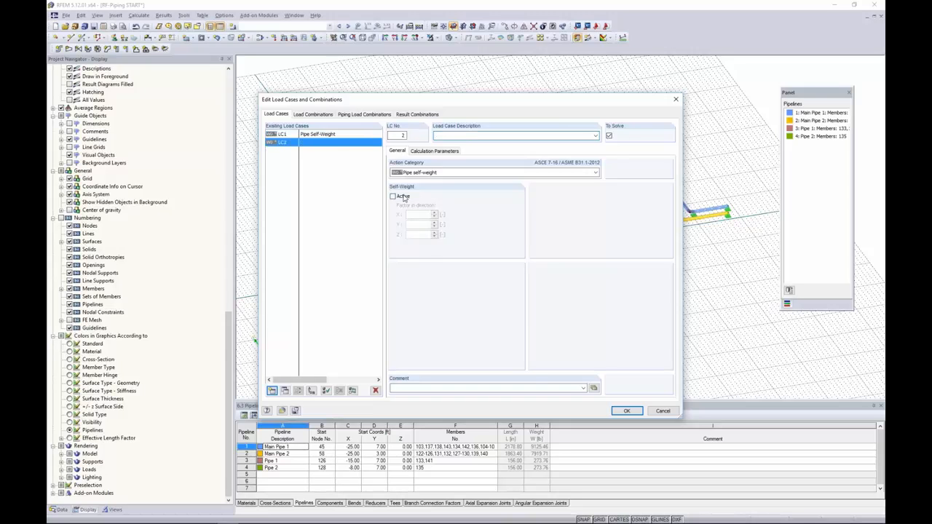
click(441, 171)
click(428, 265)
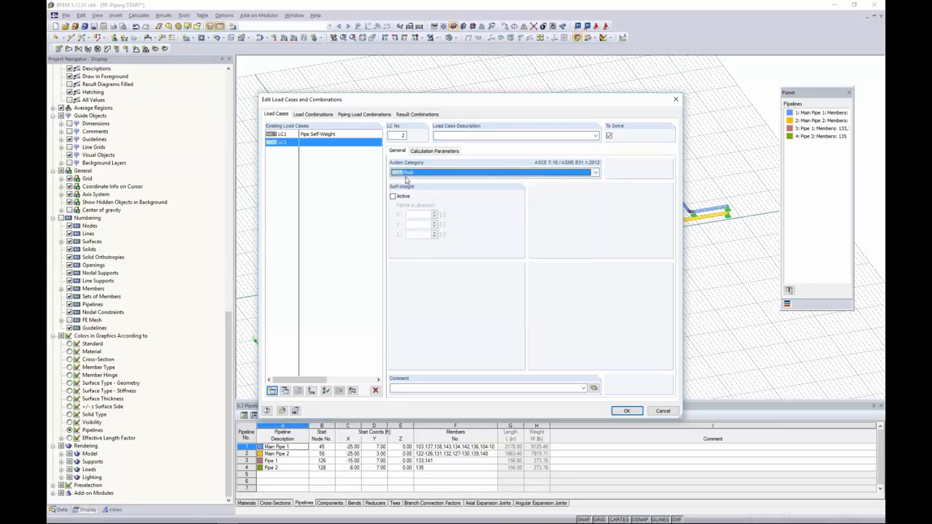
click(445, 135)
text(Pipe Fluid)
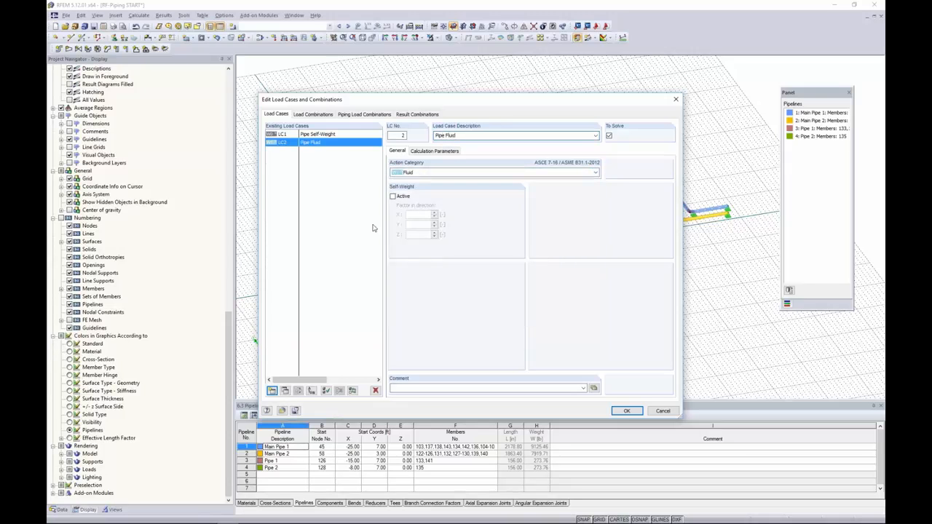
Add a Temperature load case described "Temp. 1" and copy it as "Temp. 2"
click(272, 390)
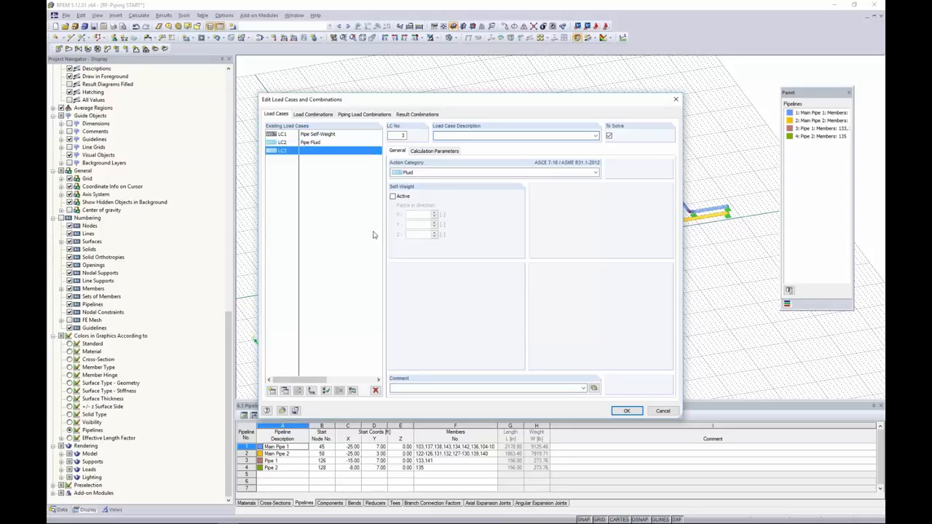
click(433, 174)
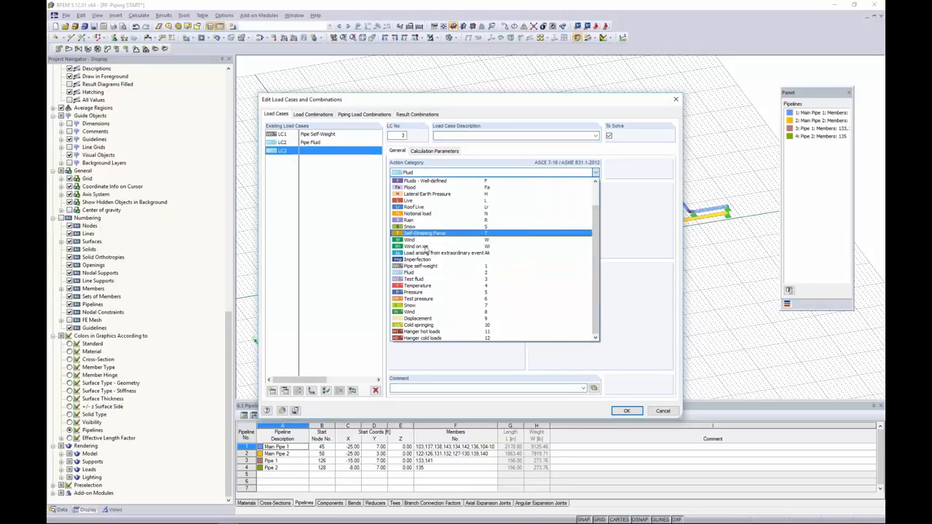
click(417, 286)
click(455, 136)
text(Temp. 1)
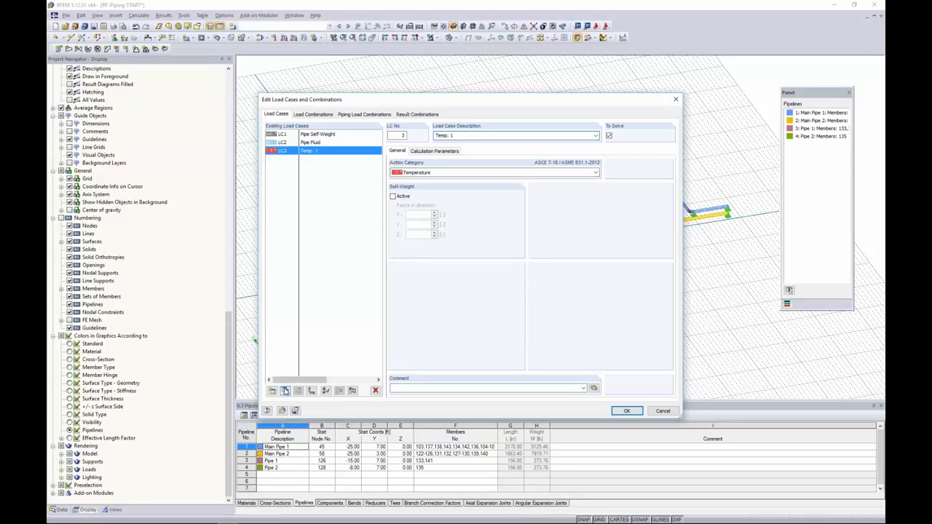
click(285, 392)
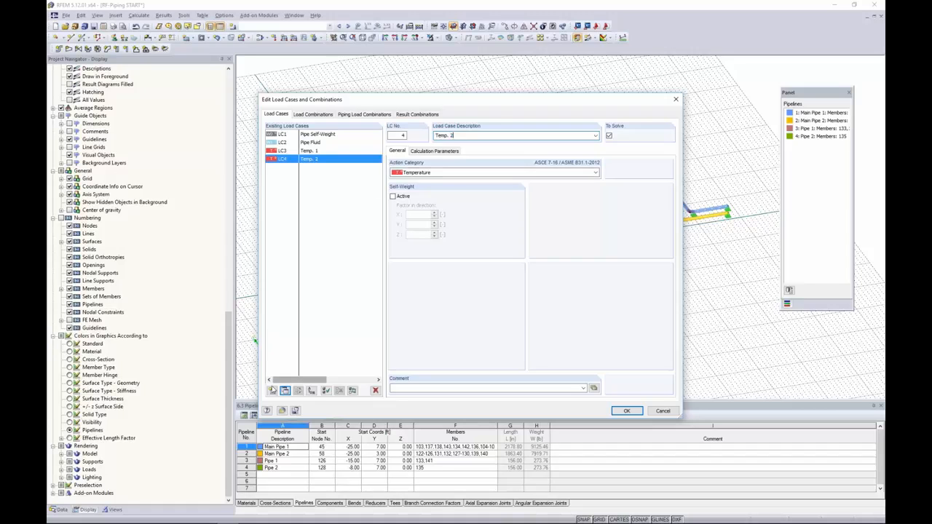
Add a new load case with the Pressure action category and the description "Pressure 1"
click(272, 390)
click(420, 173)
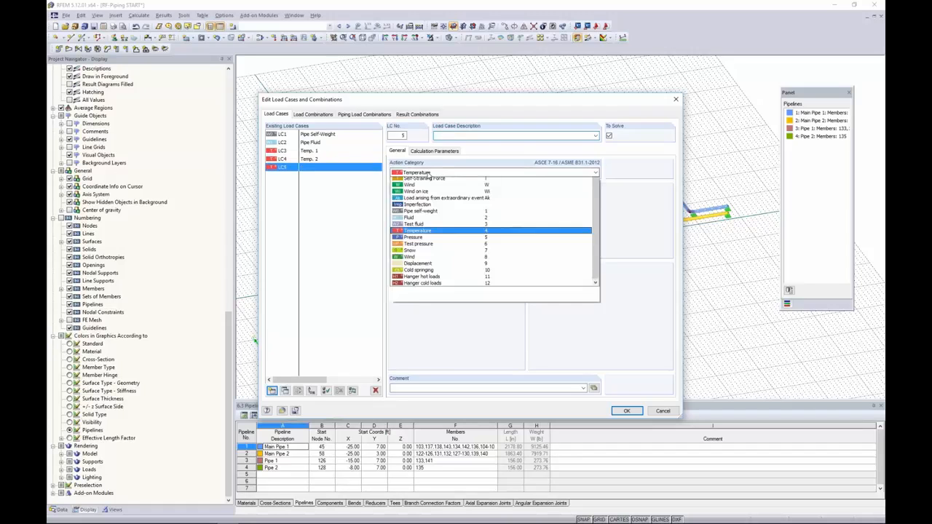
click(417, 294)
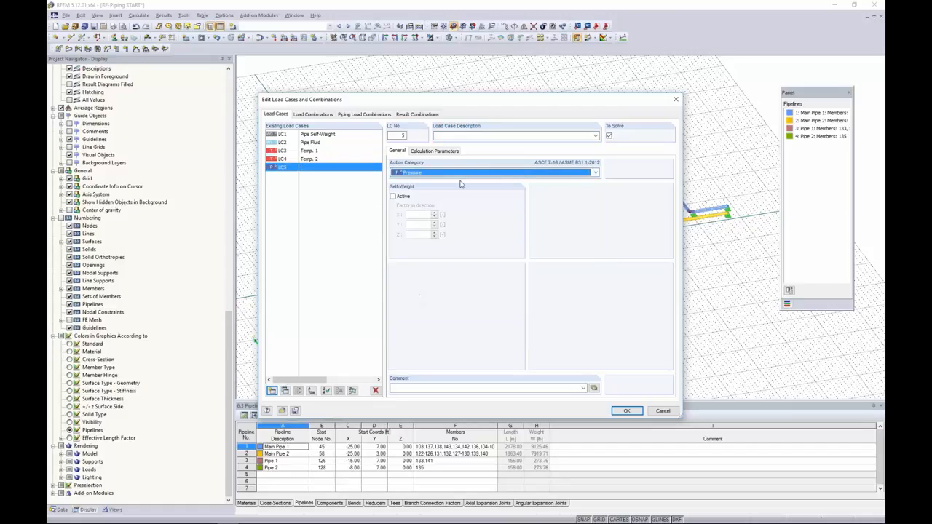
click(452, 137)
text(Pressure 1)
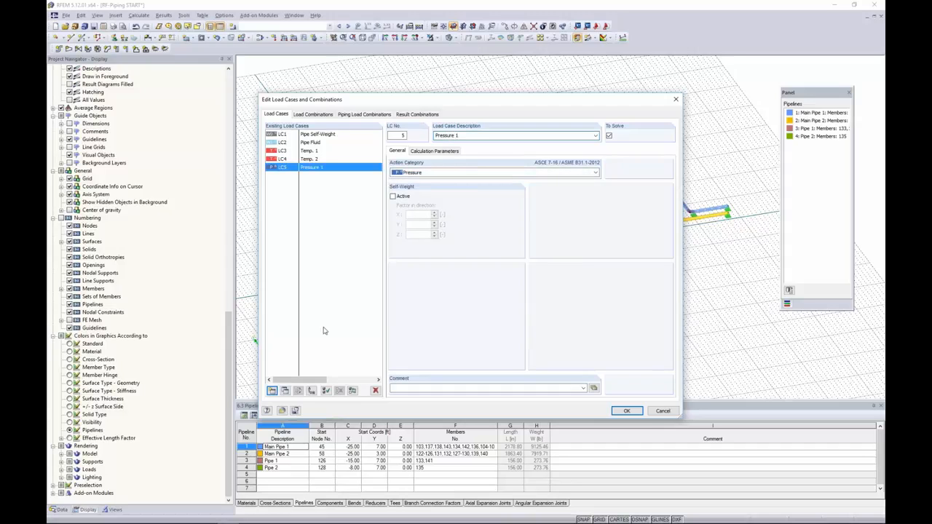
Copy the Pressure 1 load case and describe the copy as "Pressure 2"
click(285, 391)
key(End)
key(BackSpace)
text(2)
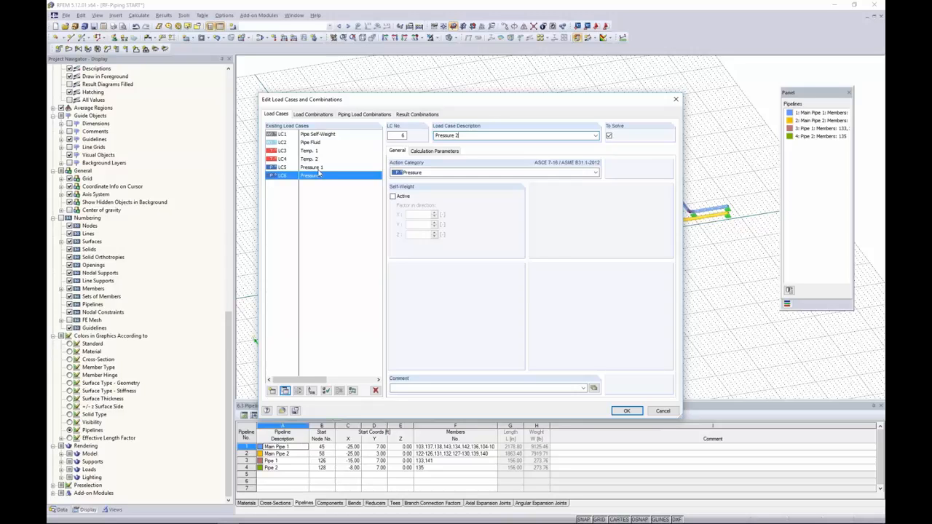
Accept the grouping of simultaneously acting loads for the piping combinations, pairing Temp. 1 with Pressure 1 and Temp. 2 with Pressure 2
click(350, 115)
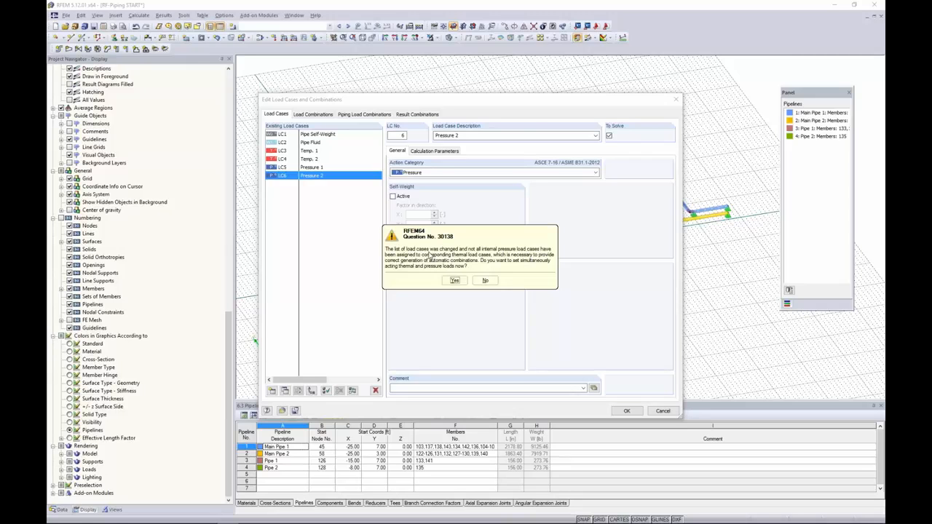
click(454, 281)
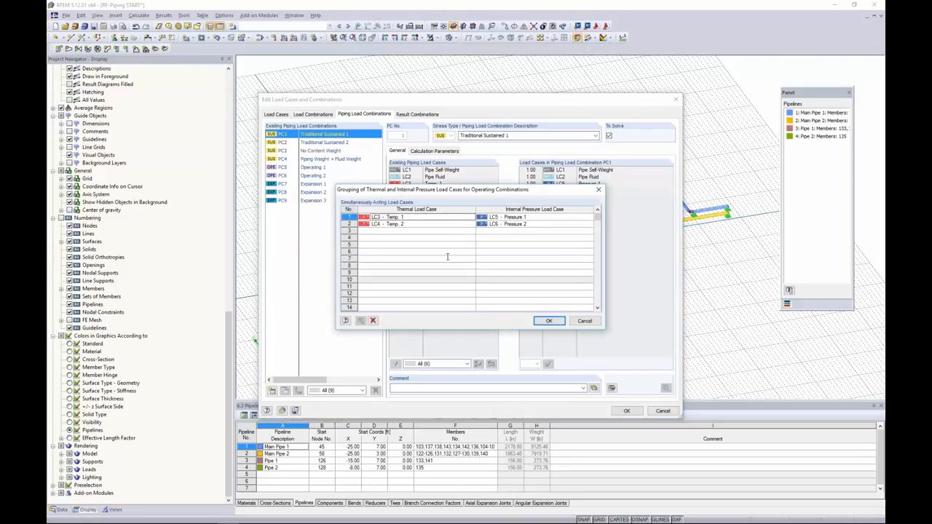
click(515, 217)
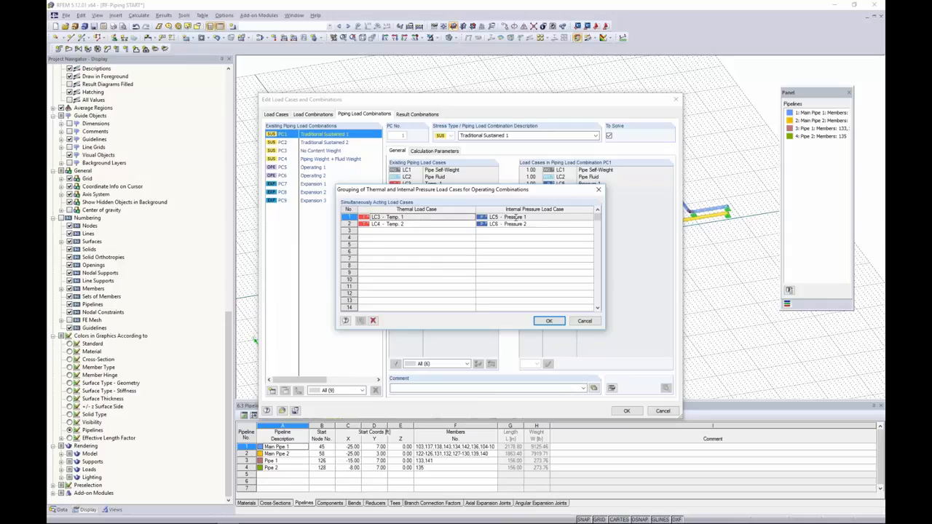
click(420, 216)
click(569, 215)
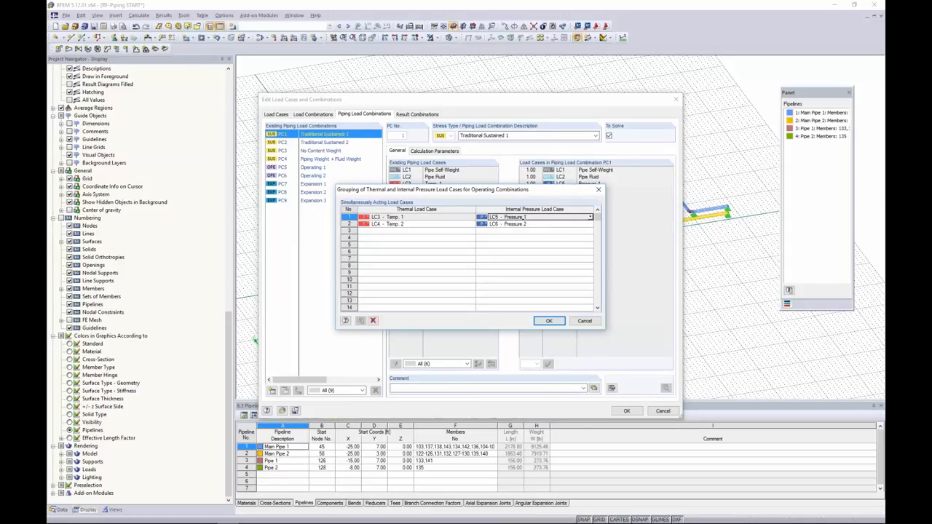
click(591, 219)
click(591, 219)
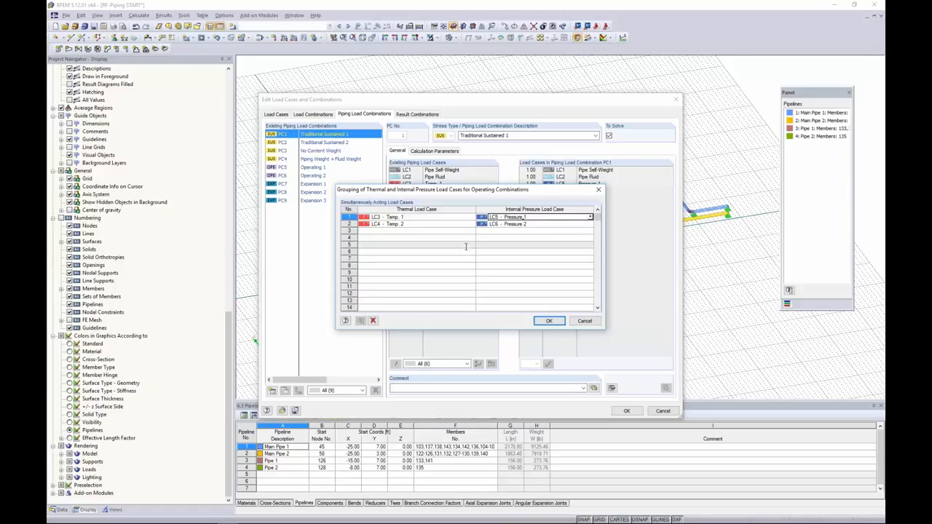
click(549, 321)
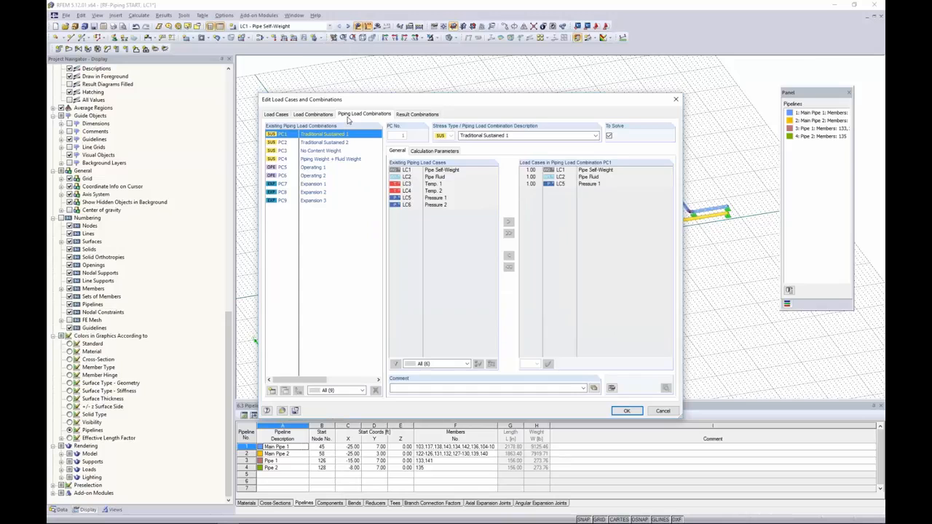
Examine which load cases are included in the generated sustained and operating piping load combinations
click(343, 143)
click(336, 151)
click(332, 159)
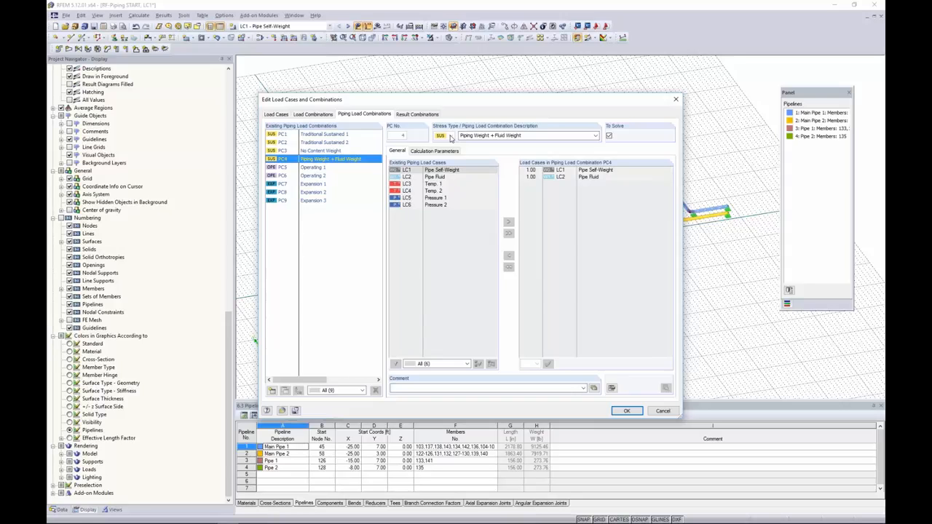
click(324, 136)
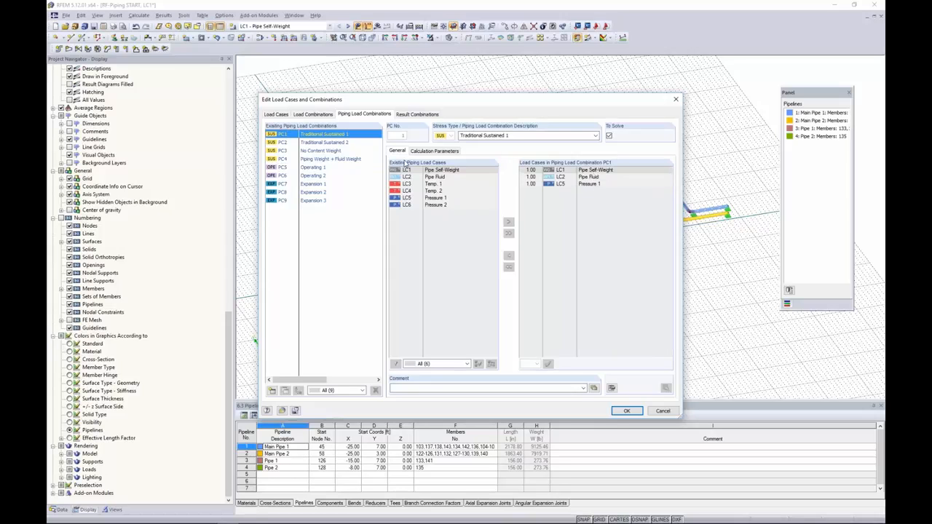
click(319, 152)
click(310, 168)
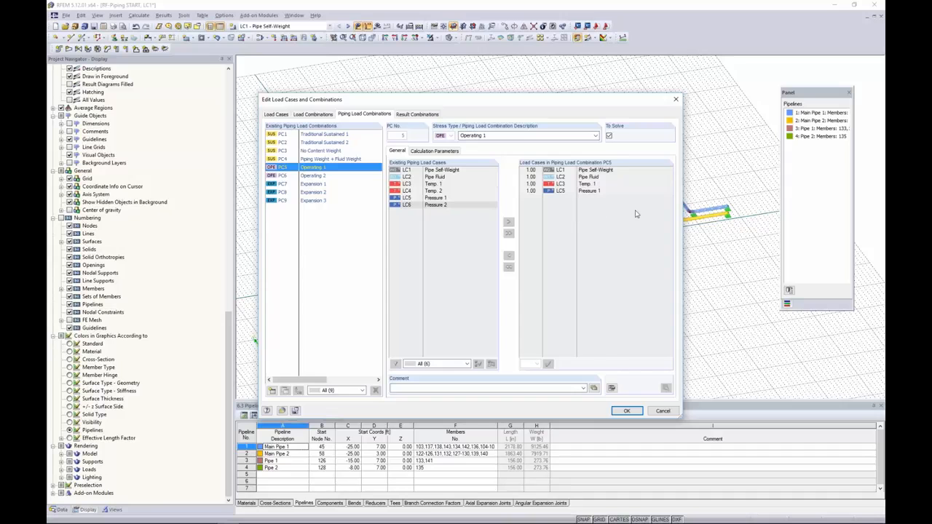
click(319, 177)
Review the load cases in the three expansion piping combinations and accept the load case and combination definitions
click(315, 184)
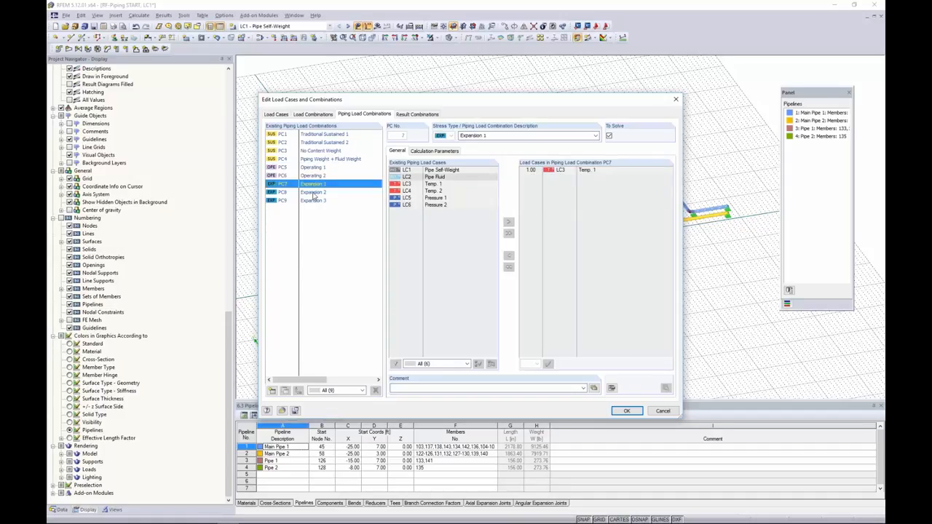
click(315, 192)
click(316, 201)
click(318, 185)
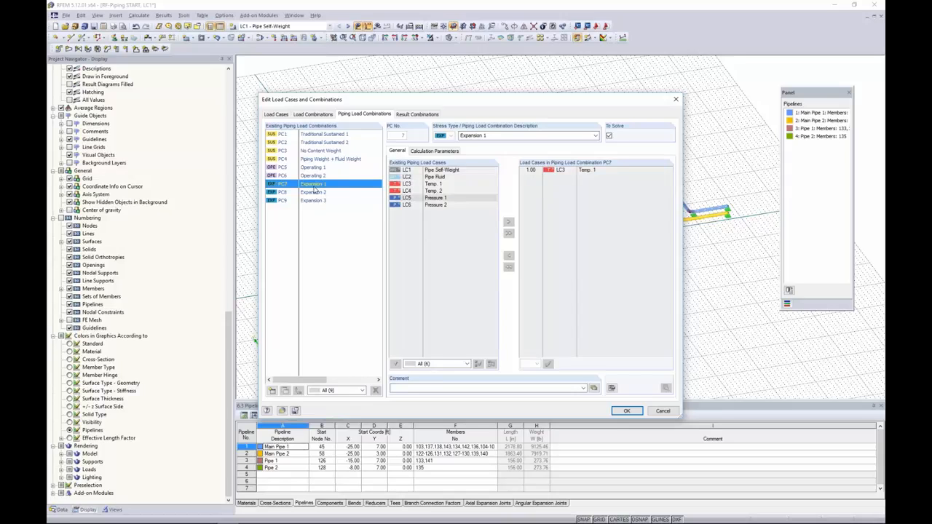
click(315, 192)
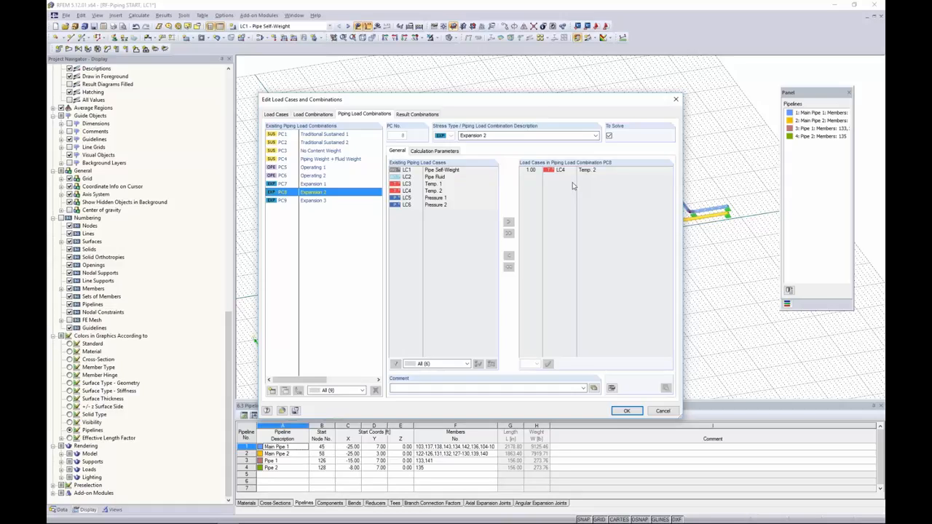
click(590, 172)
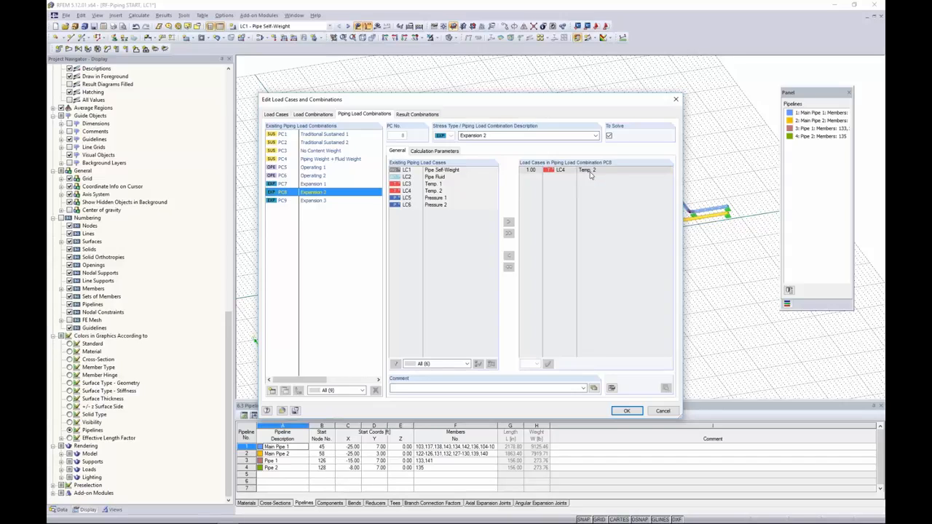
click(626, 411)
In the model's piping analysis settings, generate expansion combinations as the difference between operating and sustained (result combinations)
scroll(152, 164, up, 9)
scroll(152, 164, up, 15)
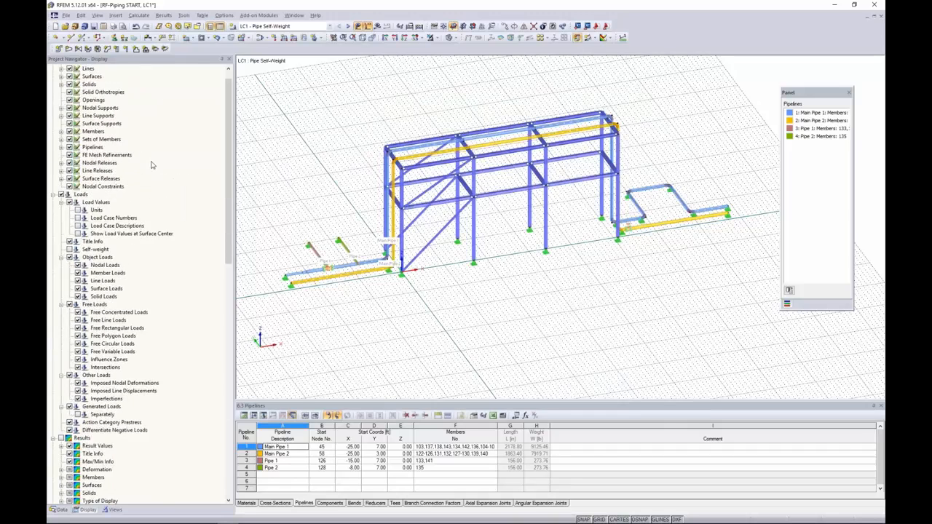
click(62, 510)
click(88, 86)
right_click(91, 86)
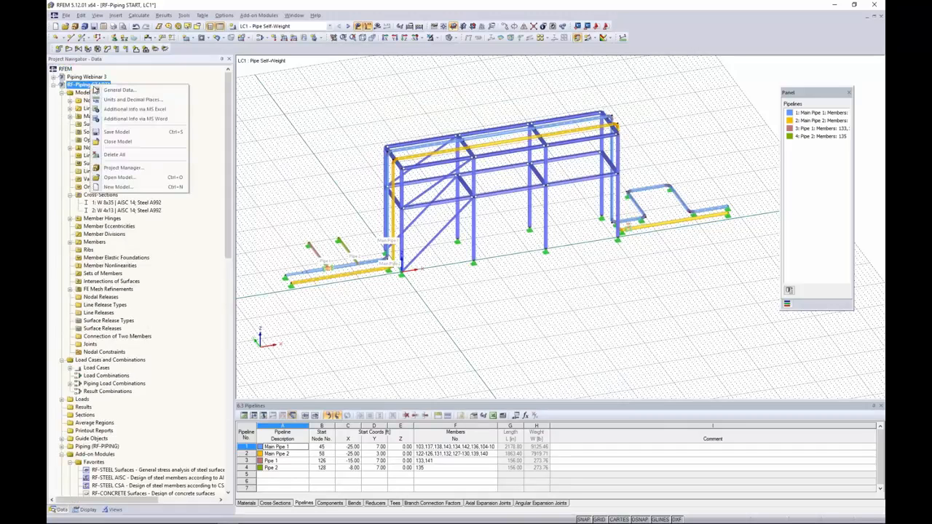
click(111, 93)
click(371, 158)
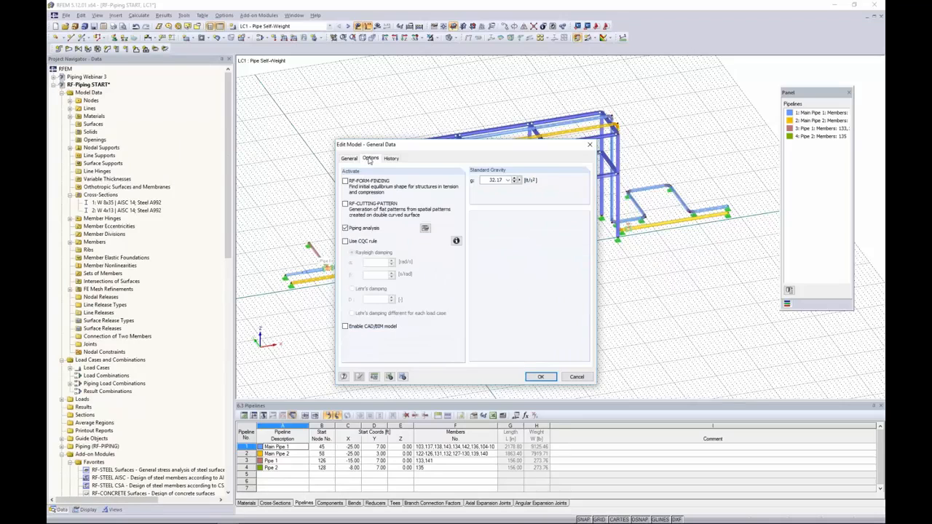
click(425, 230)
click(356, 263)
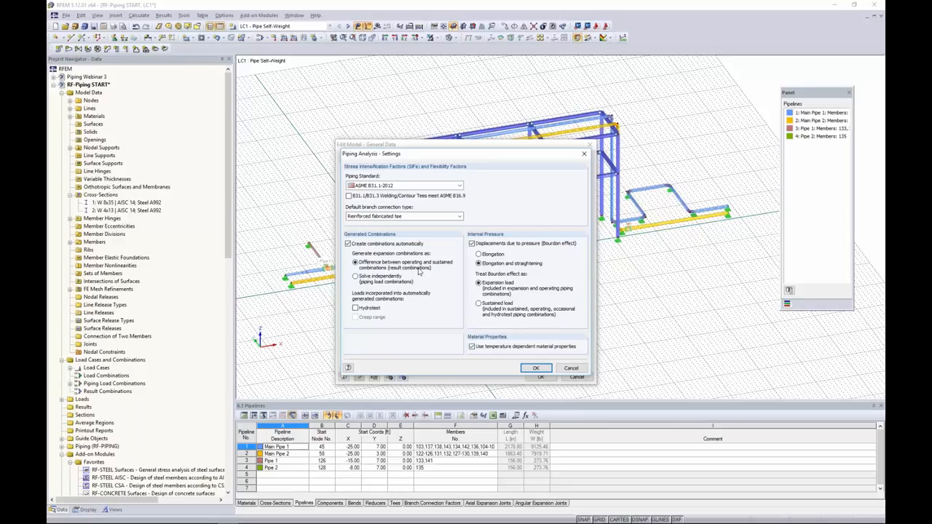
click(542, 369)
click(542, 377)
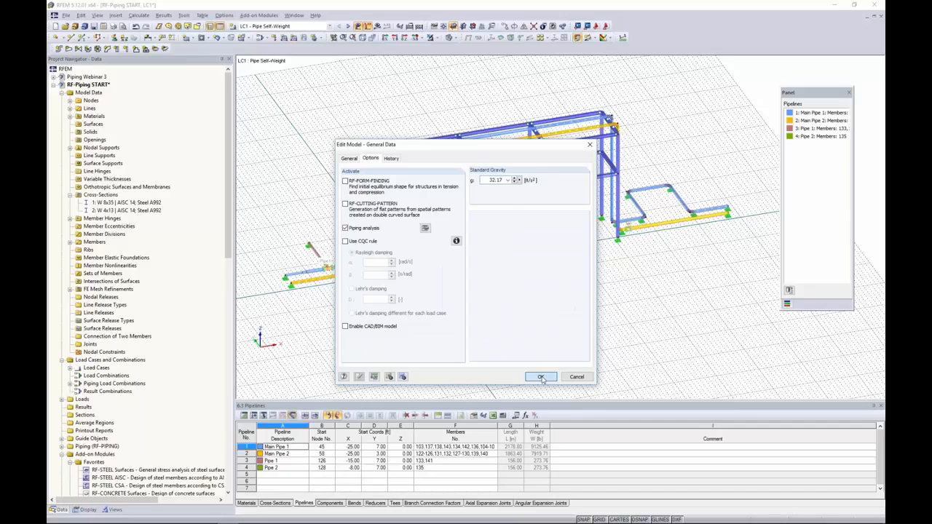
Reopen the load cases and combinations to review the regenerated piping load combinations and the expansion result combinations
click(261, 38)
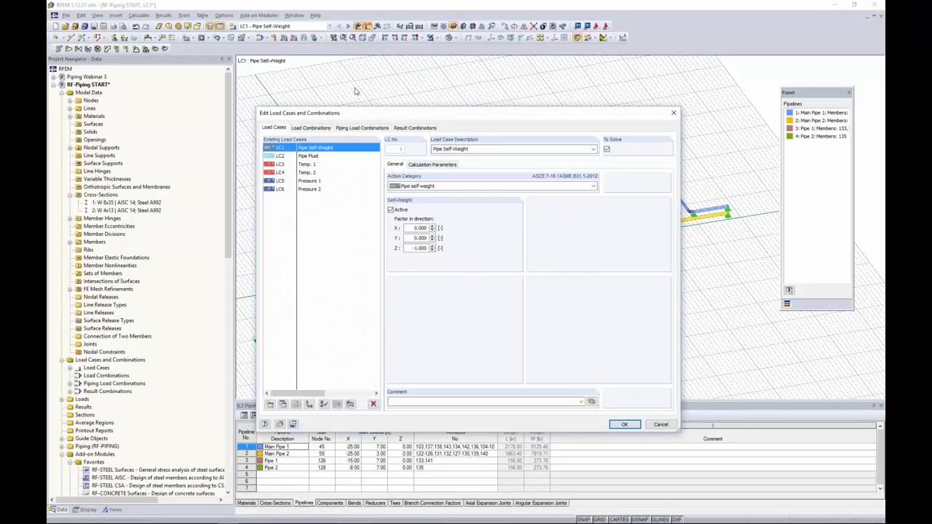
click(355, 128)
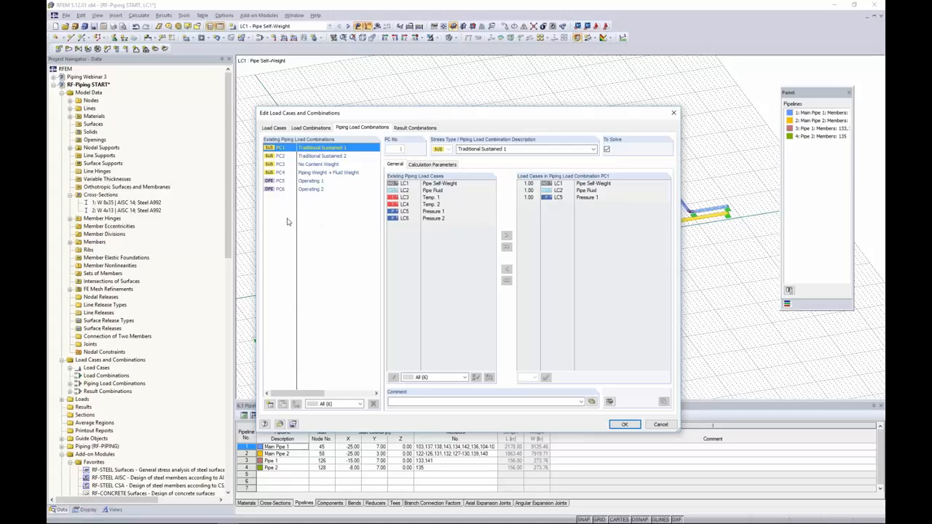
click(401, 129)
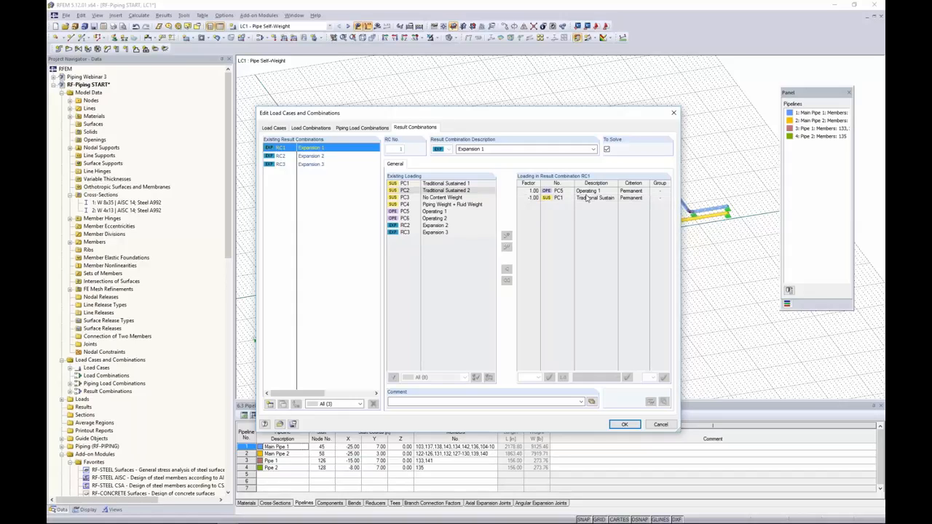
click(355, 129)
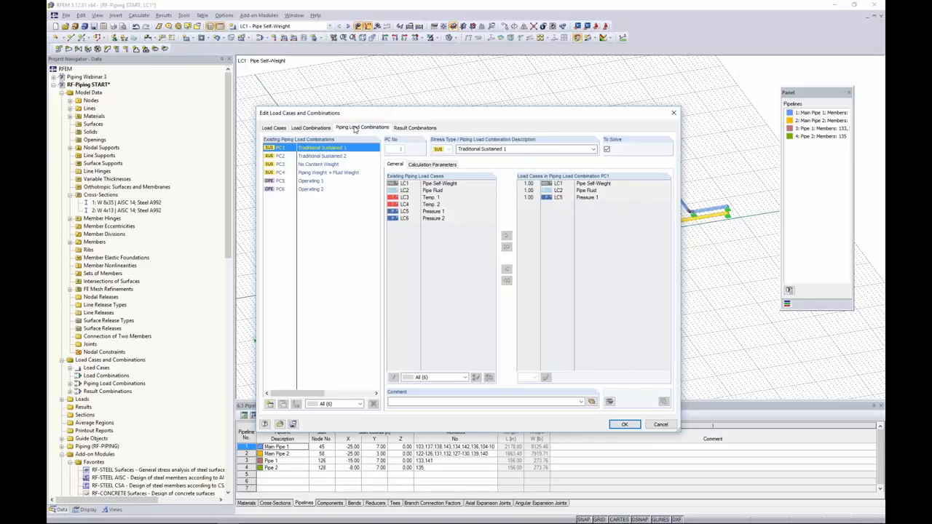
Review the load cases in Operating 1 and Traditional Sustained 1 and the expansion result combinations, and close without changes
click(318, 182)
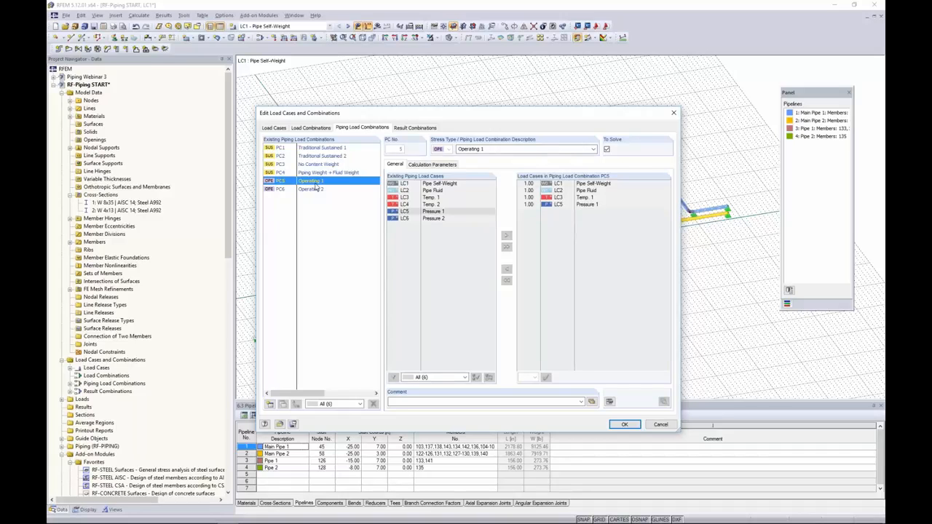
click(317, 148)
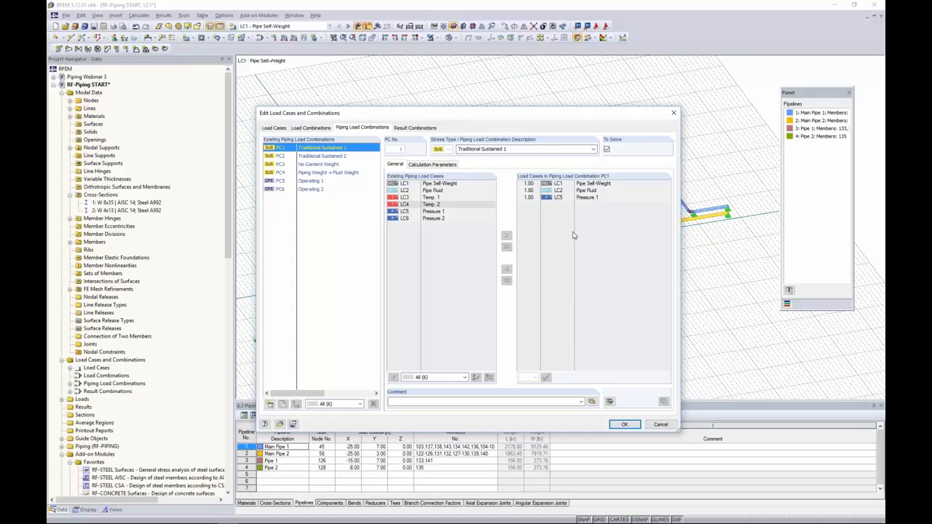
click(414, 128)
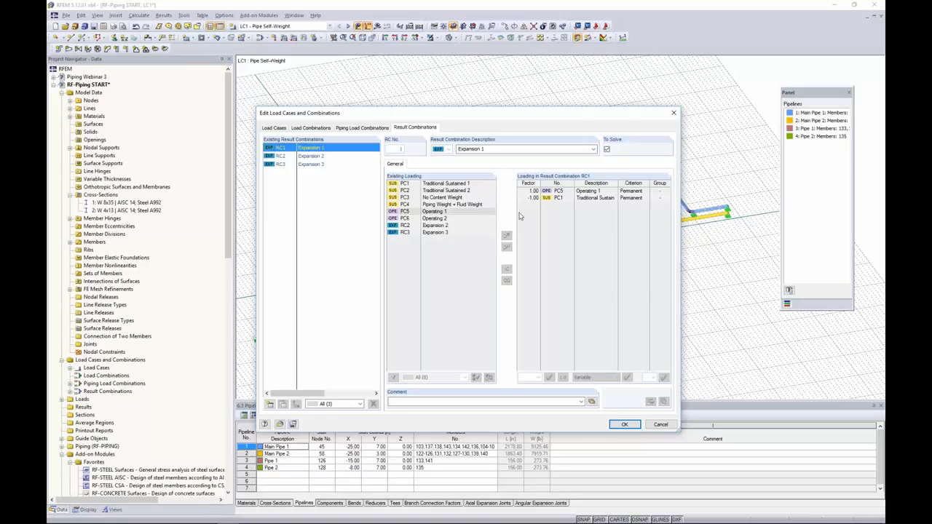
click(660, 426)
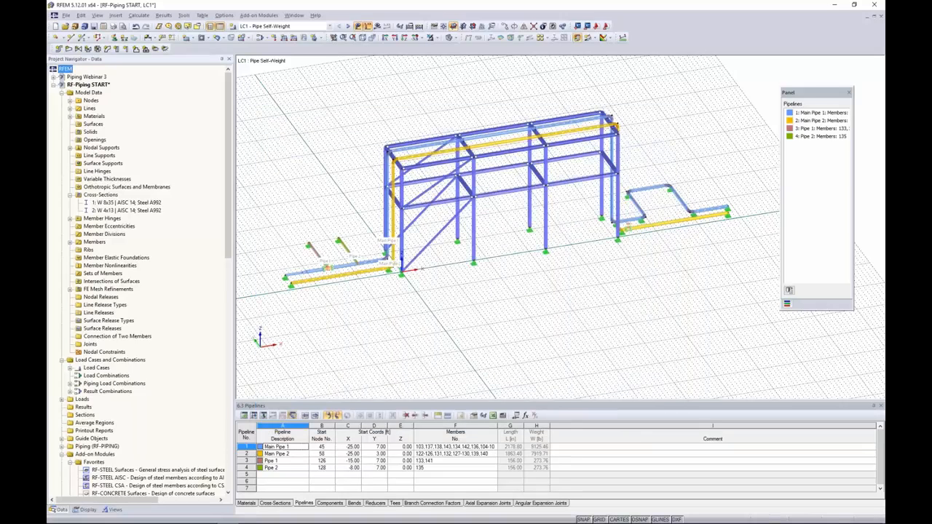
In the model's piping analysis settings, generate the expansion combinations as solved independently (piping load combinations)
right_click(85, 85)
click(114, 89)
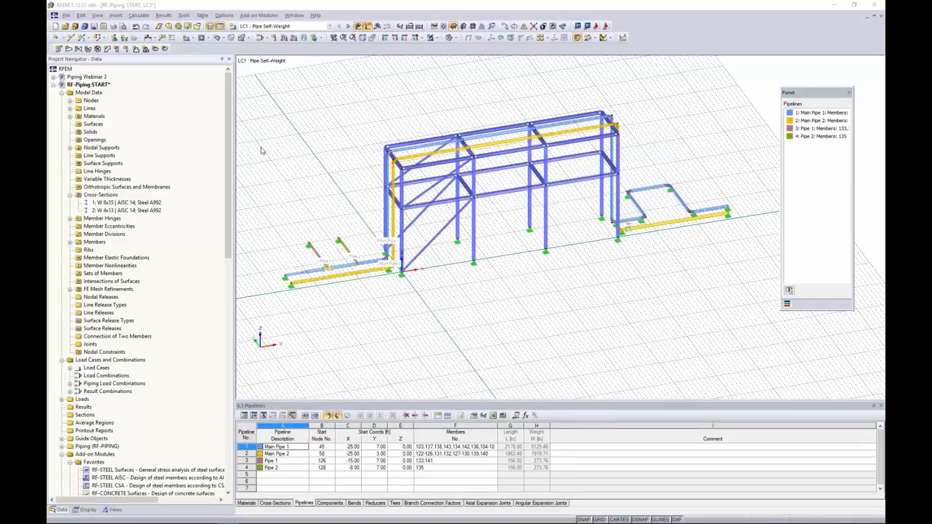
click(374, 161)
click(424, 229)
click(355, 276)
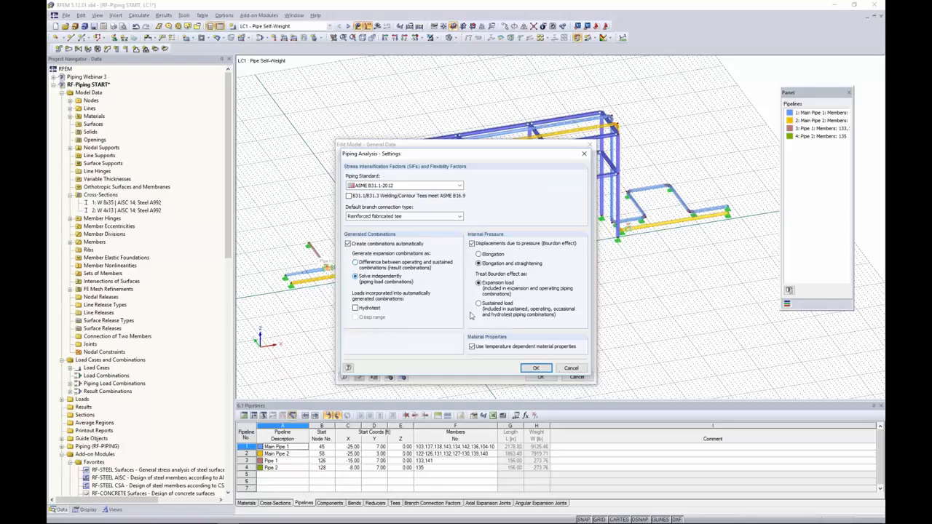
click(539, 369)
click(541, 376)
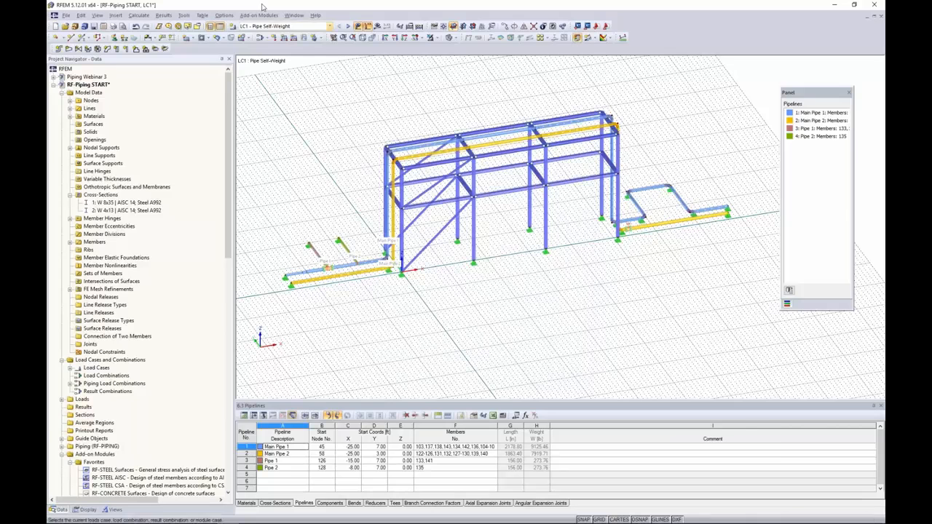
Make load case LC2 Pipe Fluid current and restrict the visible objects to the four generated pipelines
click(259, 27)
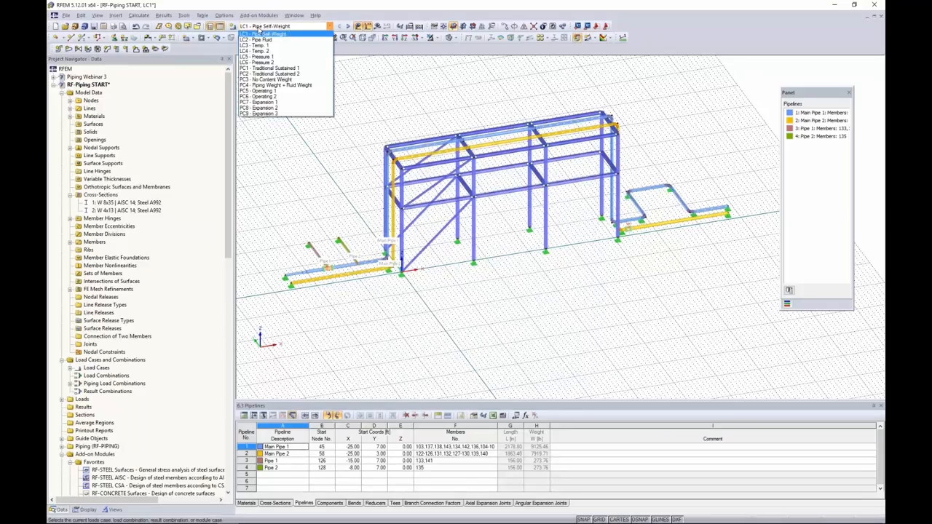
click(276, 40)
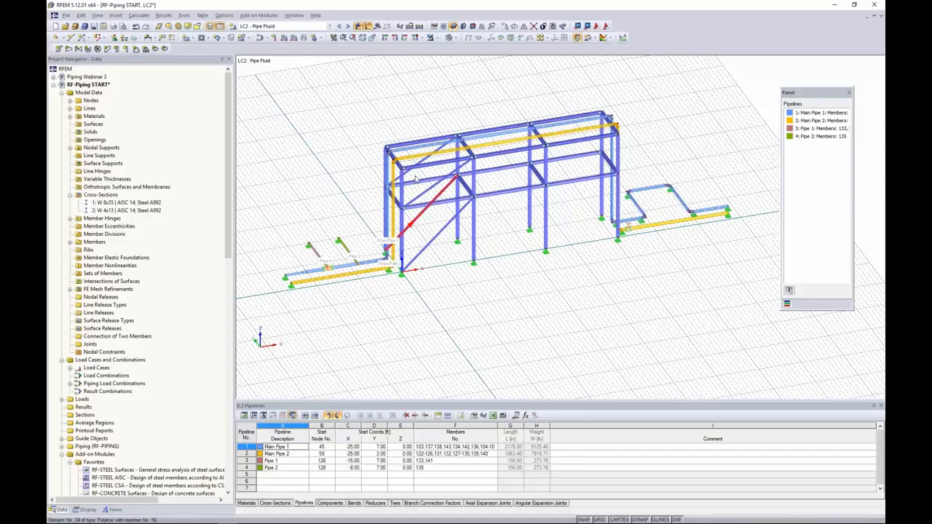
click(113, 510)
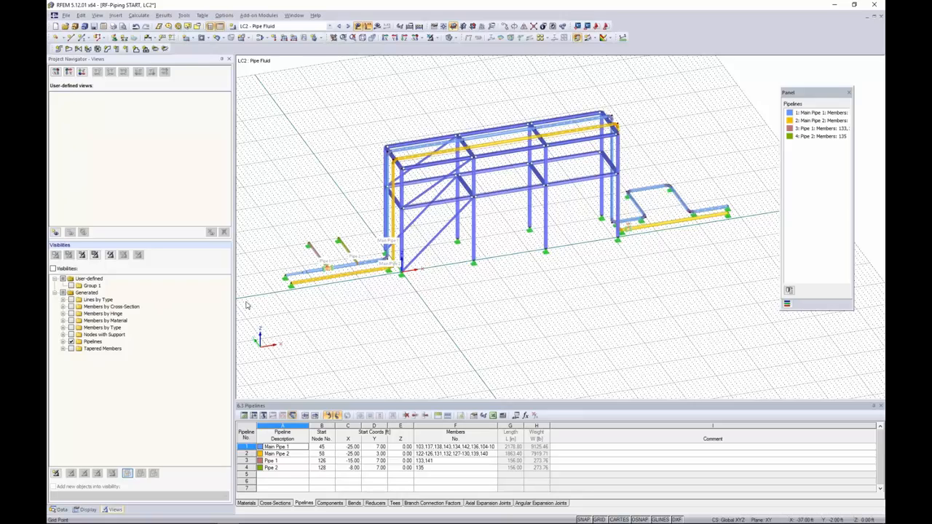
click(62, 342)
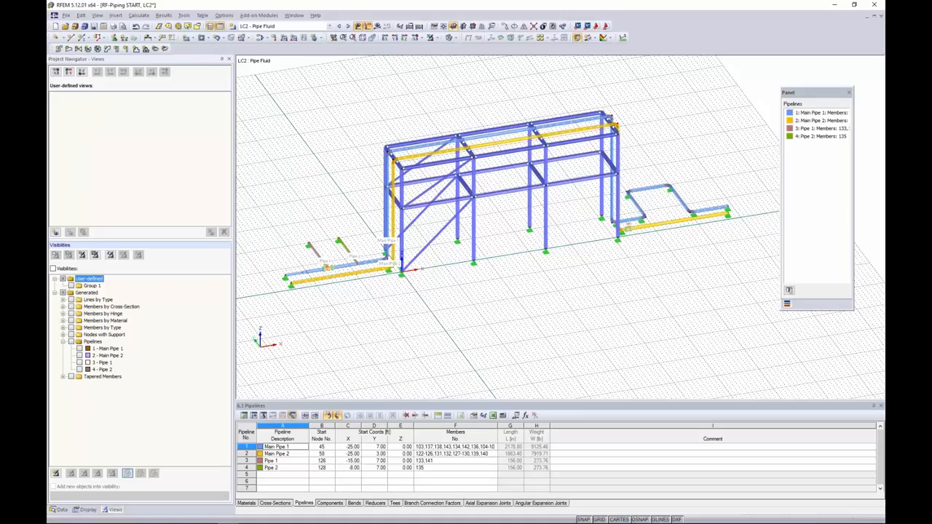
click(71, 341)
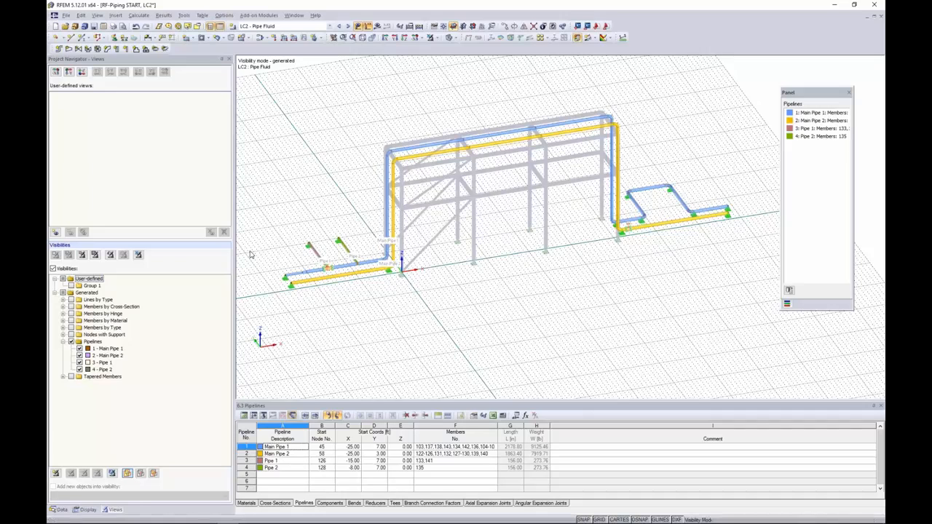
Select all visible pipelines and start a new member load on them with the extra load type Pipe content - full
scroll(647, 274, down, 1)
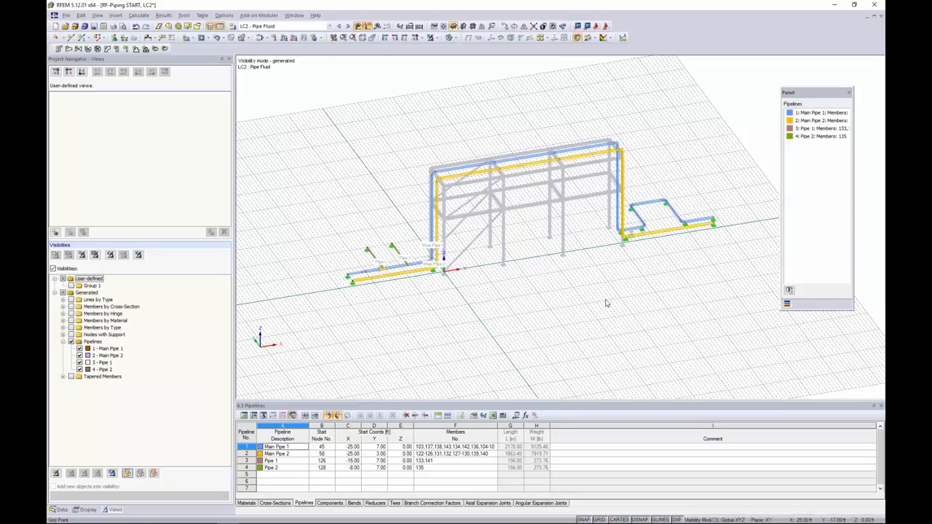
drag(740, 308, 316, 120)
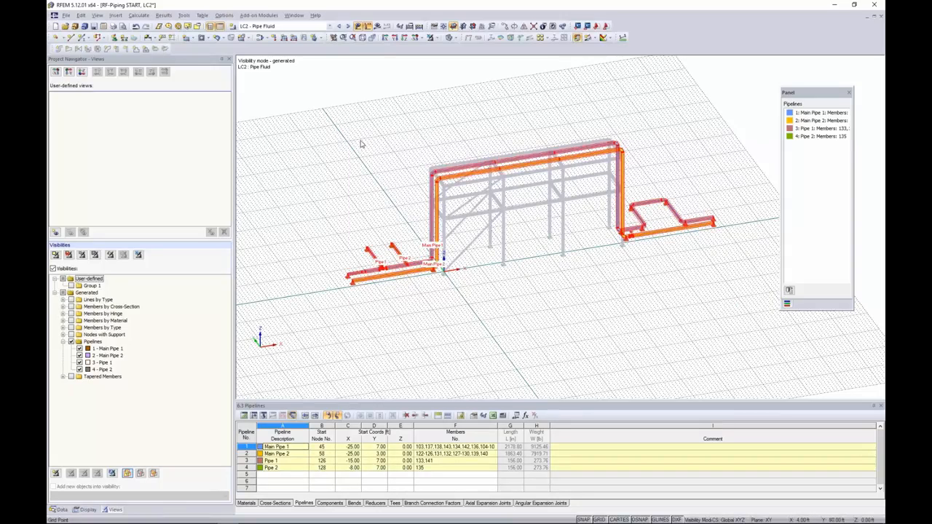
scroll(407, 200, up, 2)
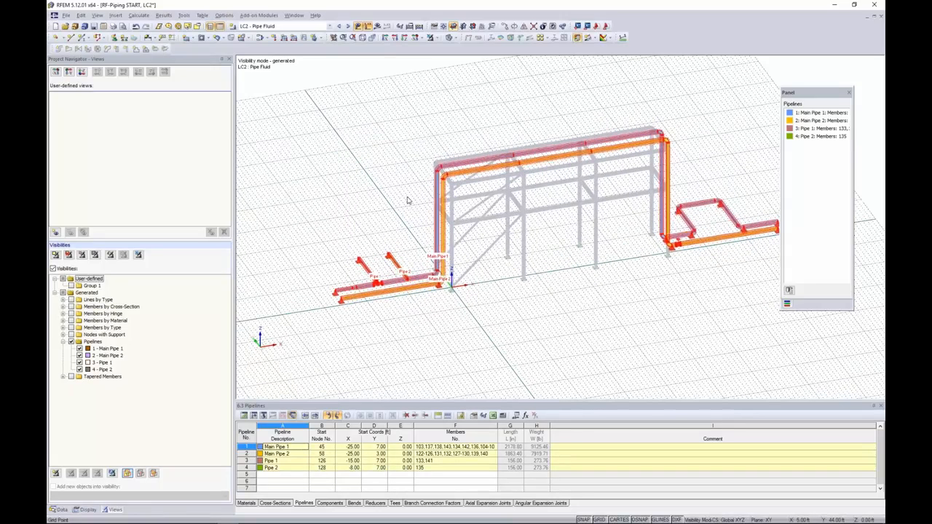
middle_drag(386, 190, 333, 158)
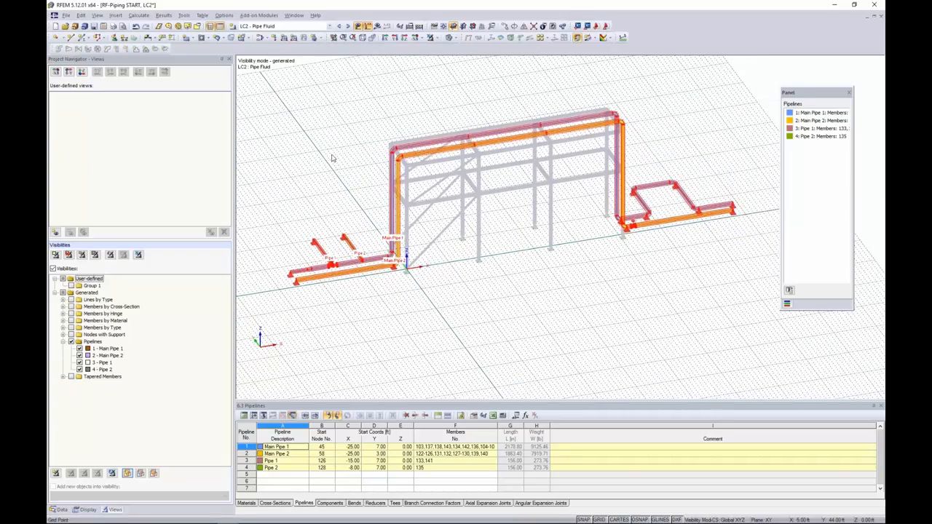
click(283, 38)
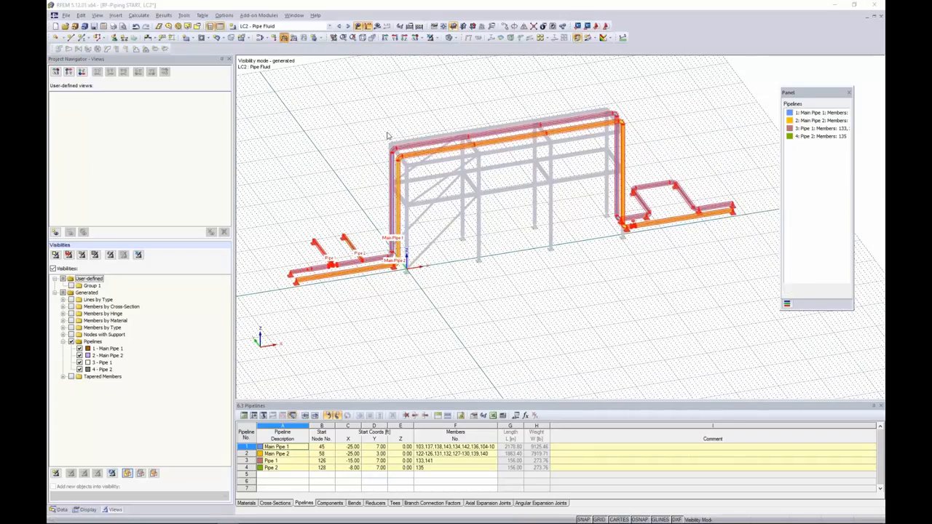
drag(389, 127, 385, 108)
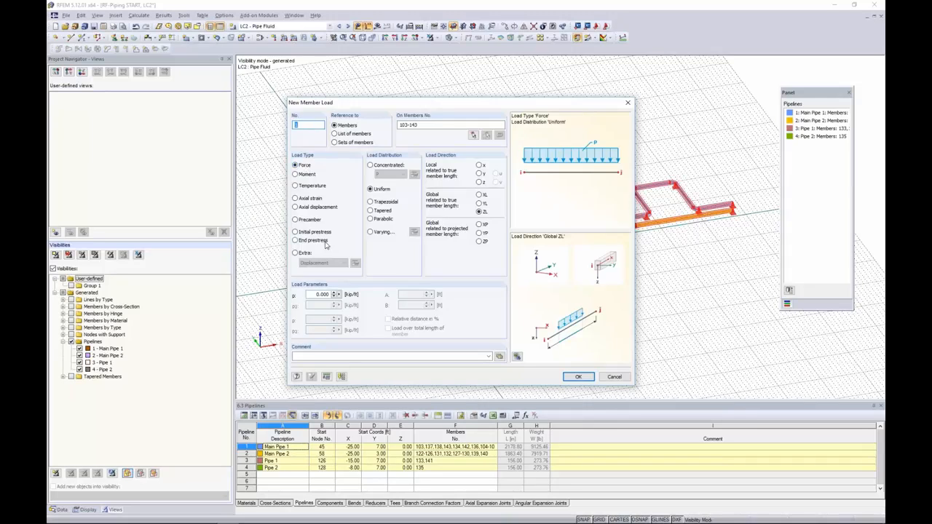
click(295, 253)
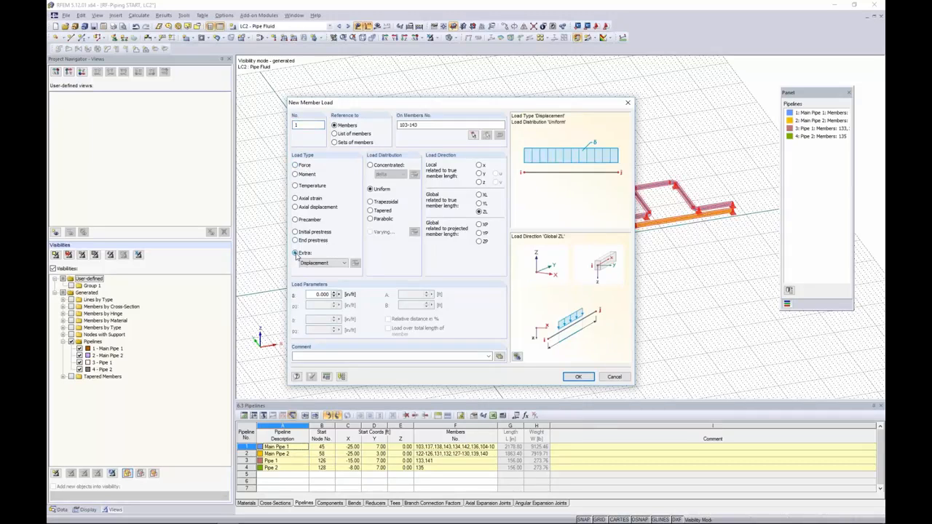
click(314, 263)
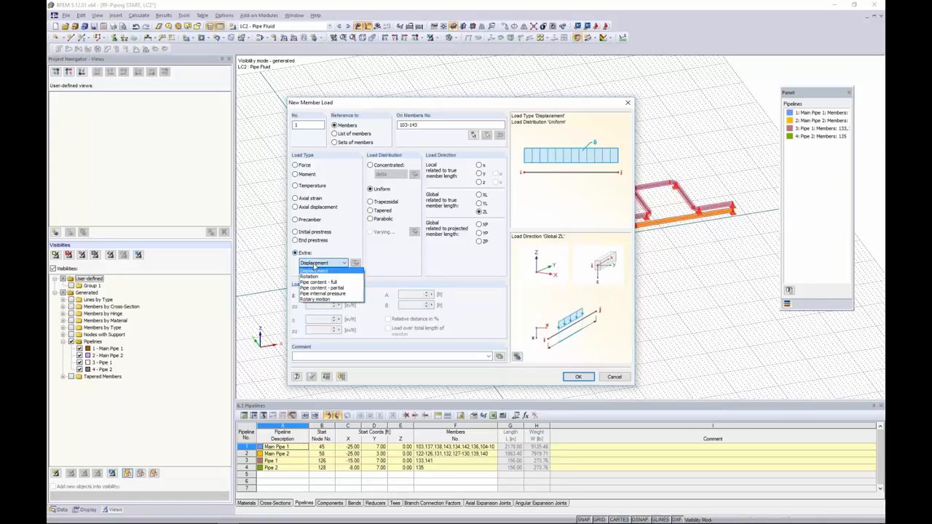
click(322, 283)
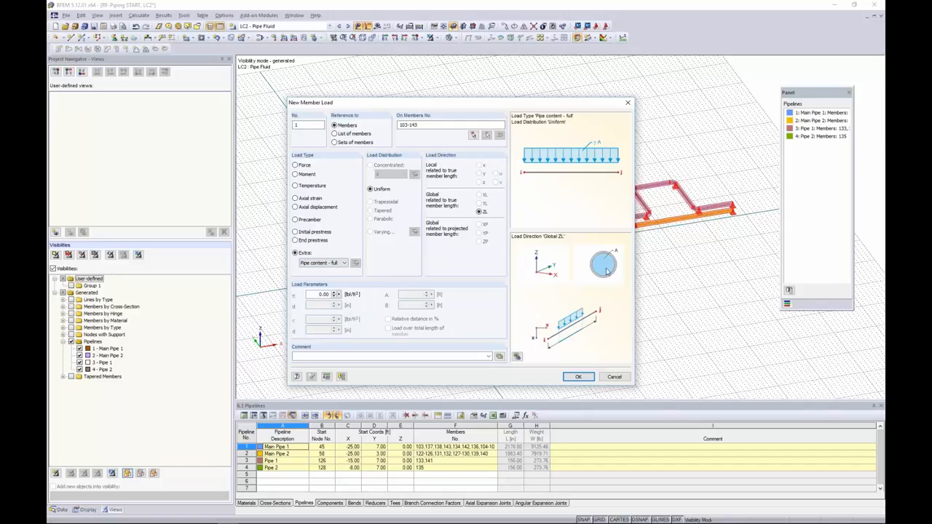
Compare the partial pipe content option, return to full content and apply the load with a specific weight of -62.4 lbf/ft³
double_click(320, 294)
click(322, 264)
click(322, 289)
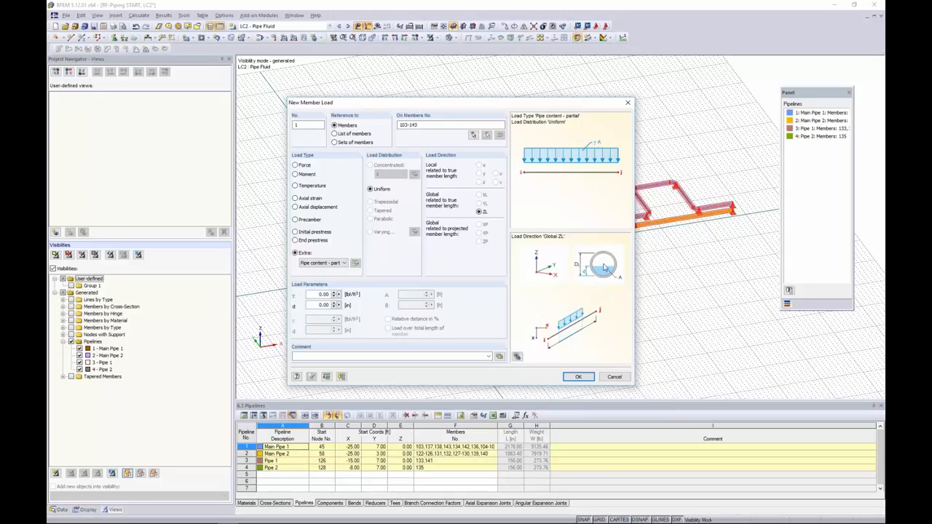
click(320, 263)
click(314, 282)
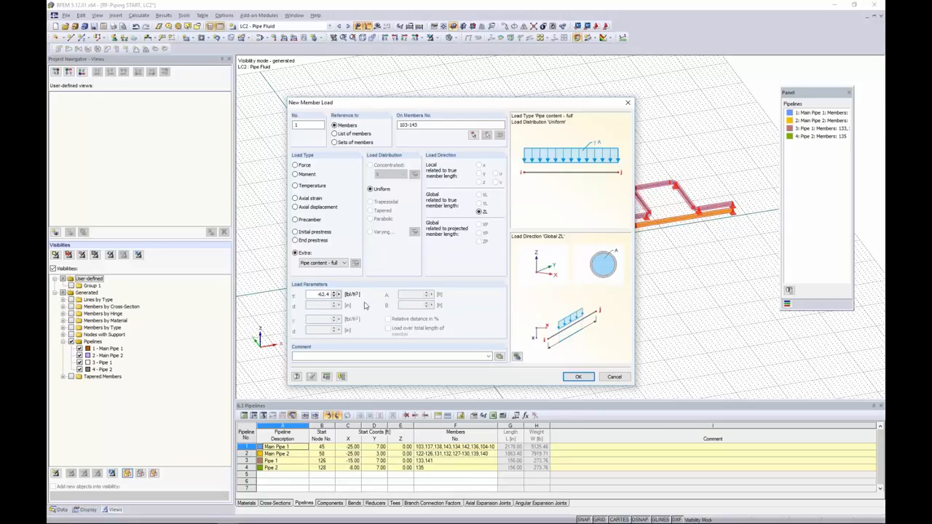
click(580, 379)
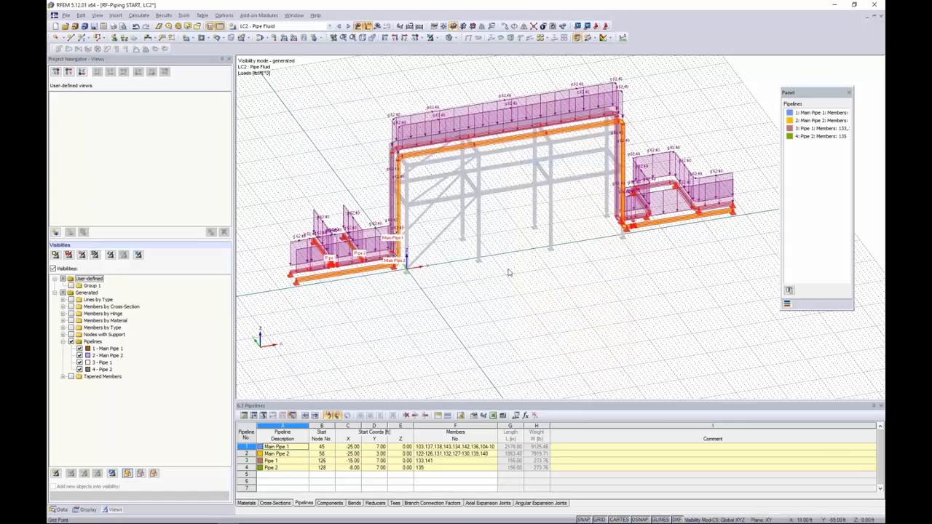
scroll(493, 272, up, 2)
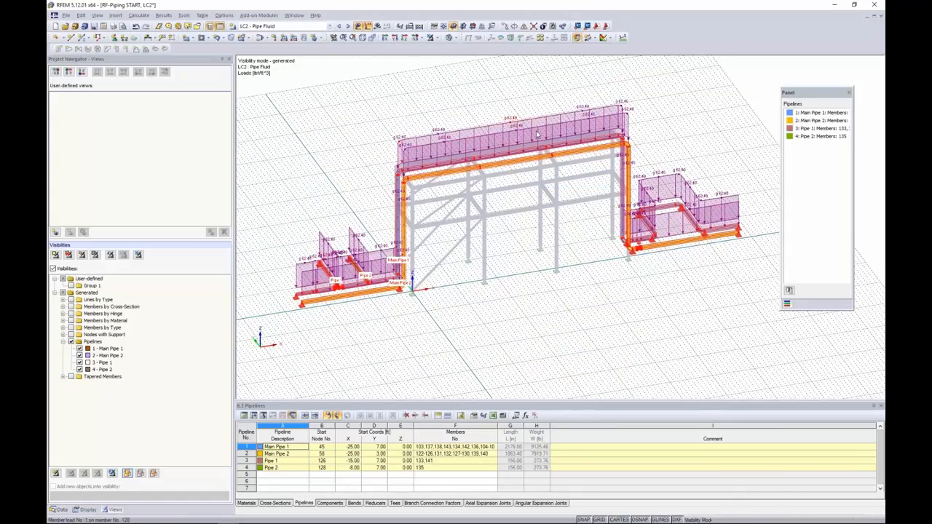
In load case LC3 Temp. 1, apply a uniform temperature member load of 65 °F (Tc) to the selected pipe members
click(348, 26)
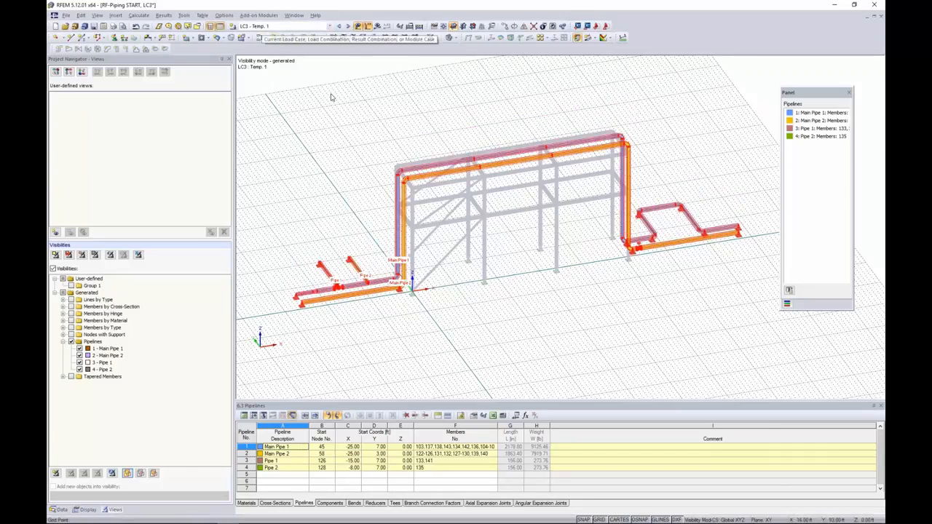
click(284, 37)
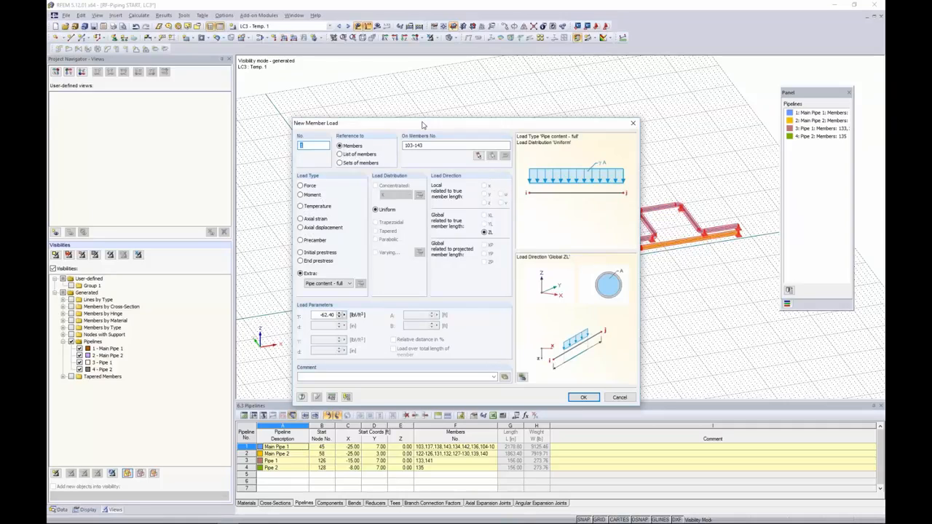
click(301, 207)
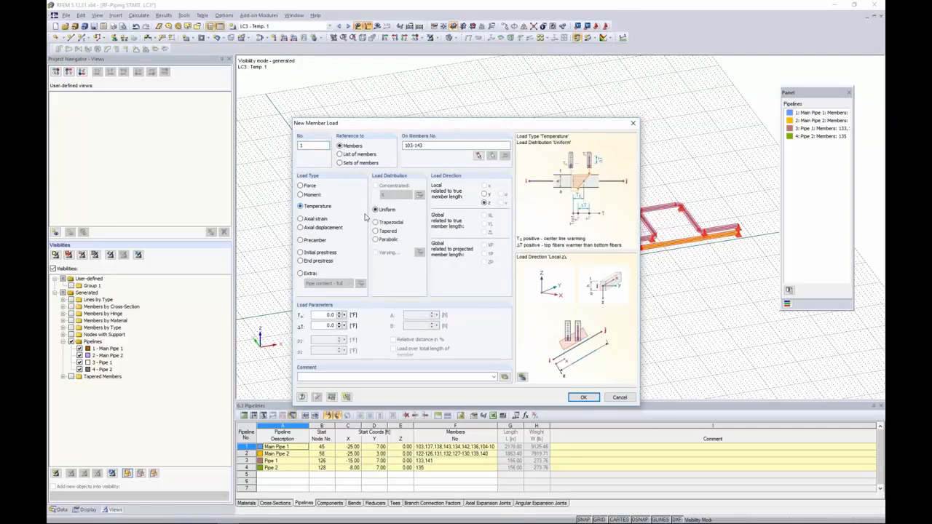
double_click(328, 315)
text(65)
click(587, 397)
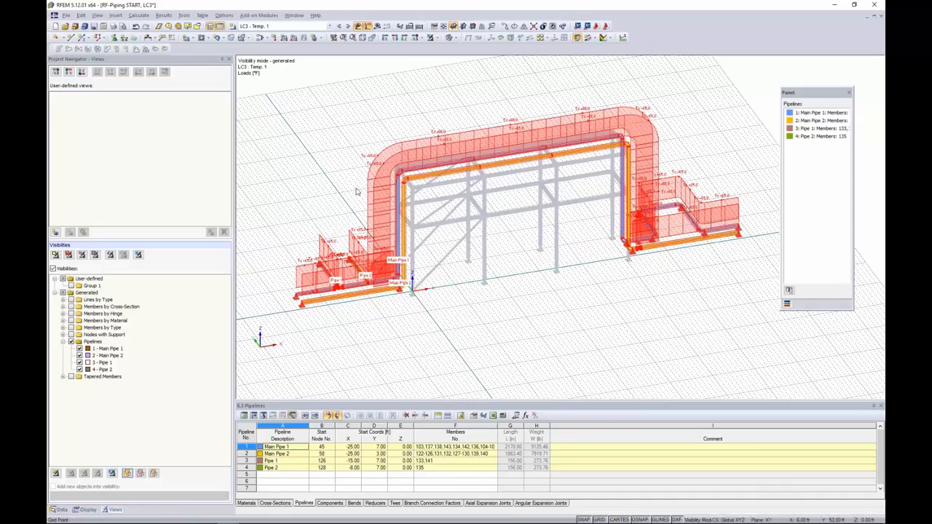
In load case LC4 Temp. 2, apply a uniform temperature member load of 85 °F (Tc) to the selected pipe members
click(347, 25)
click(286, 40)
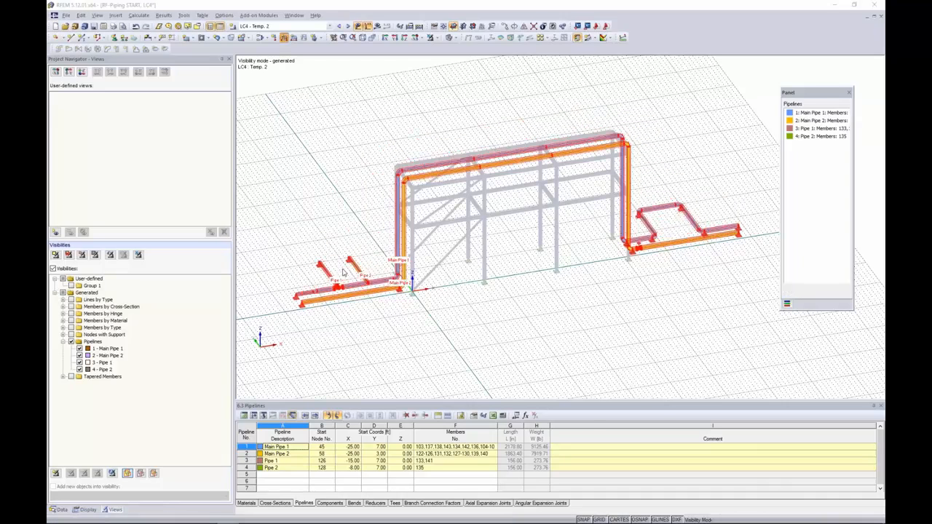
click(344, 275)
double_click(325, 315)
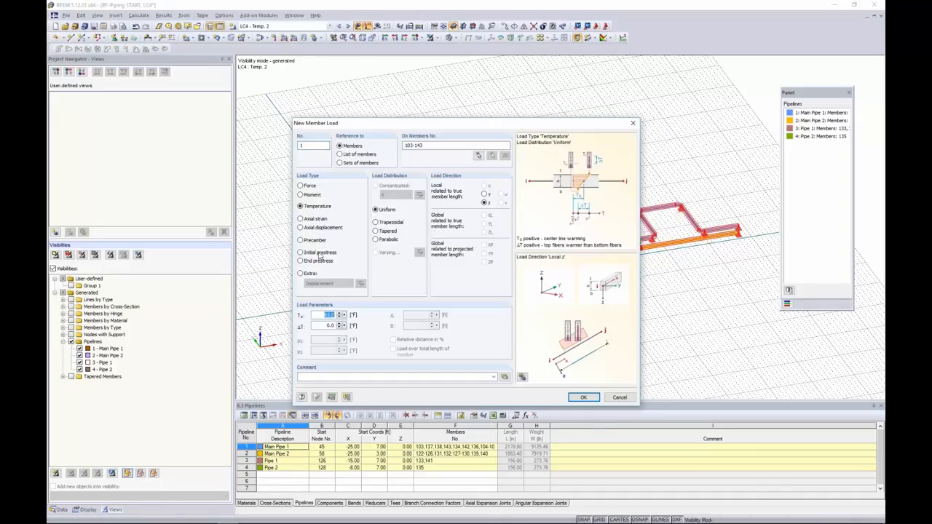
text(85)
click(584, 397)
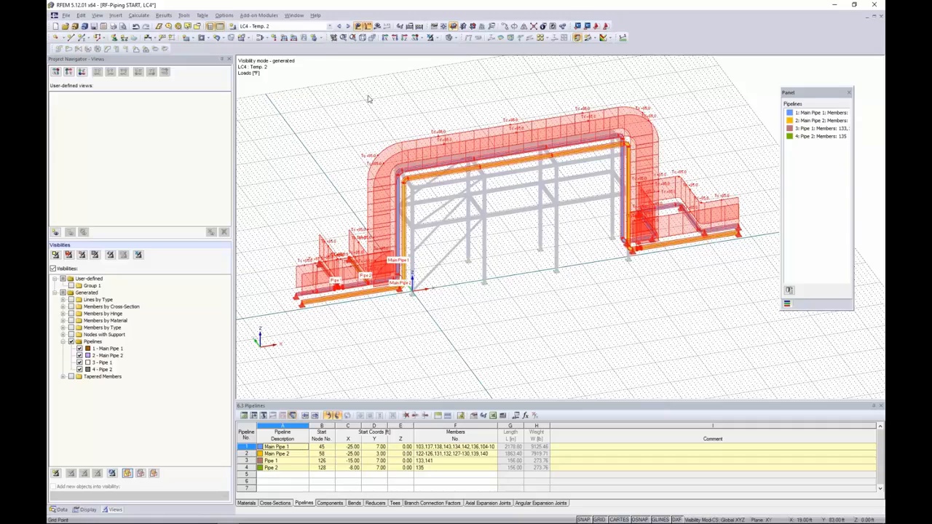
In load case LC5 Pressure 1, apply an extra member load of type Pipe internal pressure at 145 psi to members 103-143
click(348, 27)
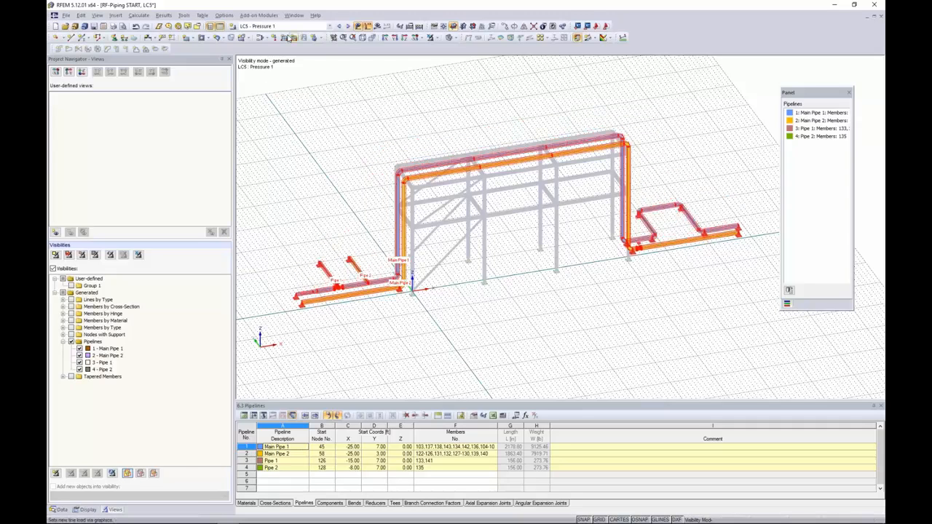
click(285, 40)
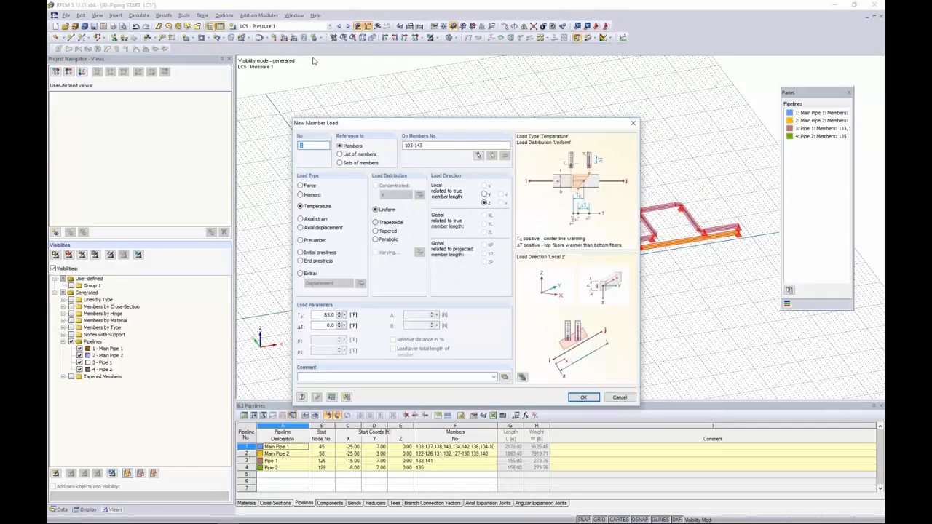
click(300, 273)
click(328, 283)
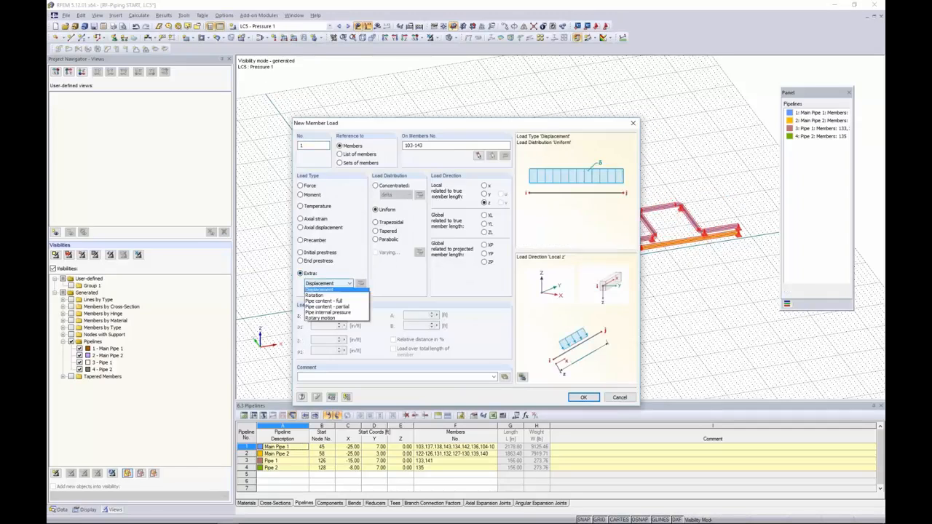
click(324, 314)
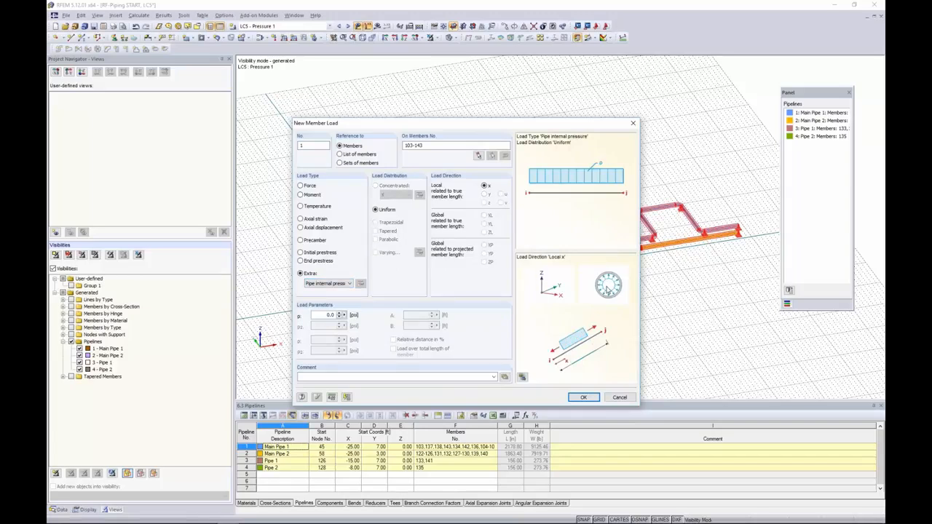
drag(346, 314, 355, 309)
text(145)
click(583, 397)
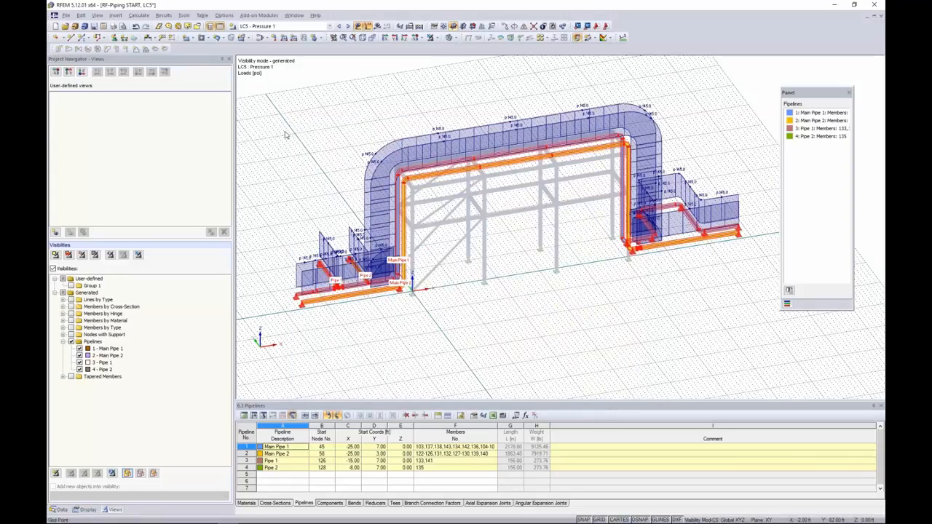
In load case LC6 Pressure 2, apply a pipe internal pressure member load of 218 psi to members 103-143
click(348, 27)
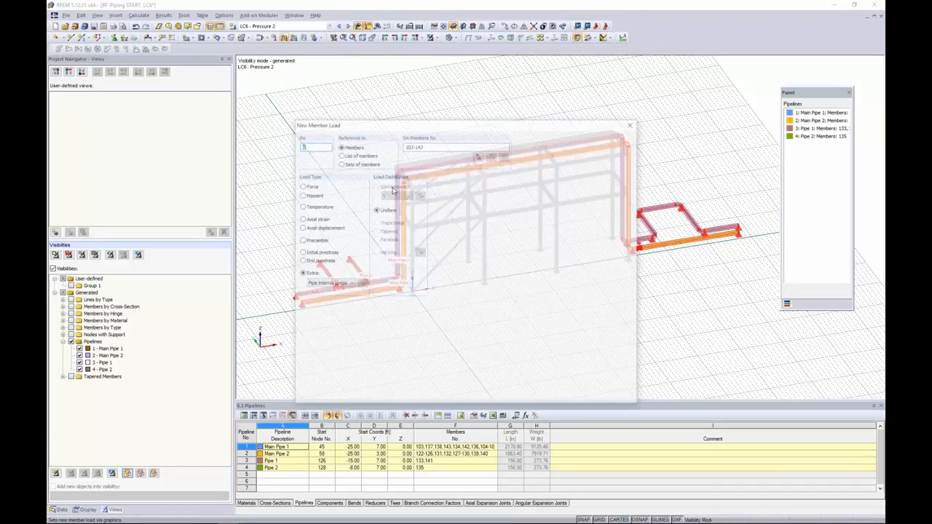
drag(319, 316, 353, 315)
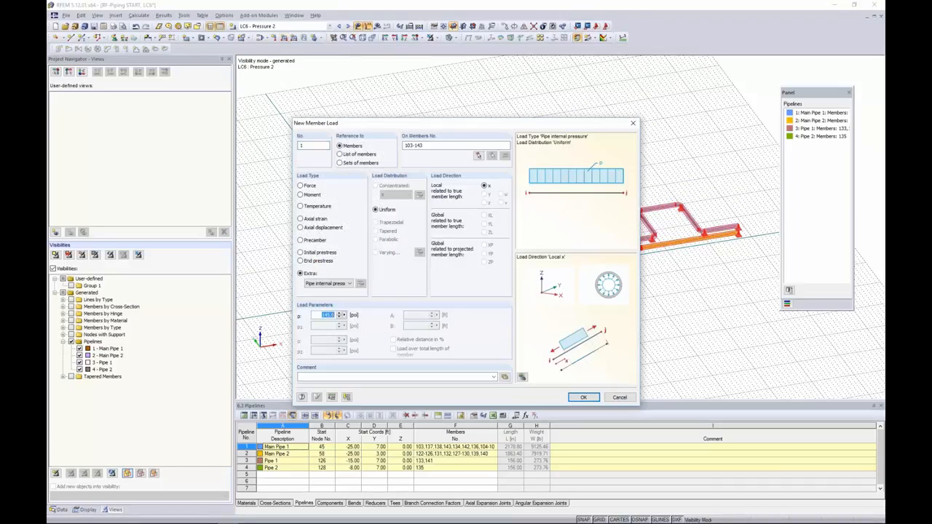
text(218)
click(574, 398)
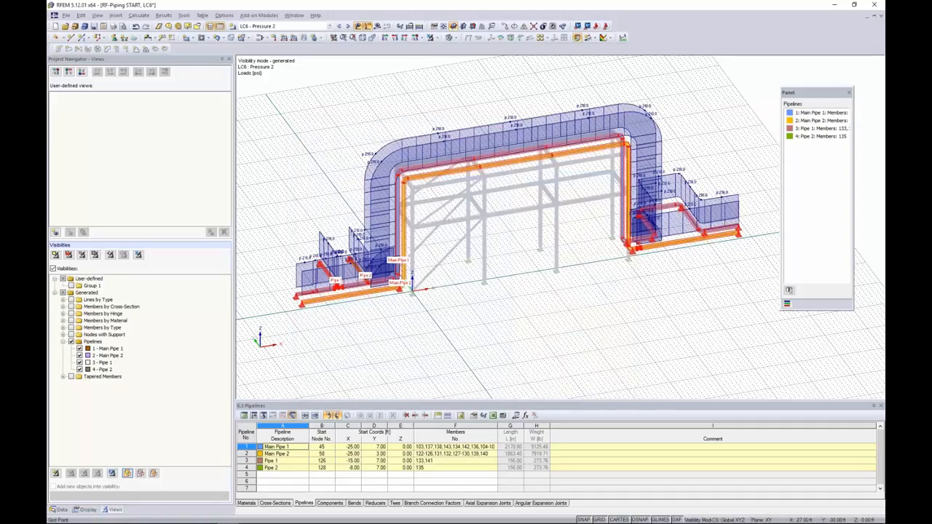
Go through the load cases and piping combinations up to PC5 Operating 1 and examine the loads on the pipelines
click(339, 26)
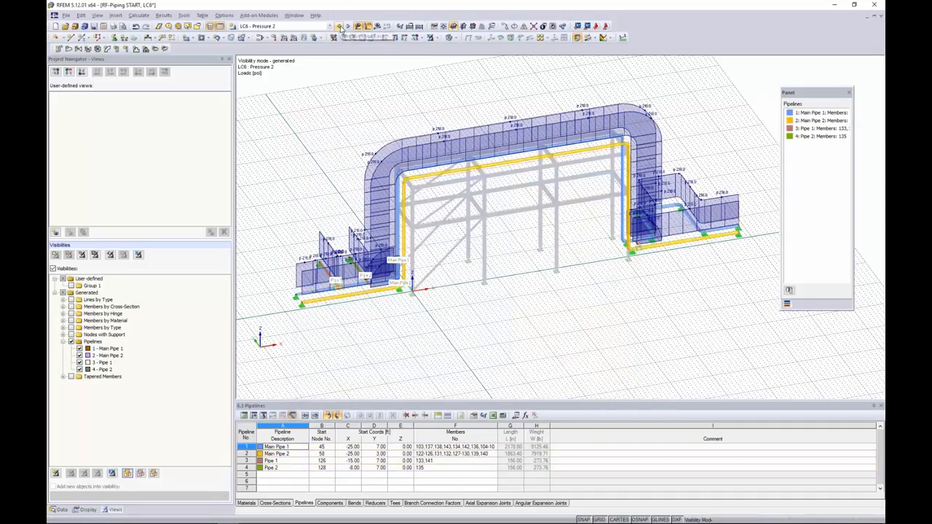
click(339, 26)
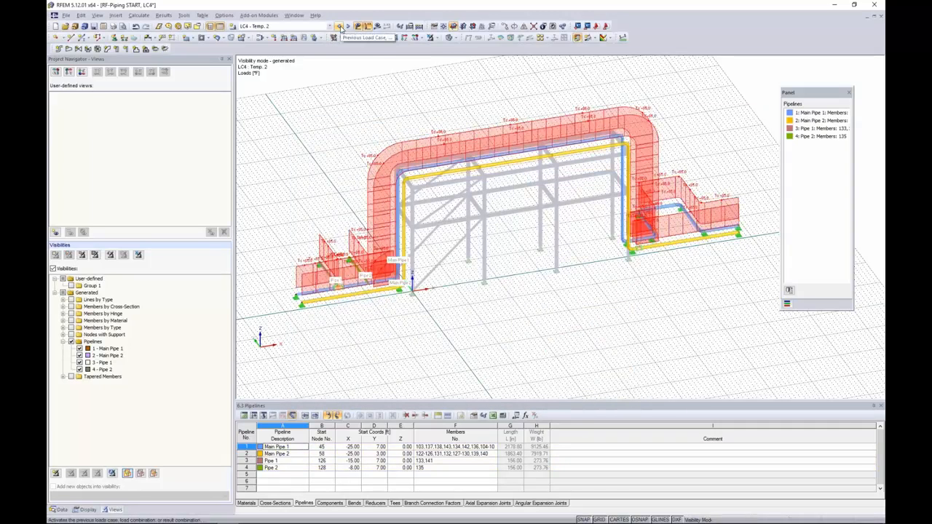
click(348, 26)
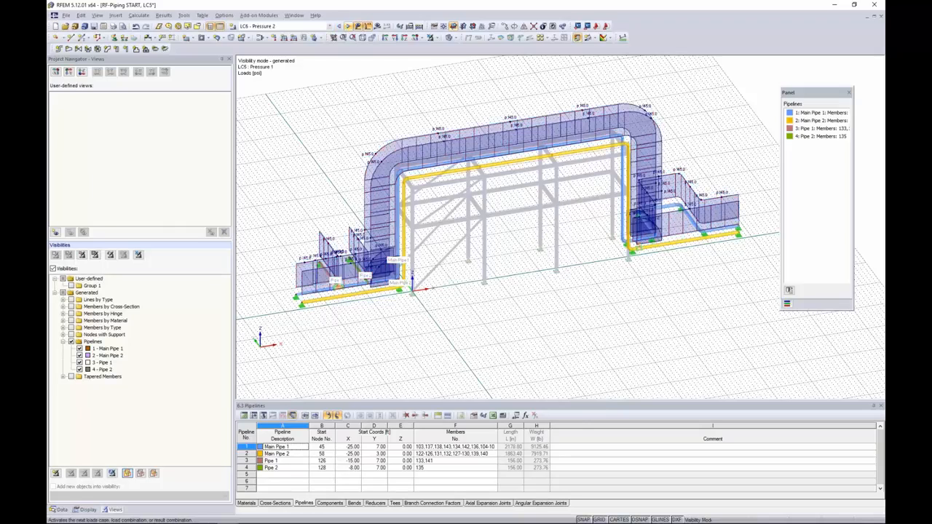
click(349, 26)
click(349, 26)
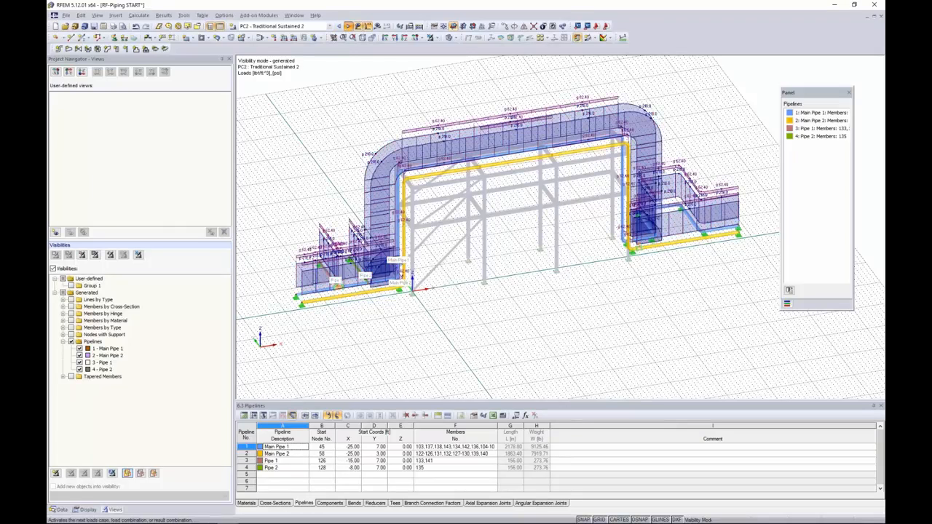
click(349, 26)
click(349, 27)
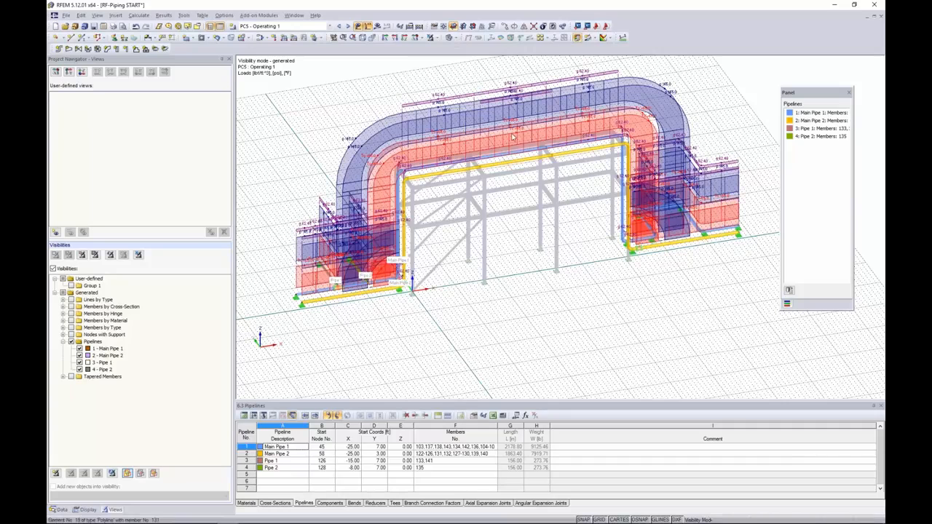
mouse_move(507, 285)
middle_down()
mouse_move(512, 316)
mouse_move(505, 289)
middle_up()
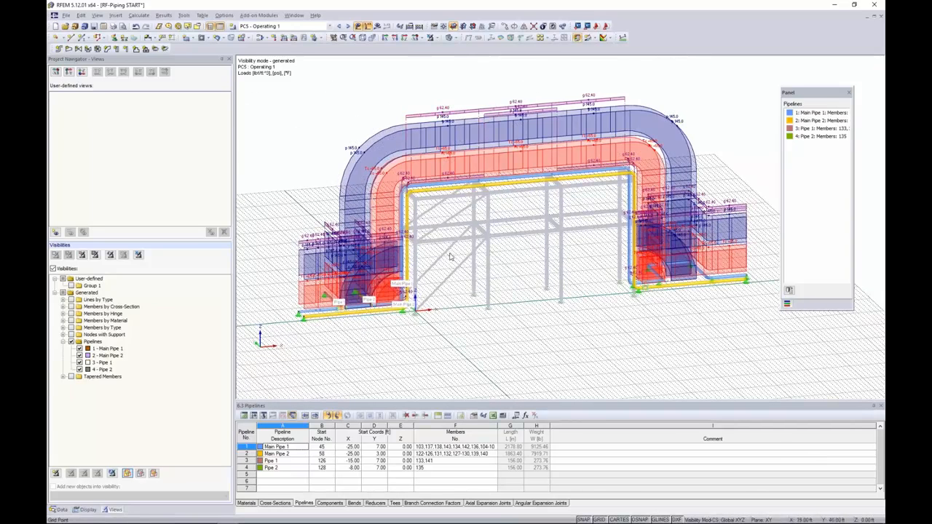
ctrl+middle_drag(472, 246, 530, 277)
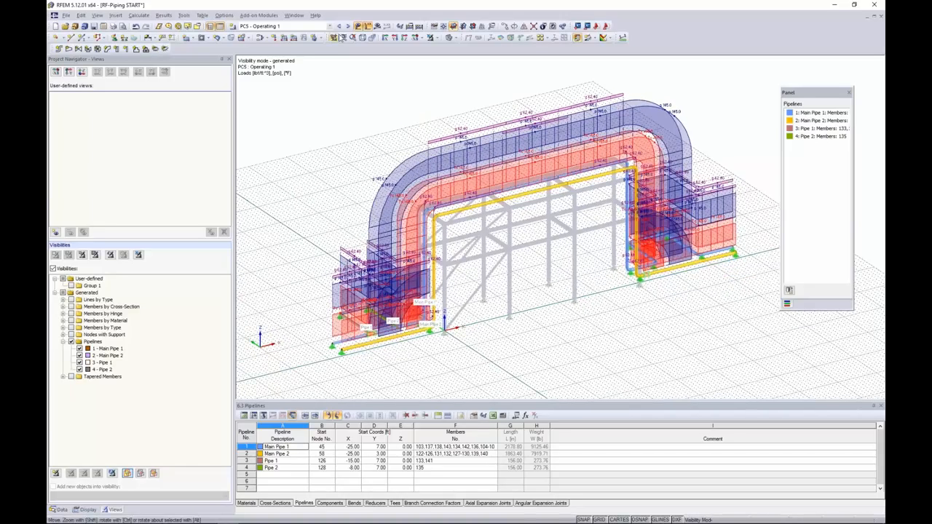
Hide the load display and cancel visibility mode to show the full pipe rack together with the pipelines
click(357, 26)
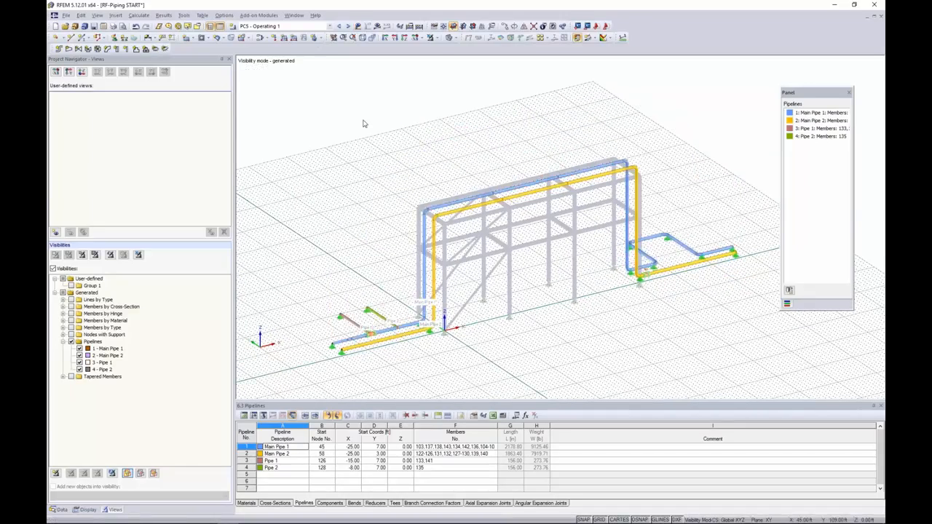
click(431, 37)
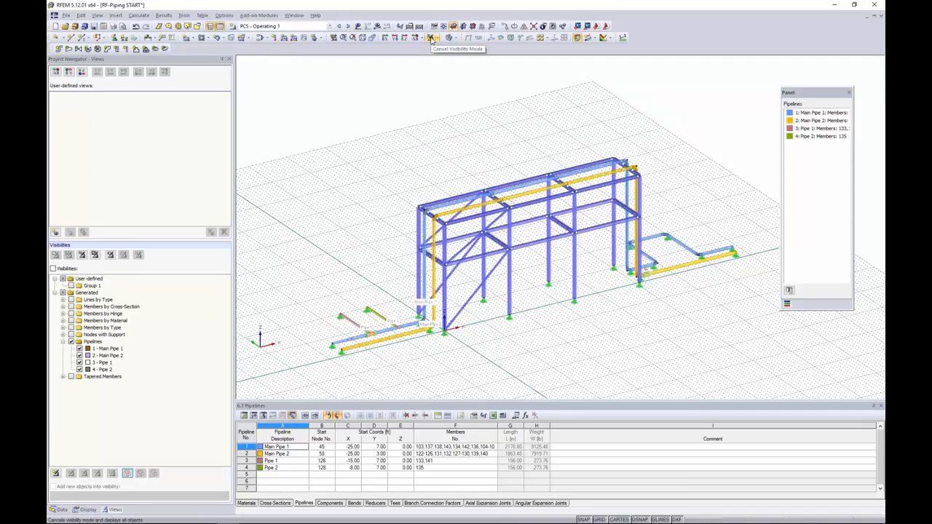
scroll(429, 146, down, 2)
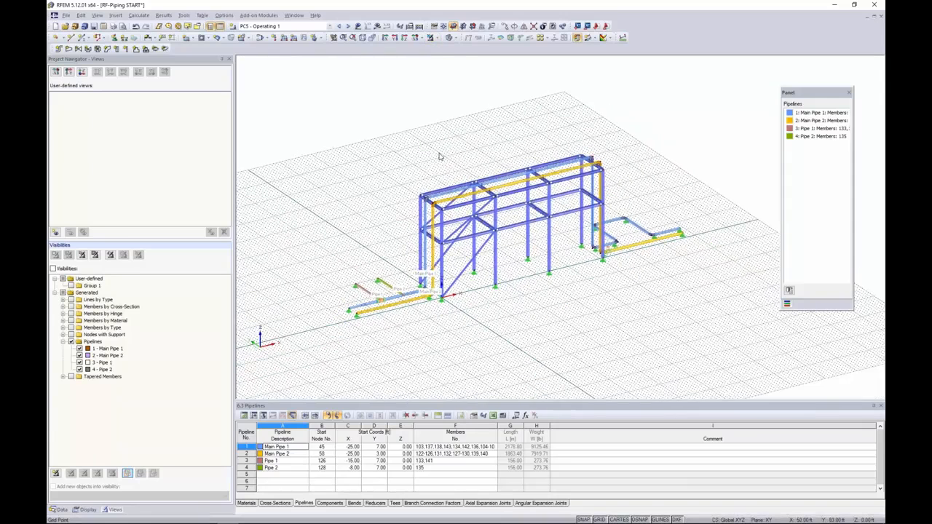
ctrl+middle_drag(442, 159, 410, 144)
scroll(419, 196, up, 5)
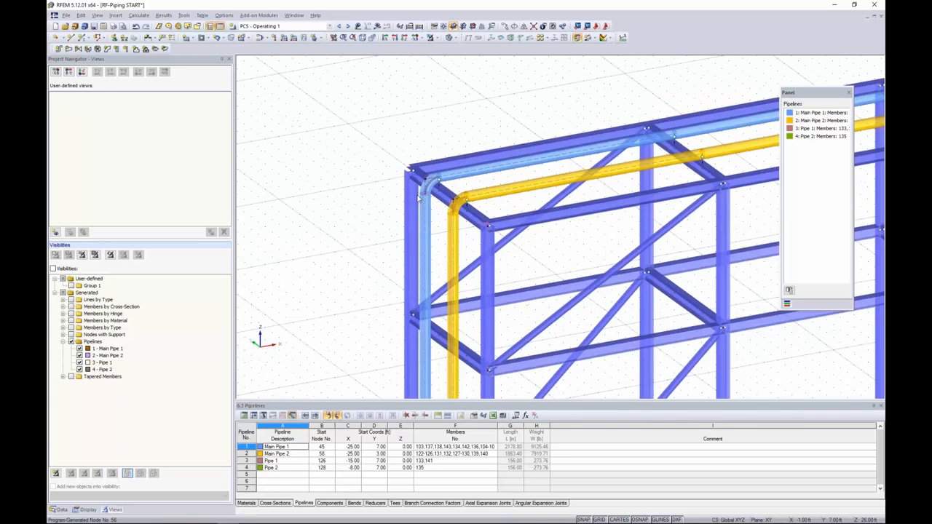
scroll(461, 196, down, 5)
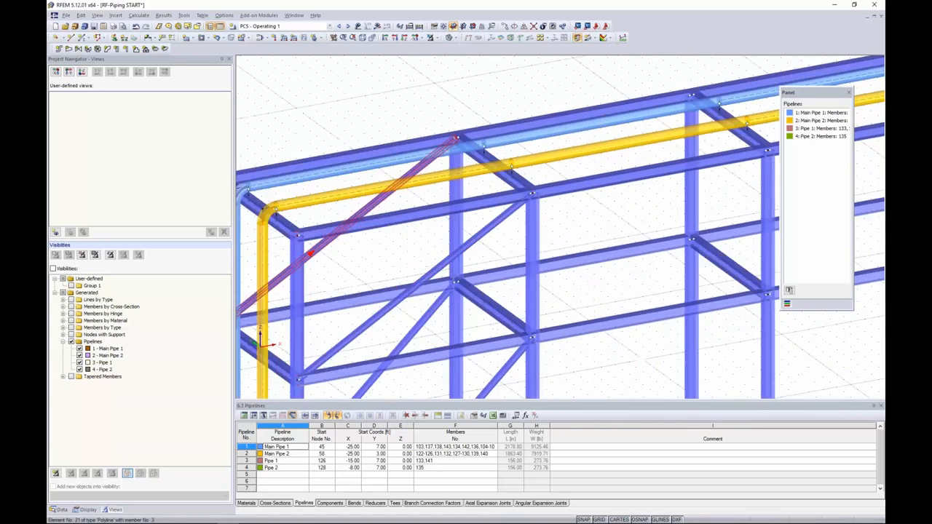
scroll(469, 191, down, 3)
scroll(470, 192, down, 2)
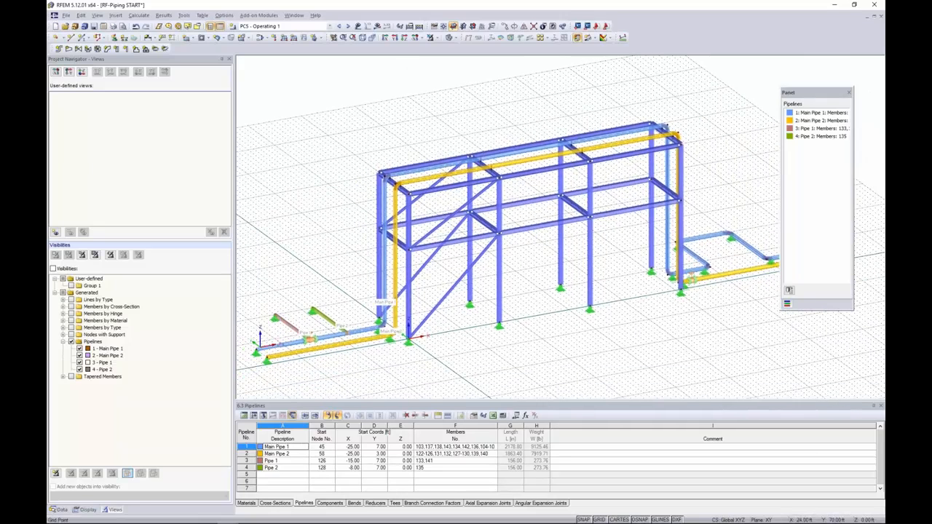
Start the RF-PIPING Design add-on module from the favorite add-on modules of the RF-Piping START model
click(59, 509)
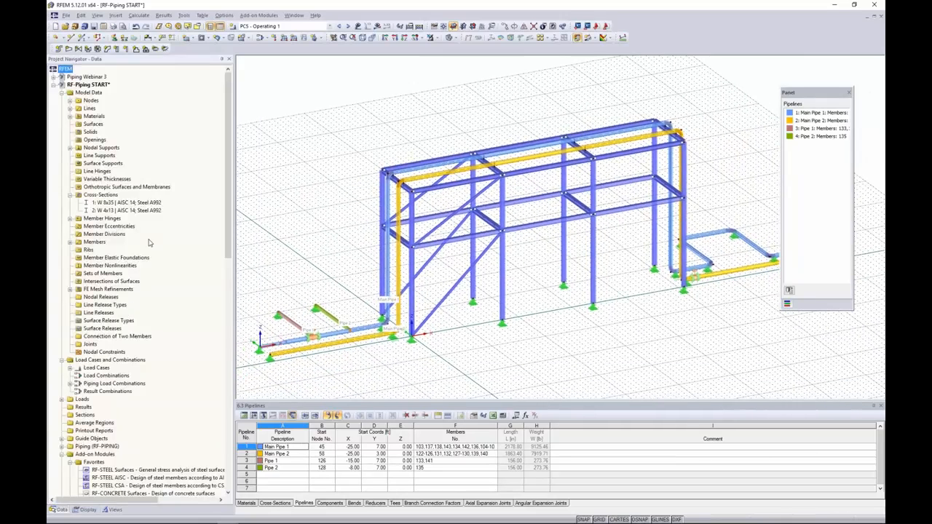
scroll(164, 193, down, 10)
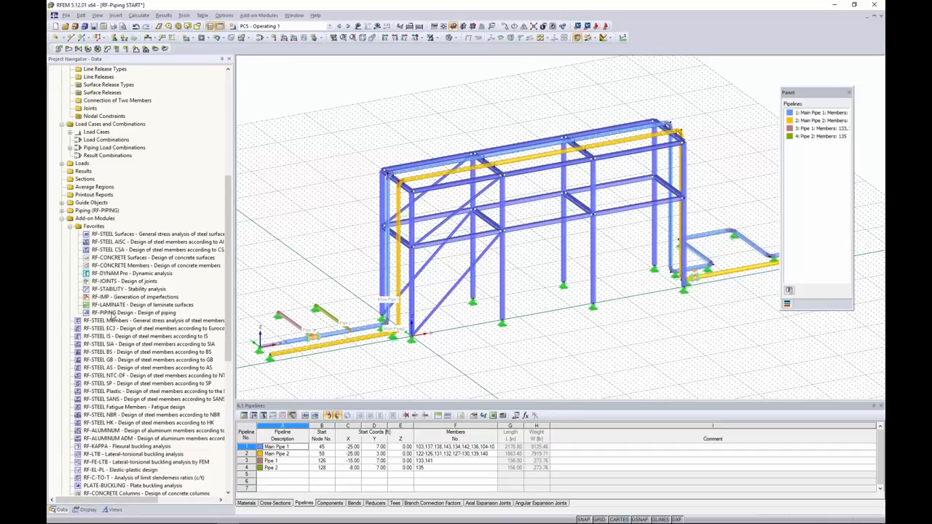
scroll(113, 313, down, 2)
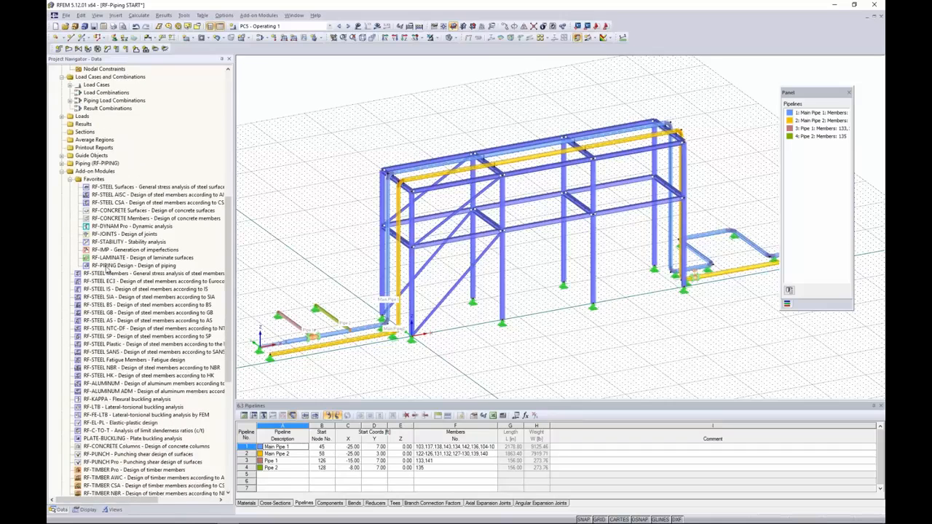
right_click(107, 266)
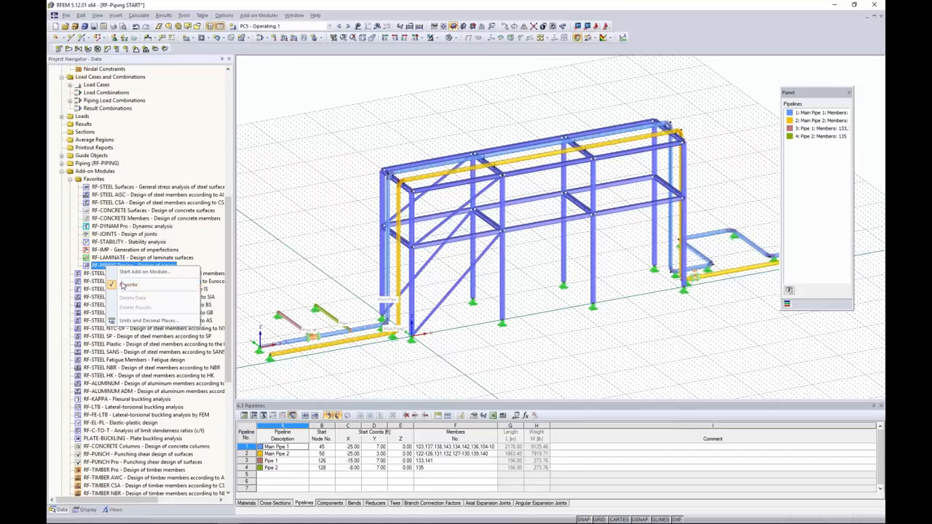
click(135, 271)
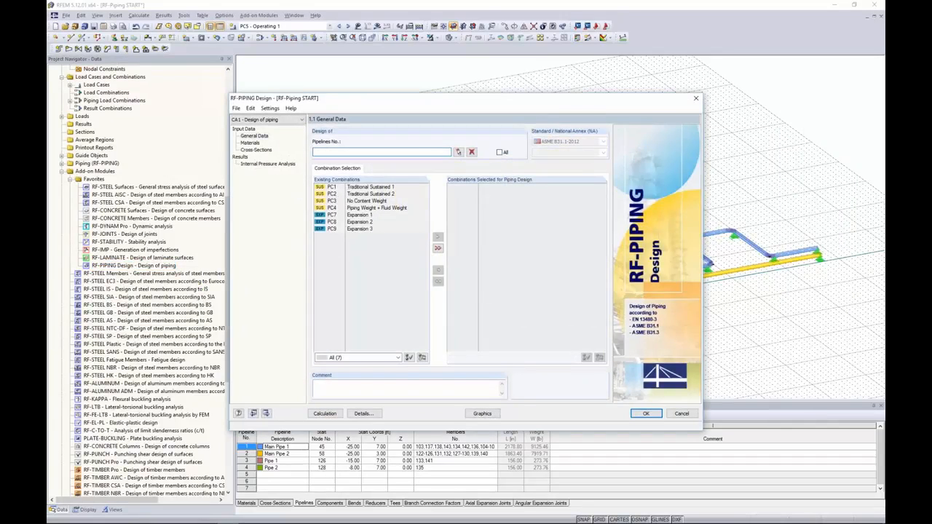
Set the piping design to cover all pipelines and select all existing sustained and expansion combinations for it
drag(475, 104, 510, 96)
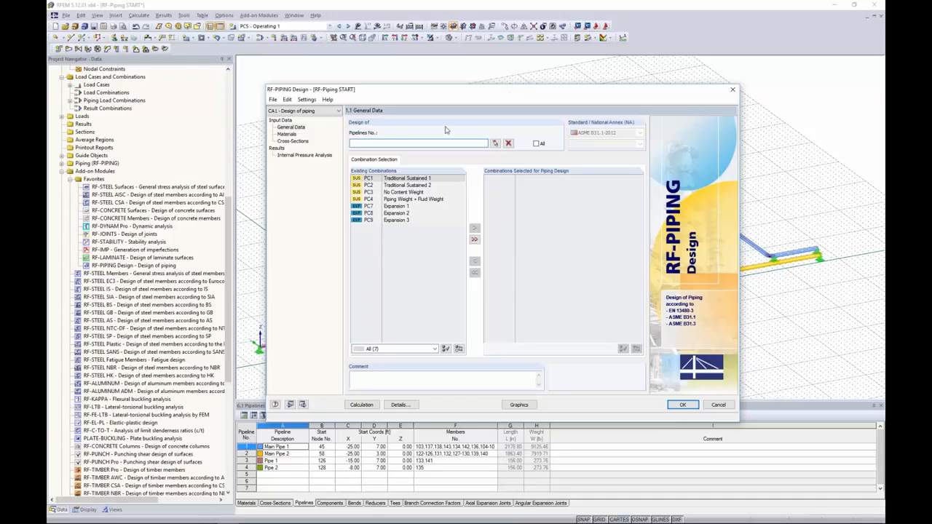
click(536, 144)
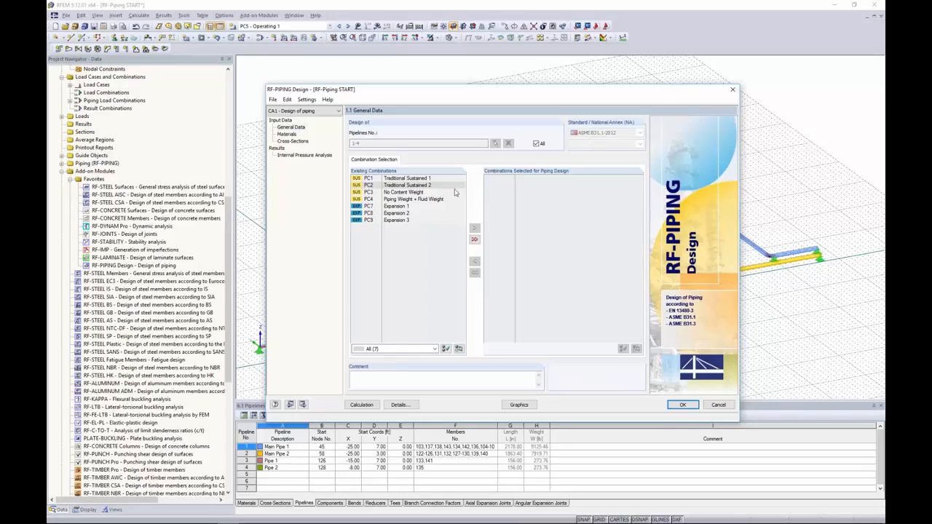
click(474, 240)
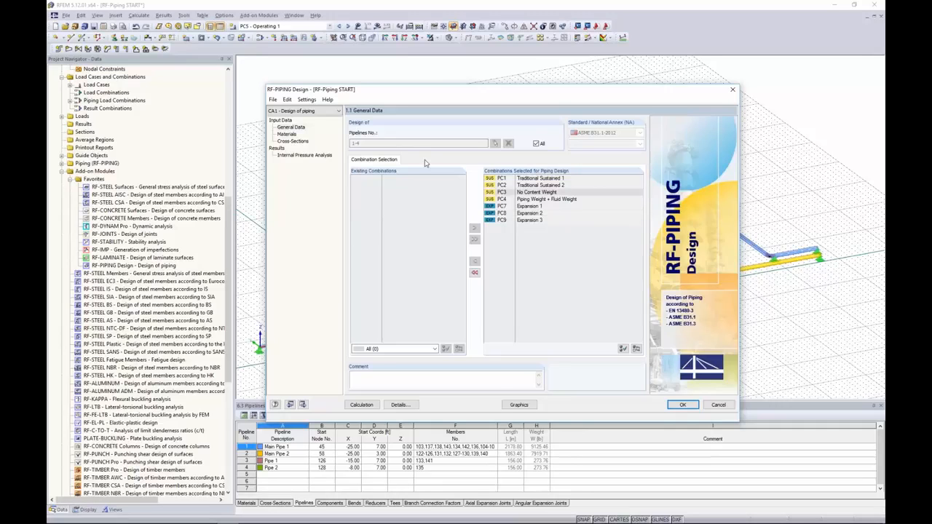
Review the design case's material and cross-section properties together with the internal pressure analysis of the pipe sections
click(287, 135)
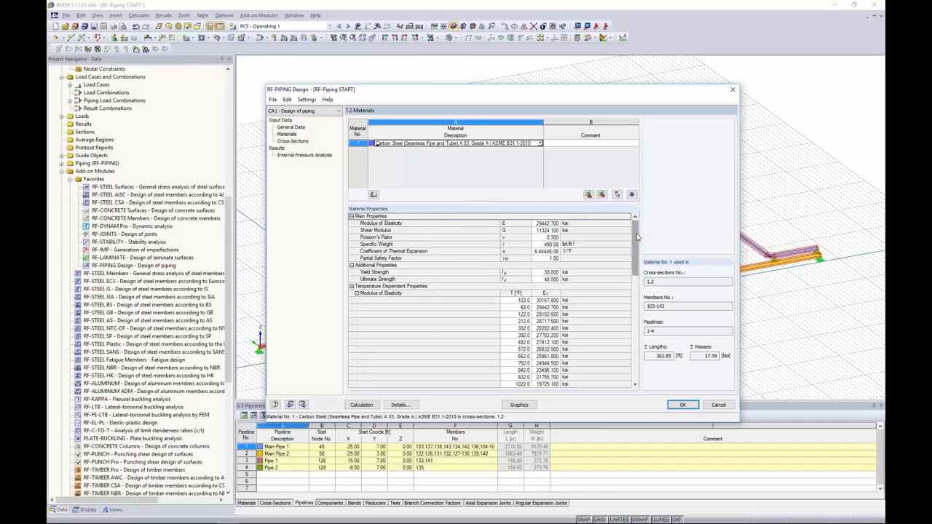
mouse_move(635, 237)
mouse_down()
mouse_move(633, 349)
mouse_move(633, 235)
mouse_up()
click(292, 141)
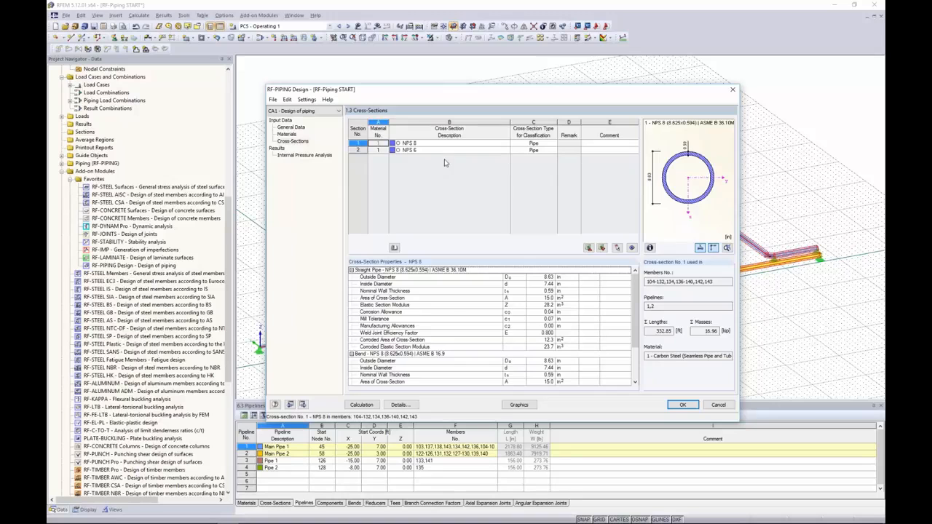
drag(635, 311, 635, 340)
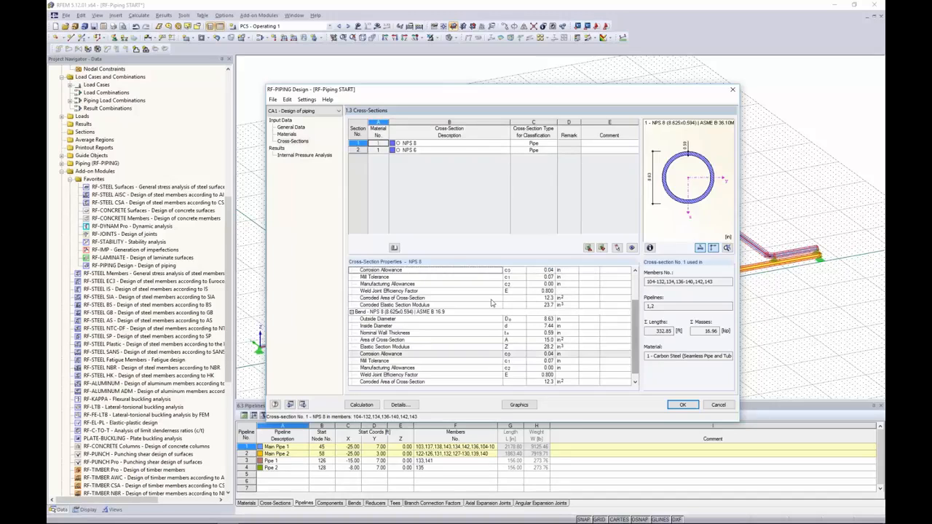
click(306, 155)
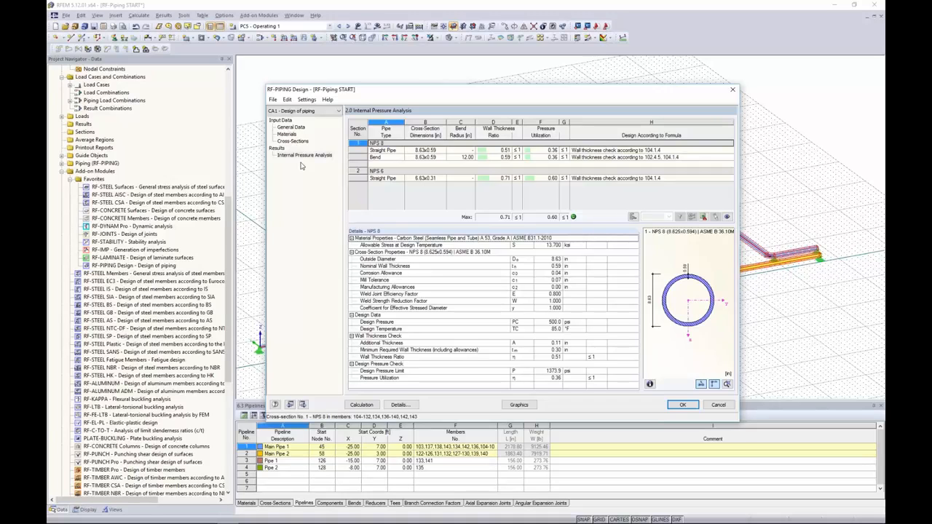
Switch to the PowerPoint slide show and advance from Webinar Content to the RF-PIPING Design internal pressure slide
key(super+Tab)
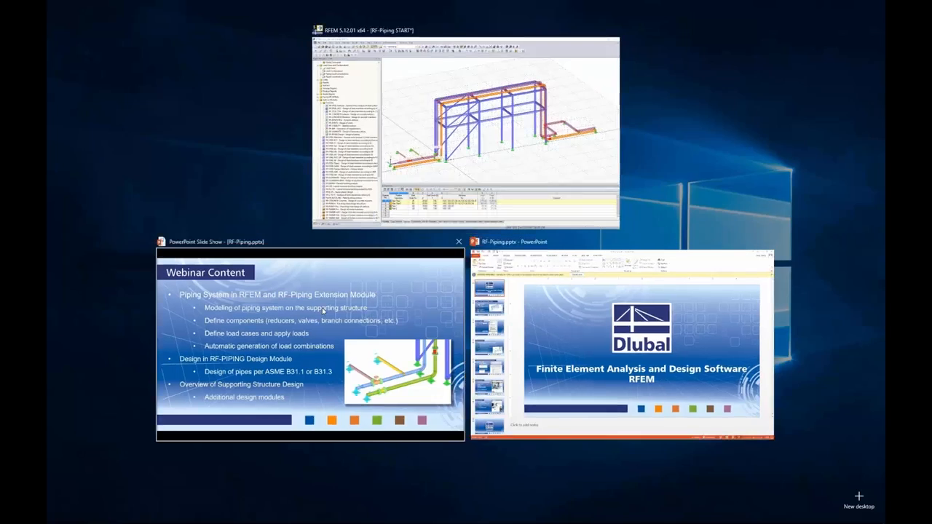
click(320, 317)
key(Right)
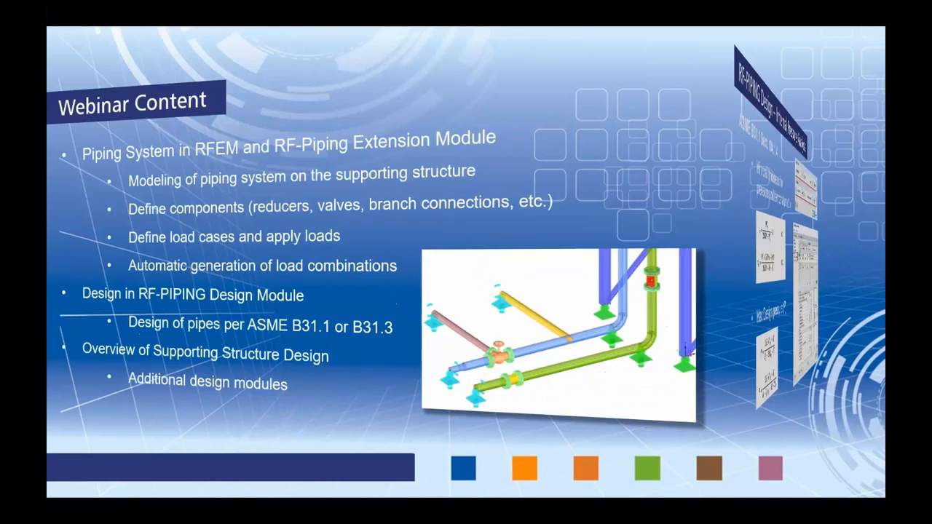
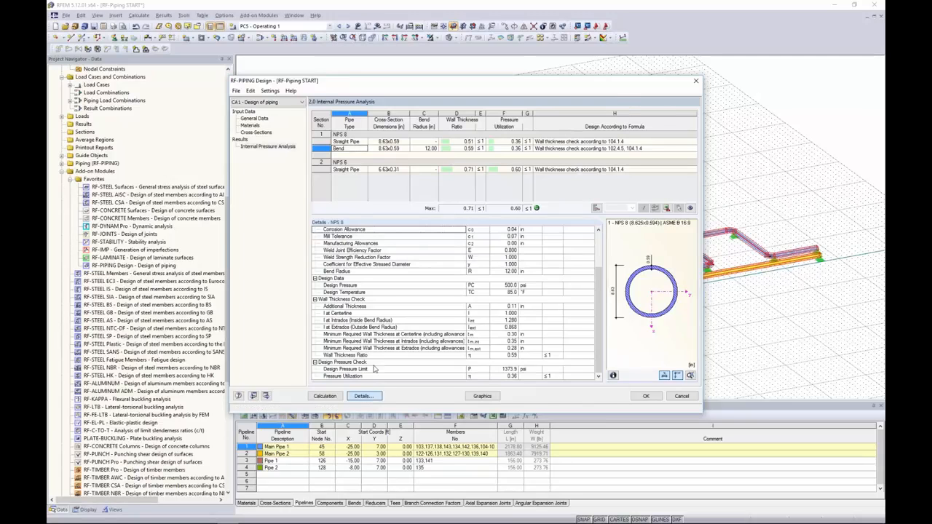
Set the occasional load factor k to 1.15 in the ASME B31.1 design details and check the hoop stress diameter options
click(363, 396)
drag(441, 102, 441, 86)
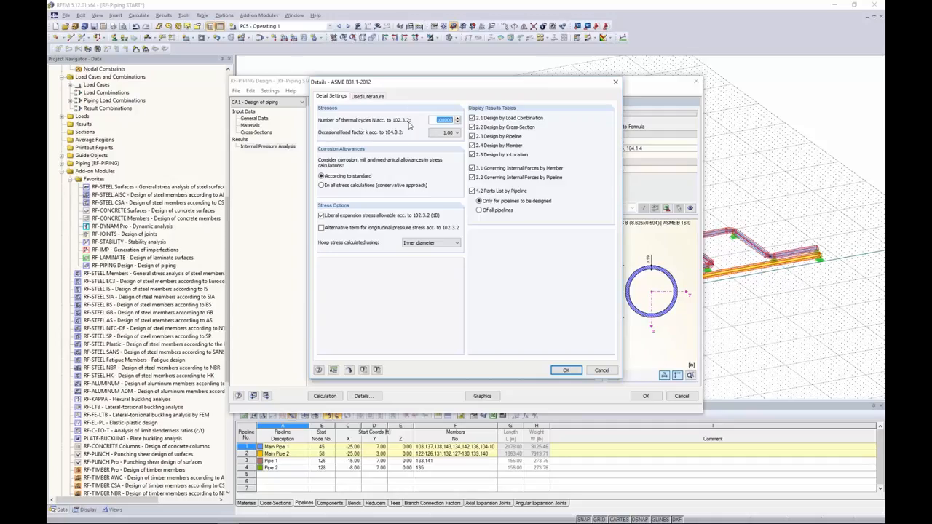
click(435, 120)
click(448, 133)
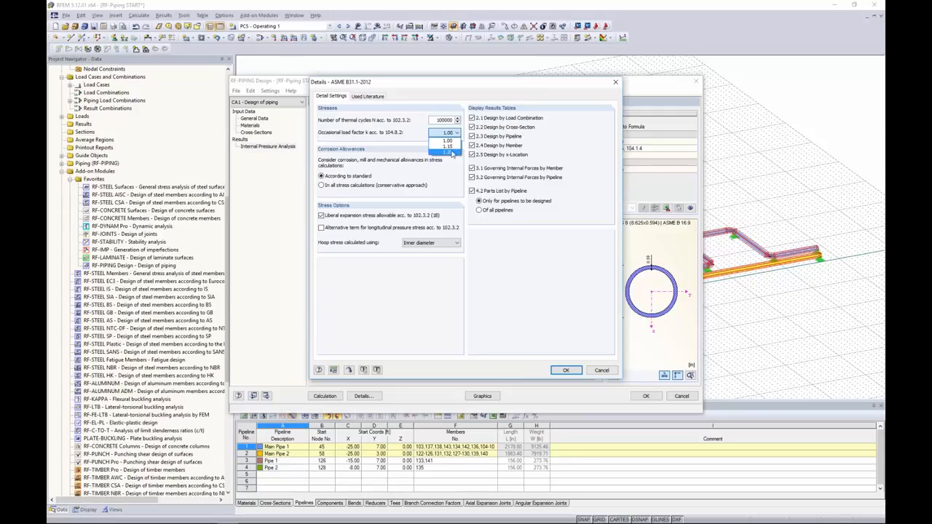
click(452, 146)
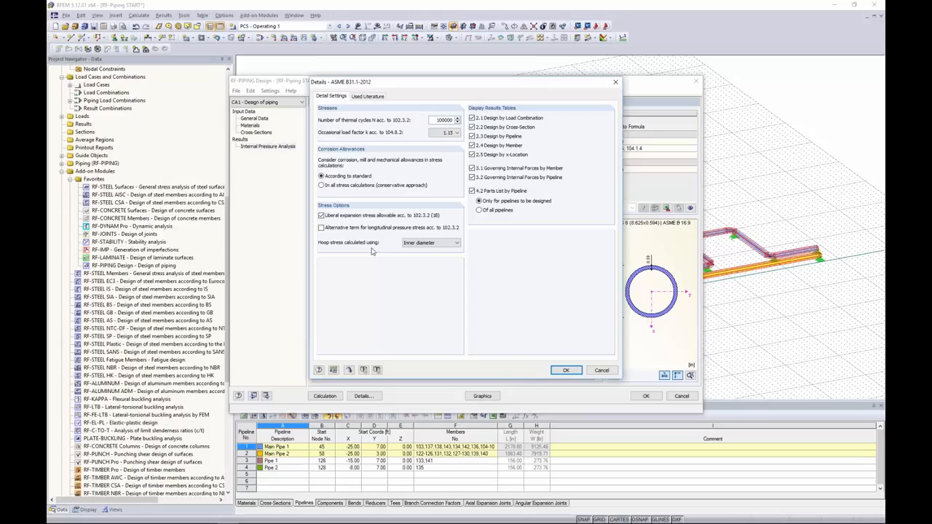
click(432, 243)
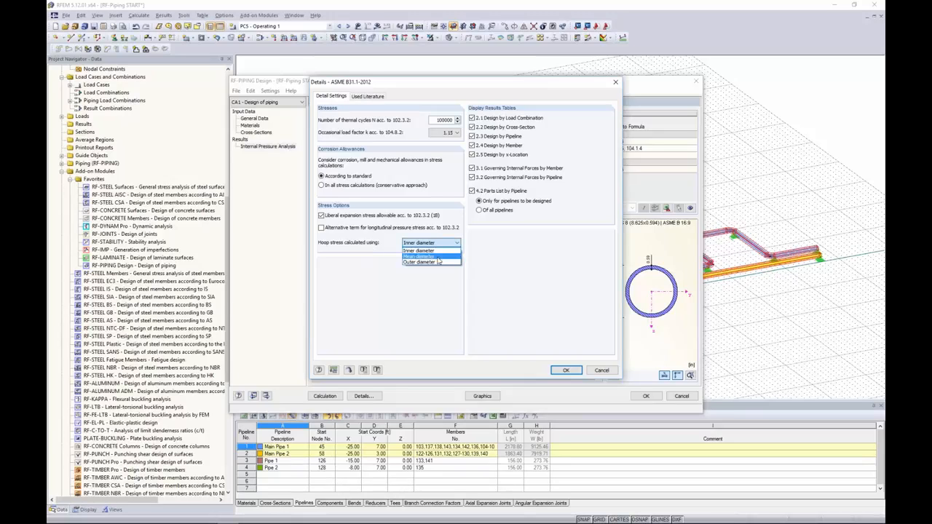
click(440, 275)
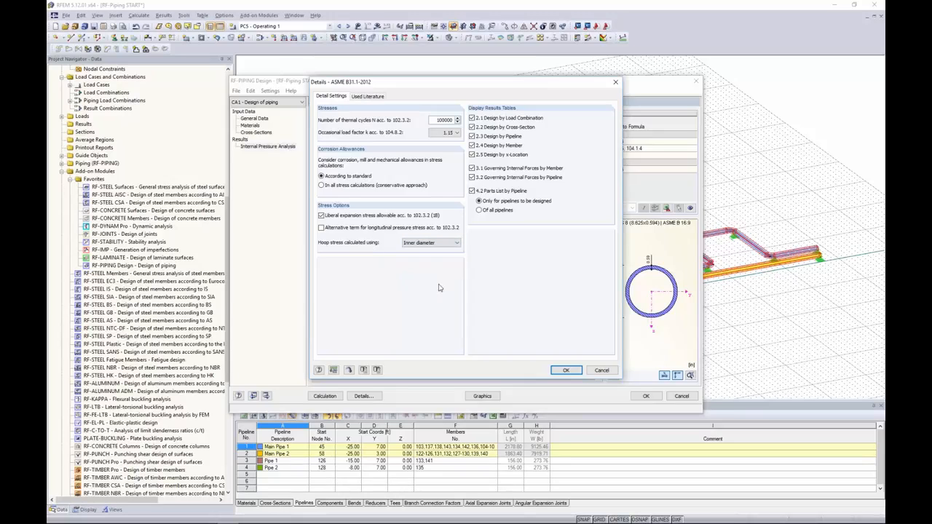
click(566, 370)
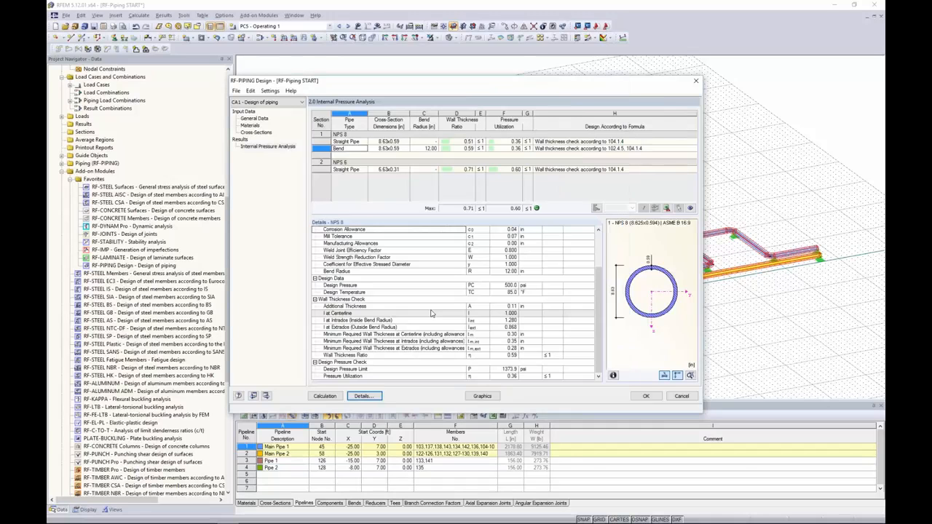
Run the calculation of the piping design case CA1 with the adjusted design details
drag(529, 85, 557, 101)
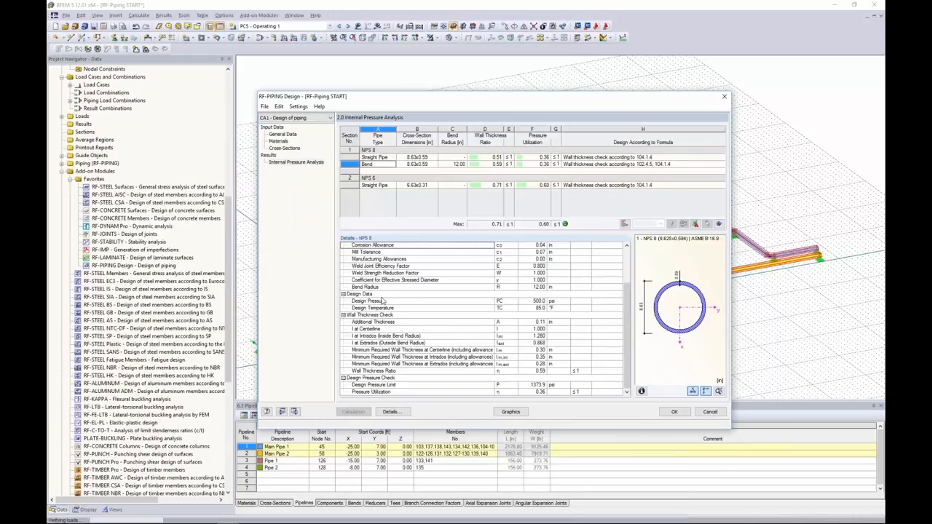
click(354, 411)
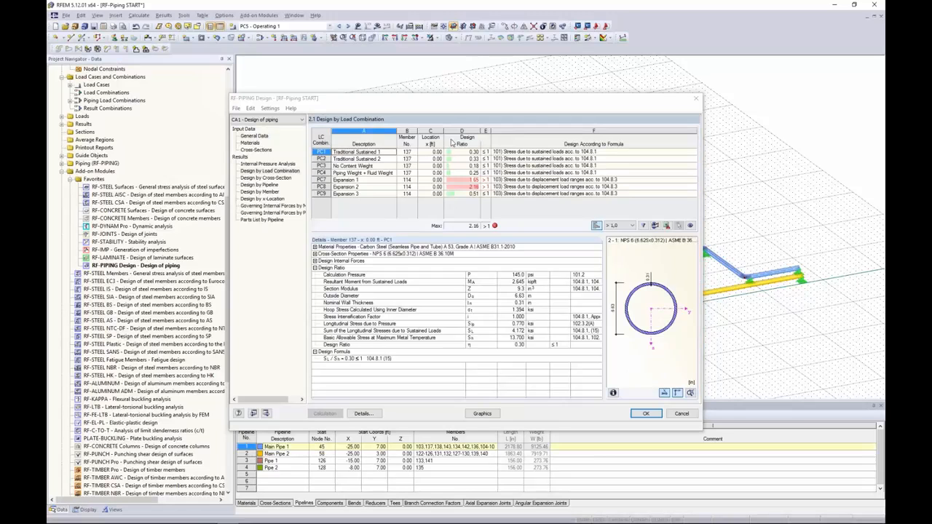
drag(457, 101, 486, 124)
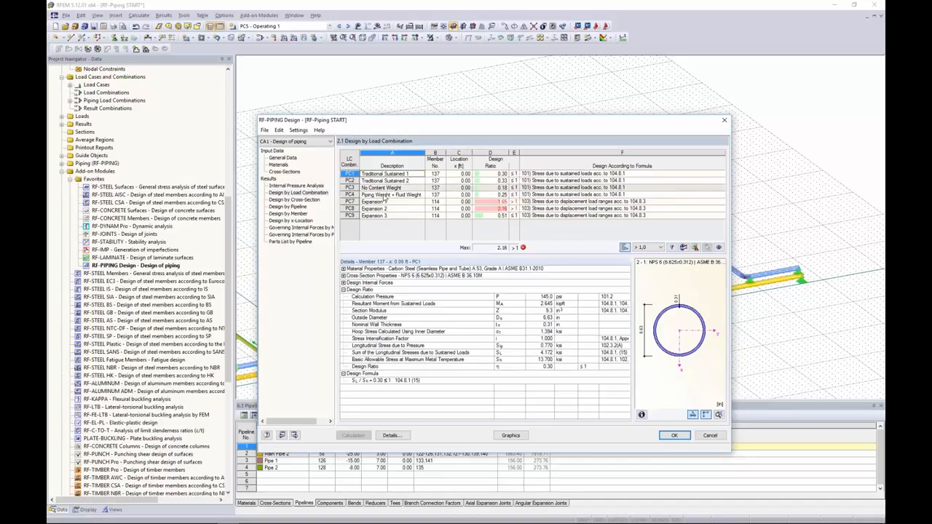
Review the design ratios by cross-section, pipeline, member and x-location
click(301, 201)
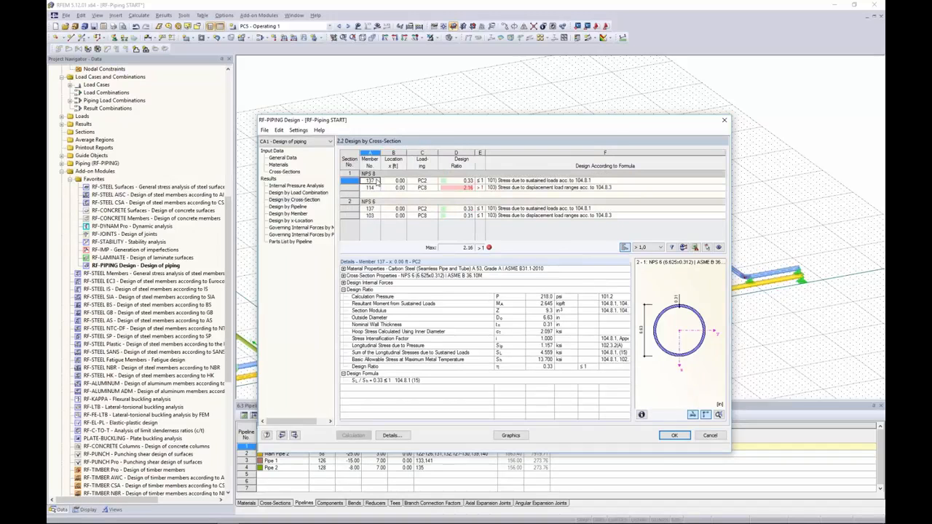
click(301, 209)
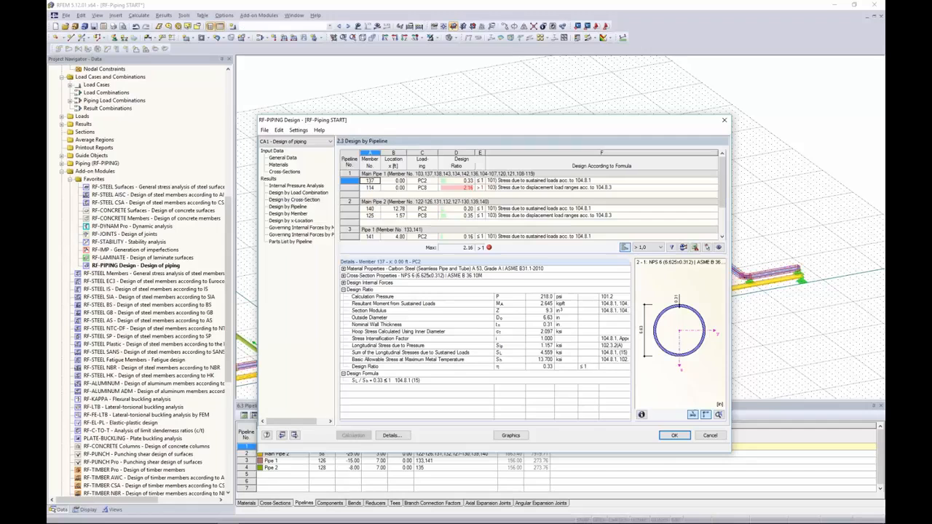
scroll(724, 169, down, 3)
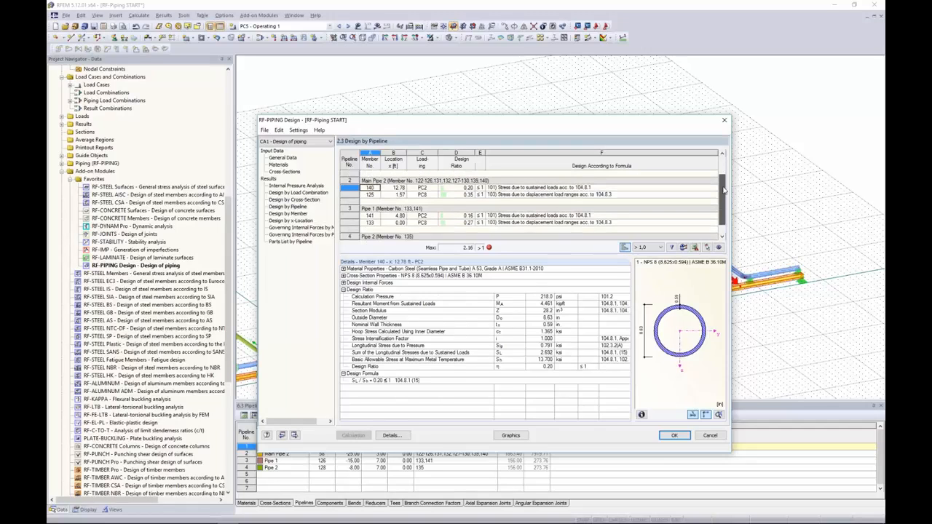
click(289, 214)
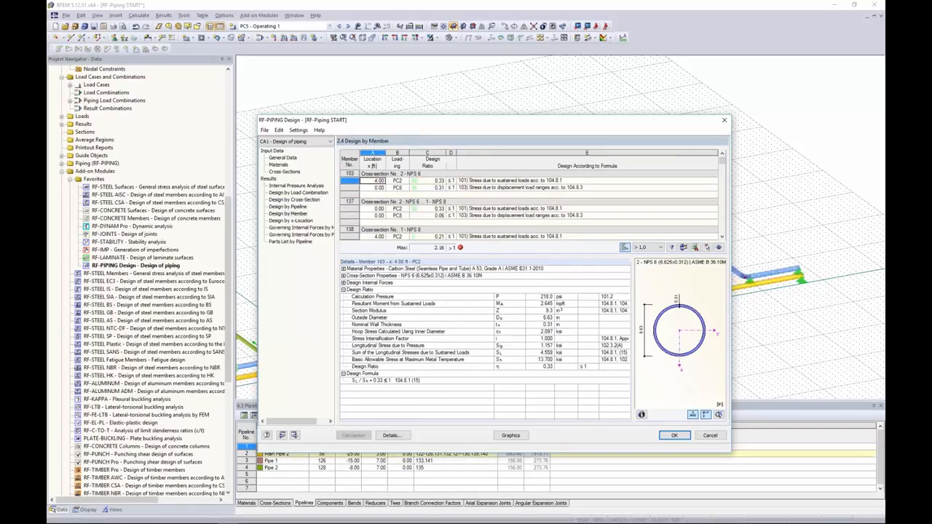
scroll(529, 204, down, 6)
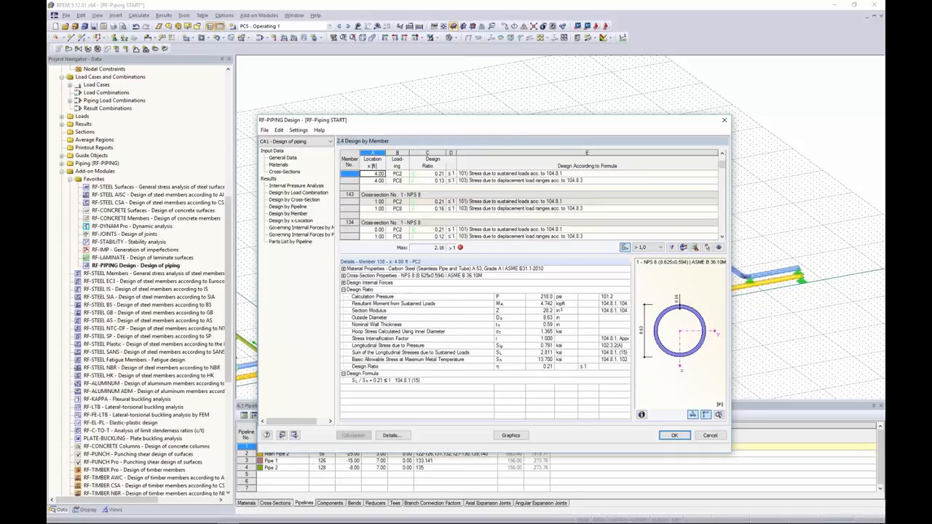
click(291, 221)
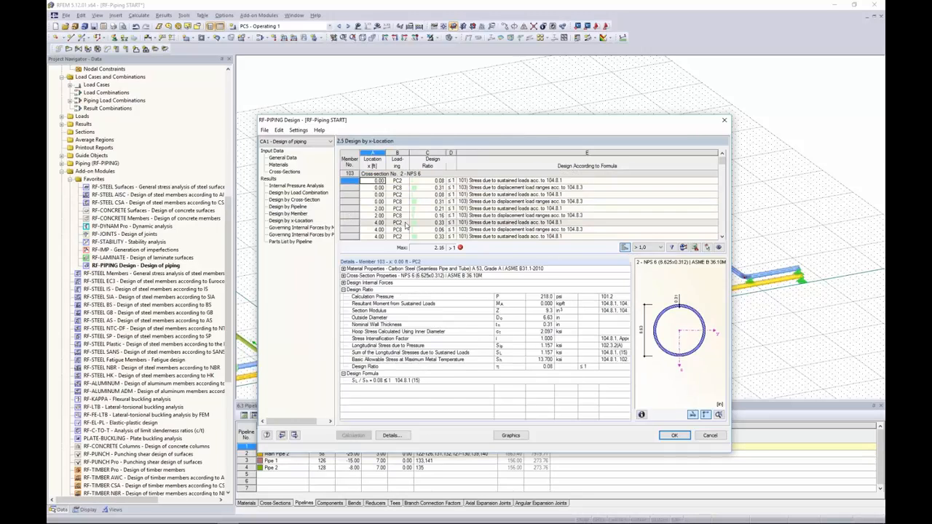
scroll(529, 204, down, 5)
scroll(529, 204, up, 5)
scroll(530, 204, down, 5)
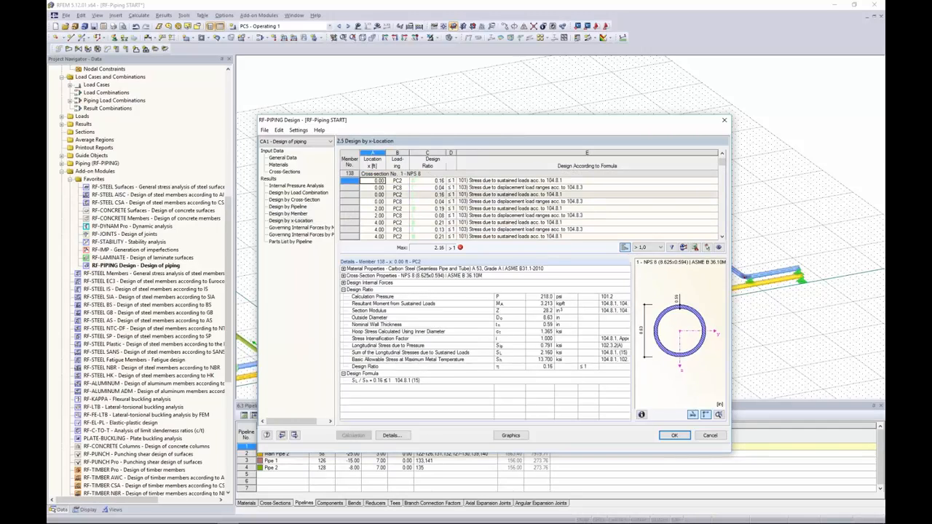
click(291, 214)
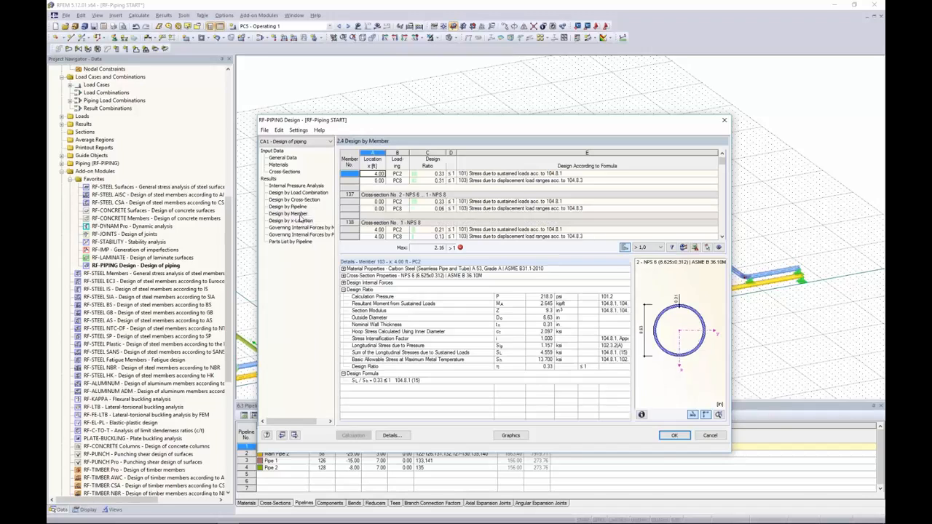
Go through the by-member design results and match the listed members of Main Pipe 1 with their location in the model
drag(428, 122, 550, 249)
scroll(591, 318, down, 1)
scroll(592, 319, down, 6)
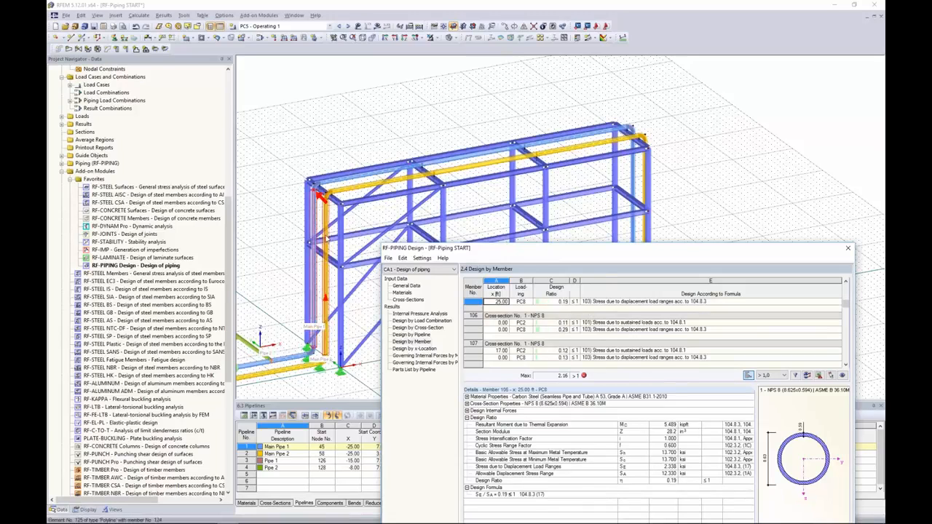
click(426, 167)
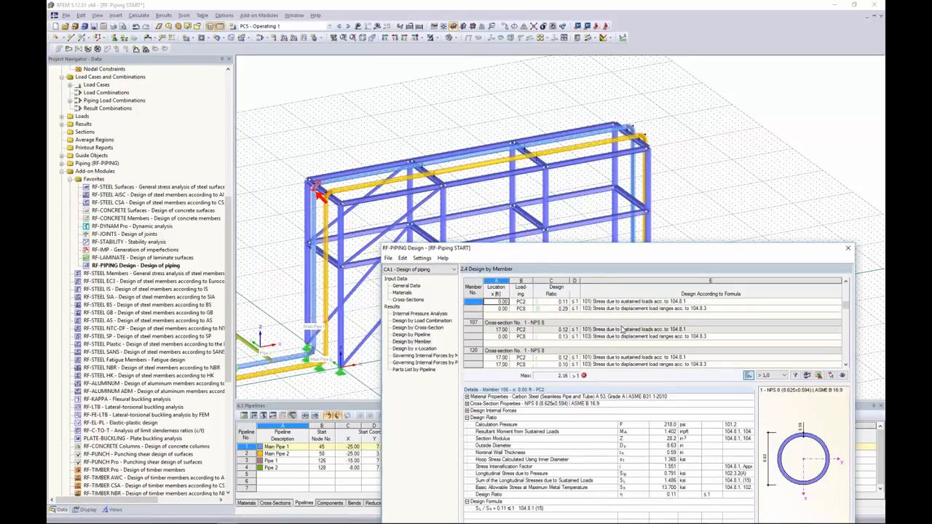
click(625, 139)
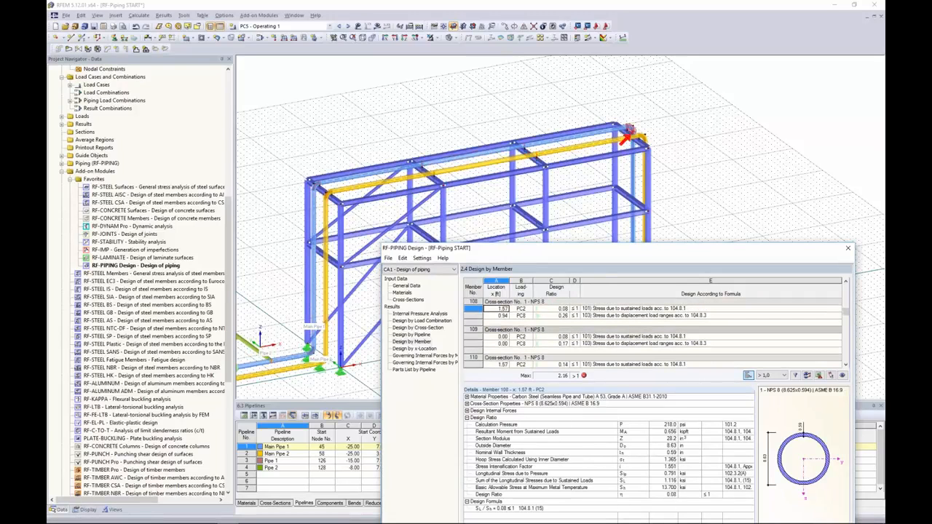
scroll(622, 327, down, 1)
click(618, 323)
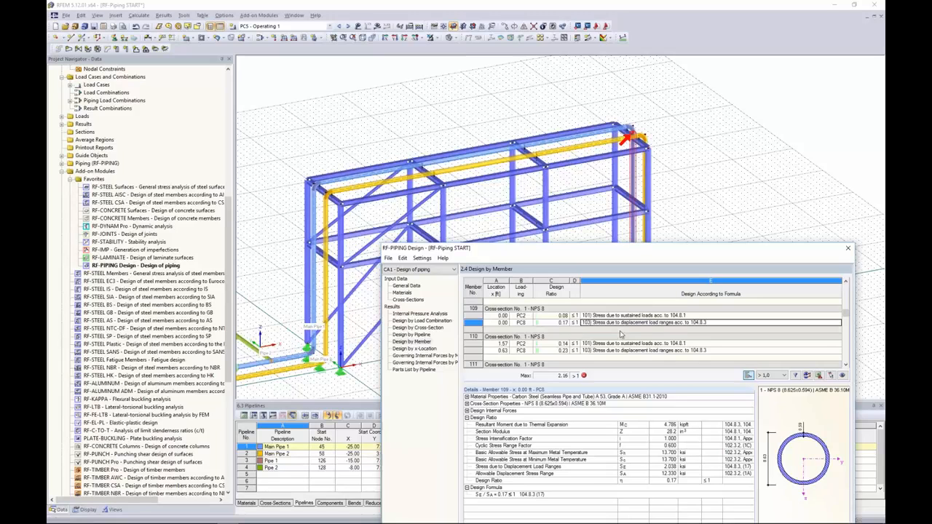
scroll(621, 335, down, 4)
drag(633, 253, 610, 360)
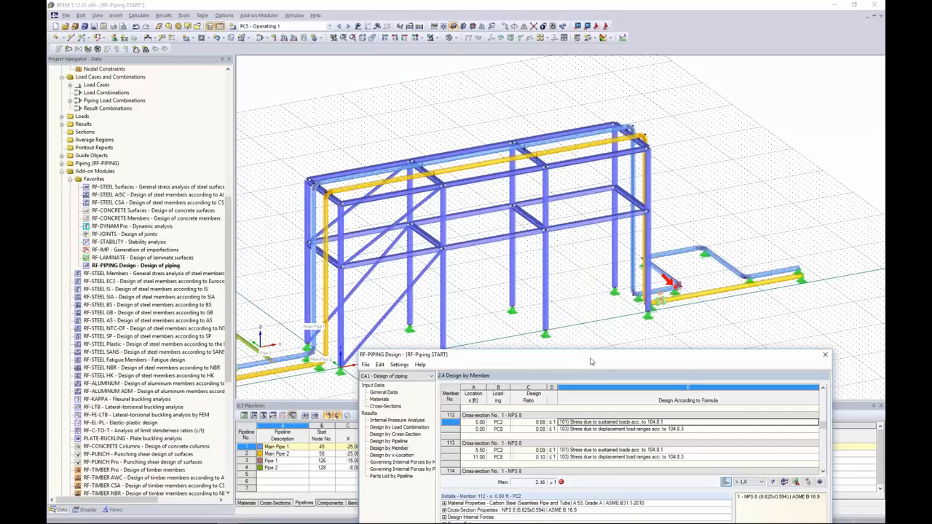
Review the parts list by pipeline, then the design ratios by pipeline and by load combination
drag(604, 362, 558, 112)
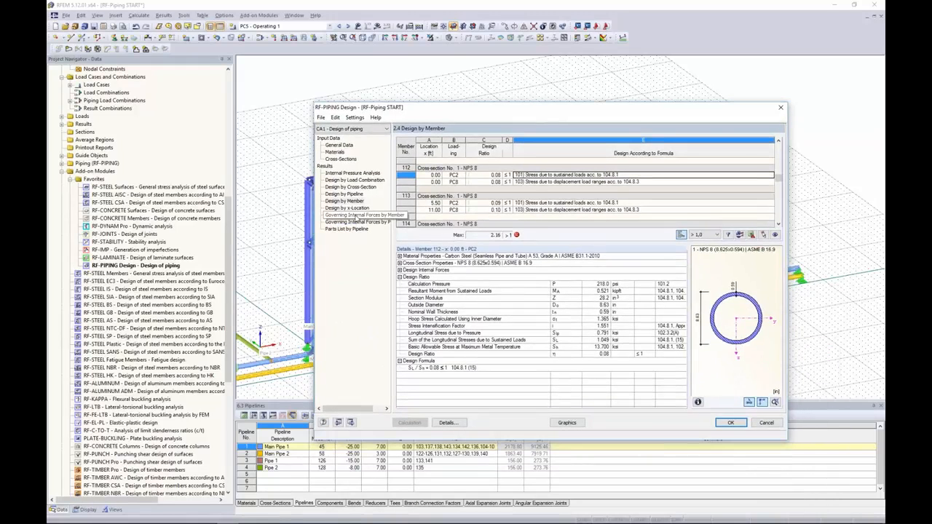
click(348, 229)
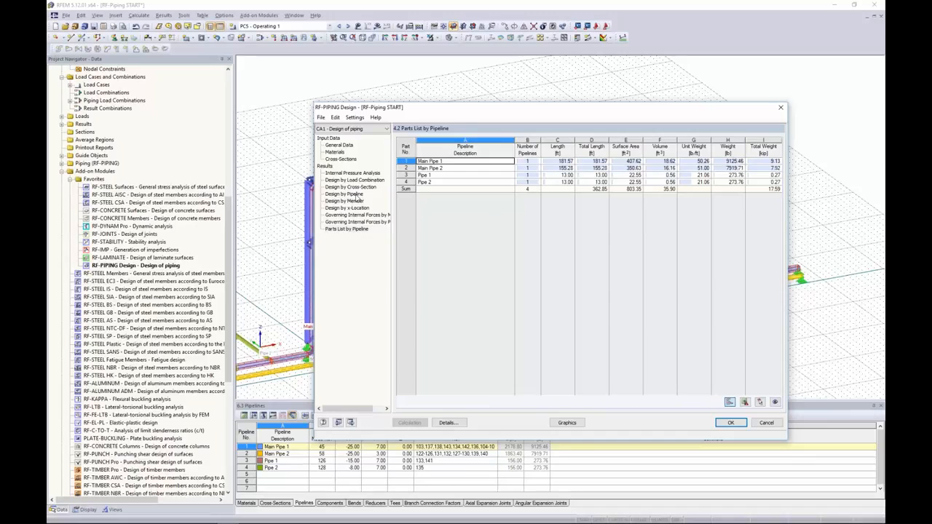
click(357, 195)
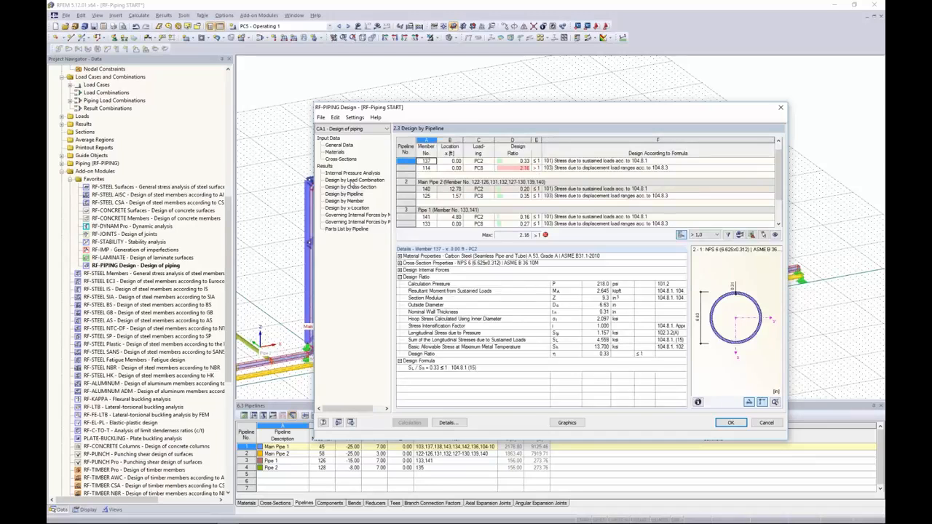
click(353, 181)
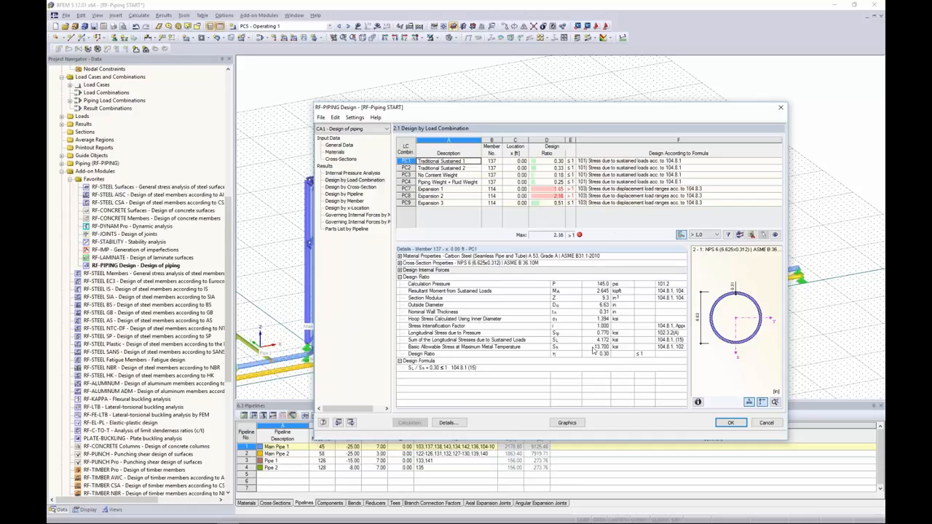
Display the RF-PIPING Design CA1 ratios graphically on the whole pipe rack model, keeping the results legend clear of the pipes
click(567, 423)
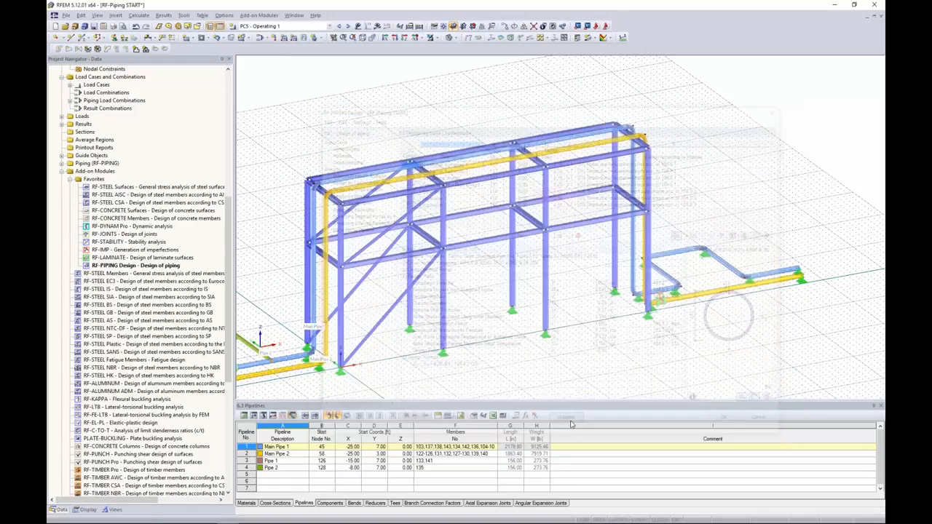
scroll(600, 295, down, 1)
middle_drag(600, 295, 563, 241)
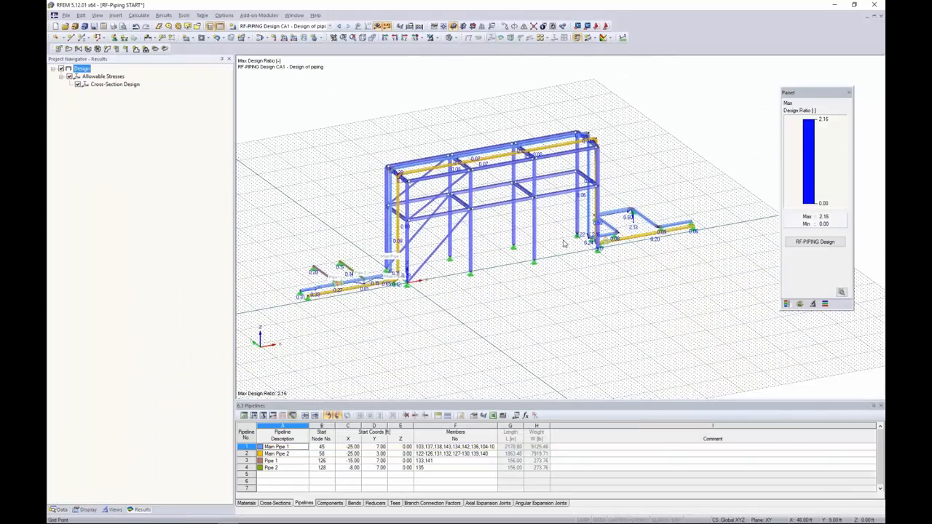
scroll(563, 240, up, 2)
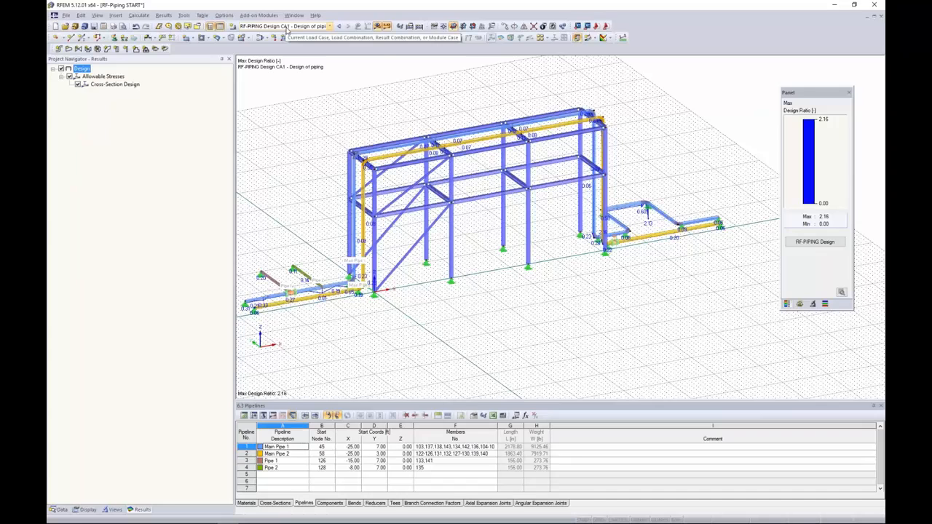
click(330, 27)
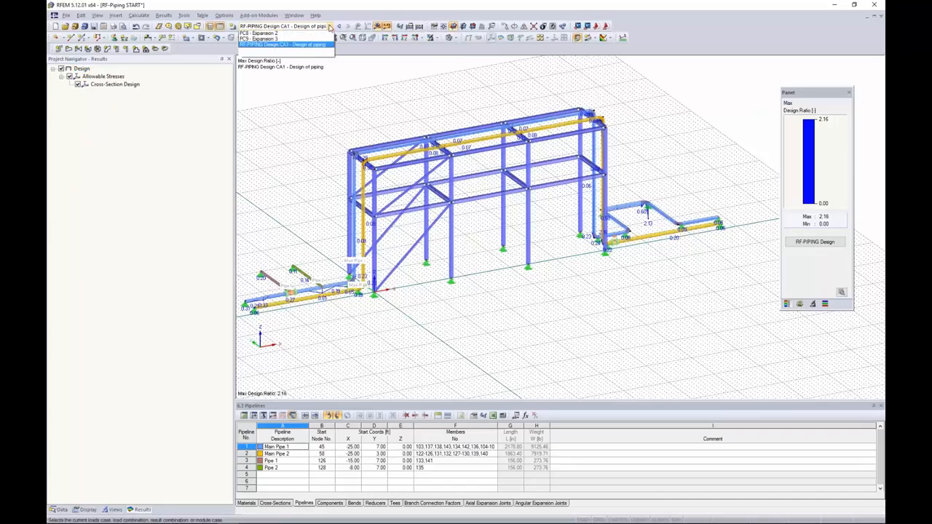
click(282, 119)
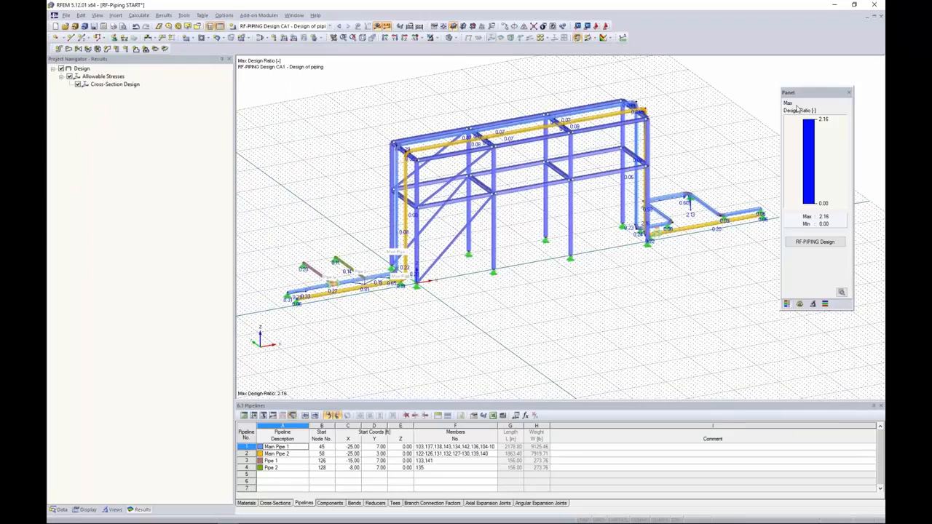
drag(809, 97, 815, 88)
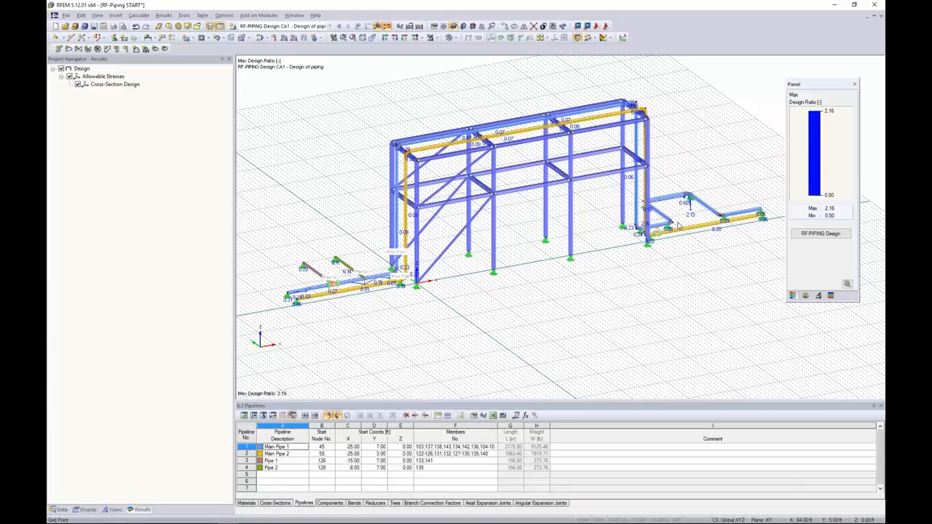
Display the member design ratios as coloured cross-sections on the pipe rack model
click(90, 510)
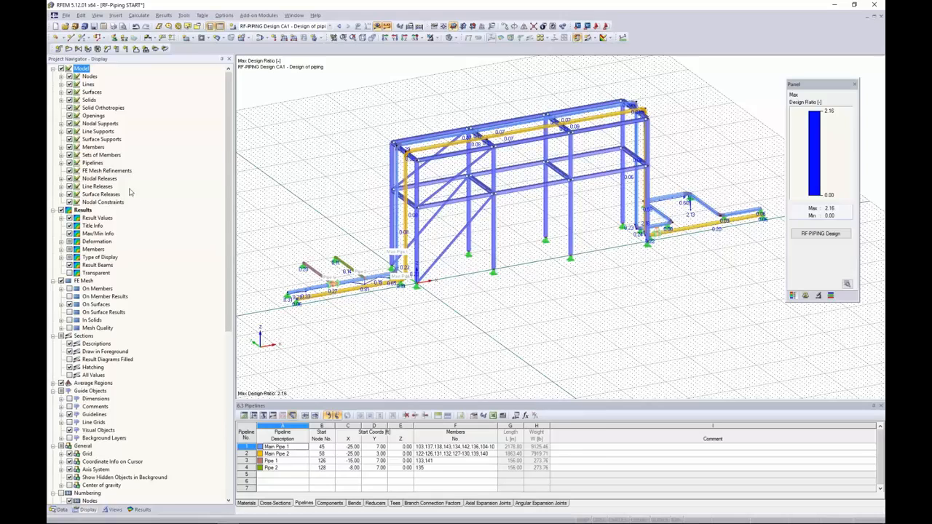
click(62, 250)
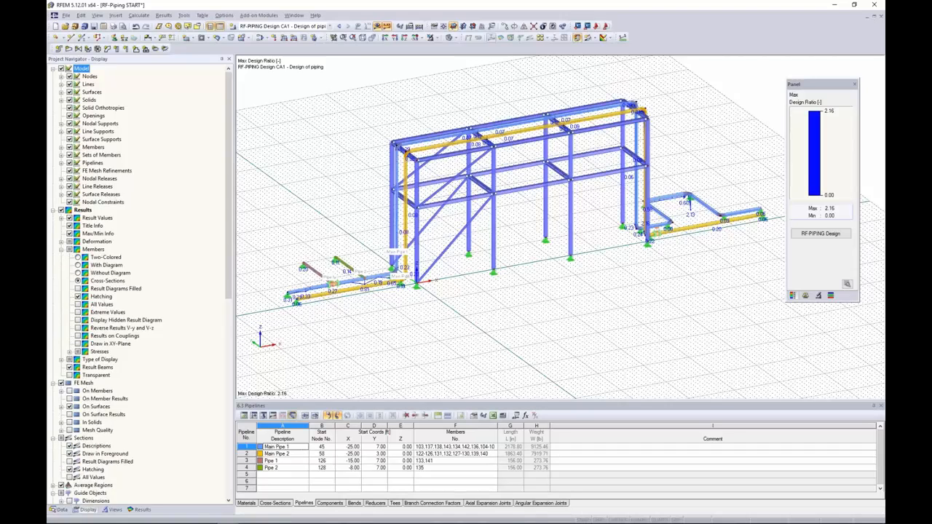
click(78, 282)
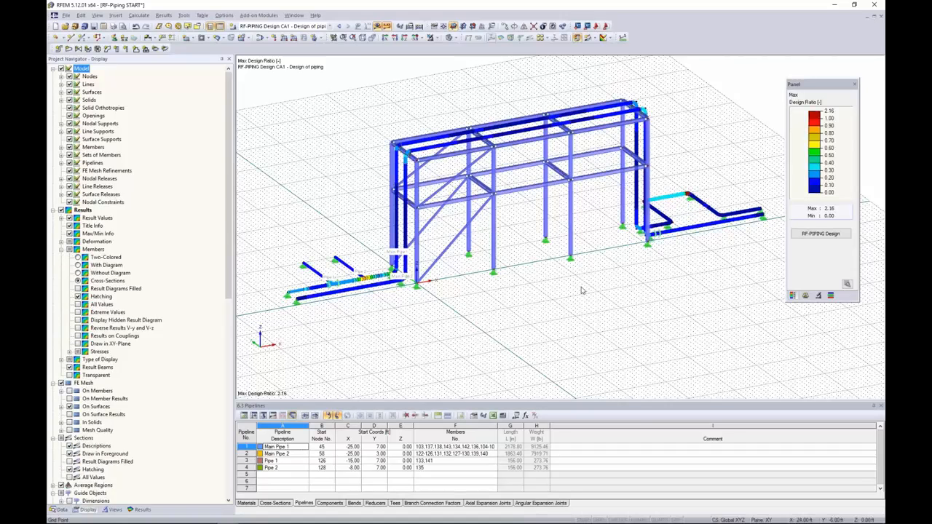
Examine the coloured design ratios along the pipelines on both sides of the rack, especially at the bends of Main Pipe 1's loop
ctrl+middle_drag(597, 284, 590, 285)
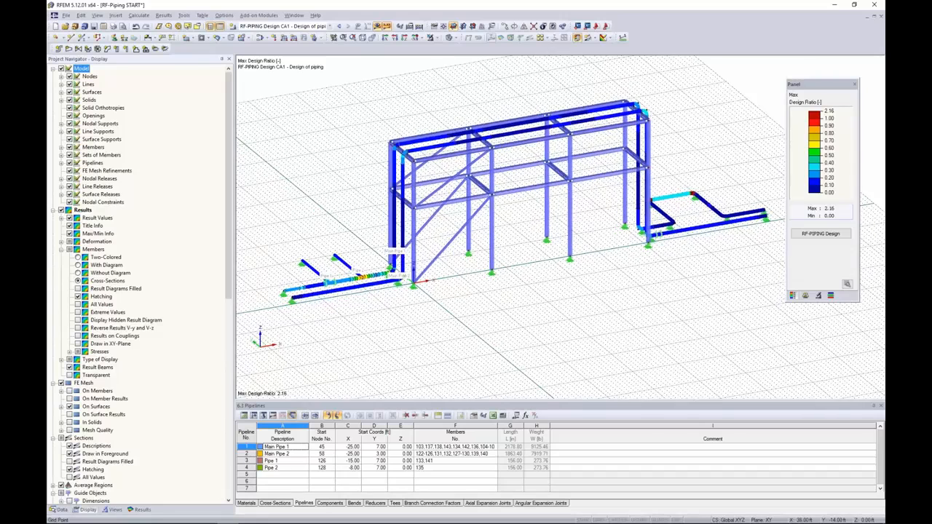
scroll(397, 240, up, 5)
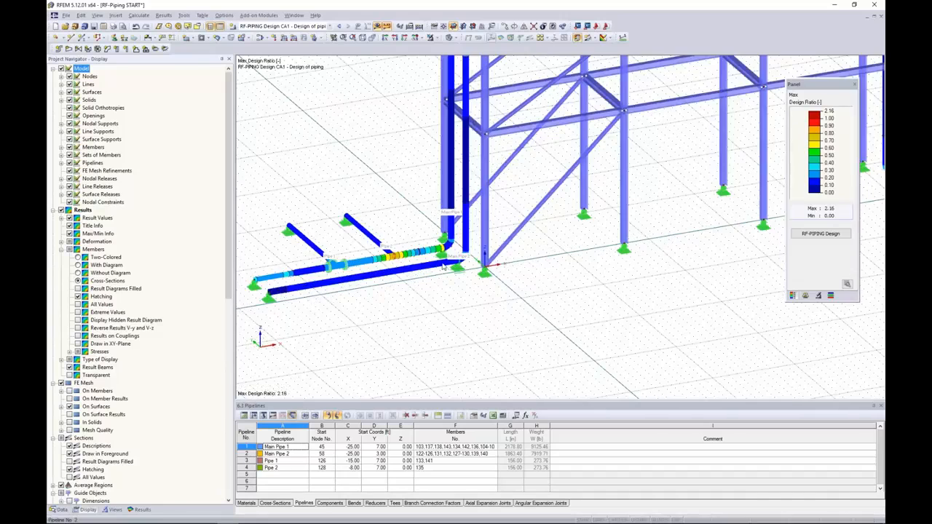
scroll(461, 192, down, 2)
middle_drag(783, 227, 606, 260)
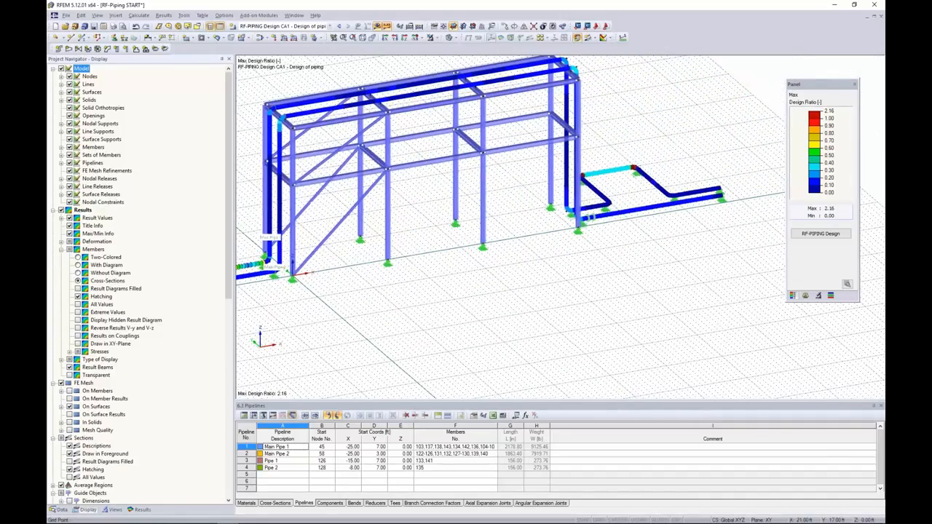
scroll(609, 260, up, 5)
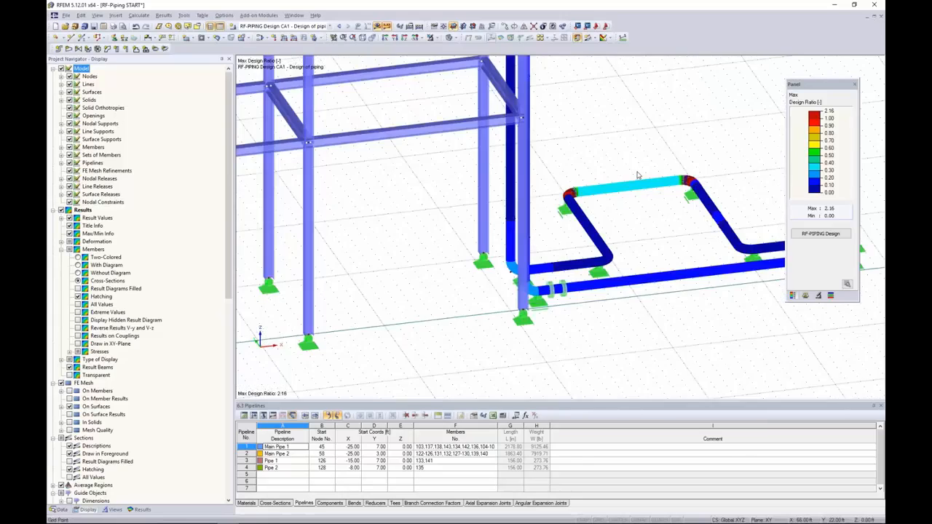
middle_drag(663, 208, 569, 210)
scroll(568, 210, up, 2)
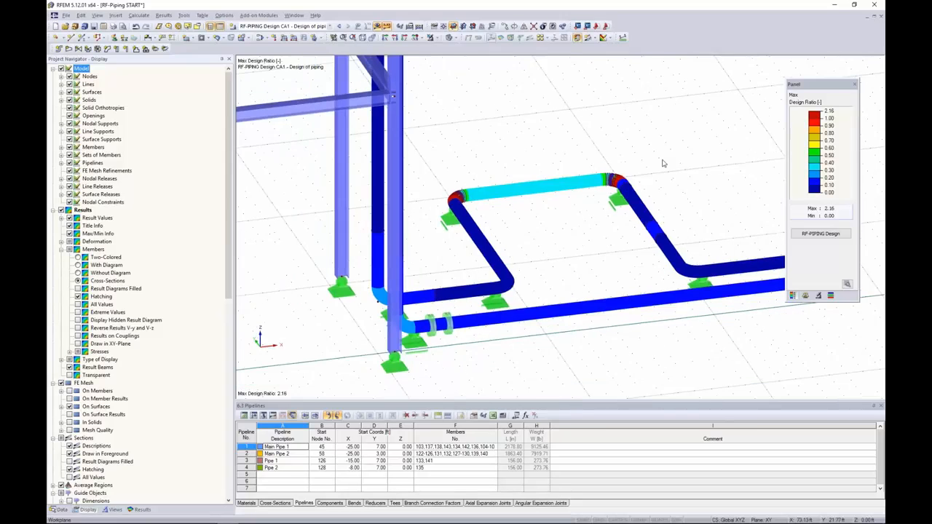
scroll(666, 179, down, 1)
scroll(566, 182, down, 2)
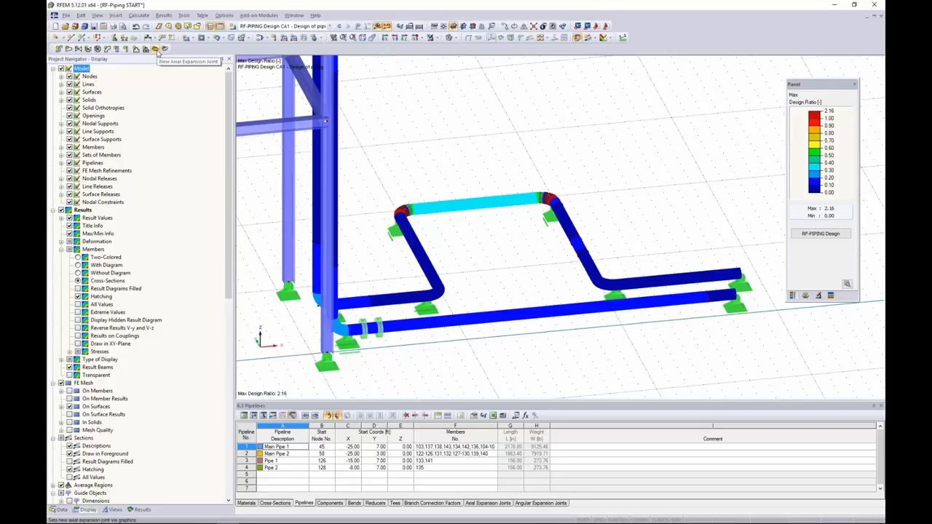
Start a new axial expansion joint on the pipe member between the loop's two overstressed bends, placed 12 in from the member start
click(156, 50)
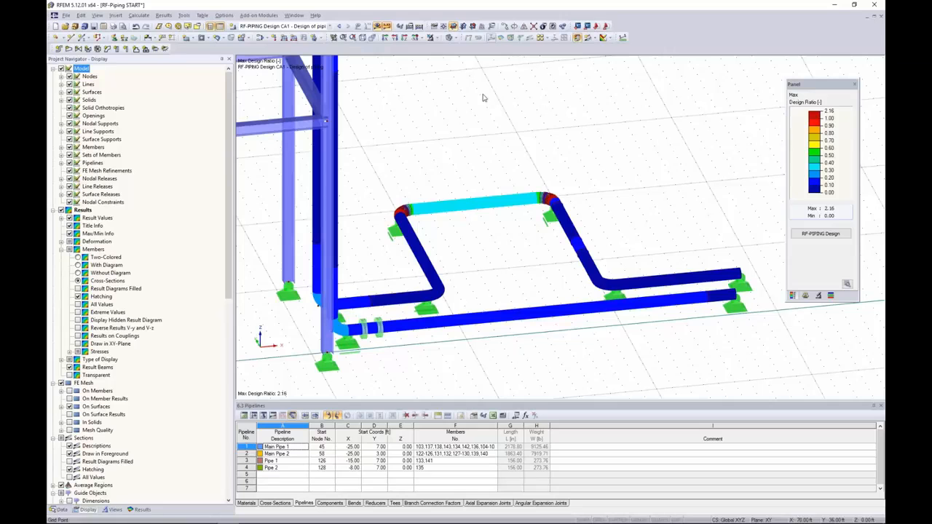
click(155, 50)
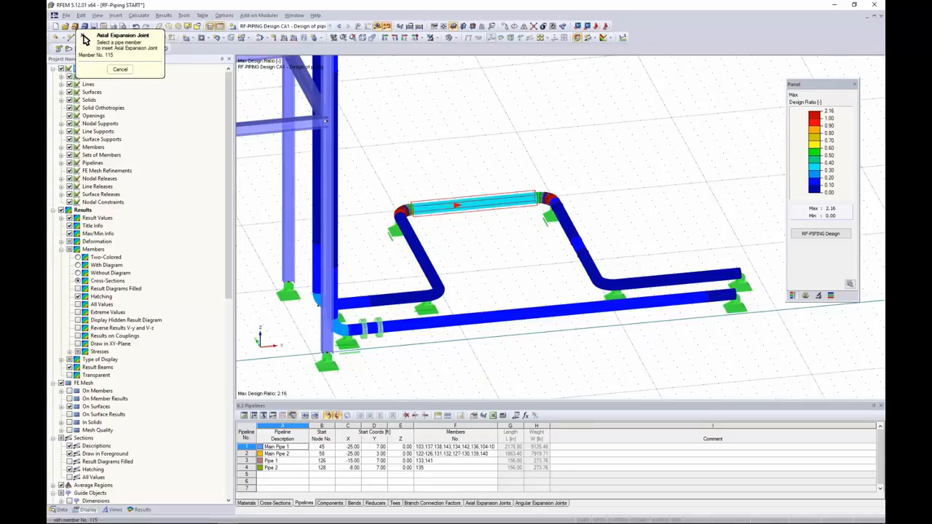
click(467, 204)
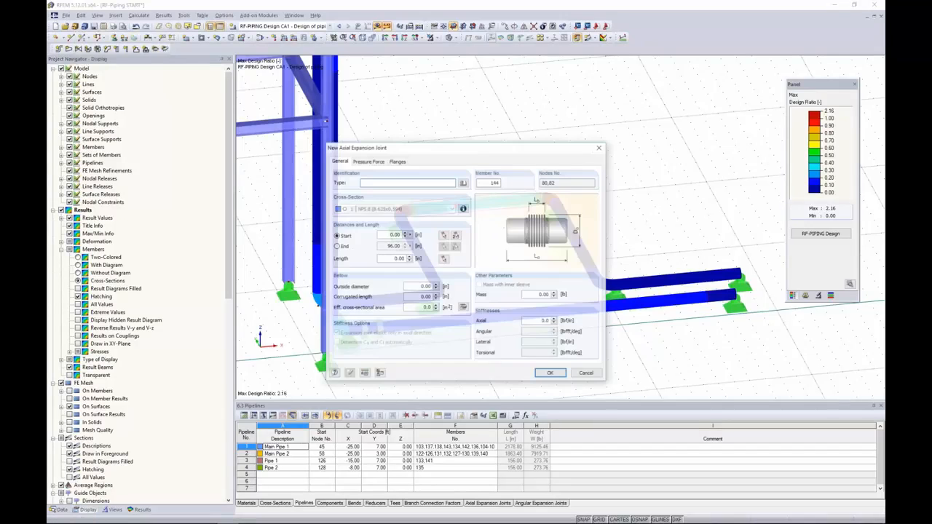
drag(475, 150, 263, 151)
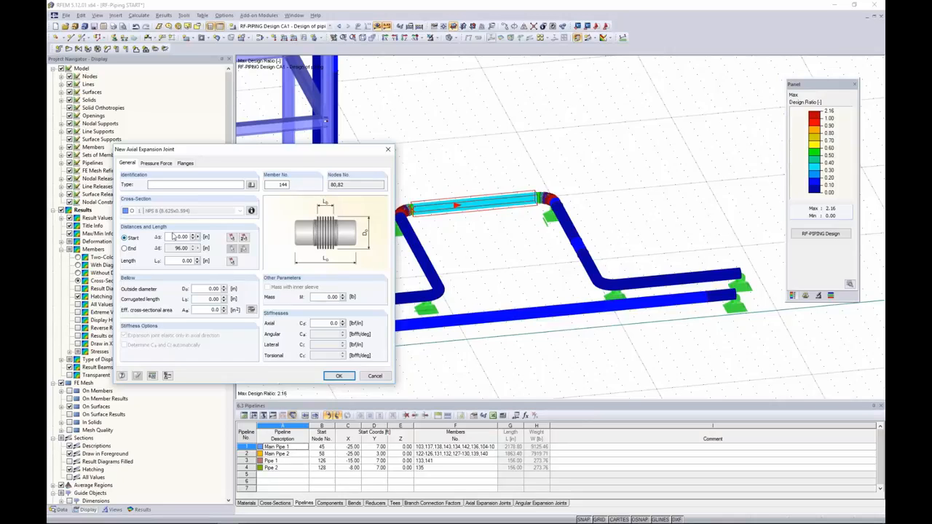
double_click(178, 236)
text(12)
drag(258, 150, 278, 143)
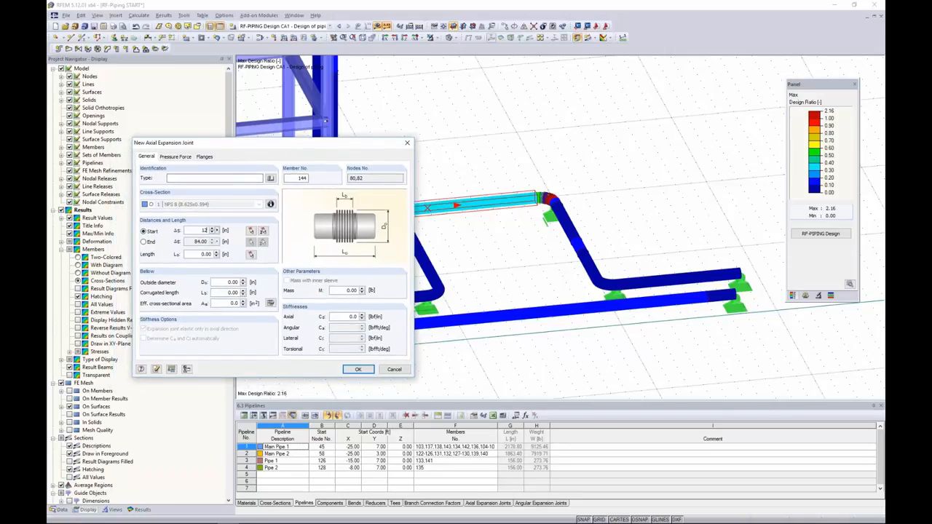
Set the first joint's length to 12 in and its bellow's outside diameter and corrugated length to 10 in each
double_click(207, 255)
text(12)
double_click(232, 282)
text(10)
double_click(228, 292)
text(10)
Calculate the first bellow's effective cross-sectional area from a mean diameter of 8 in
click(269, 304)
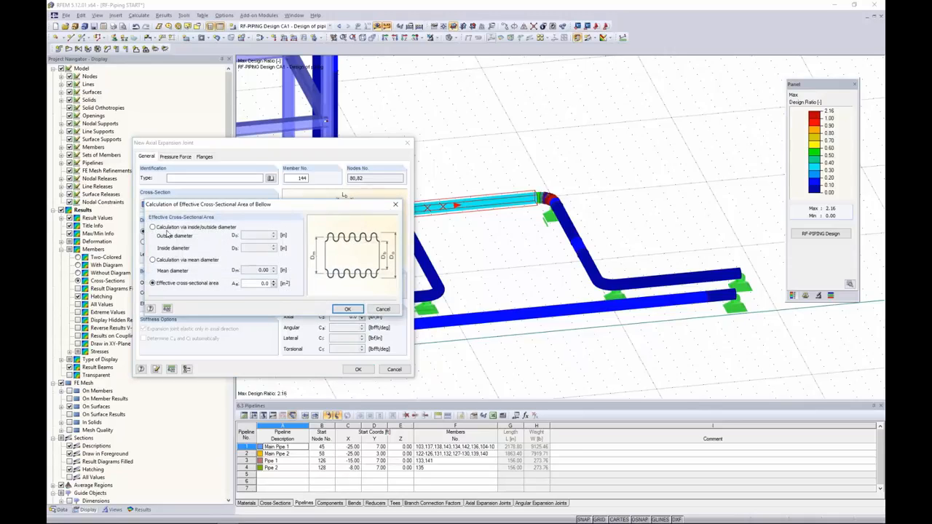
click(153, 227)
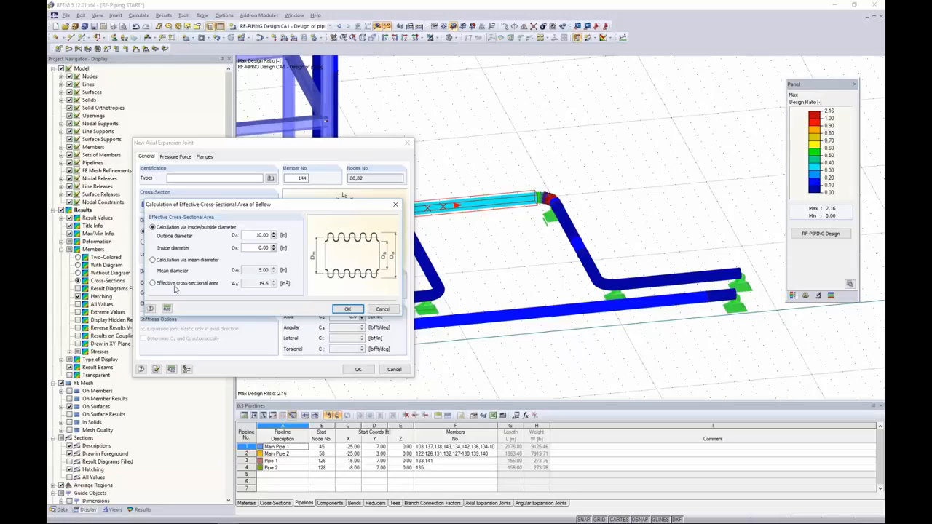
click(153, 260)
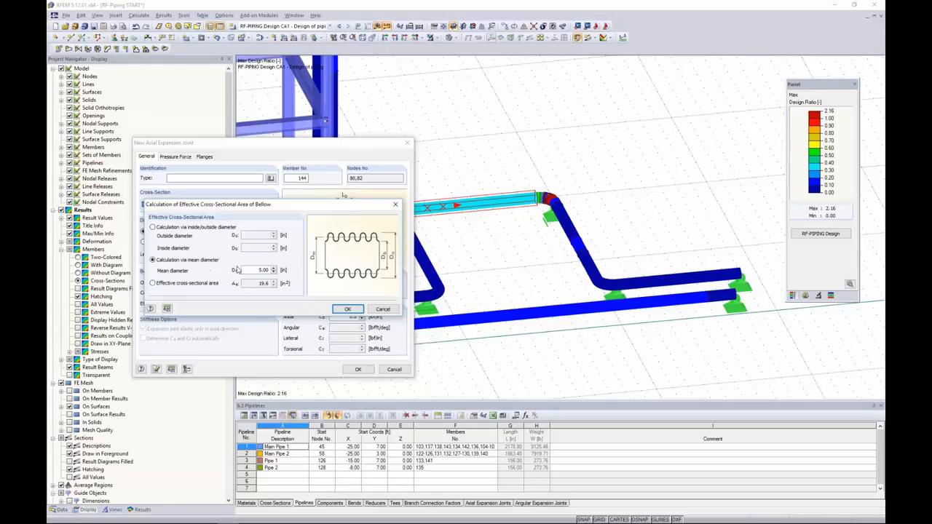
drag(253, 271, 284, 271)
text(8)
click(348, 309)
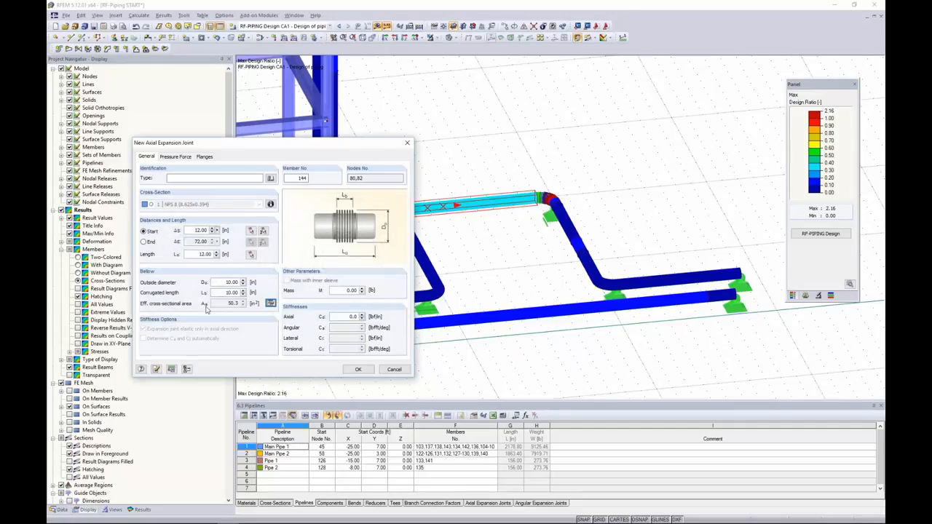
Give the first expansion joint a mass of 20 lb and an axial stiffness of 150 lbf/in
double_click(353, 290)
text(20)
key(Tab)
text(1)
drag(325, 144, 394, 140)
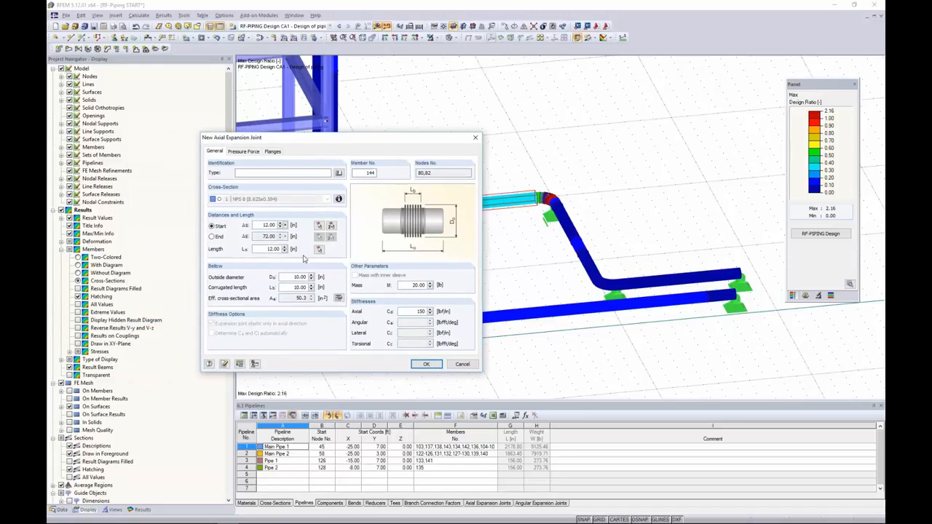
Compare the thrust force options at the start of the first joint, keeping the entire force
click(246, 152)
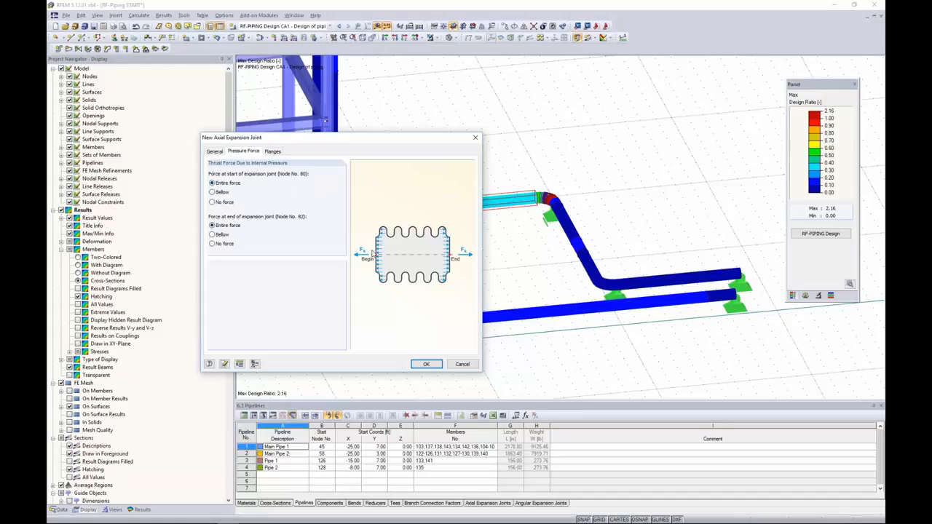
click(213, 193)
click(212, 202)
click(212, 183)
Add flanges at both ends of the first joint, each with a mass of 16 lb and a nominal pressure of 232 psi
click(271, 152)
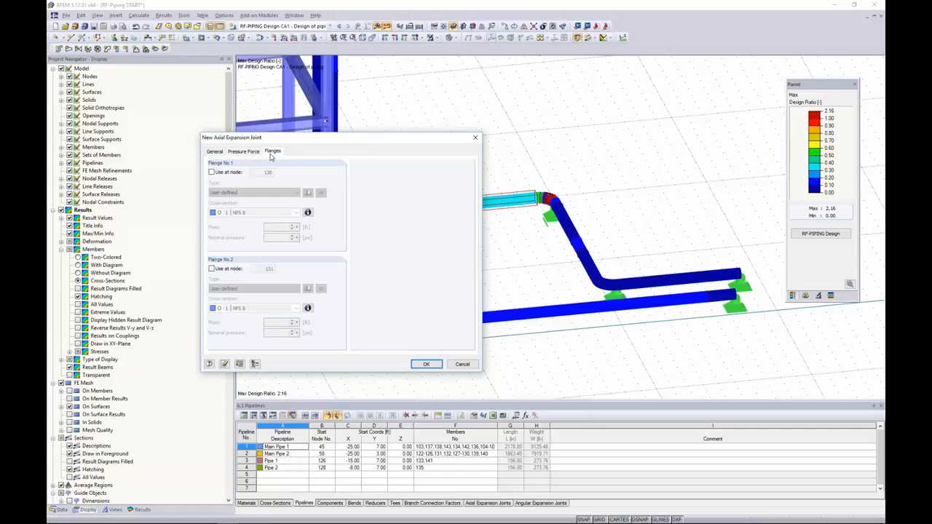
click(211, 172)
click(212, 269)
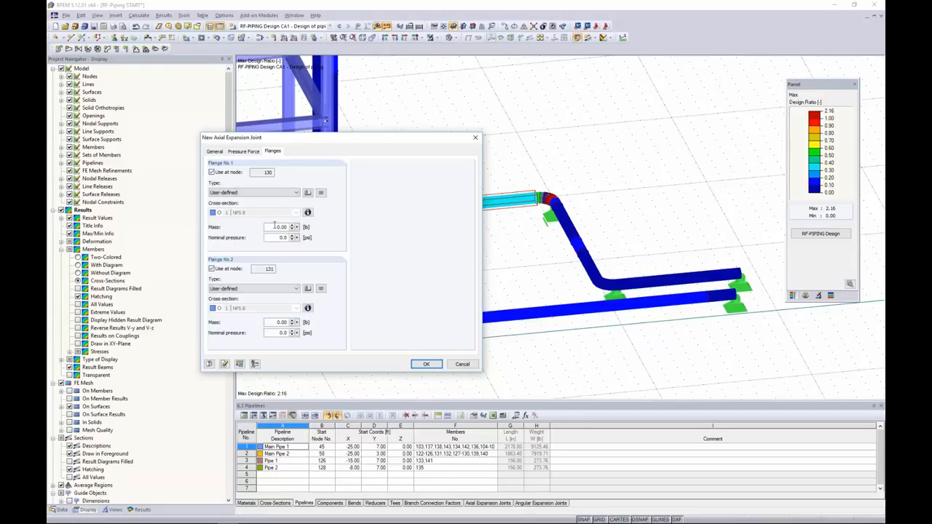
double_click(283, 227)
text(16)
key(Tab)
text(2)
click(322, 193)
Create the first expansion joint, accepting the deletion of all results and the FE mesh, and inspect it on the pipe
drag(365, 137, 706, 69)
click(741, 296)
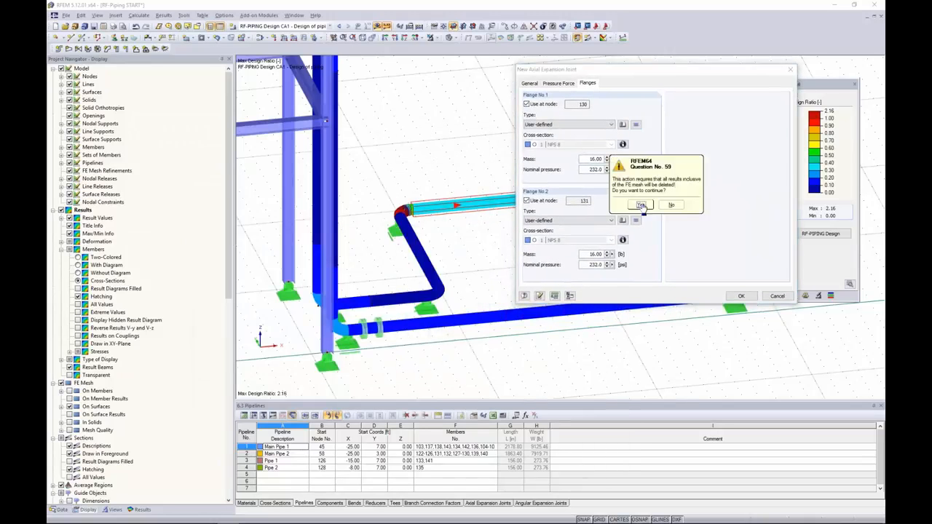
click(640, 204)
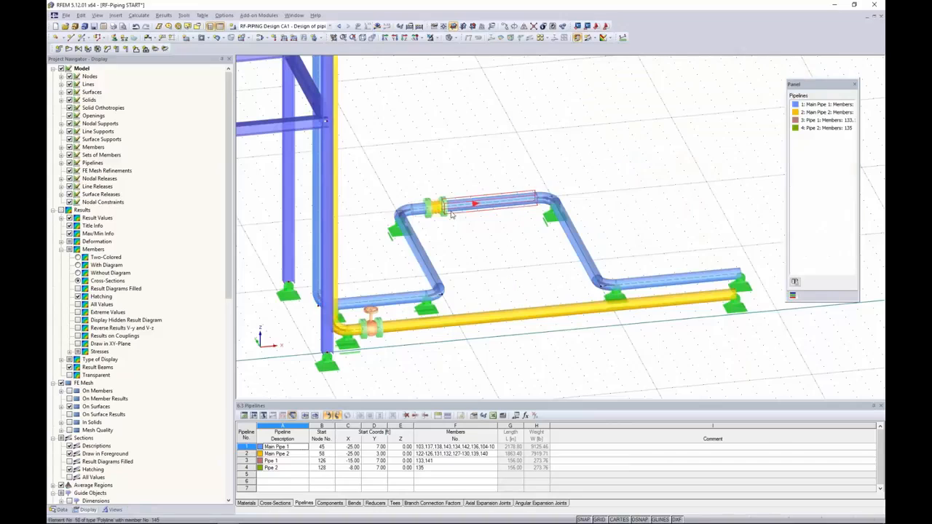
scroll(428, 206, up, 10)
scroll(430, 205, up, 2)
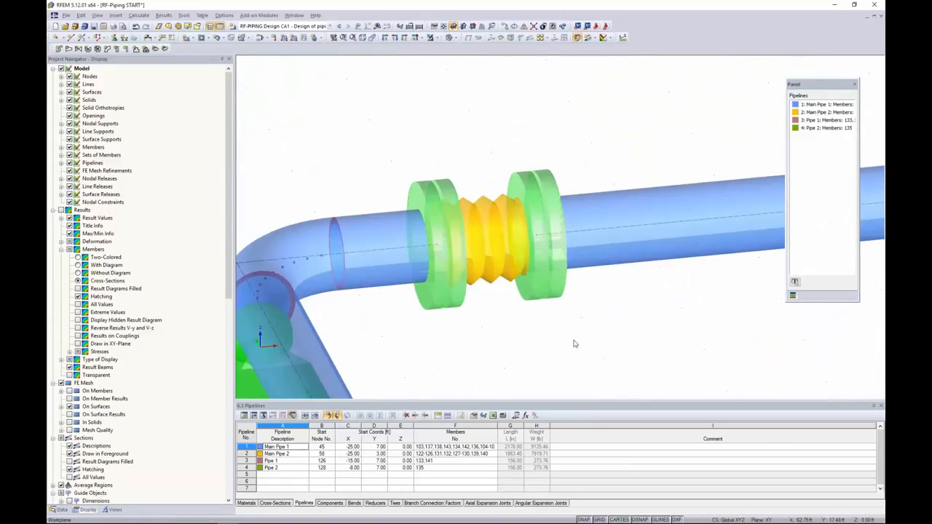
scroll(574, 344, down, 6)
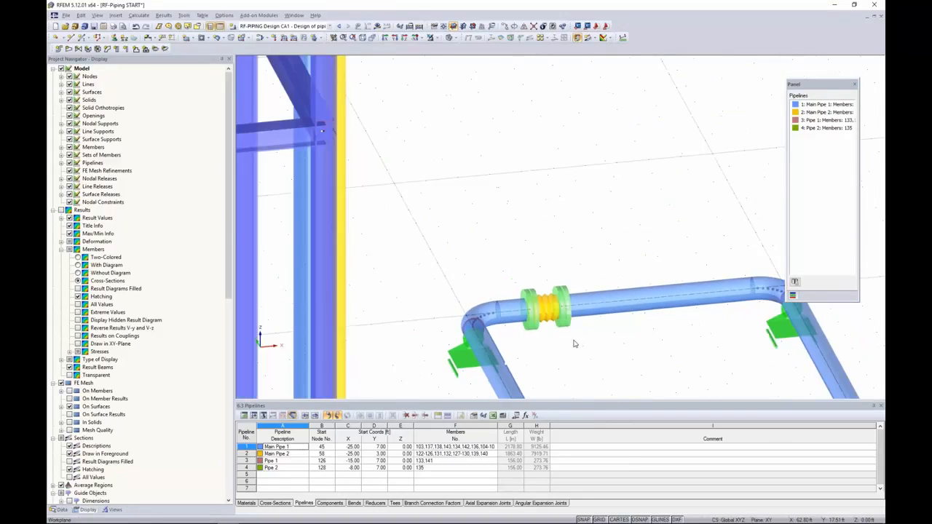
Start a second axial expansion joint on the remaining pipe member between the loop bends, placed 12 in from the member end
middle_drag(459, 270, 456, 267)
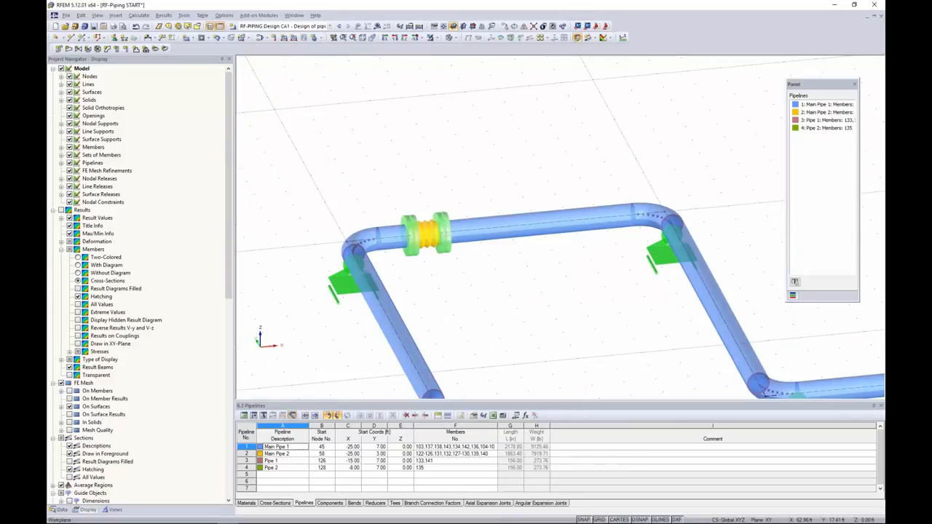
click(155, 49)
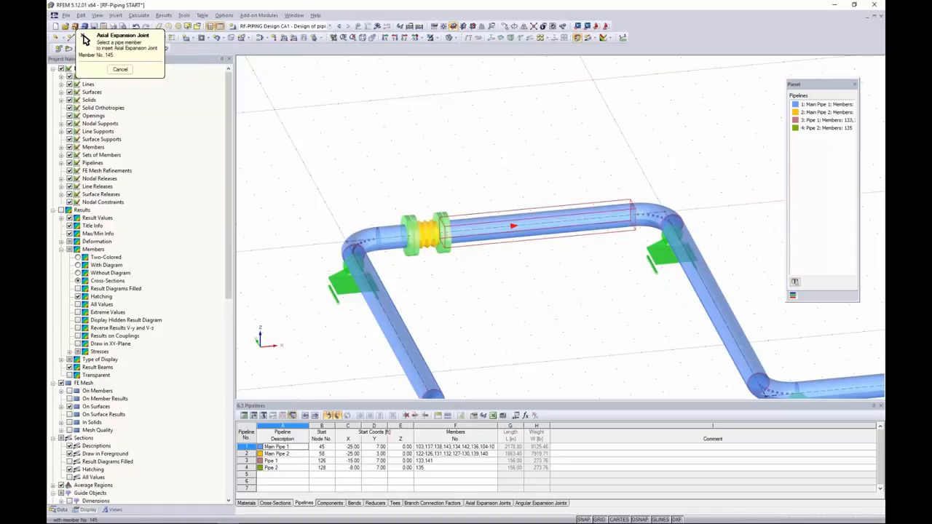
click(536, 223)
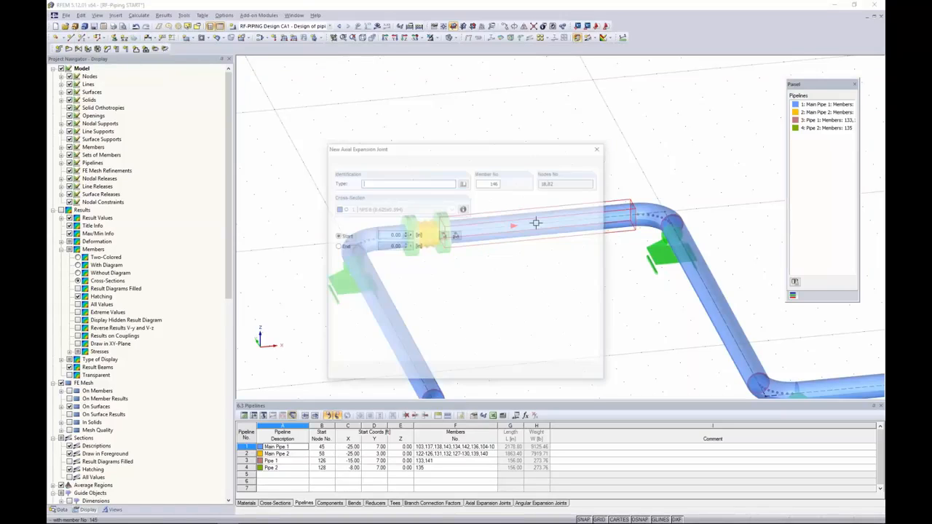
drag(512, 151, 368, 136)
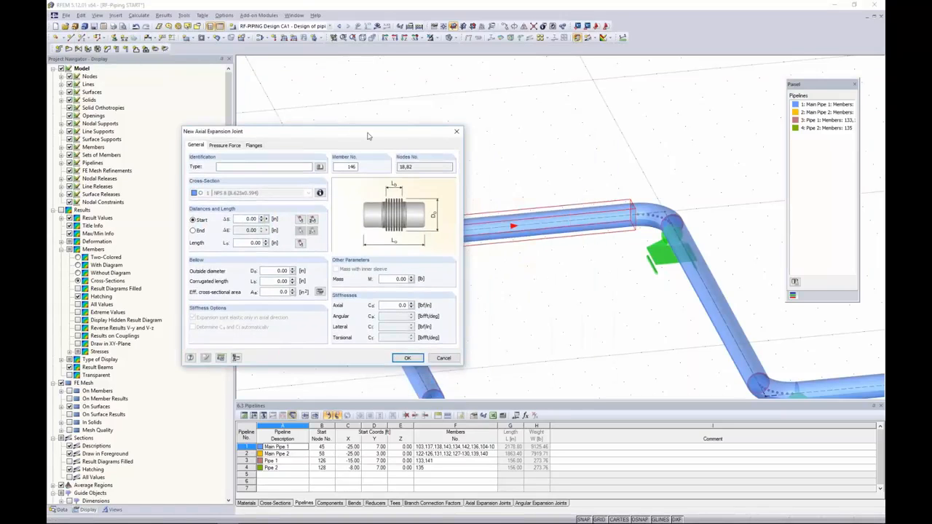
click(193, 231)
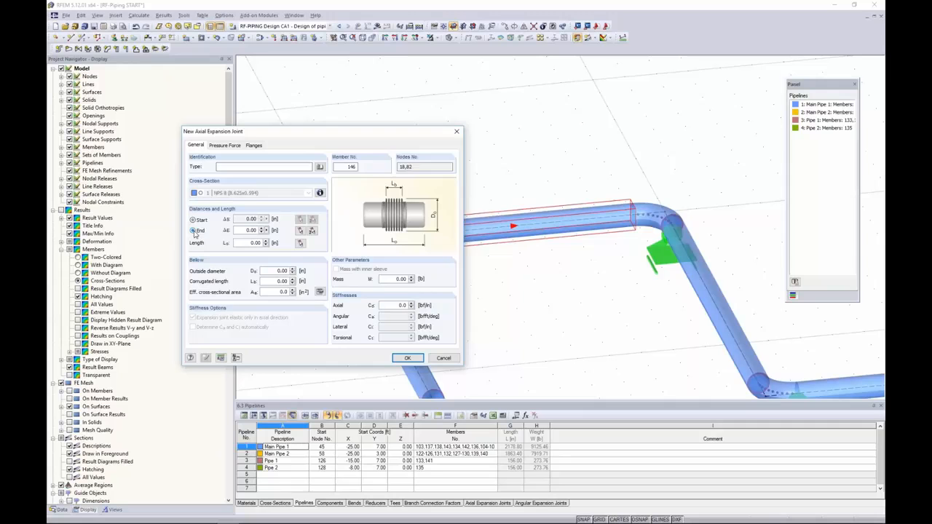
double_click(259, 231)
text(12)
Set the second joint's length to 12 in and its bellow's outside diameter and corrugated length to 10 in each
key(Tab)
text(12)
key(Tab)
text(10)
key(Tab)
text(10)
Calculate the second bellow's effective cross-sectional area from a mean diameter of 8 in
click(319, 291)
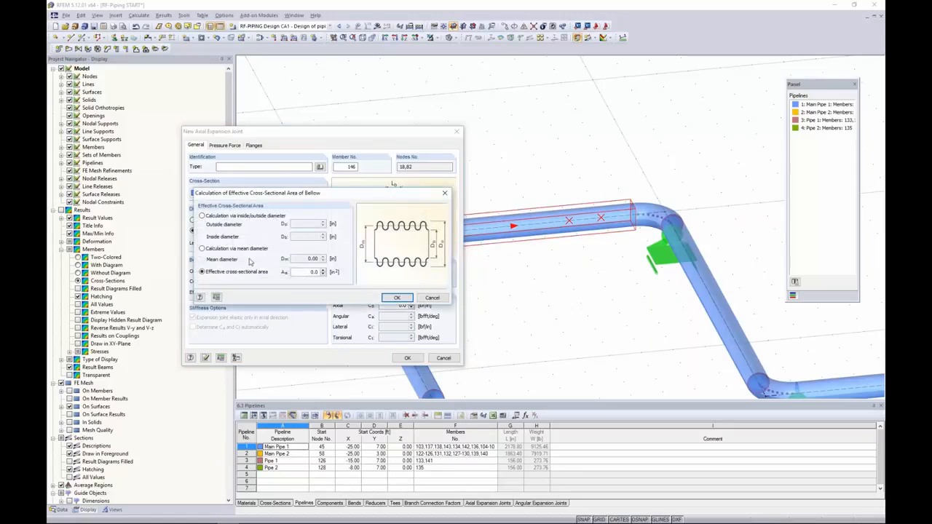
click(203, 248)
double_click(308, 258)
text(8)
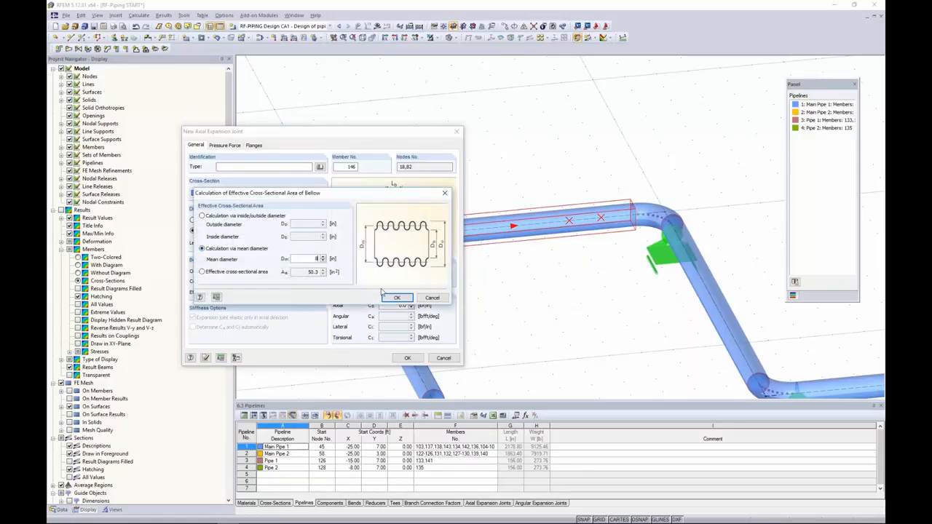
click(397, 298)
Give the second expansion joint a mass of 20 lb and an axial stiffness of 150 lbf/in
double_click(400, 280)
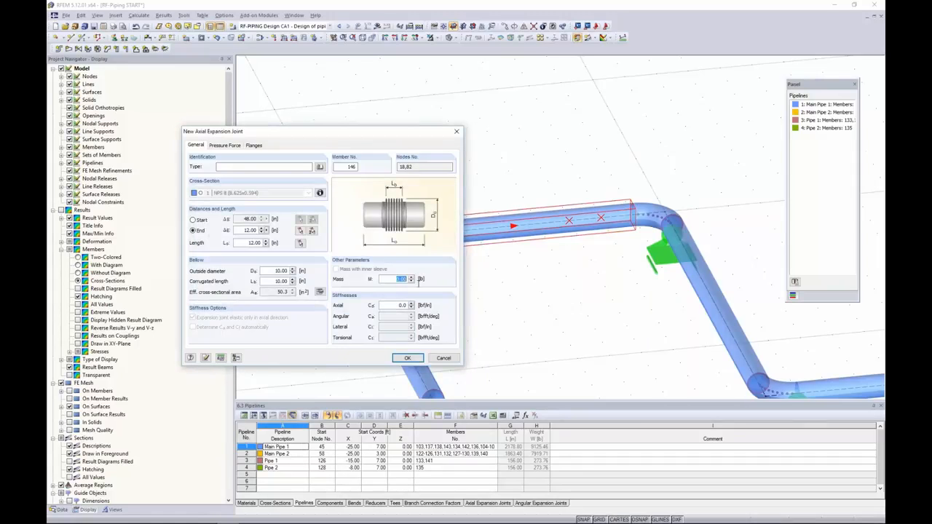
text(20)
double_click(399, 306)
text(150)
Add flanges at both ends of the second expansion joint, each with 16 lb mass and 232 psi nominal pressure, and create the joint
click(255, 145)
click(193, 167)
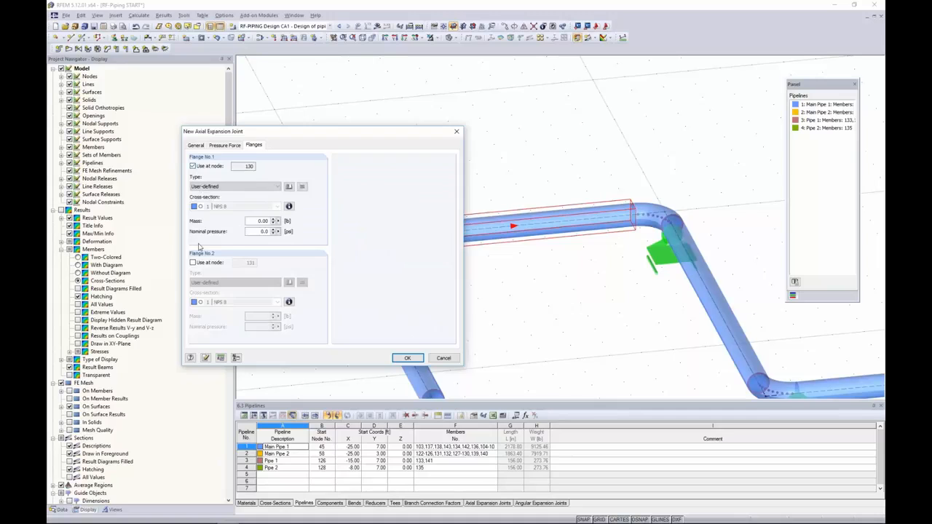
click(193, 263)
double_click(263, 221)
text(16)
key(Tab)
text(23)
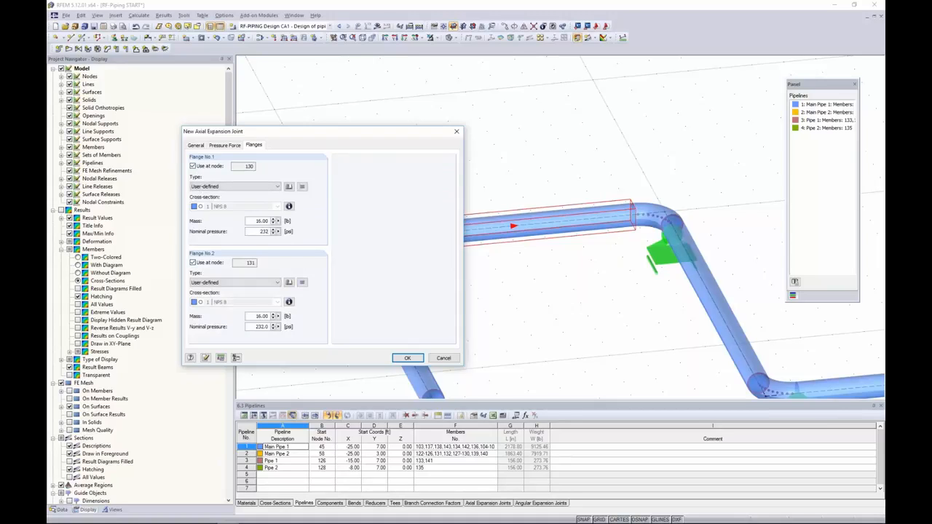
click(408, 357)
Rerun the RF-PIPING Design calculation for the pipelines with both expansion joints in the Main Pipe 1 loop
scroll(510, 295, down, 2)
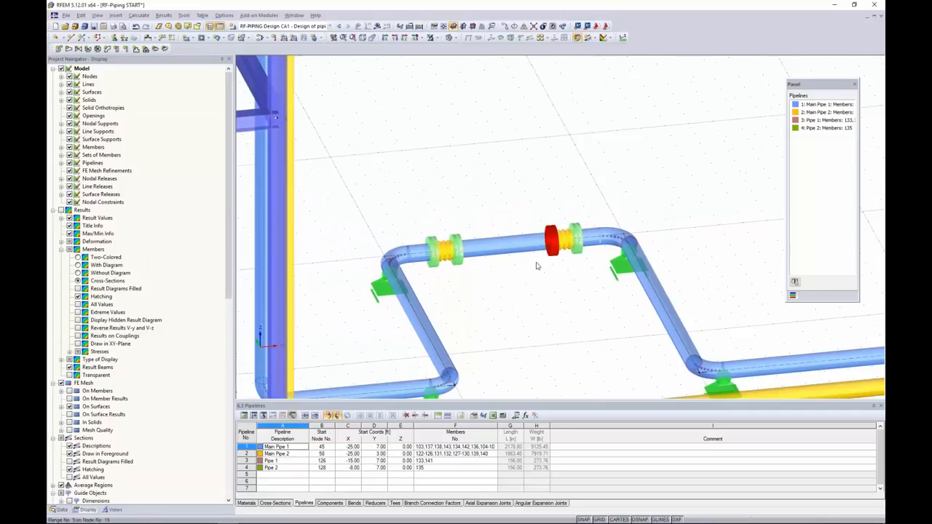
scroll(509, 296, down, 5)
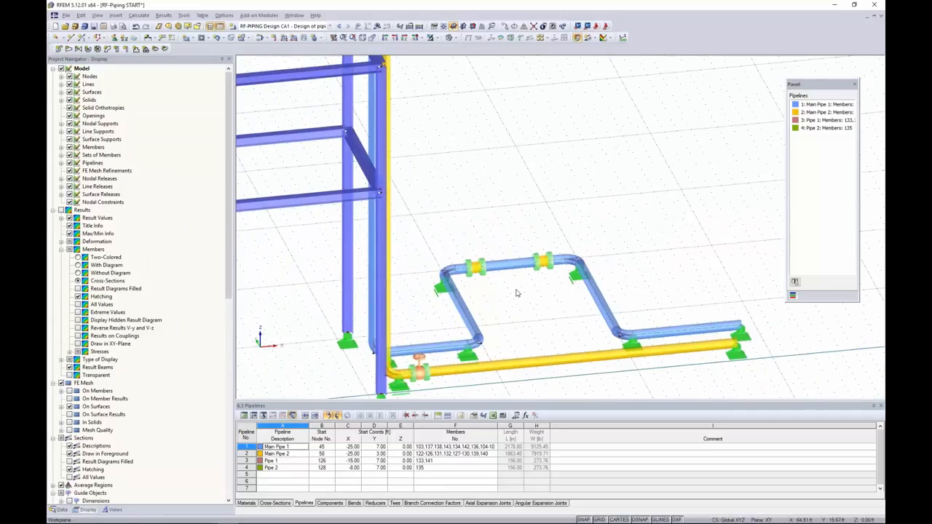
middle_drag(517, 307, 641, 259)
scroll(641, 260, down, 2)
ctrl+middle_drag(476, 318, 501, 178)
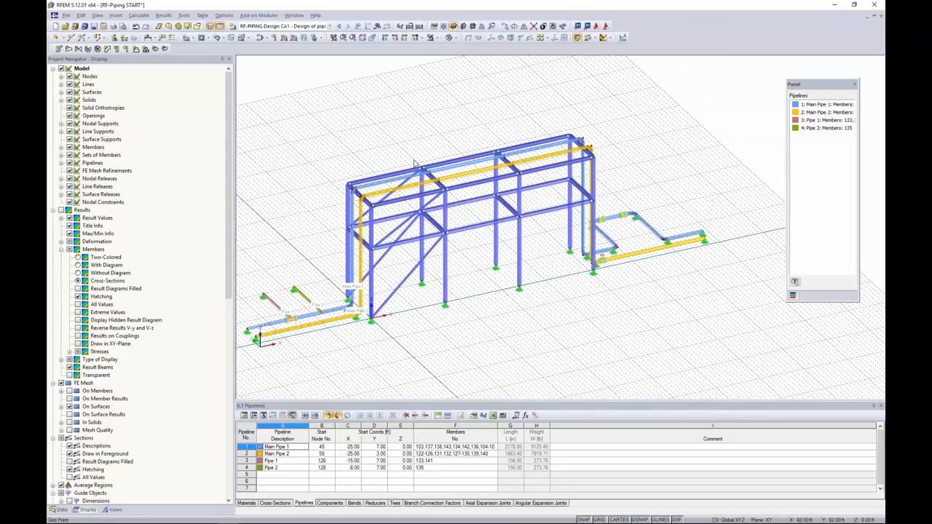
click(254, 16)
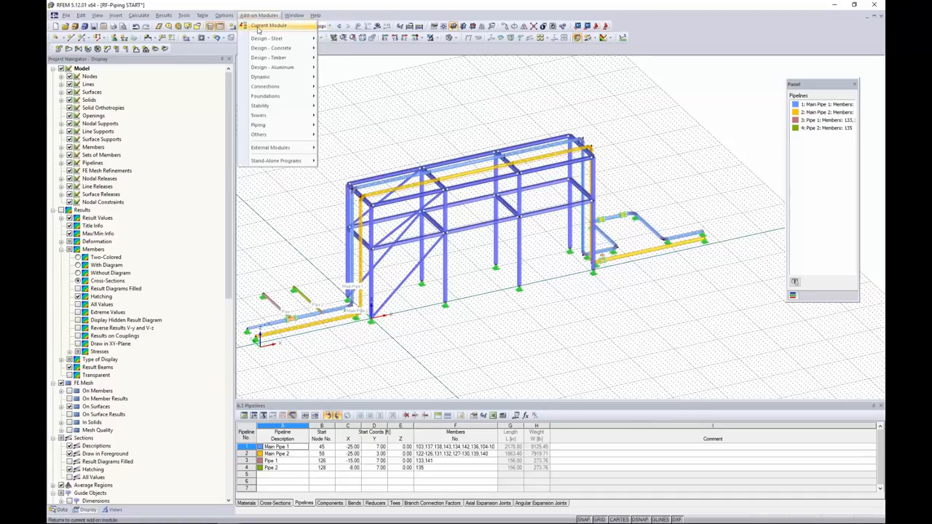
click(264, 23)
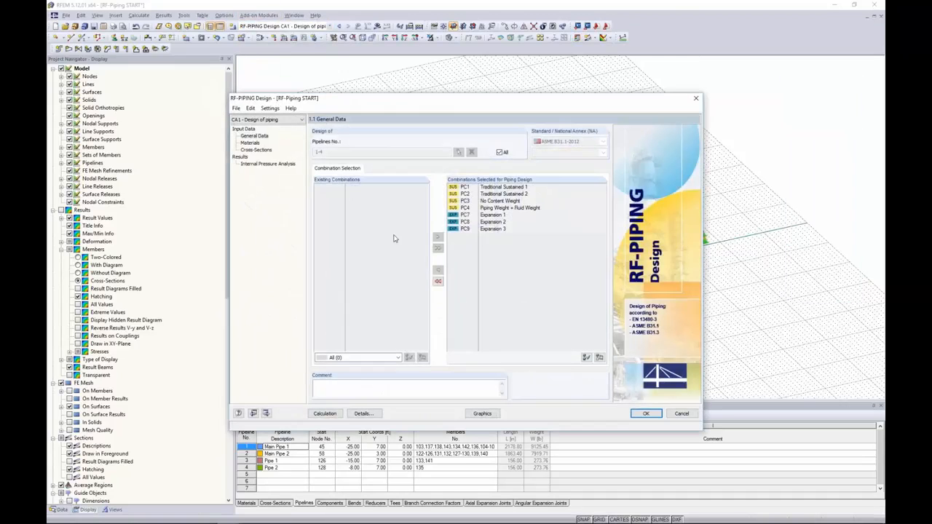
click(325, 413)
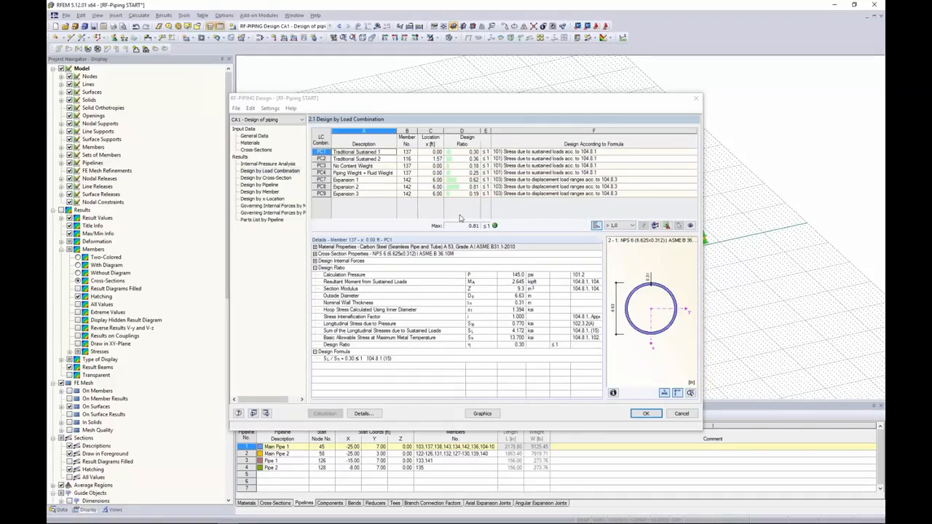
Review the design ratios by load combination and the wall thickness and pressure checks in the internal pressure analysis
drag(437, 106, 465, 277)
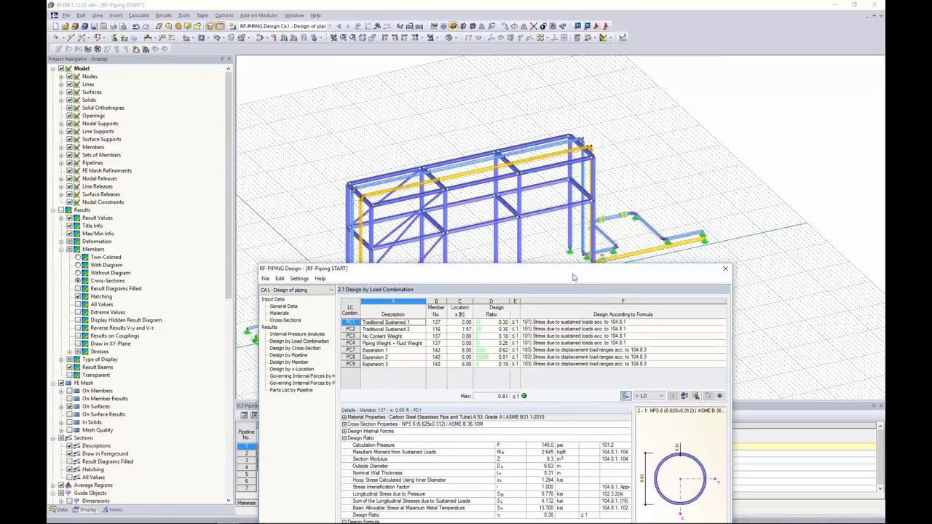
drag(573, 277, 573, 137)
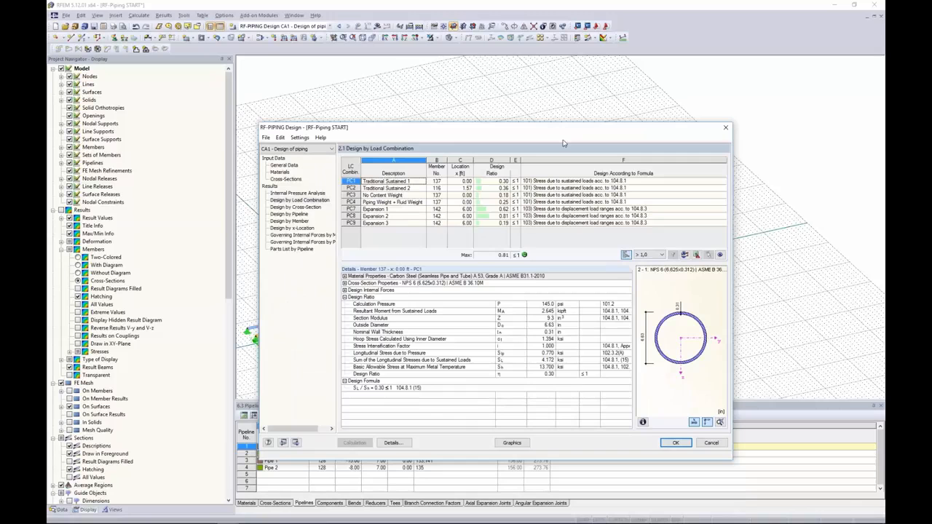
click(319, 193)
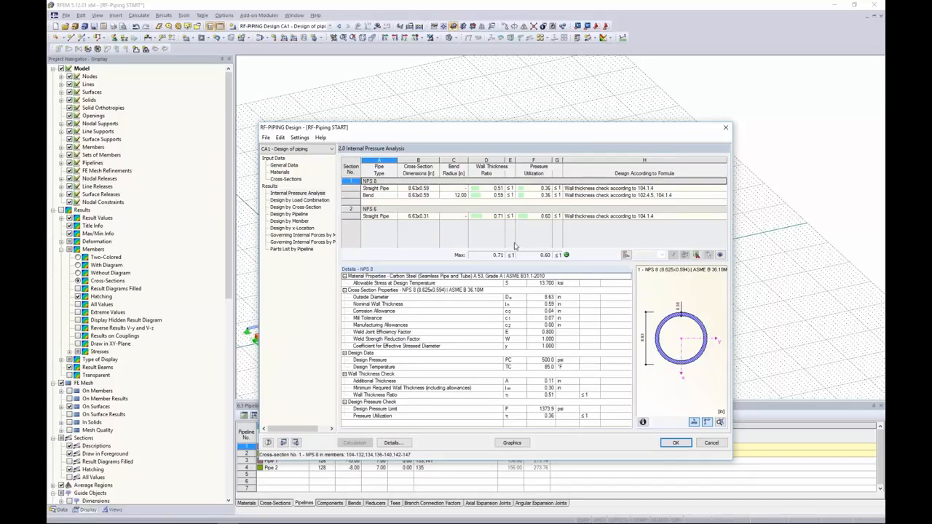
click(296, 200)
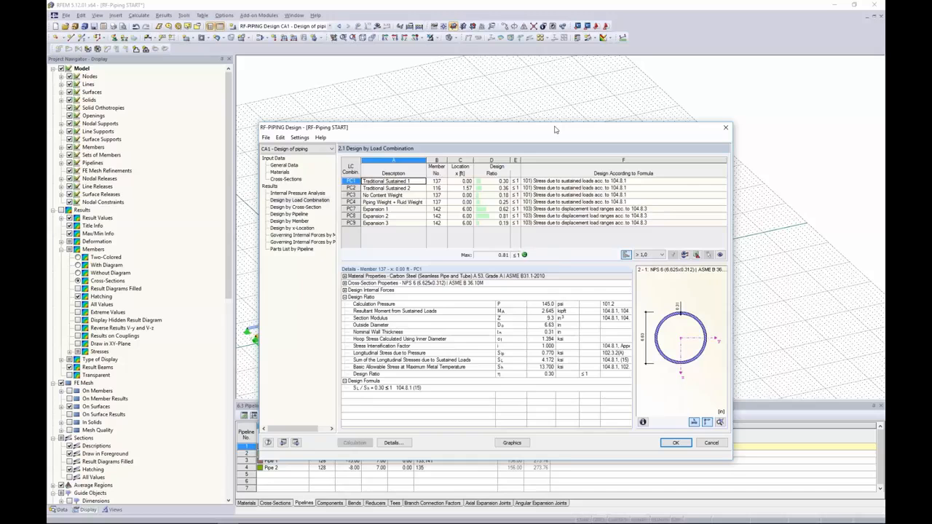
drag(555, 130, 552, 105)
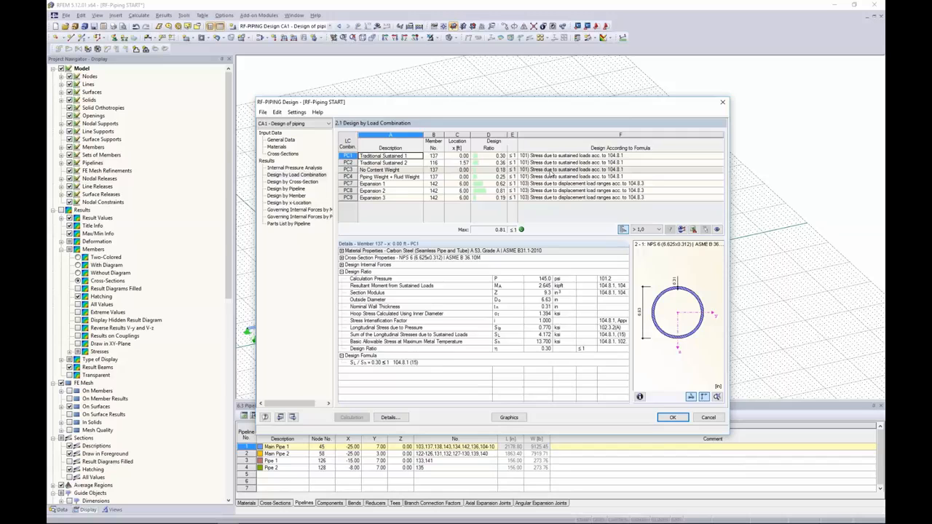
Examine the design details of Traditional Sustained 1 and Expansion 1, including the latter's internal forces and cross-section properties, and leave the module
click(550, 156)
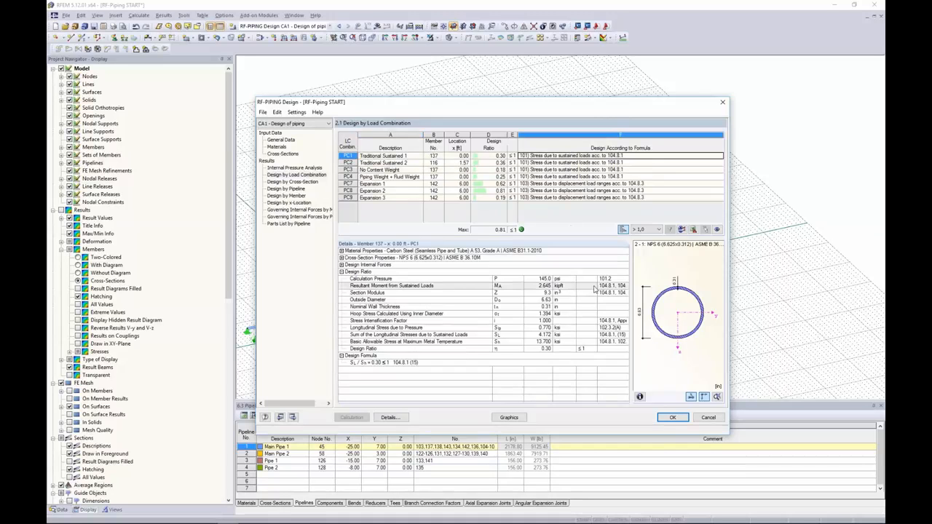
drag(596, 279, 589, 278)
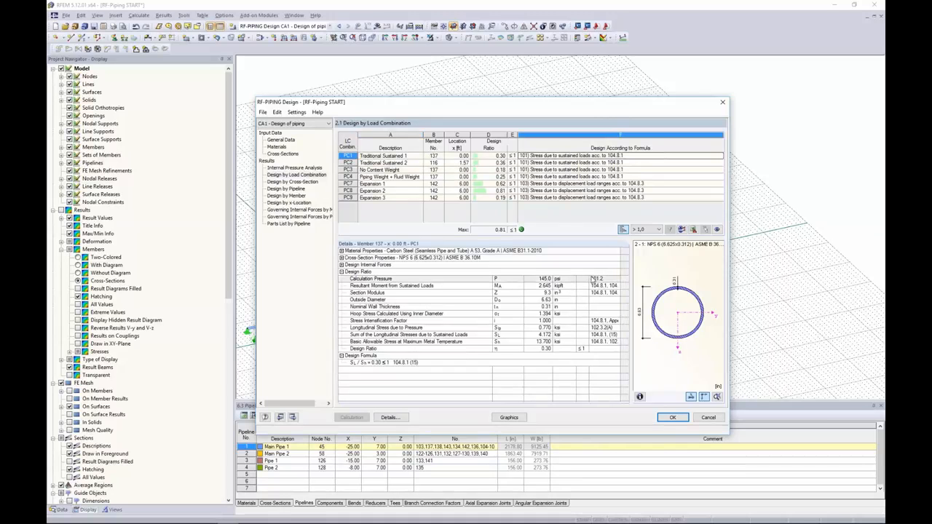
click(573, 186)
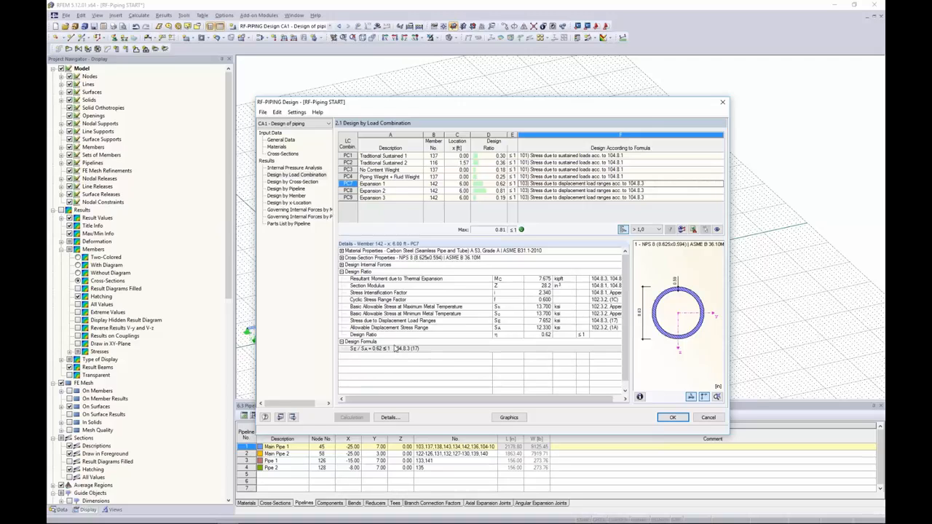
click(341, 266)
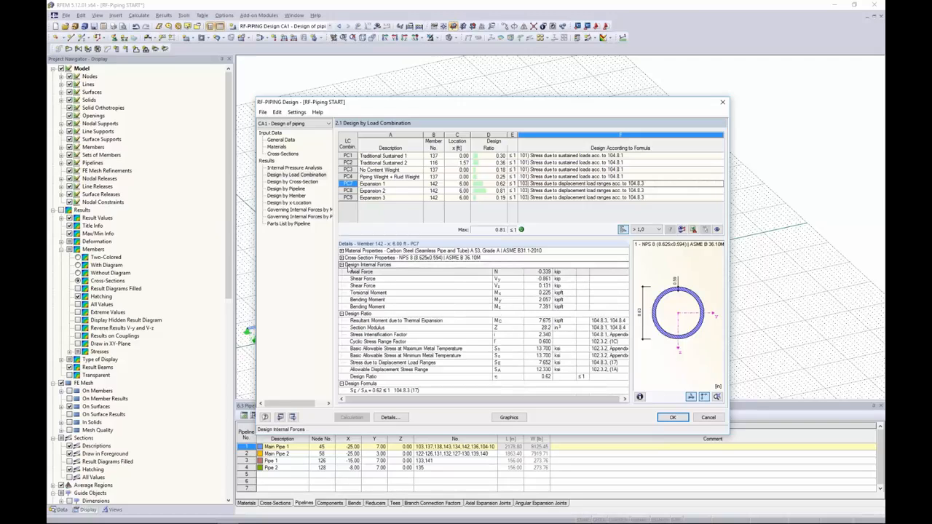
click(341, 258)
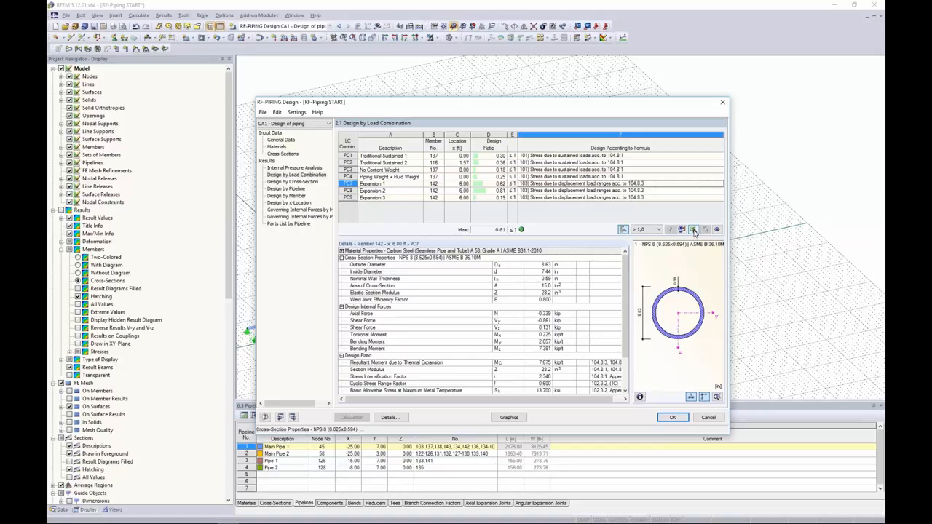
click(672, 418)
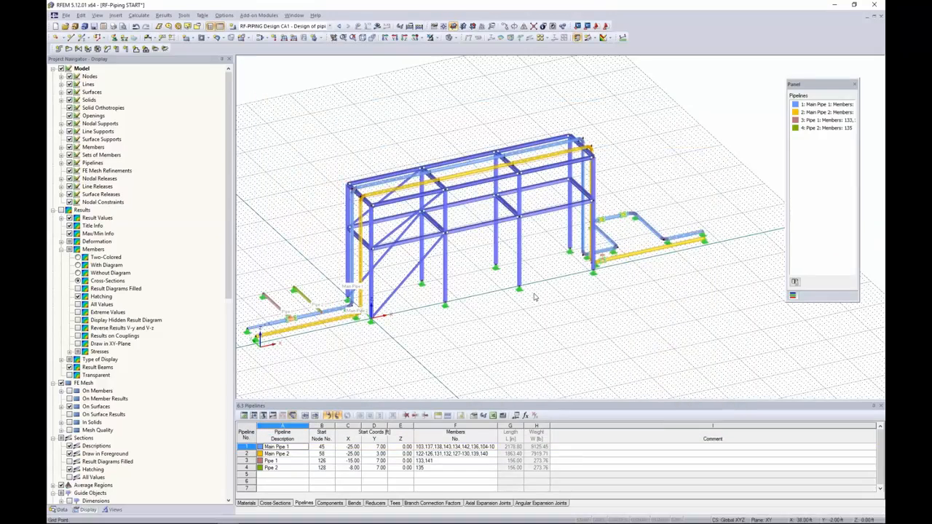
Open the RF-STEEL AISC module, check which LRFD and ASD design standards it offers, and leave it without saving
ctrl+middle_drag(529, 311, 595, 274)
middle_drag(585, 313, 564, 311)
middle_drag(518, 241, 485, 244)
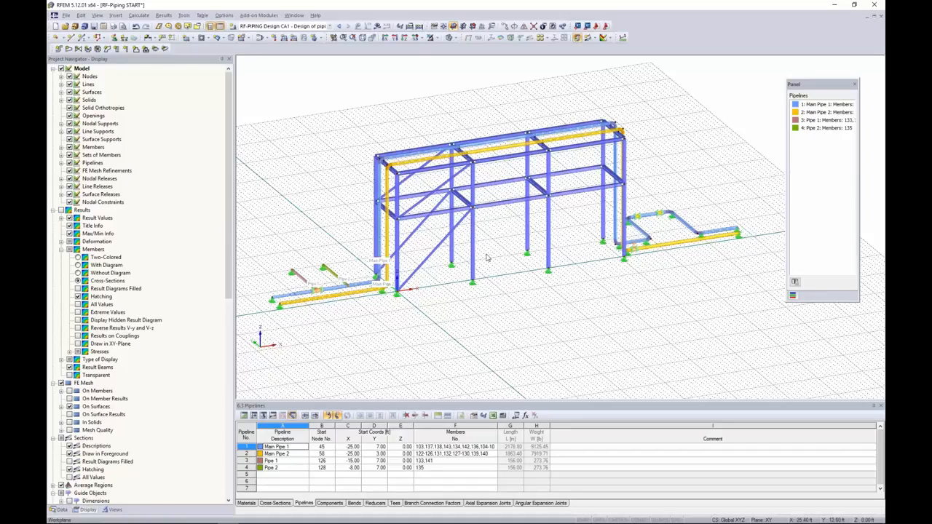
click(62, 509)
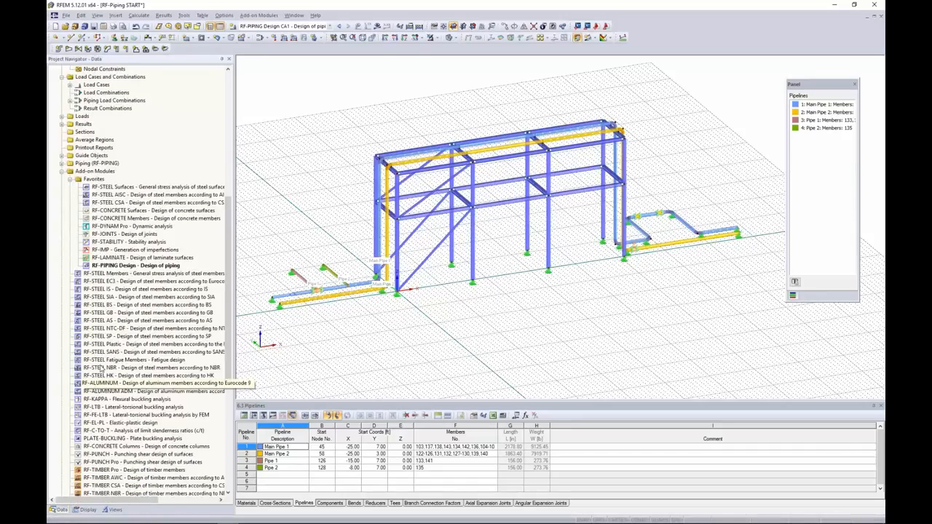
double_click(131, 195)
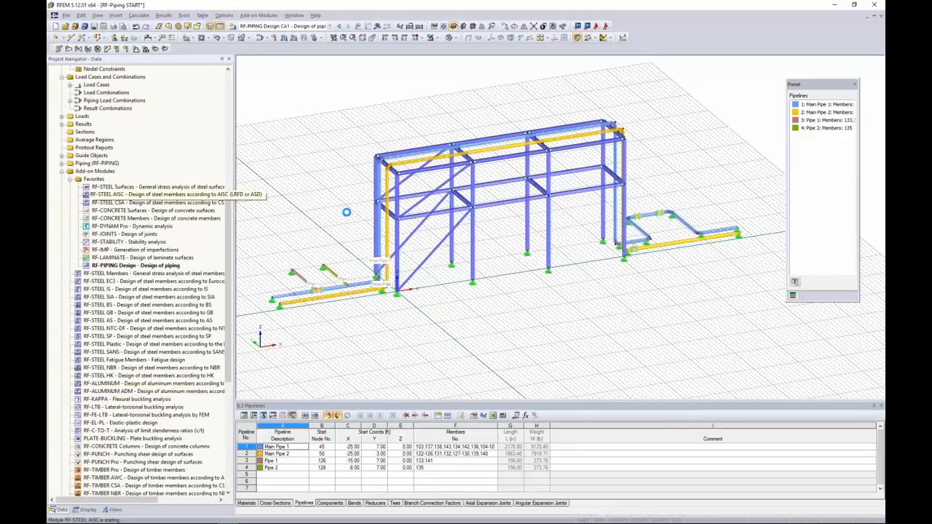
drag(477, 108, 526, 152)
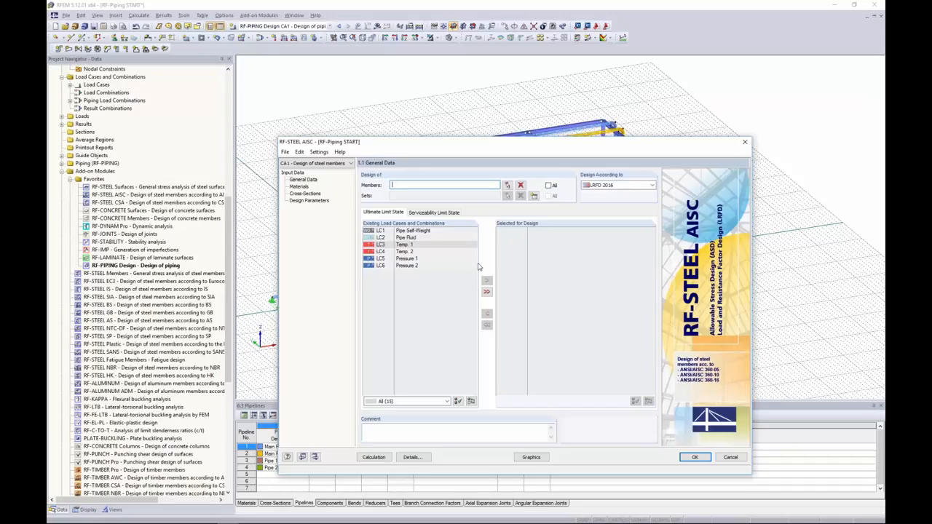
click(606, 186)
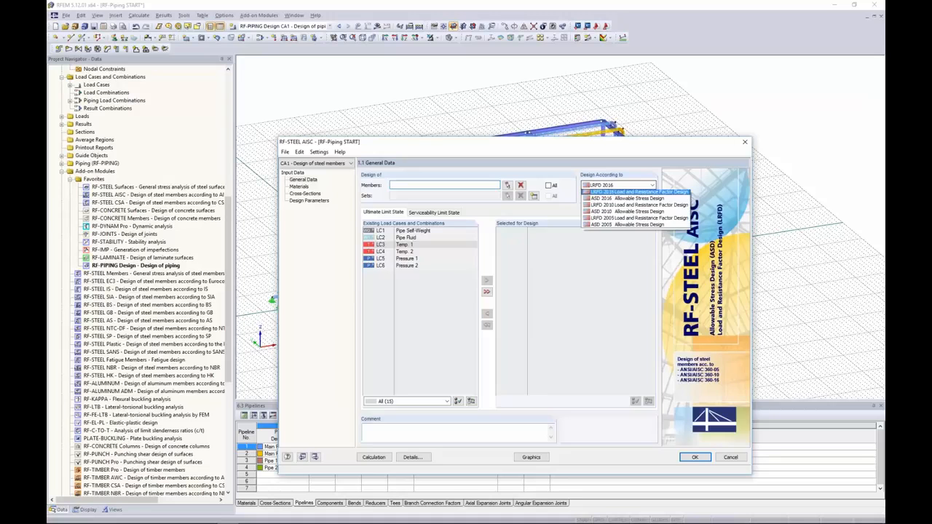
click(615, 196)
drag(617, 147, 557, 155)
click(689, 460)
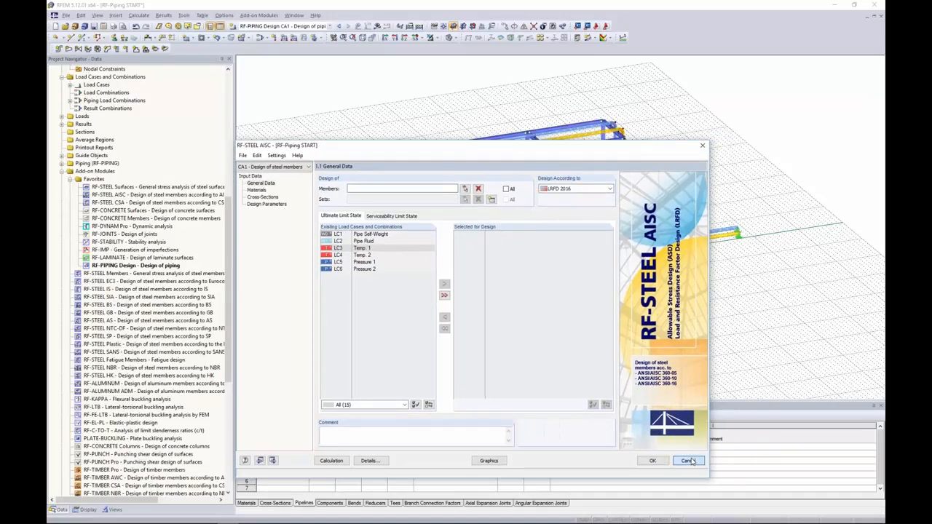
click(457, 324)
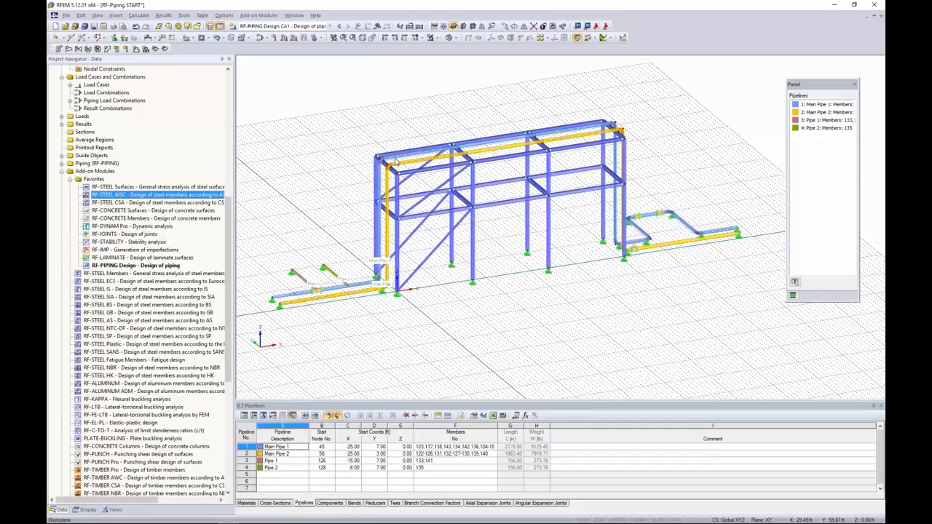
Display the loads of LC2 Pipe Fluid and of LC3 Temp. 1 on the model
middle_drag(357, 132, 377, 146)
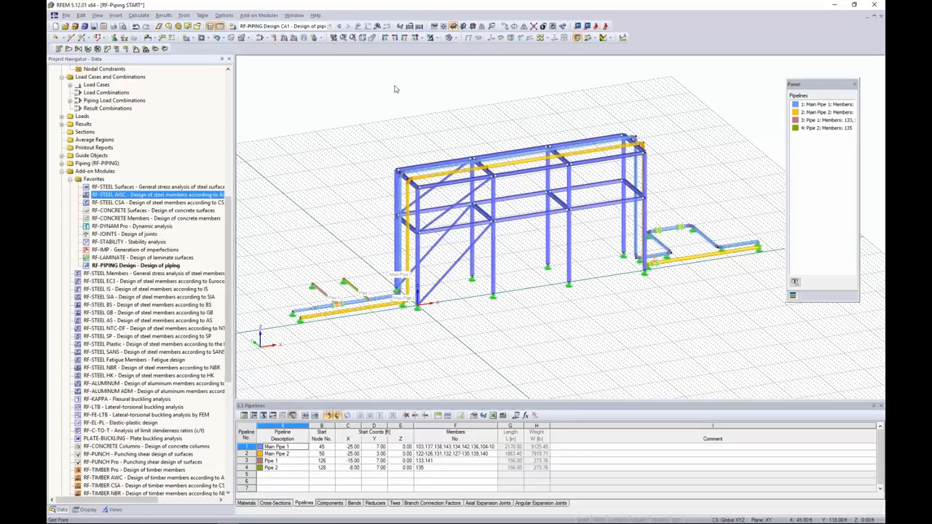
click(329, 27)
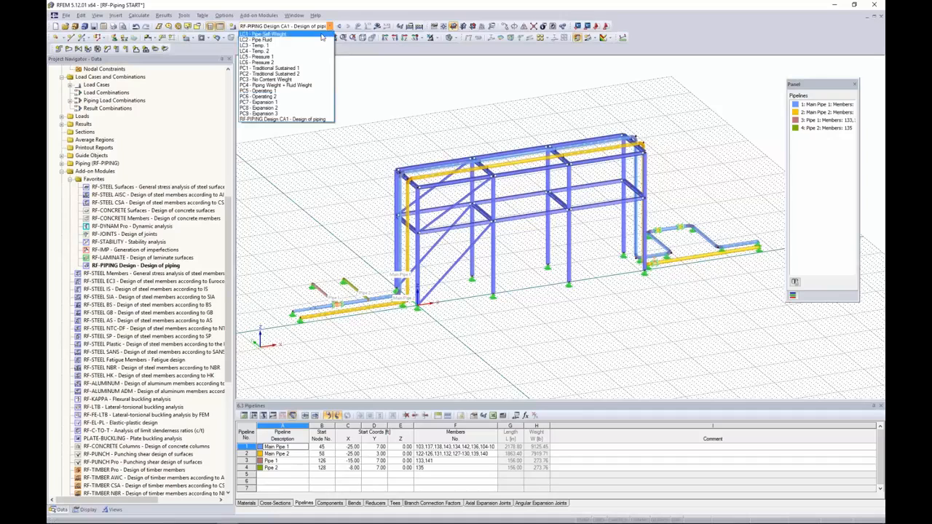
click(317, 40)
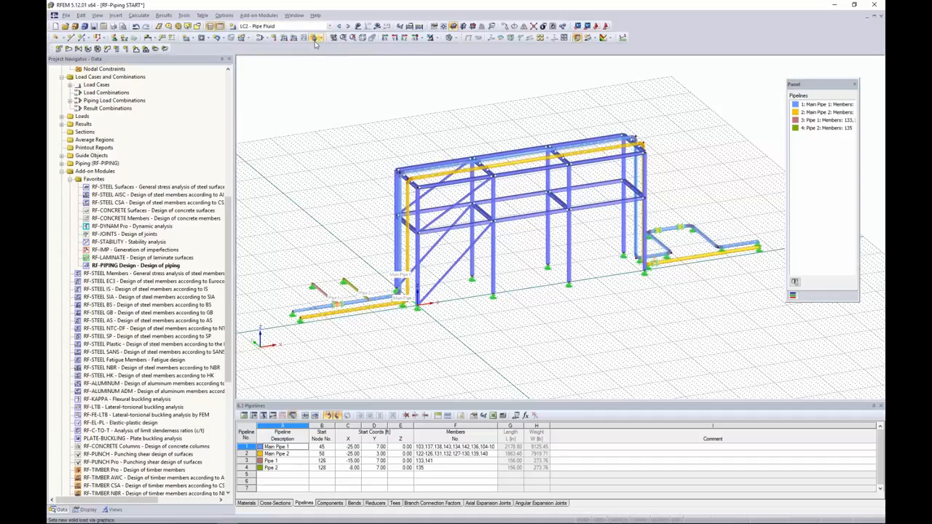
click(357, 26)
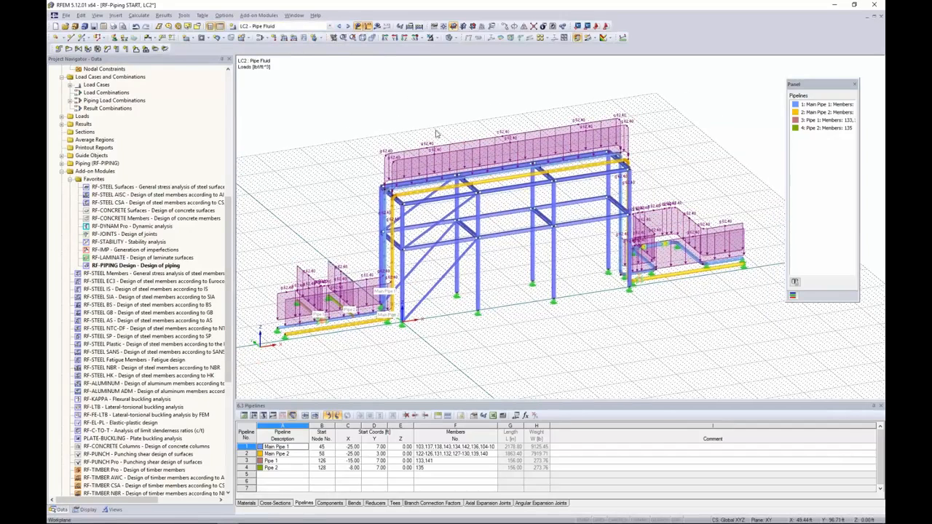
click(348, 26)
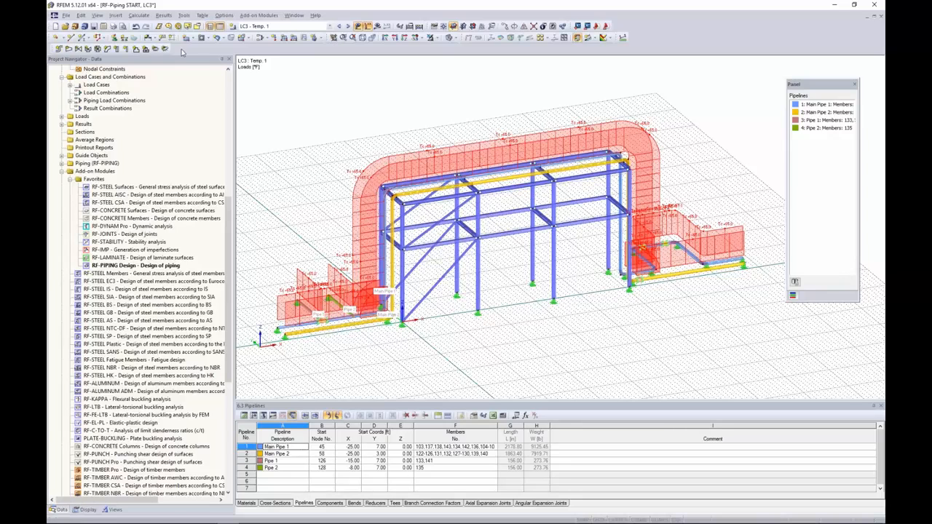
Set up a mass print to the printout report with load graphics of all load cases in the current view
click(114, 27)
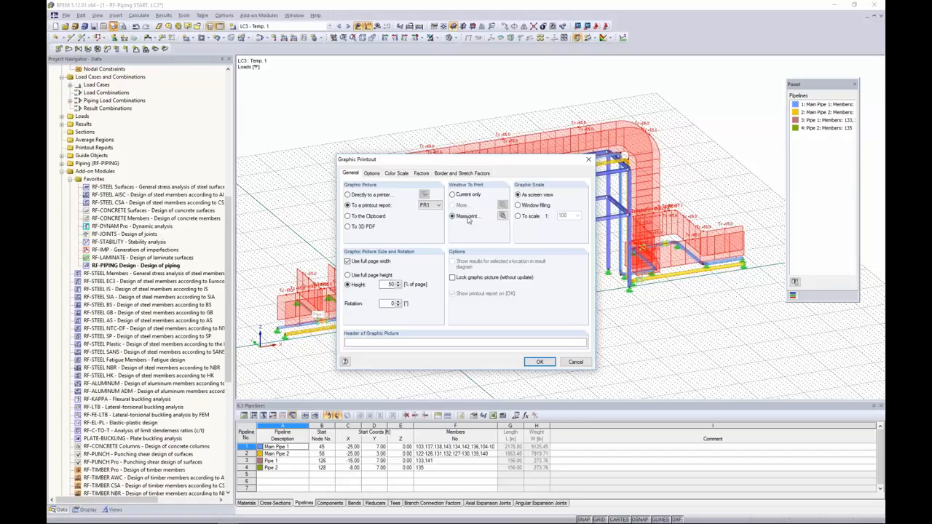
click(502, 216)
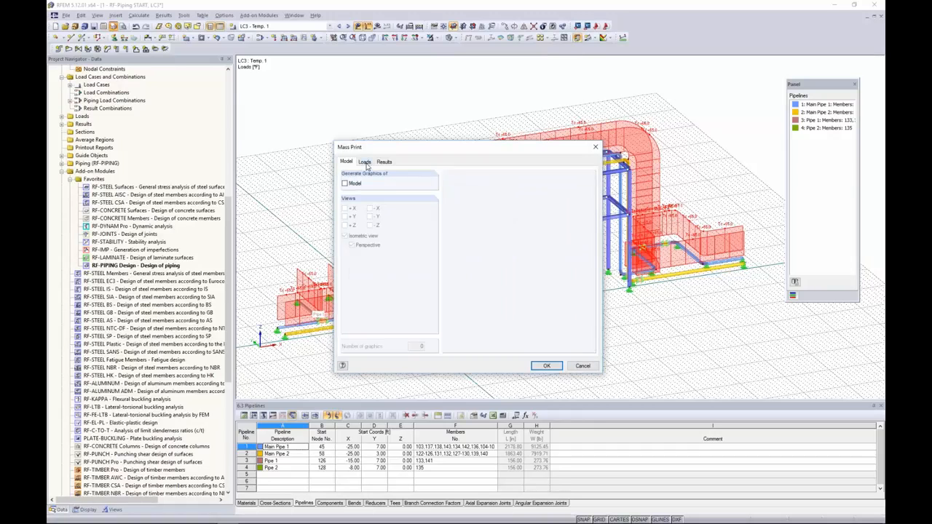
click(365, 162)
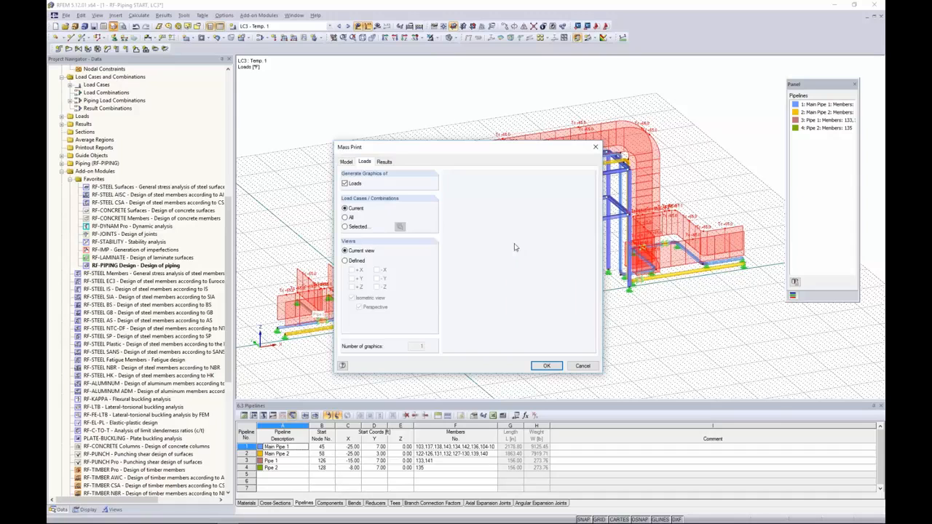
click(347, 218)
click(547, 365)
Adjust the graphic picture height and create the printout report from the "Input data and reduced results" template
double_click(391, 285)
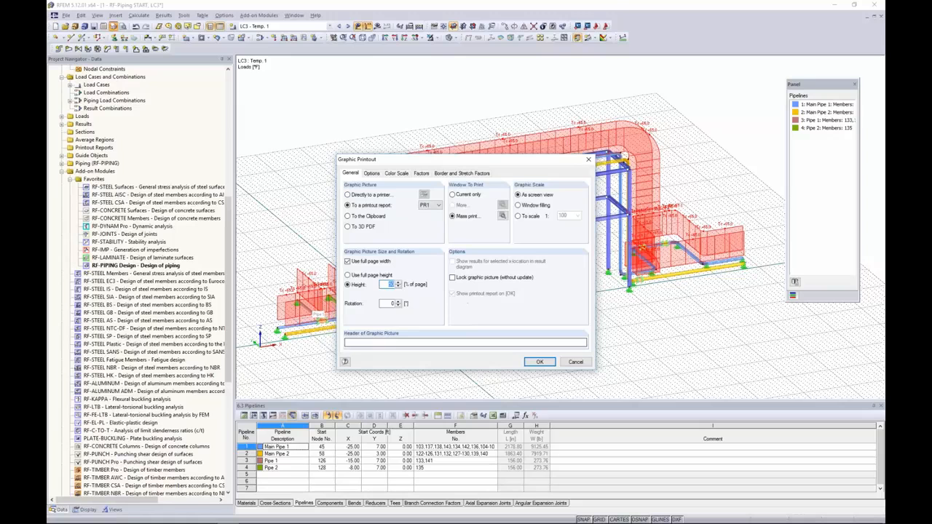
click(540, 362)
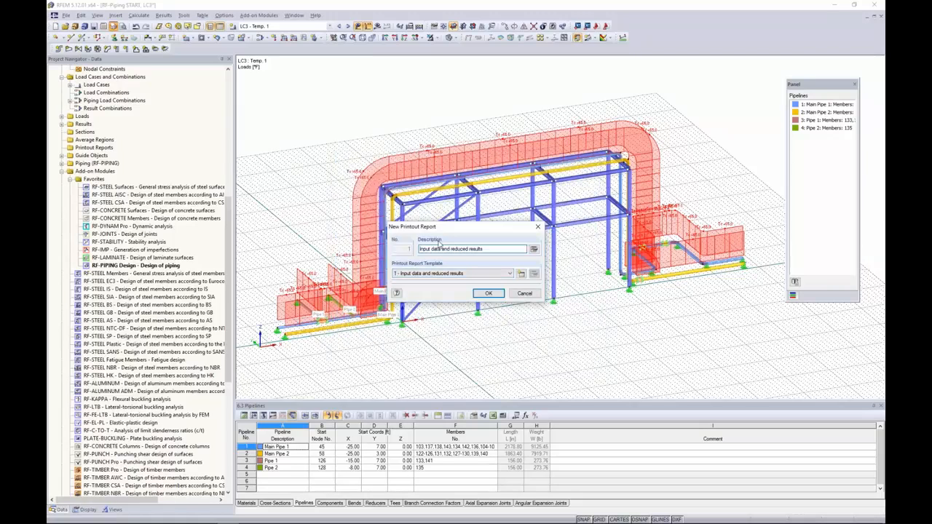
click(488, 293)
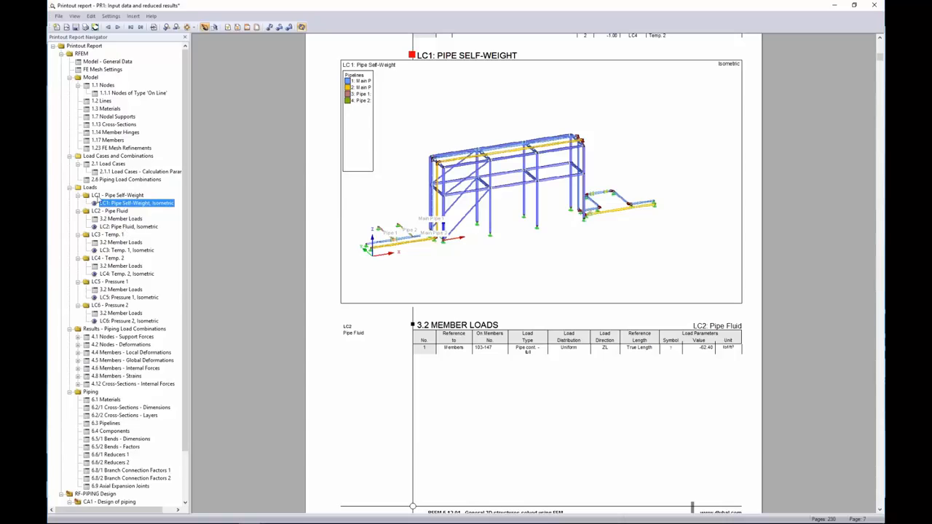
Review the load graphics and member load tables of LC1 through LC4 in the printout report
scroll(508, 267, down, 6)
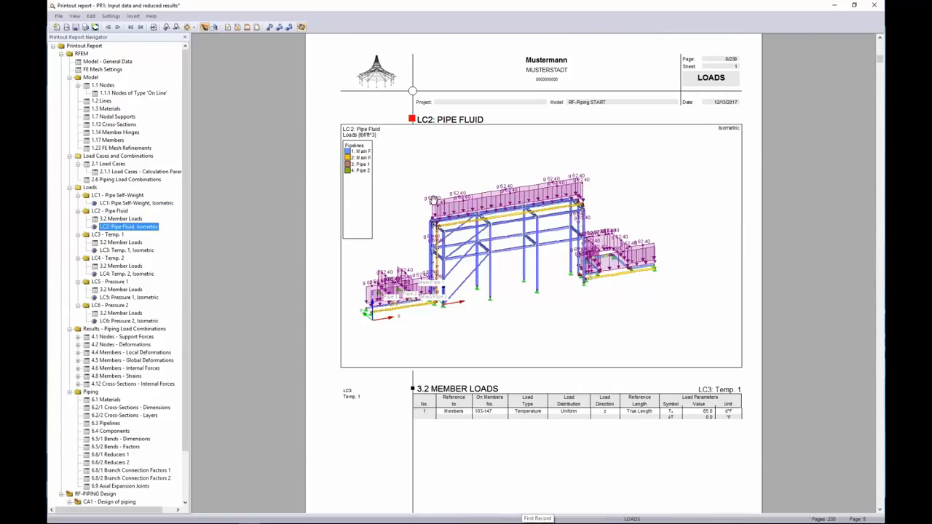
scroll(437, 202, down, 3)
scroll(502, 248, down, 5)
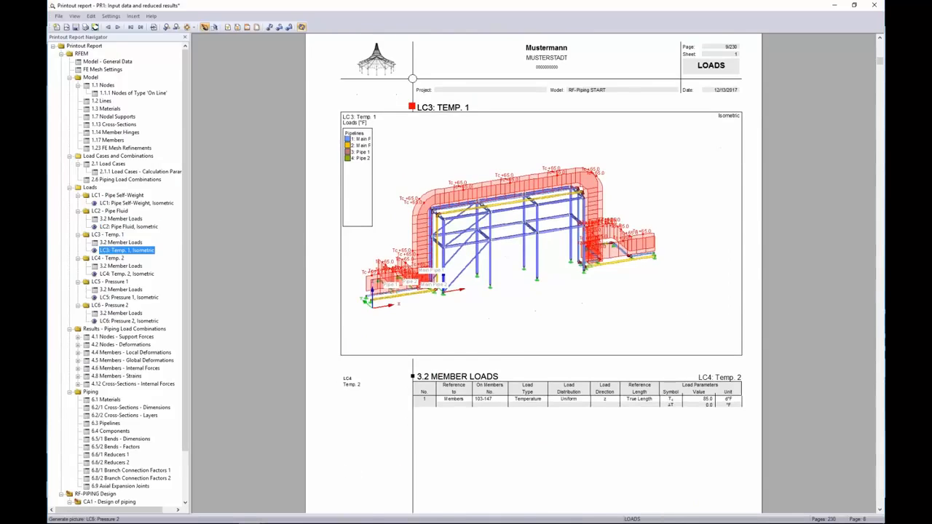
scroll(506, 239, down, 5)
scroll(506, 239, down, 2)
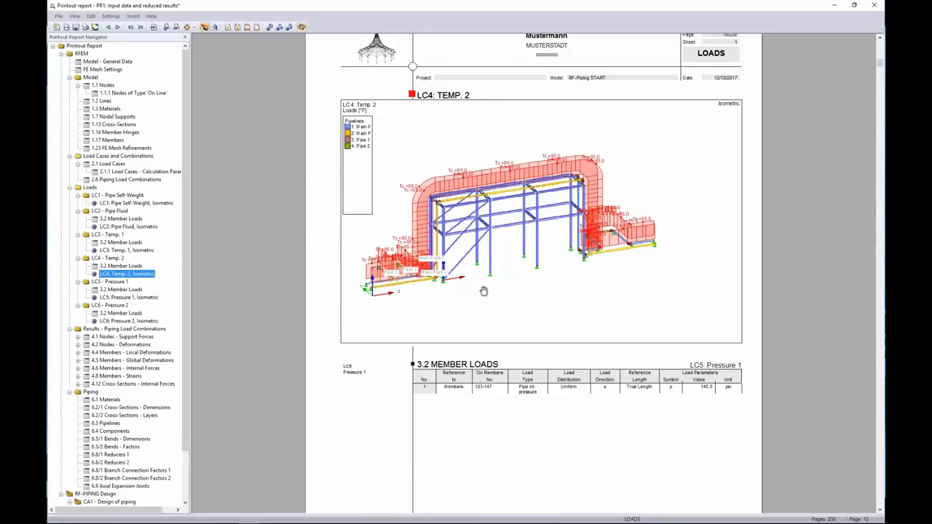
Edit the LC4 Temp. 2 picture to a close-up of Pipe 1, Pipe 2 and the adjoining main pipes, and return to the report
right_click(533, 290)
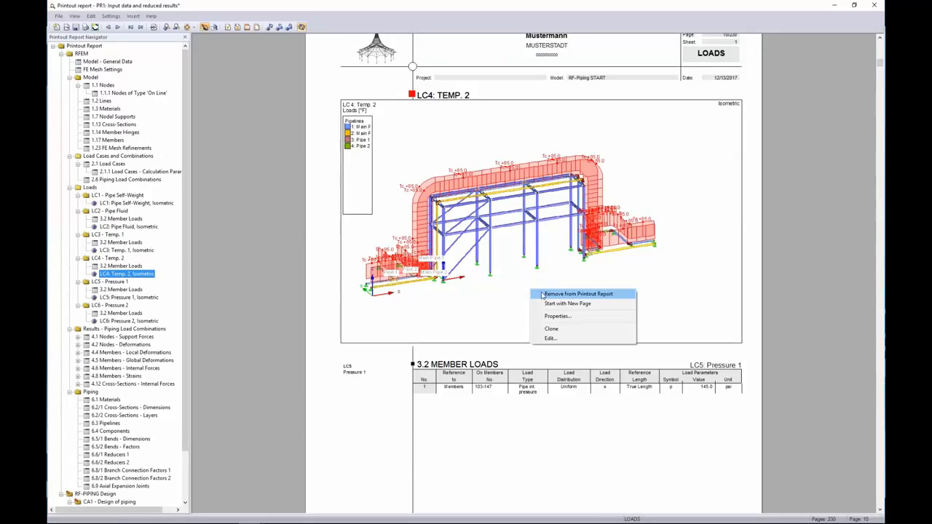
click(550, 339)
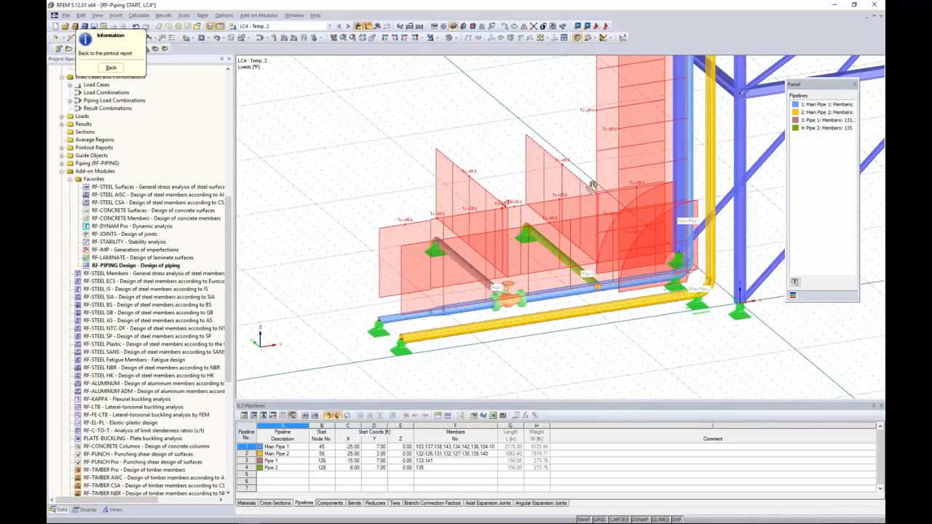
click(110, 68)
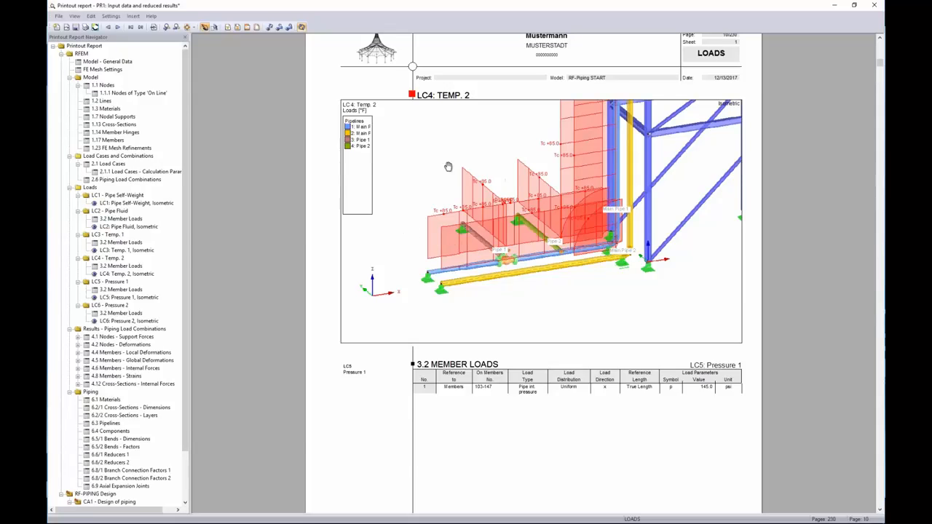
Examine the RF-PIPING Design results by pipeline and by member in the printout report
scroll(187, 146, down, 3)
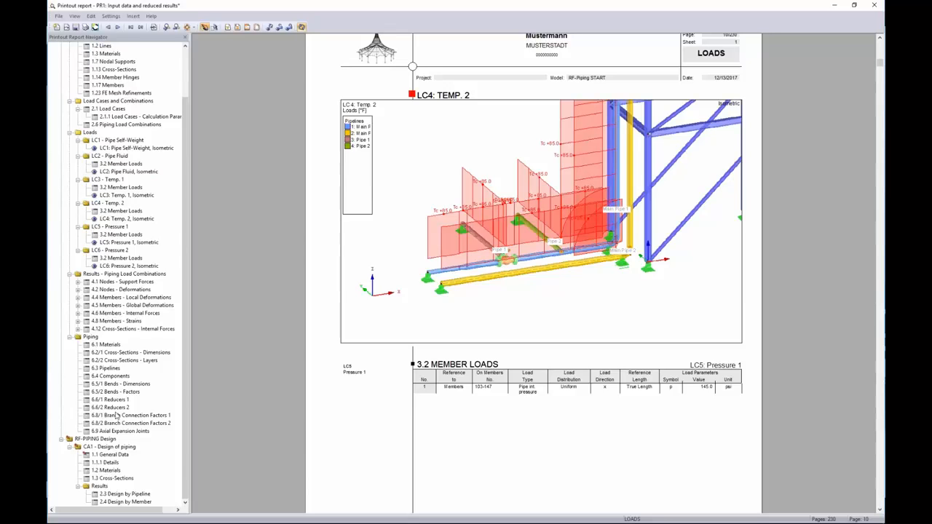
click(122, 494)
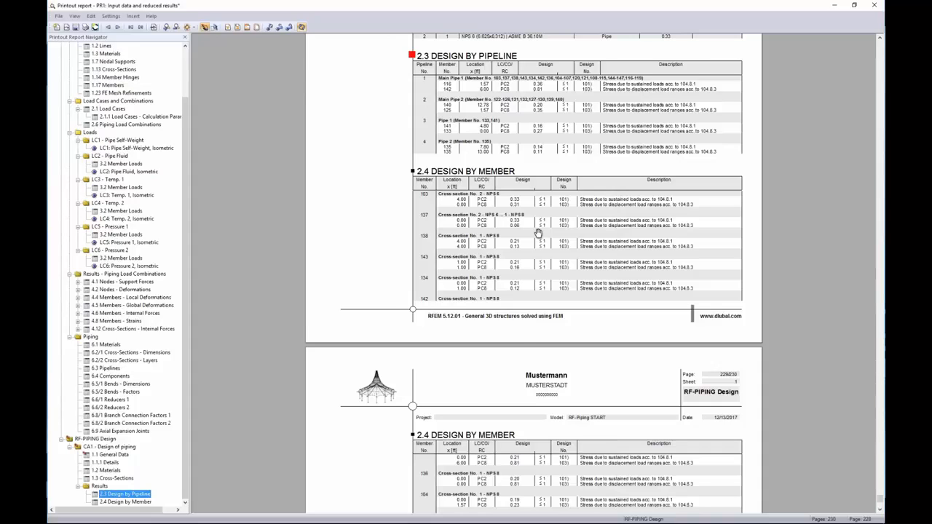
scroll(545, 204, down, 2)
scroll(545, 204, up, 2)
Check which RF-PIPING Design result tables can be included in the printout report, and leave the selection unchanged
click(93, 18)
click(98, 24)
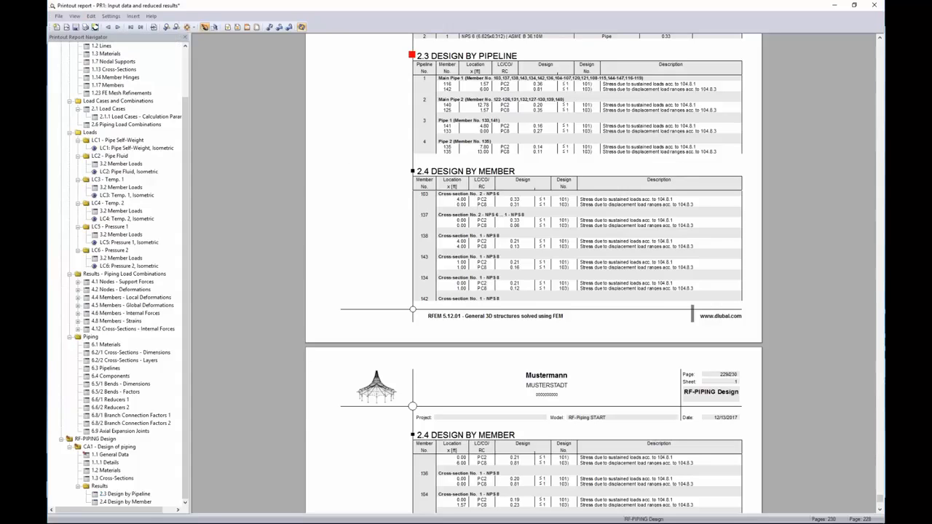
click(285, 135)
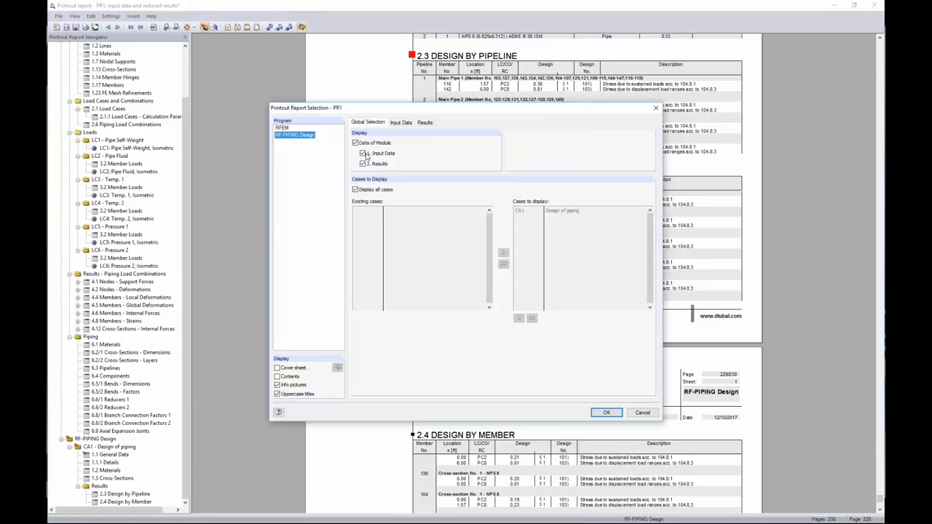
click(425, 123)
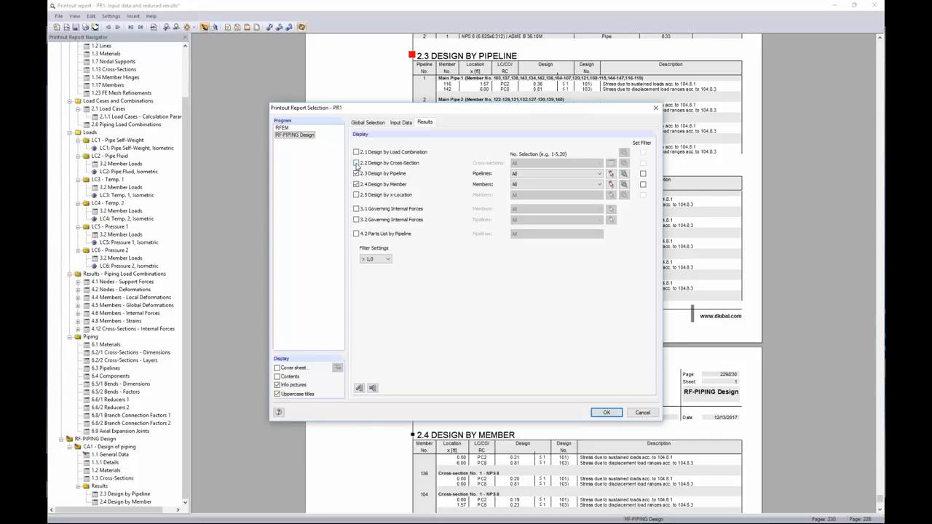
click(641, 414)
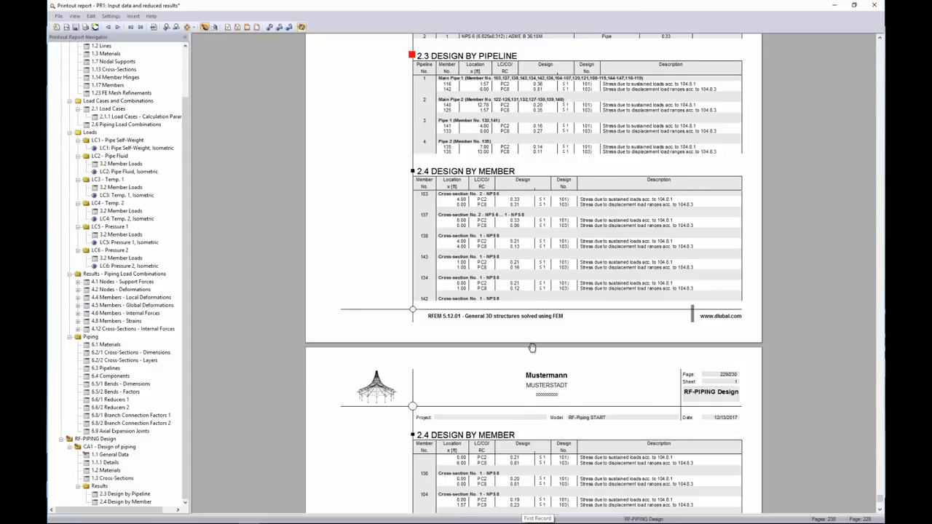
Close the printout report without saving it
scroll(532, 348, up, 1)
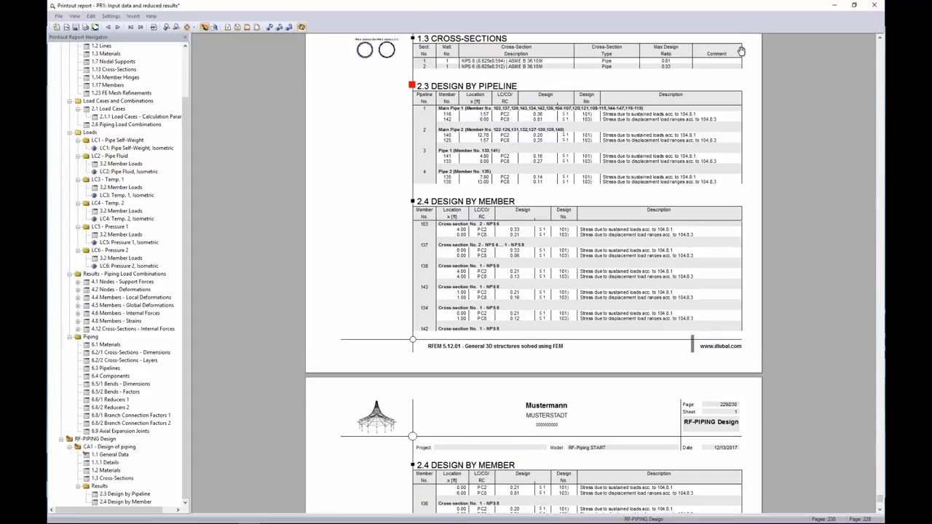
click(873, 6)
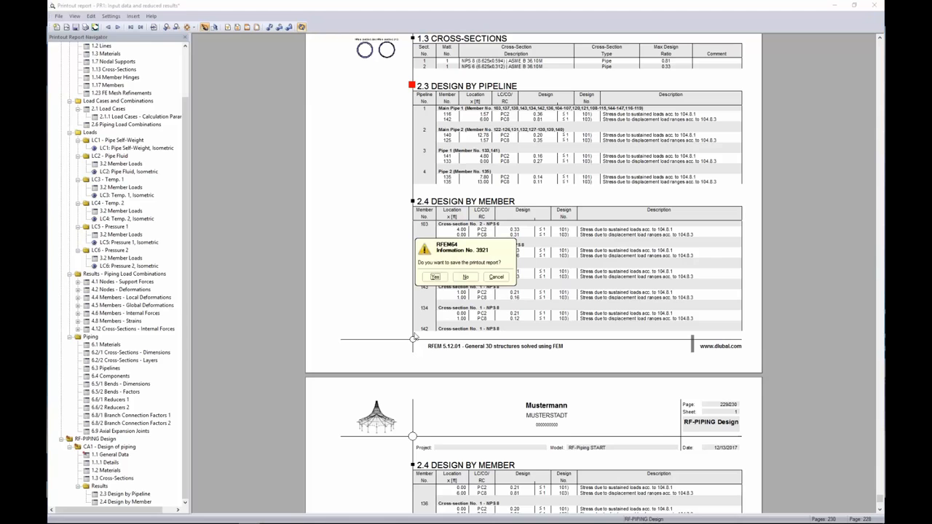
click(458, 279)
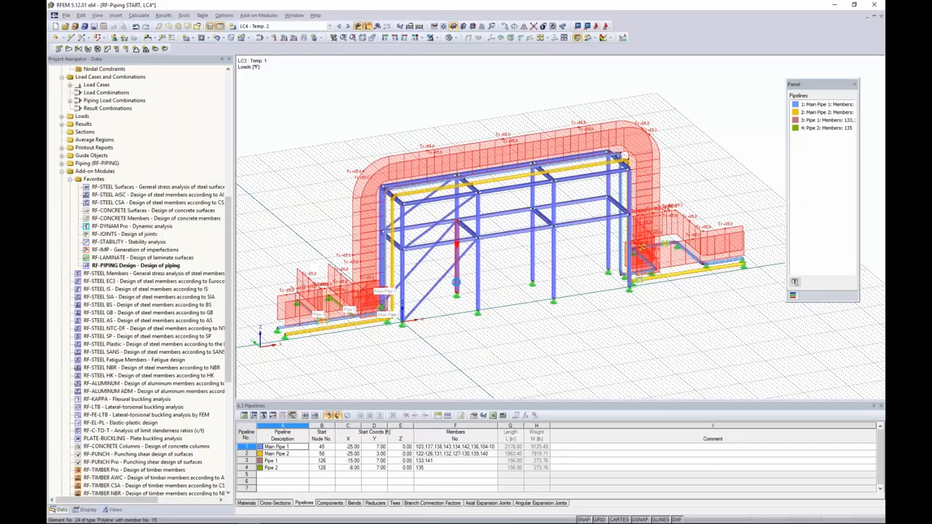
Switch to the PowerPoint slide show on RF-PIPING Design internal pressure analysis
key(super+Tab)
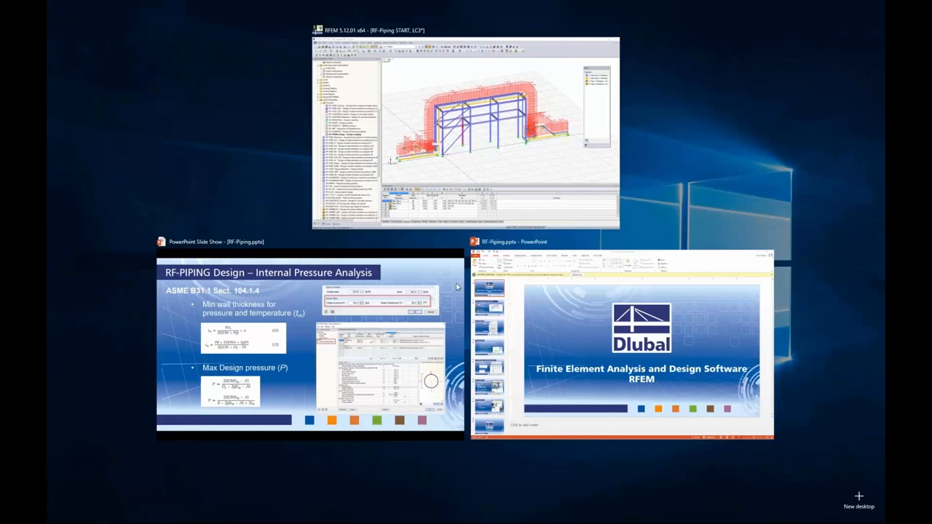
click(456, 284)
click(372, 339)
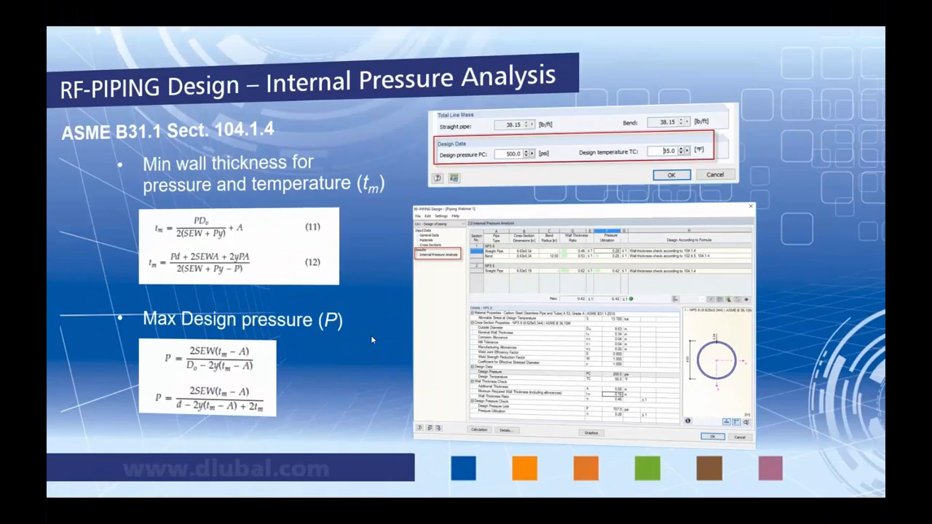